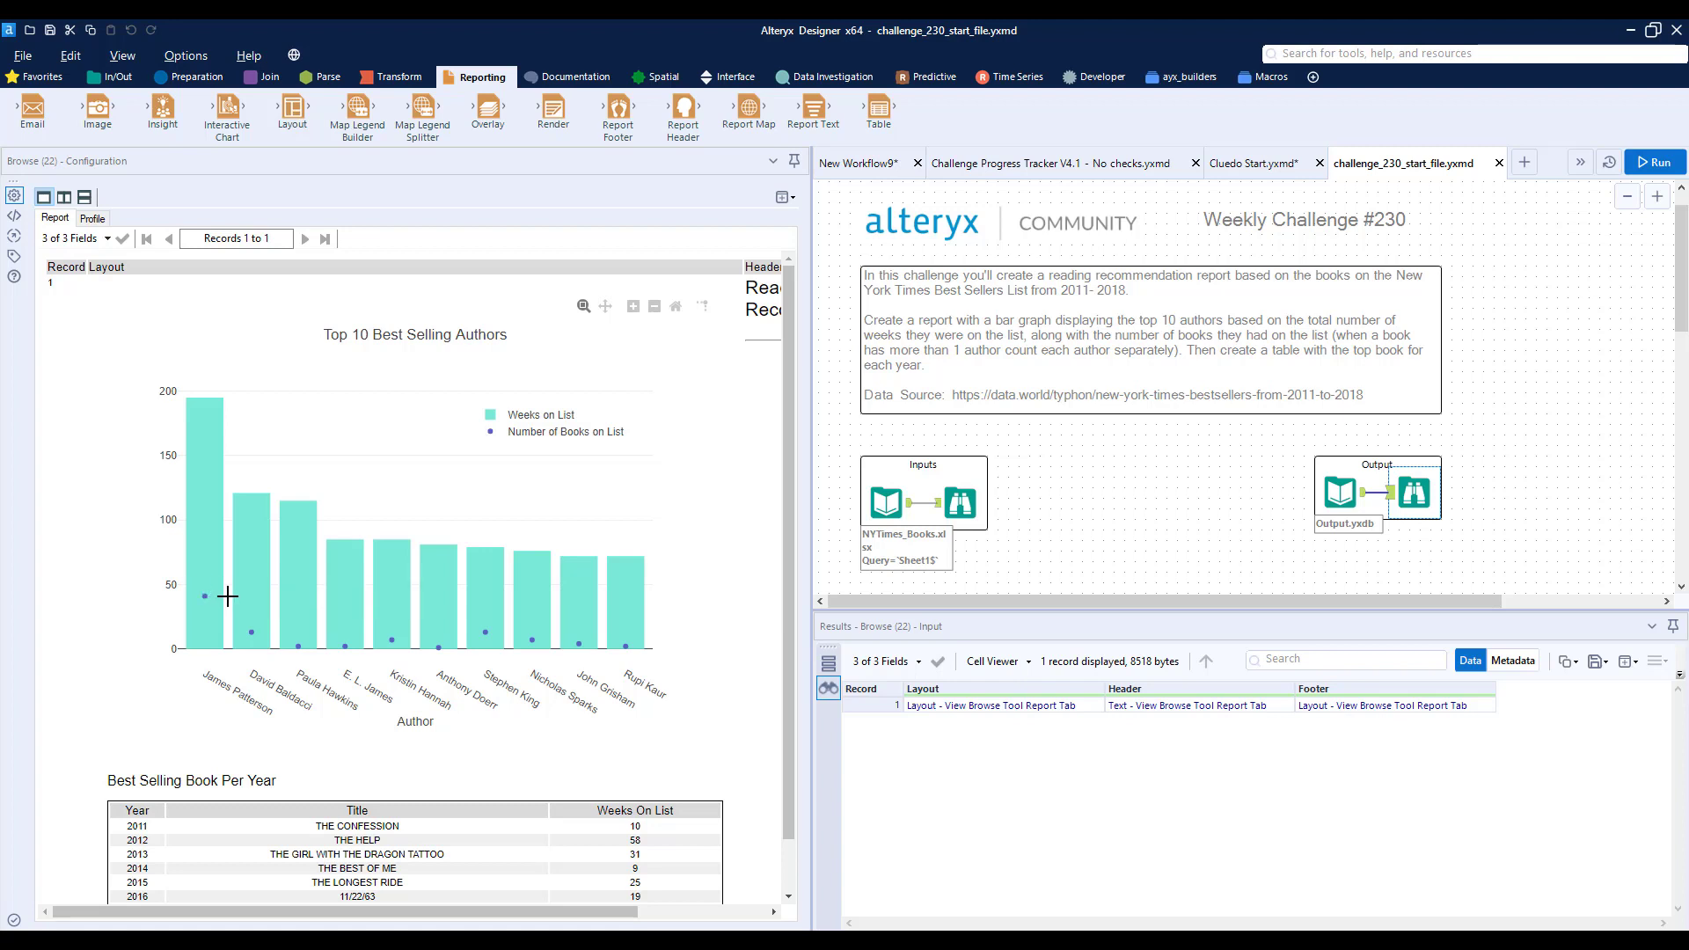
- Examine the expected output report, including its bar chart, yearly best-seller table, header and footer
mouse_move(205, 428)
scroll(708, 519, down, 1)
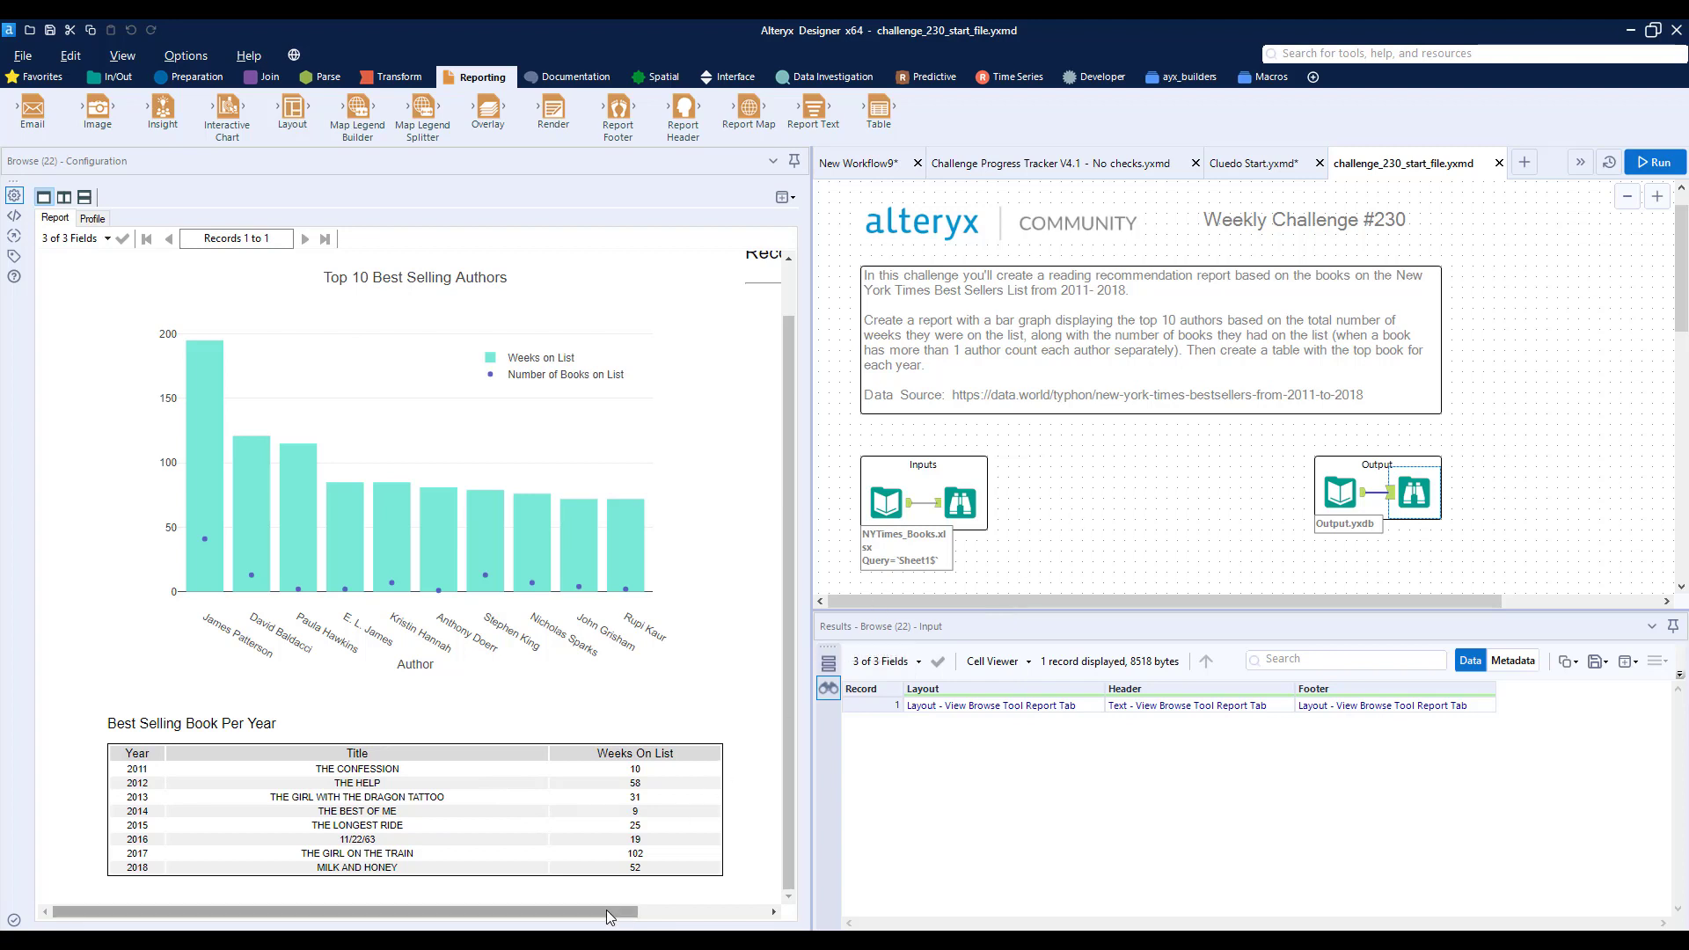
drag(345, 911, 472, 911)
scroll(668, 343, up, 2)
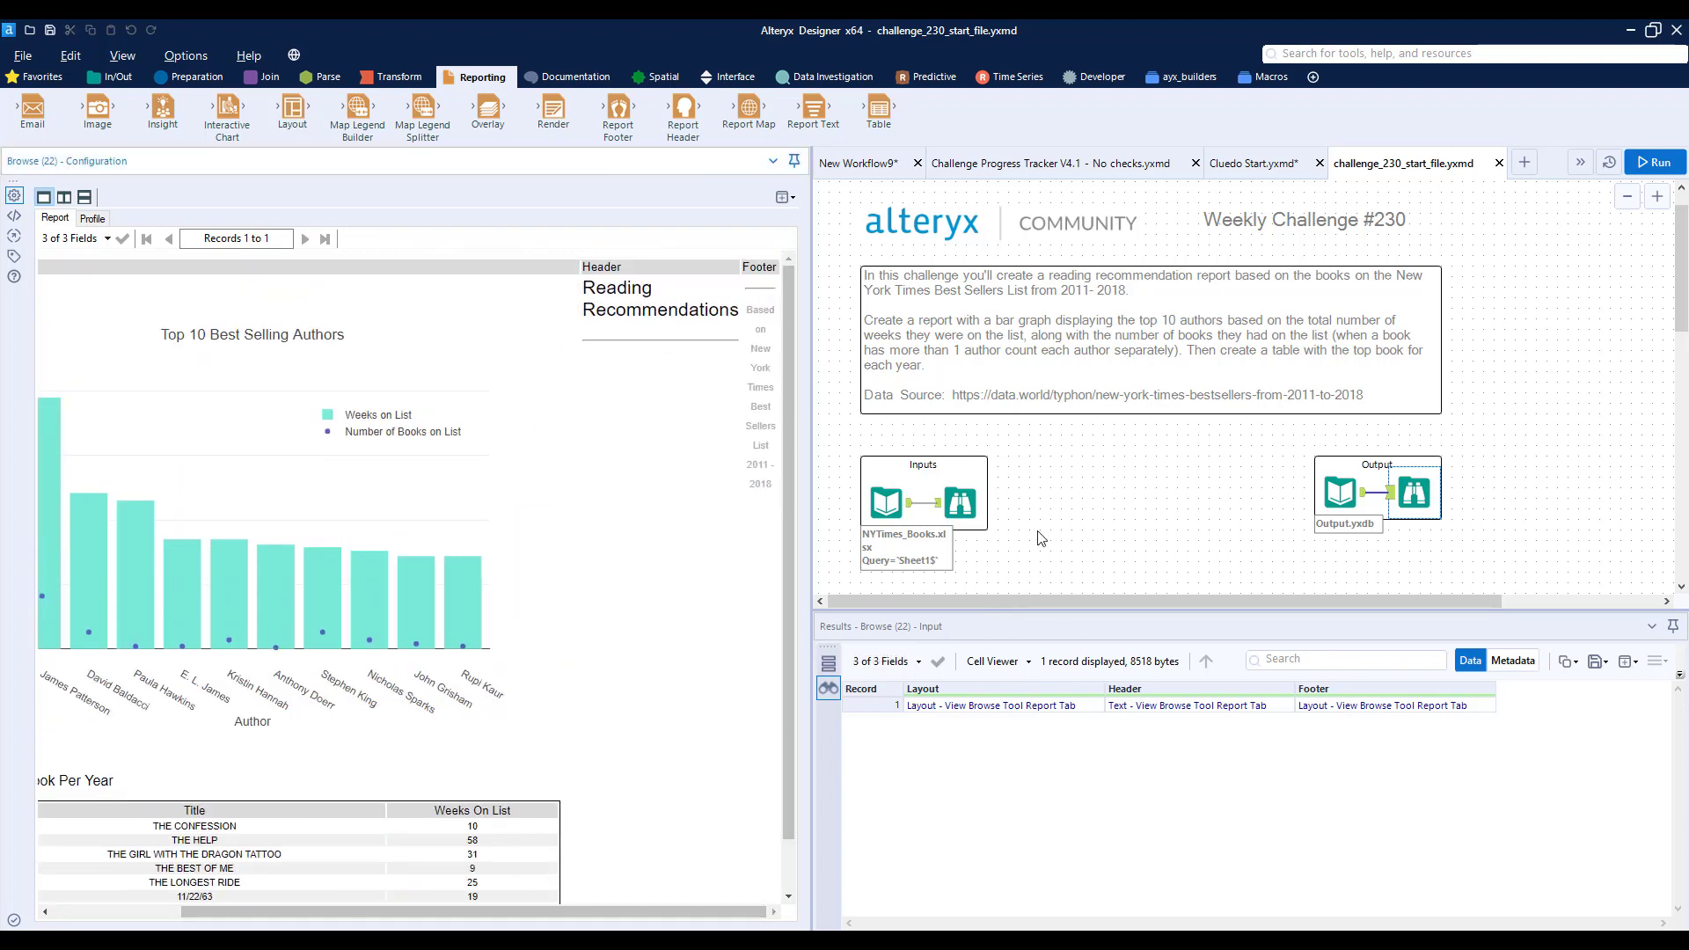
- Move the Output container beside the challenge description on the canvas
scroll(1175, 453, down, 1)
drag(1481, 499, 1513, 313)
- Display the input data of the Browse tool in the Inputs container and widen the results area to examine all fields
click(961, 464)
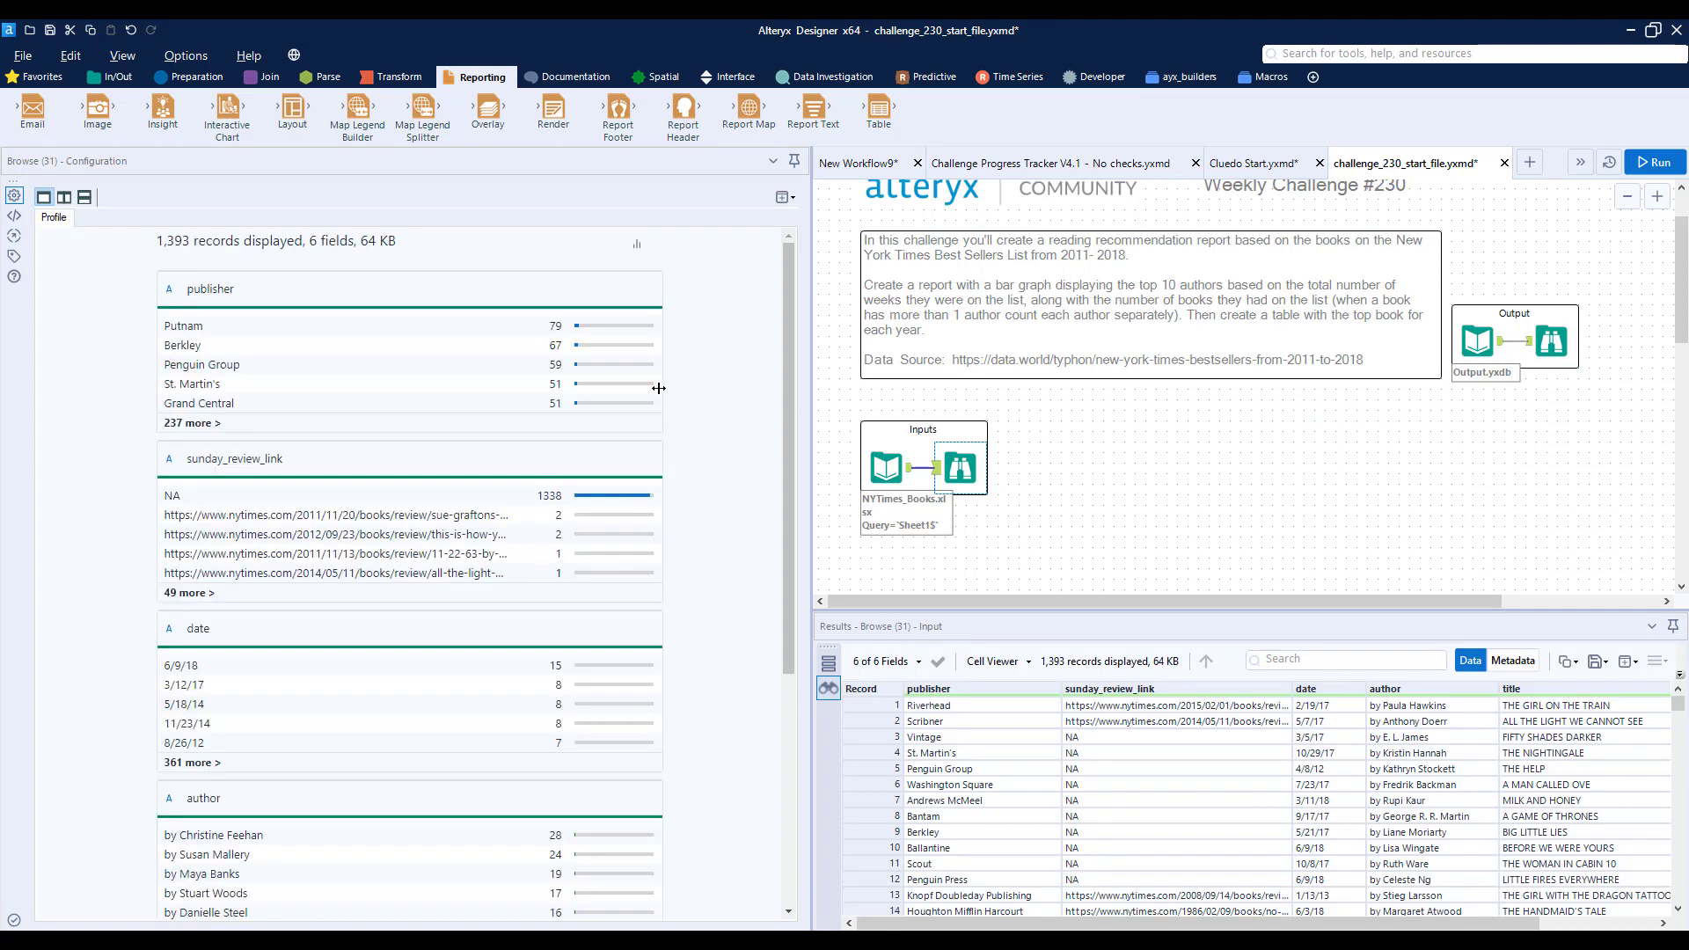
drag(815, 417, 475, 423)
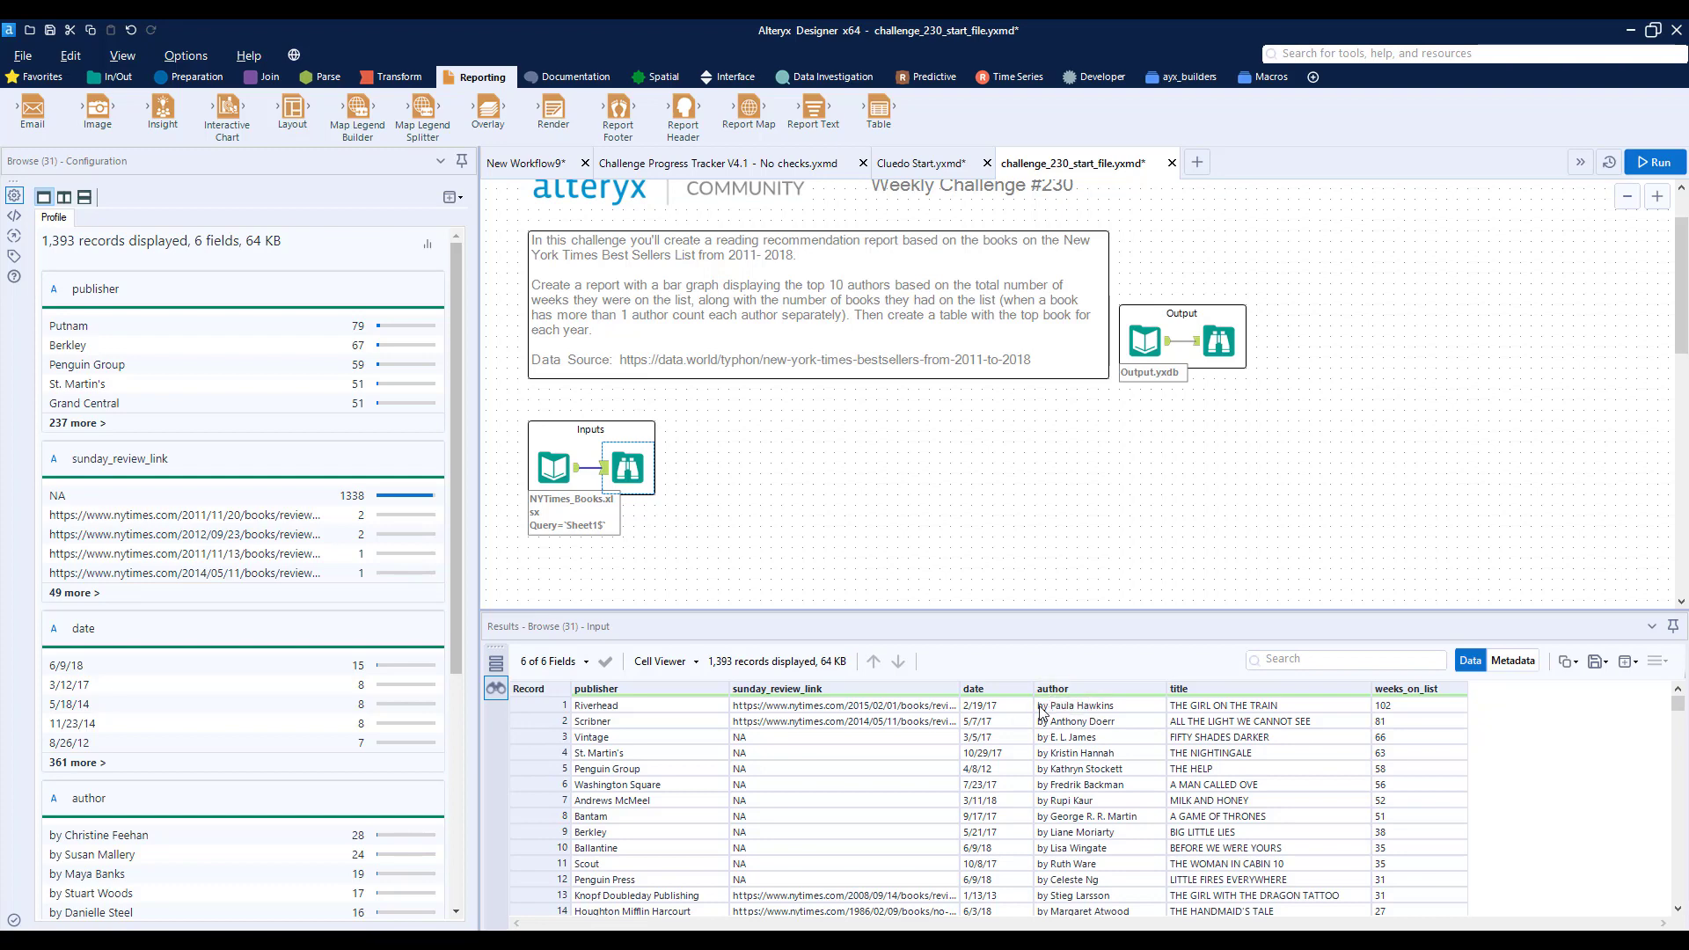
scroll(1100, 739, down, 1)
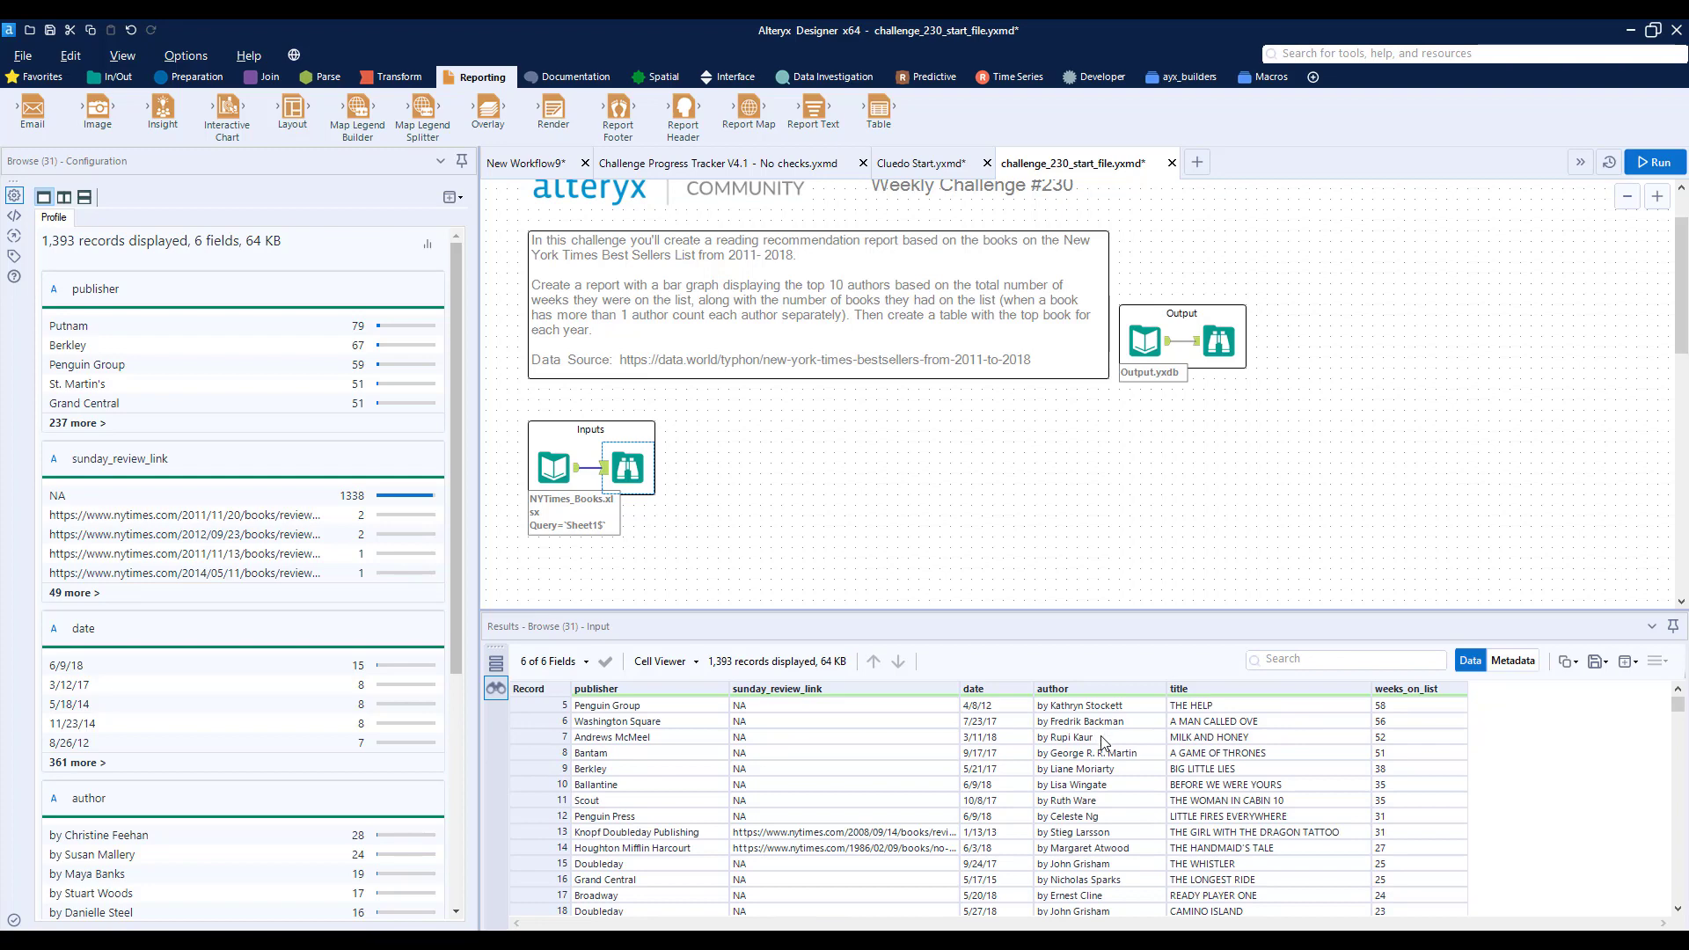
scroll(1104, 743, up, 1)
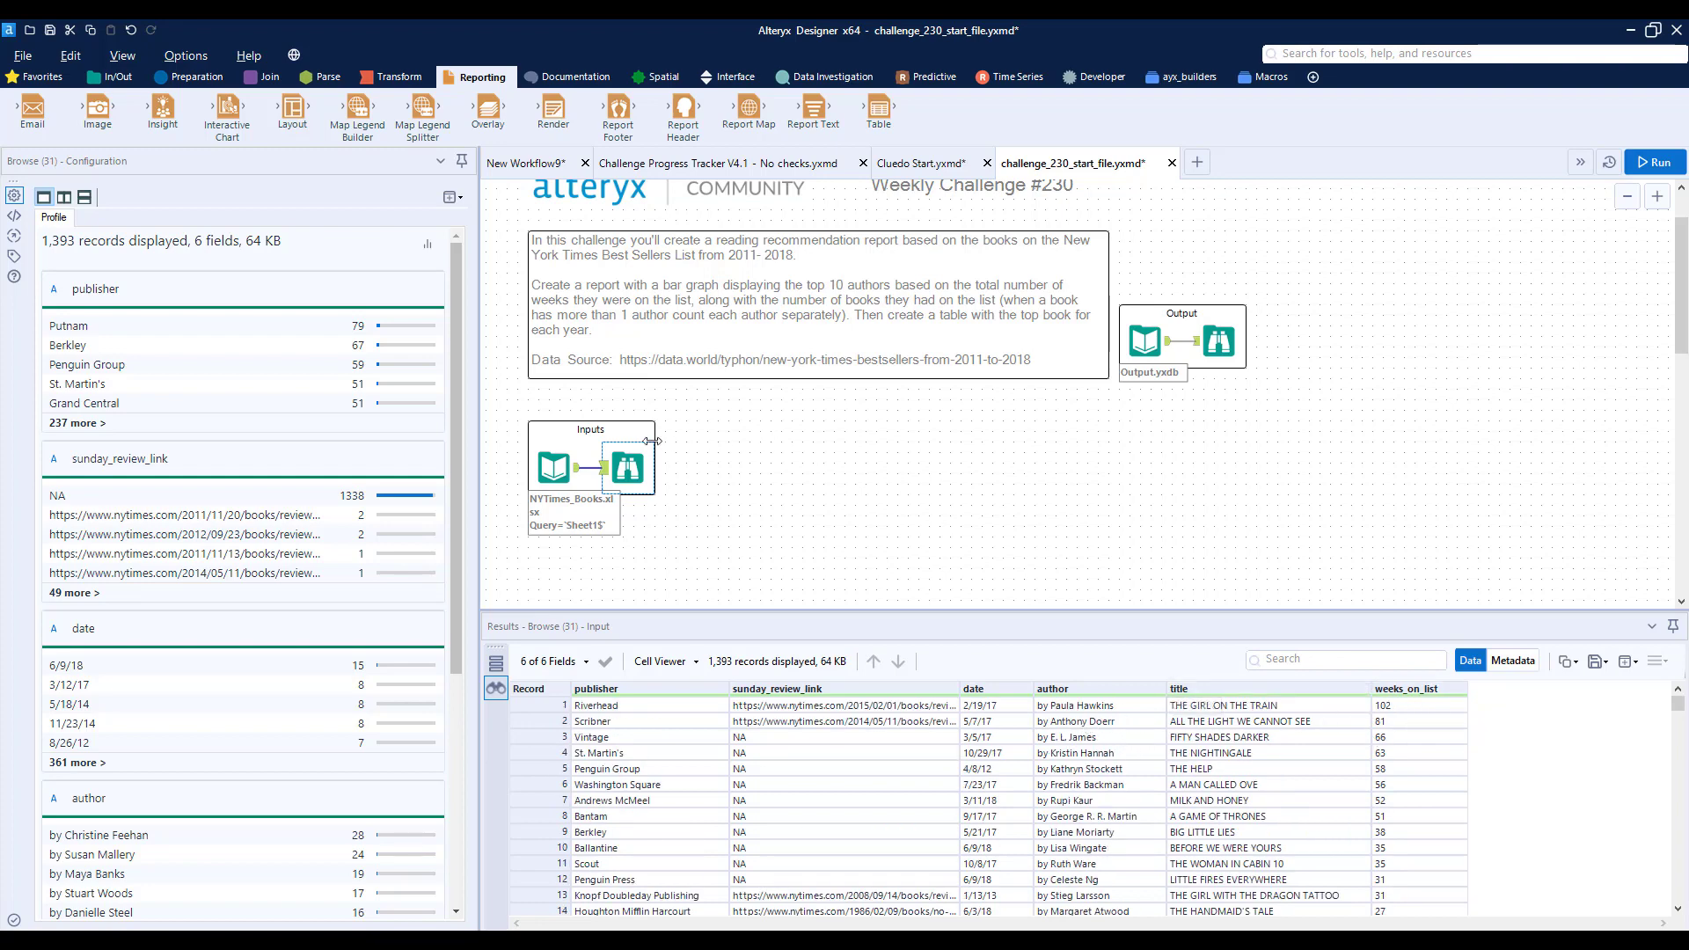
- Move the Browse tool out of the Inputs container and insert a Select tool on its connection from the input
drag(629, 466, 862, 470)
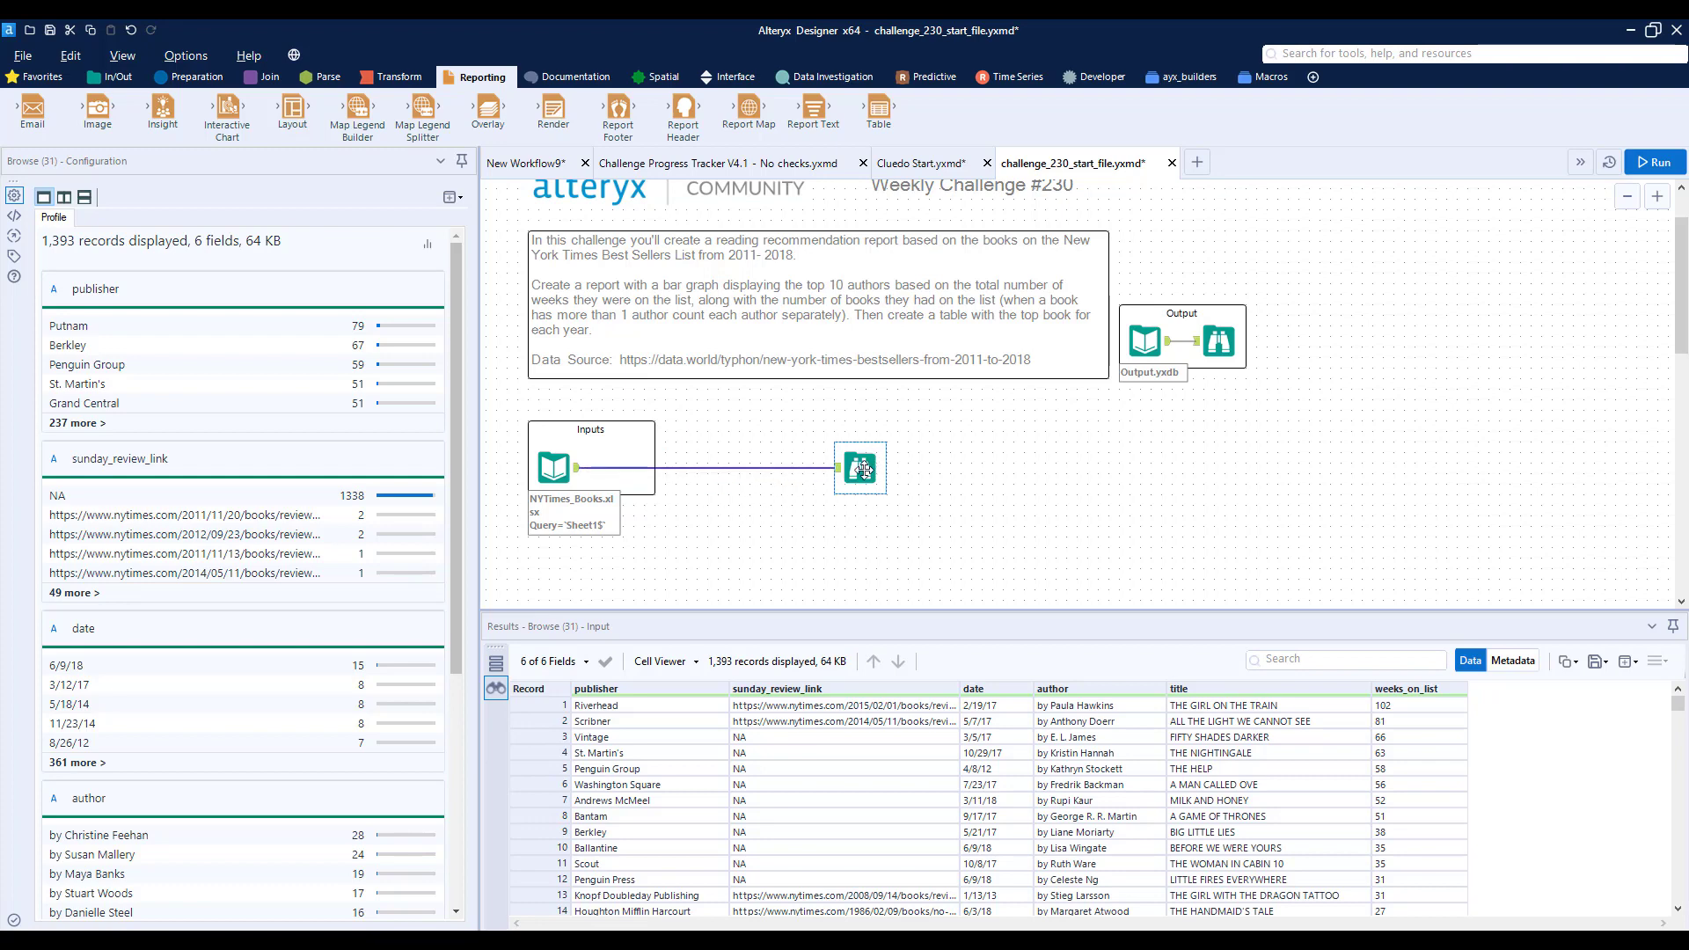
click(193, 77)
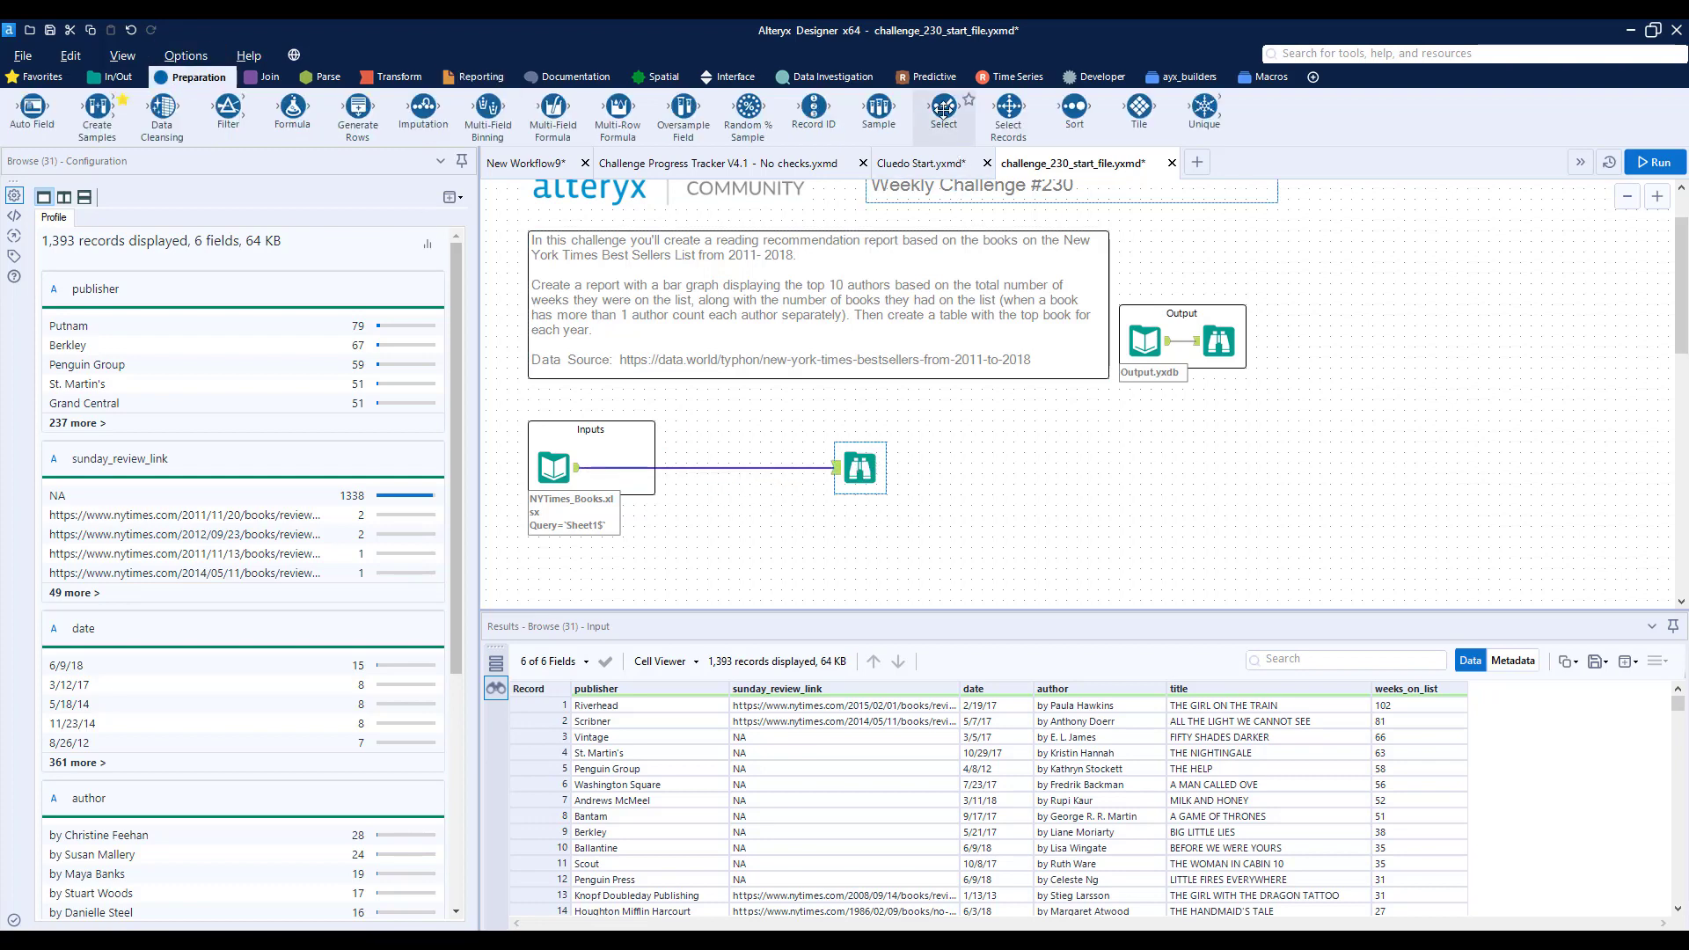
drag(944, 107, 649, 467)
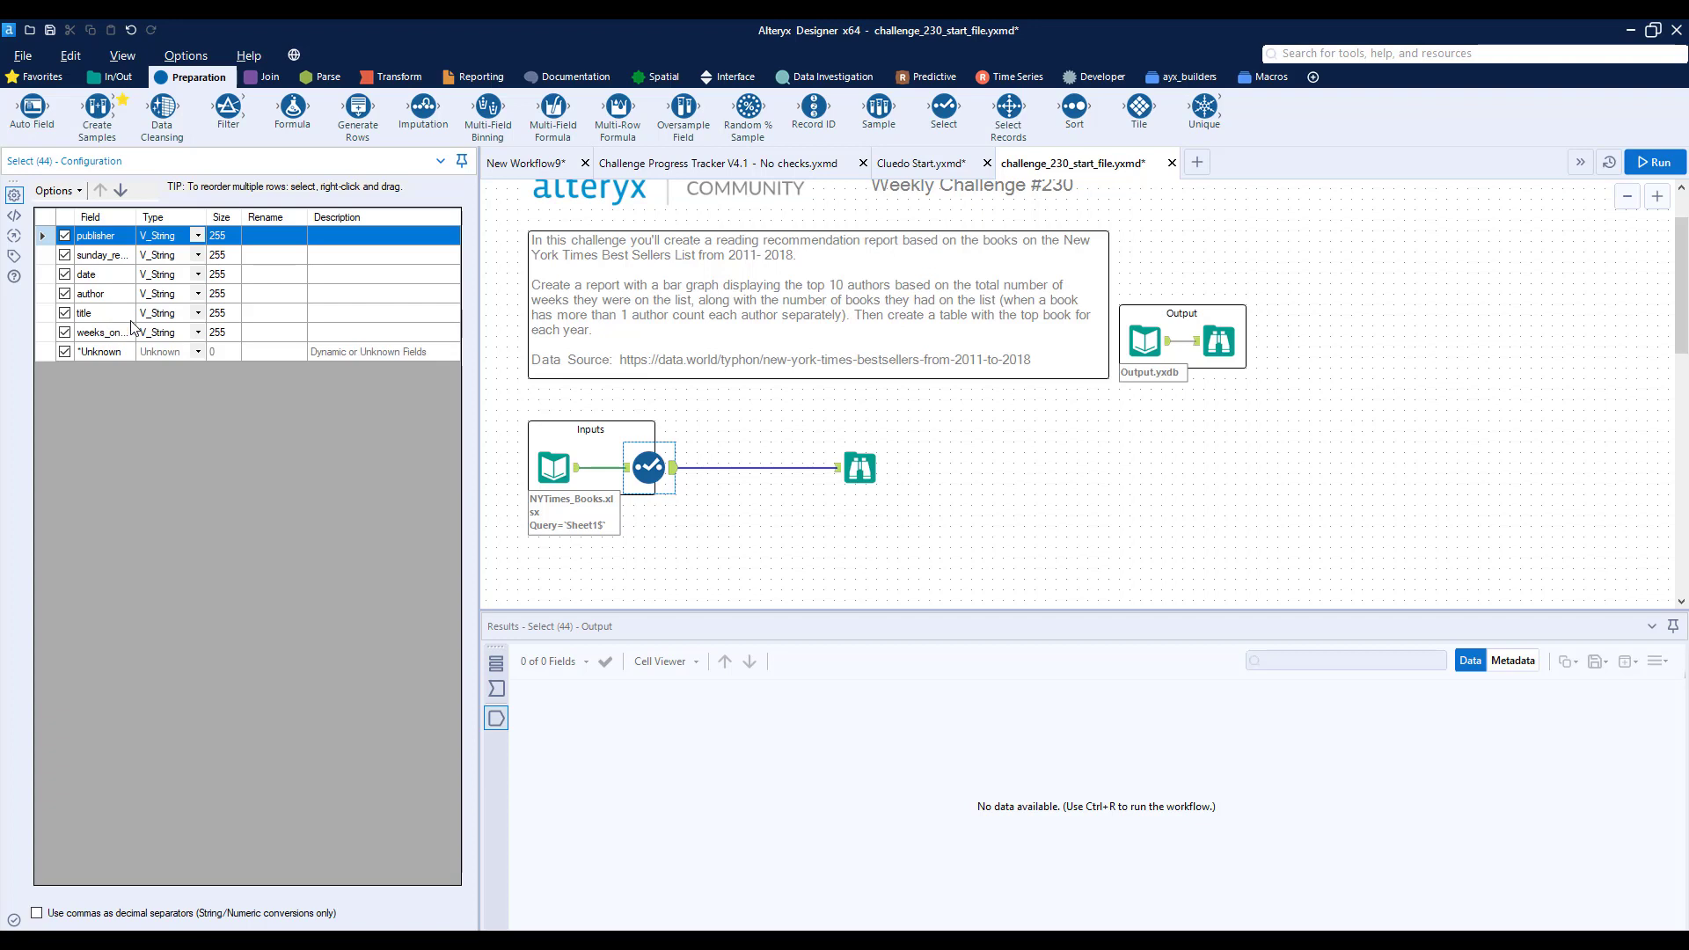
- Set the weeks_on_list field type to Int16 in the Select tool and run the workflow
click(198, 333)
click(185, 376)
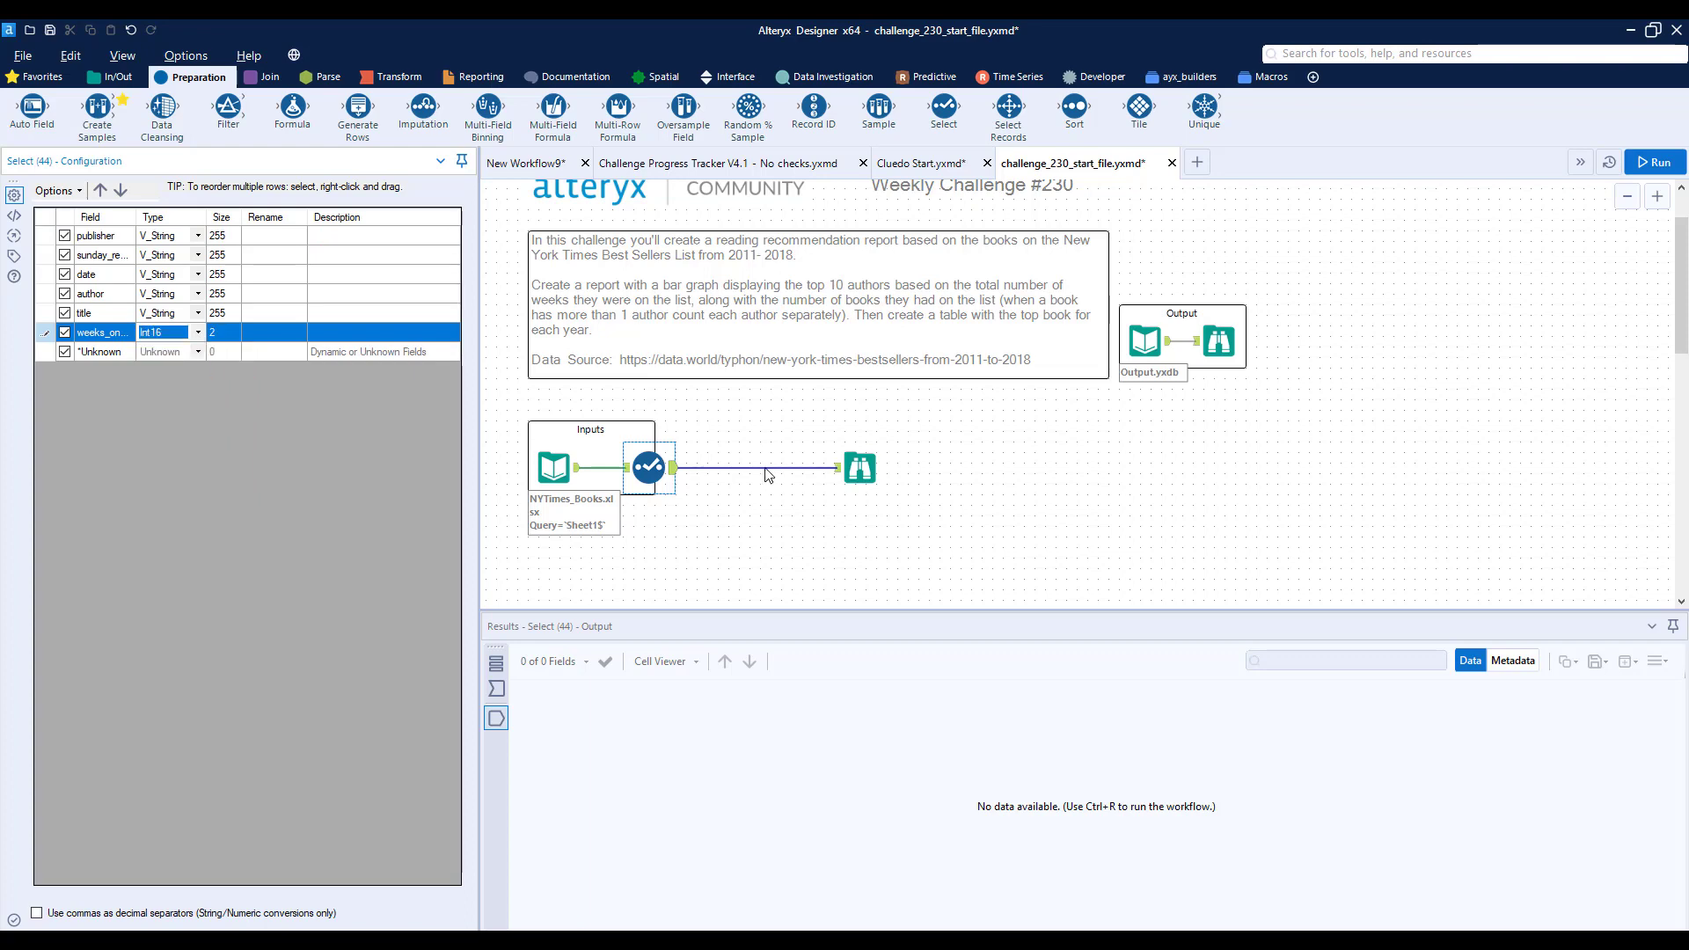
click(781, 430)
key(ctrl+r)
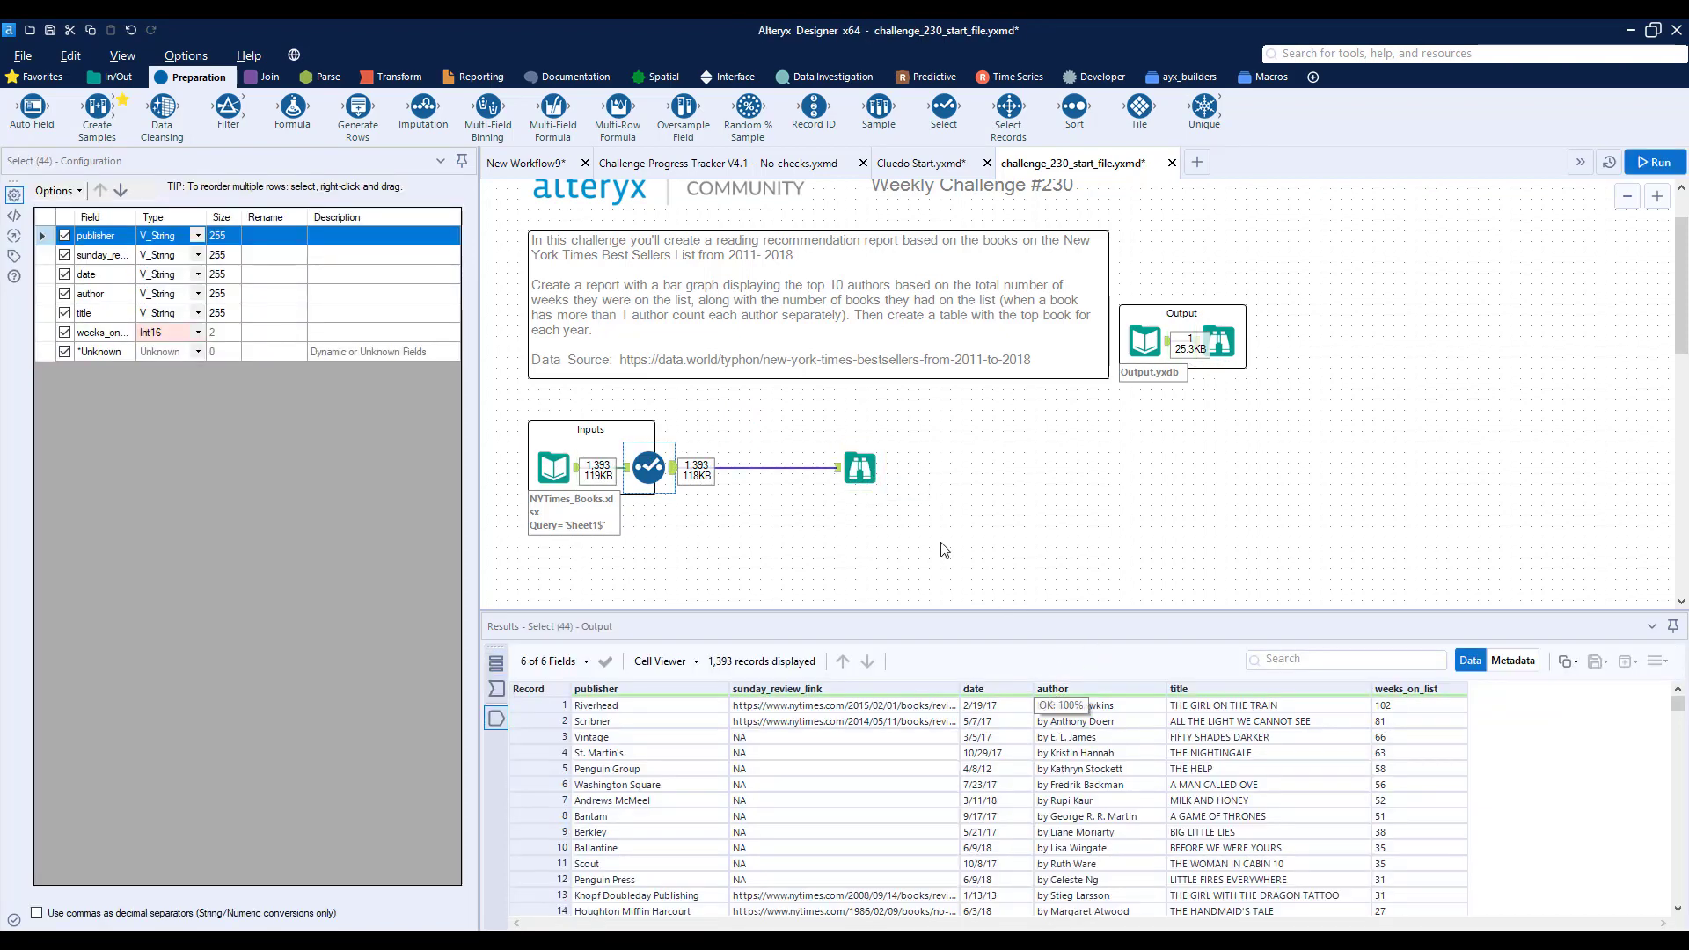
- Insert a Formula tool between the Select and Browse tools and choose author as its output column
drag(293, 107, 753, 469)
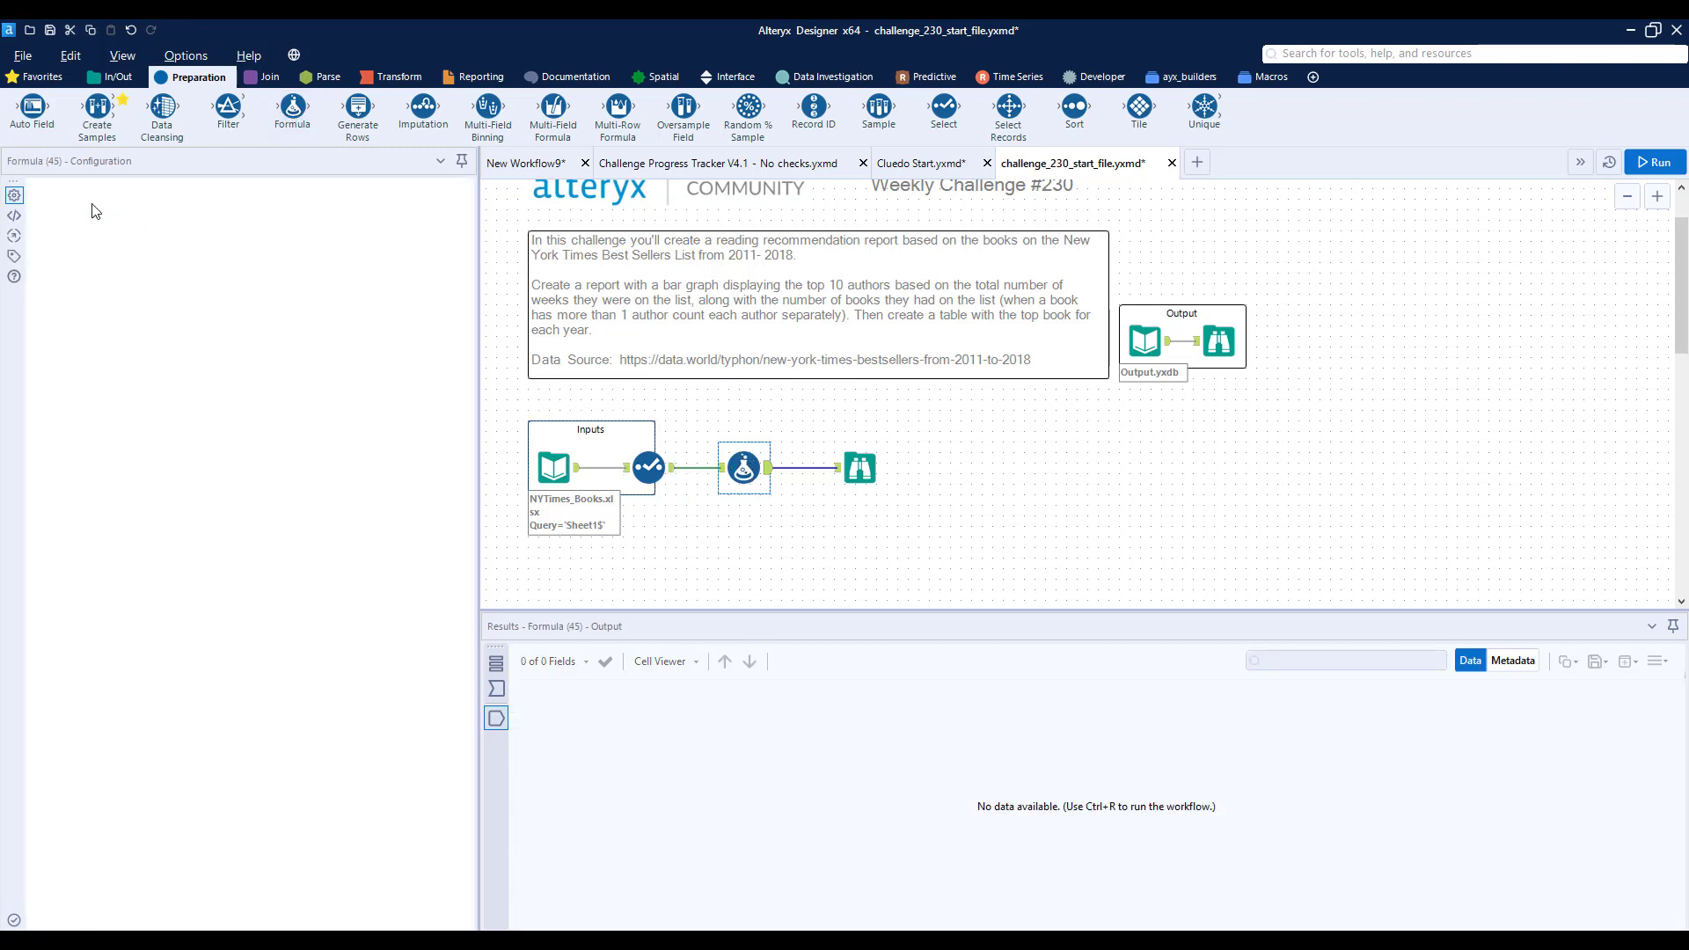
click(88, 207)
click(106, 315)
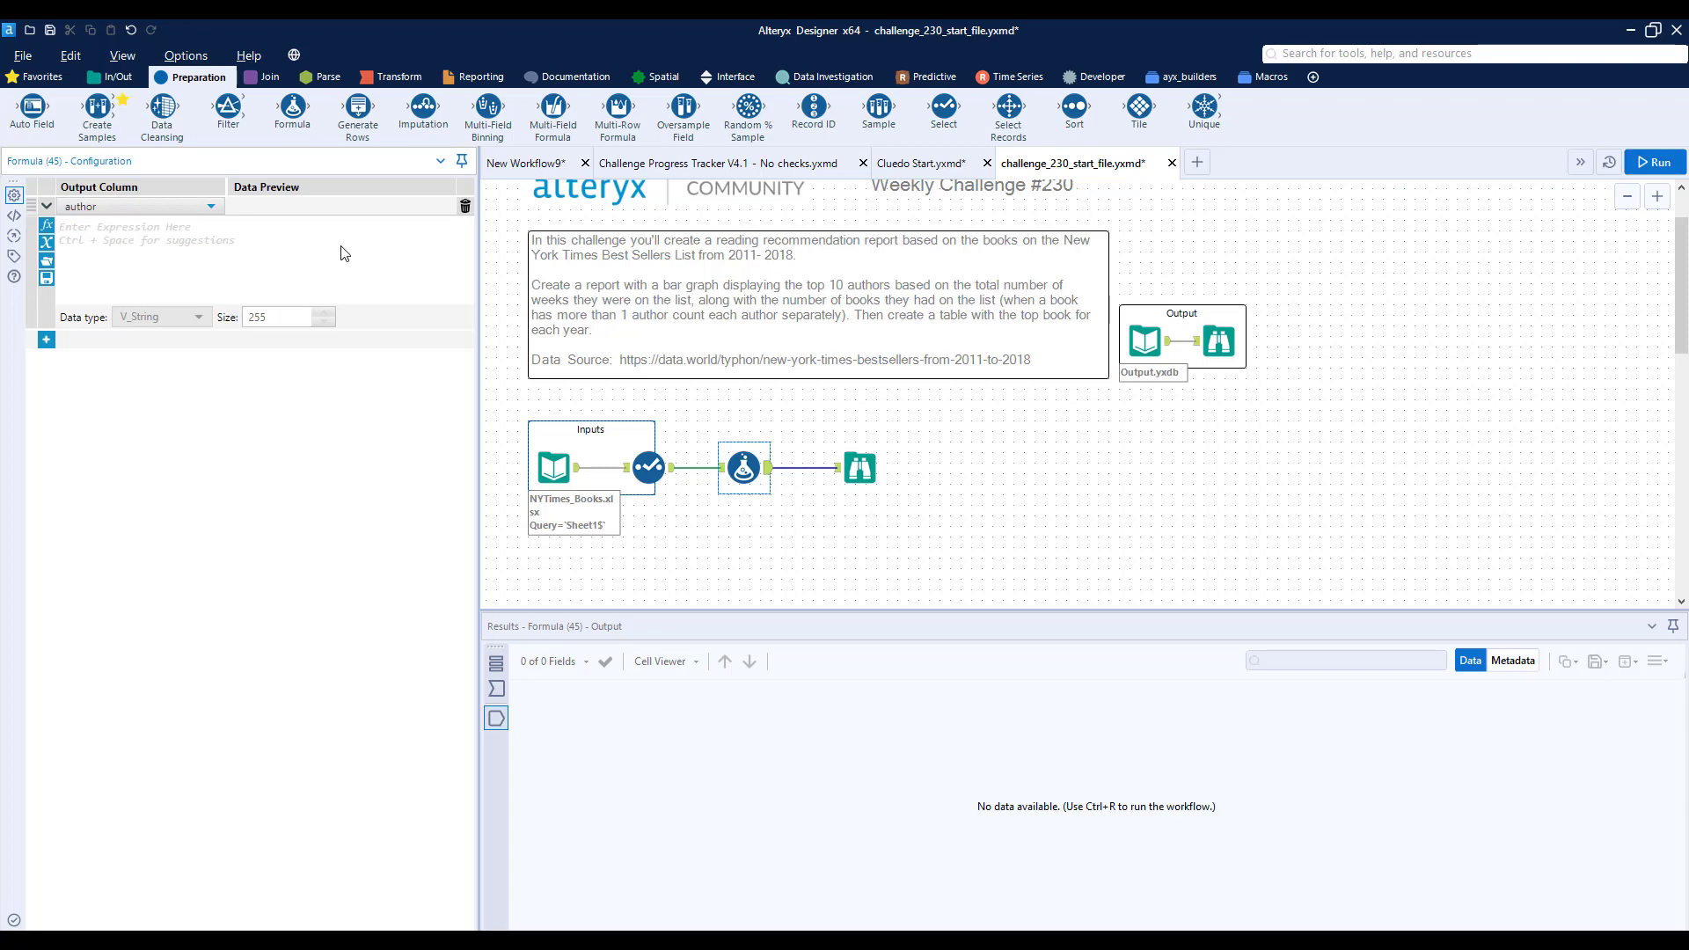
- Enter the expression Replace([author], "by ", "") for the author column
text(repl)
key(Return)
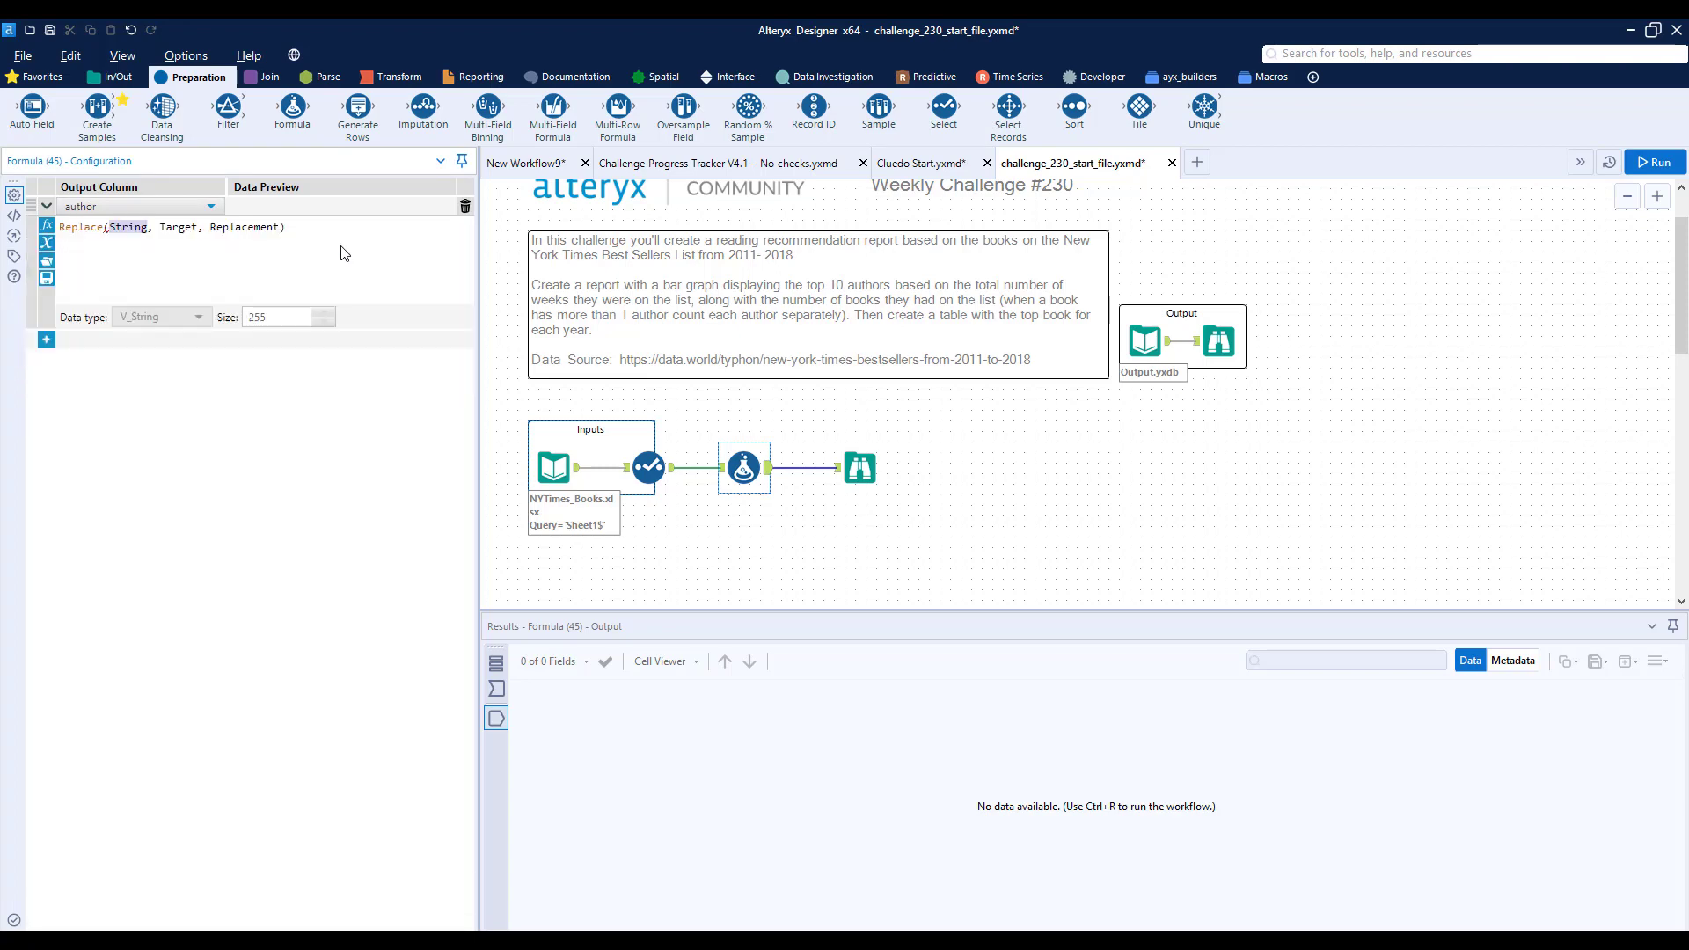
text([au)
key(Return)
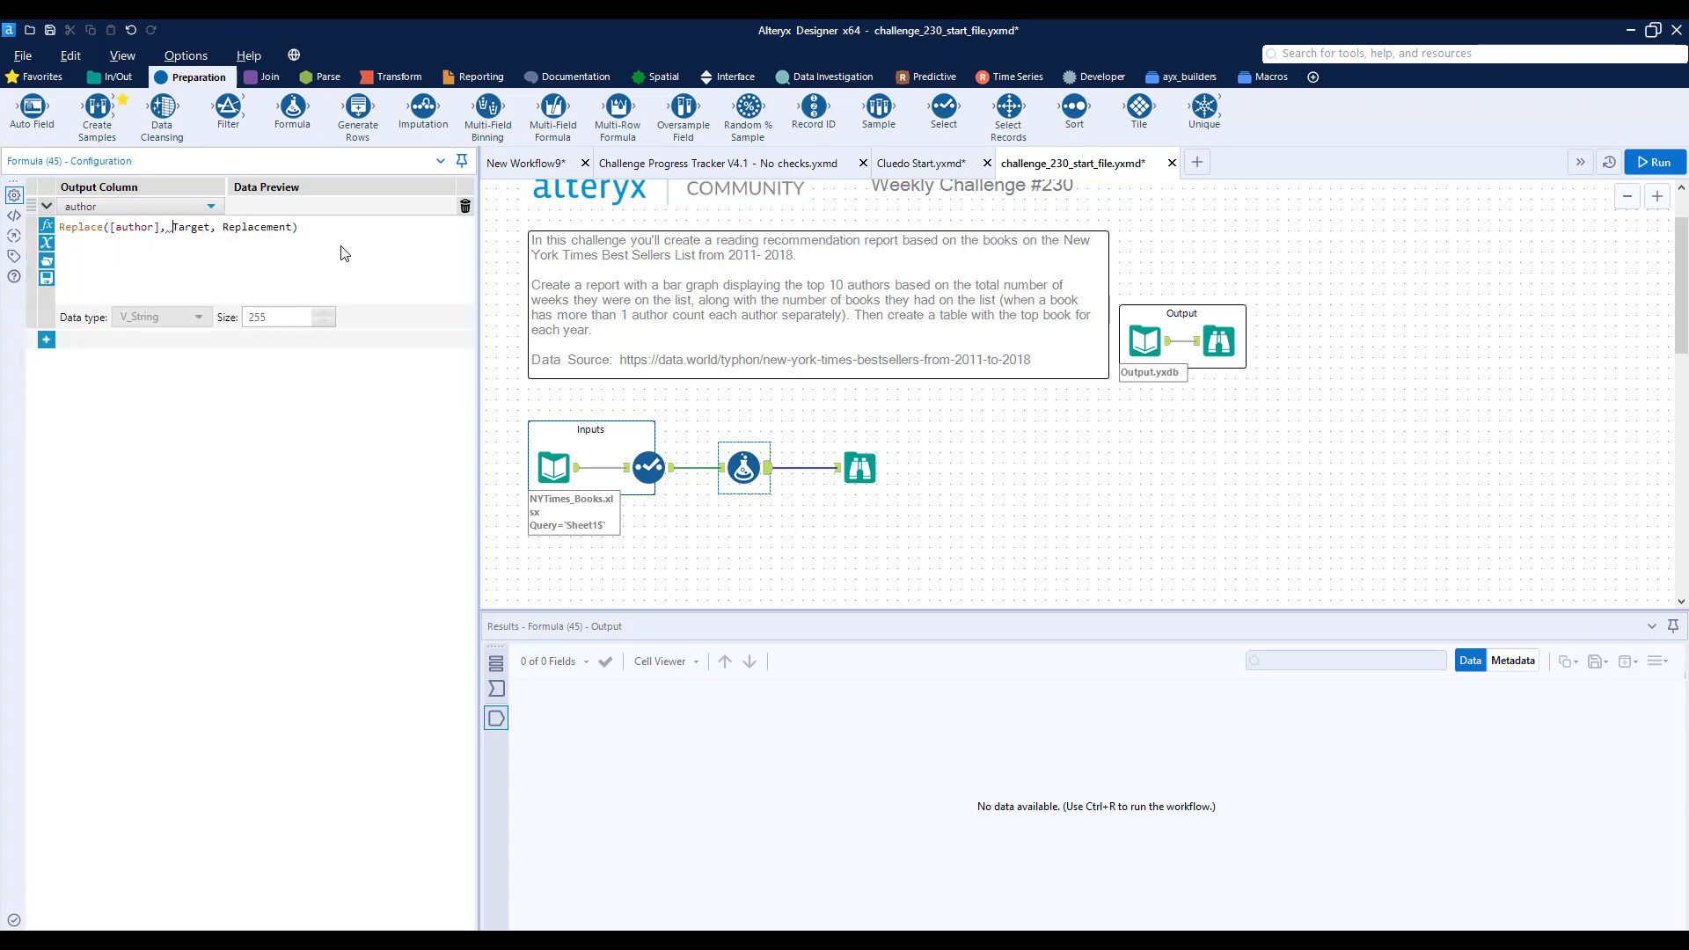
key(shift+End)
key(Delete)
text("by ", ""_)
key(BackSpace)
text())
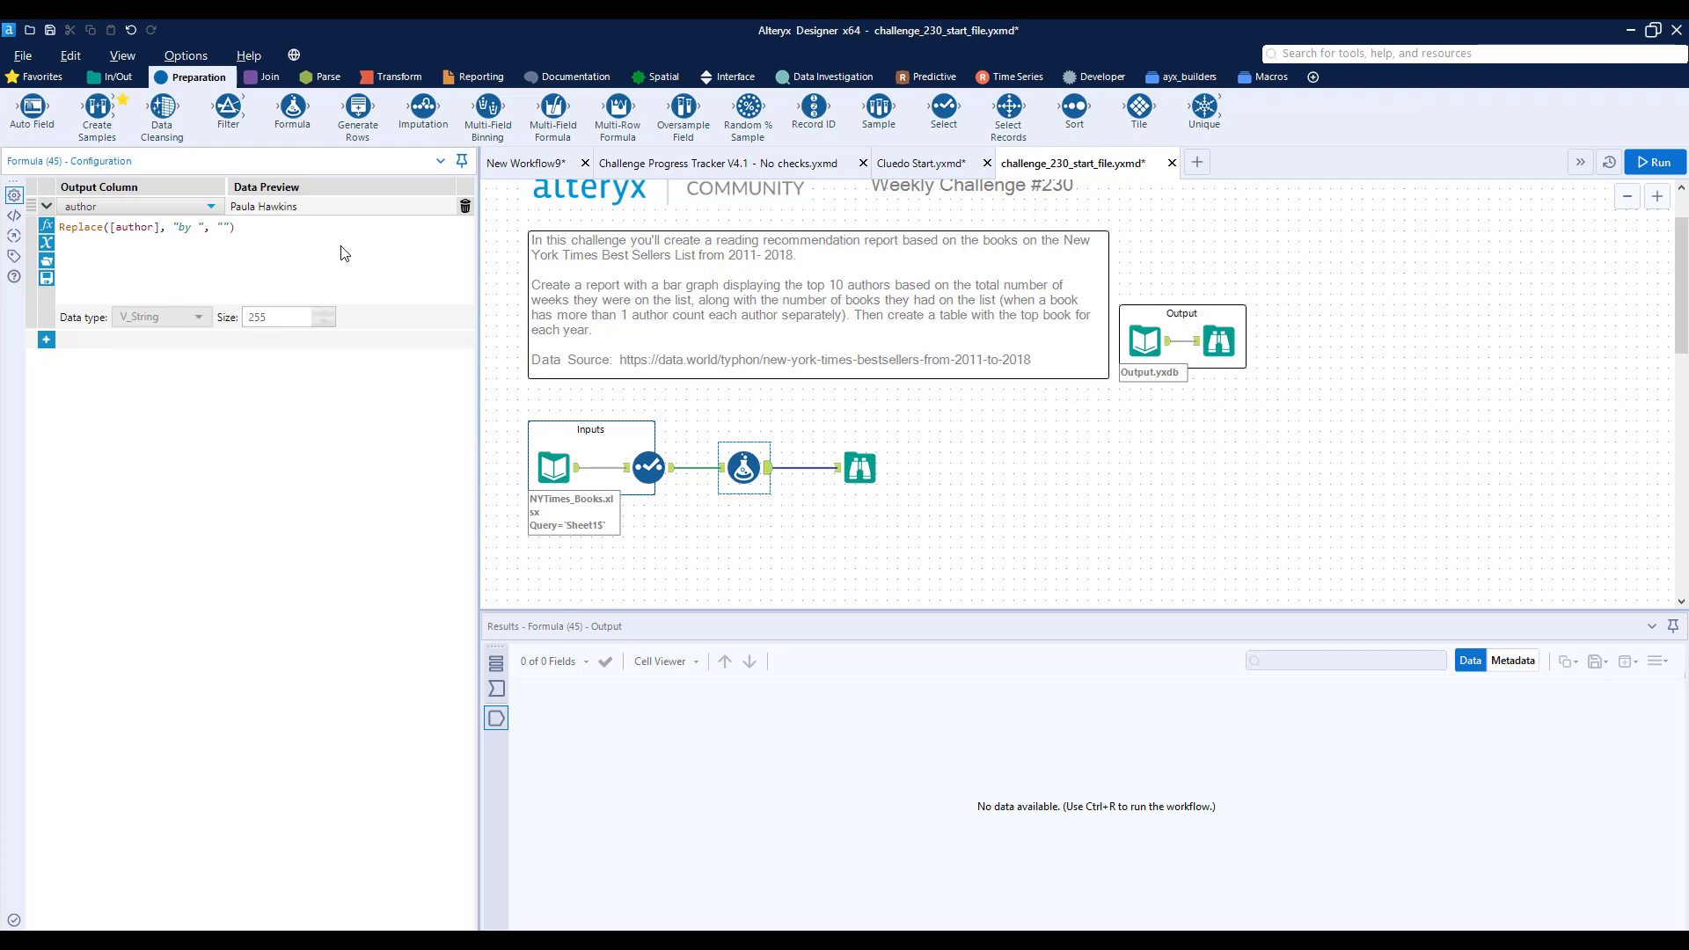
text(Trim()
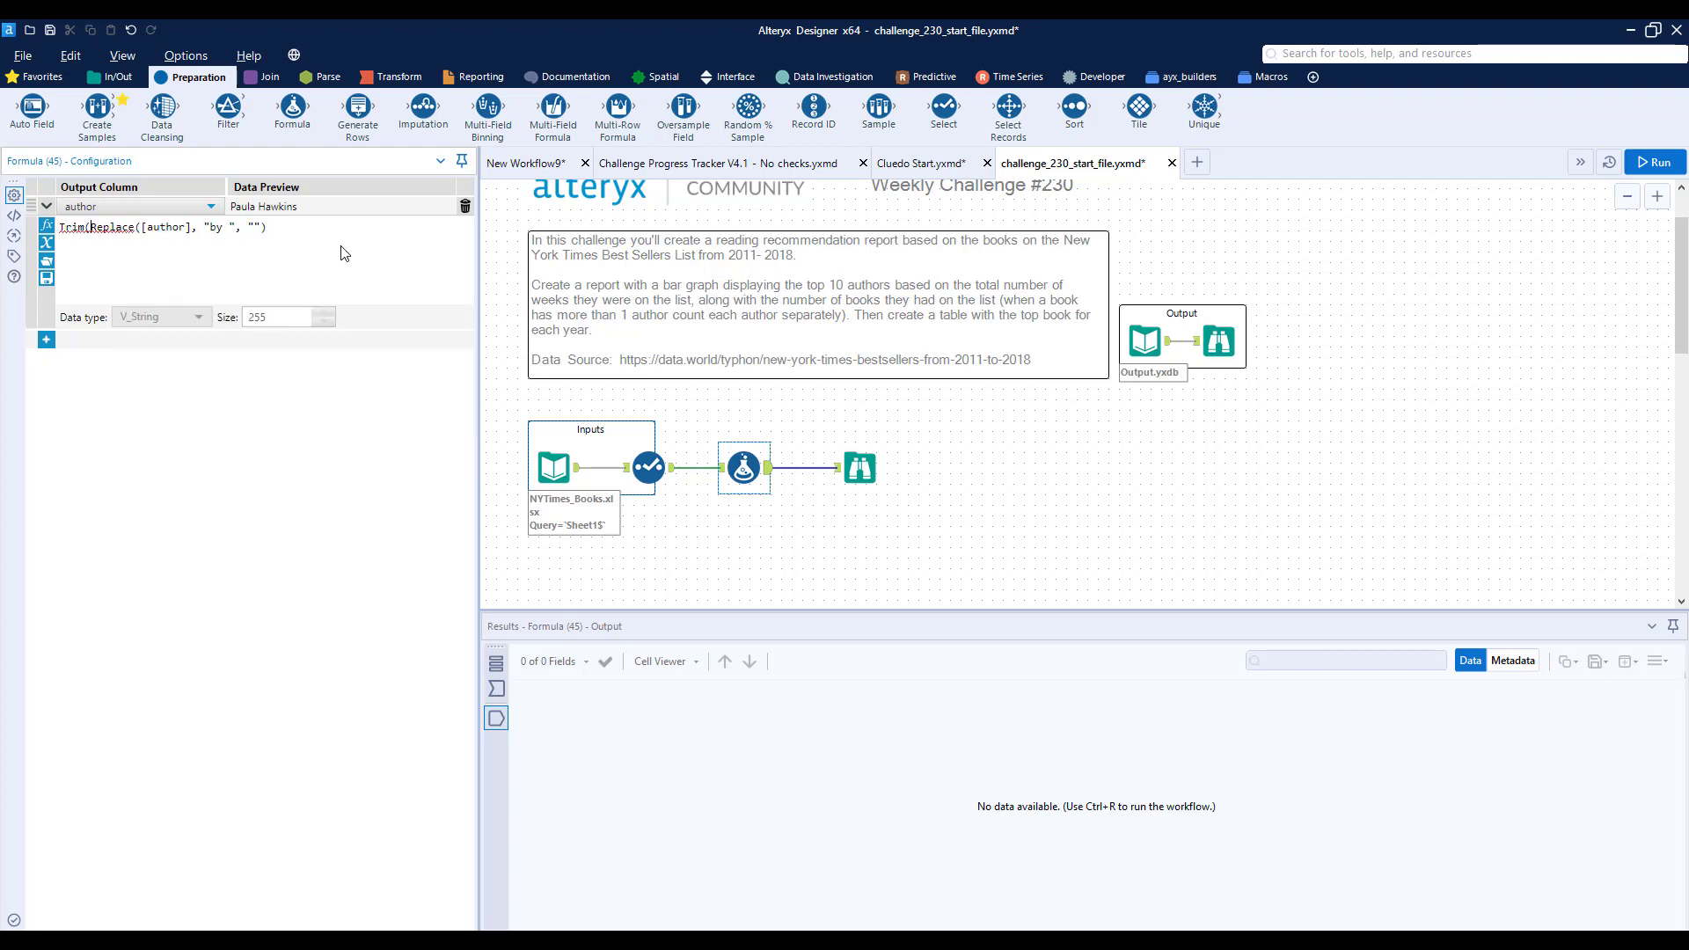
- Wrap the author expression in Trim(), run the workflow and display the Browse tool's data
key(Escape)
key(ctrl+r)
click(868, 471)
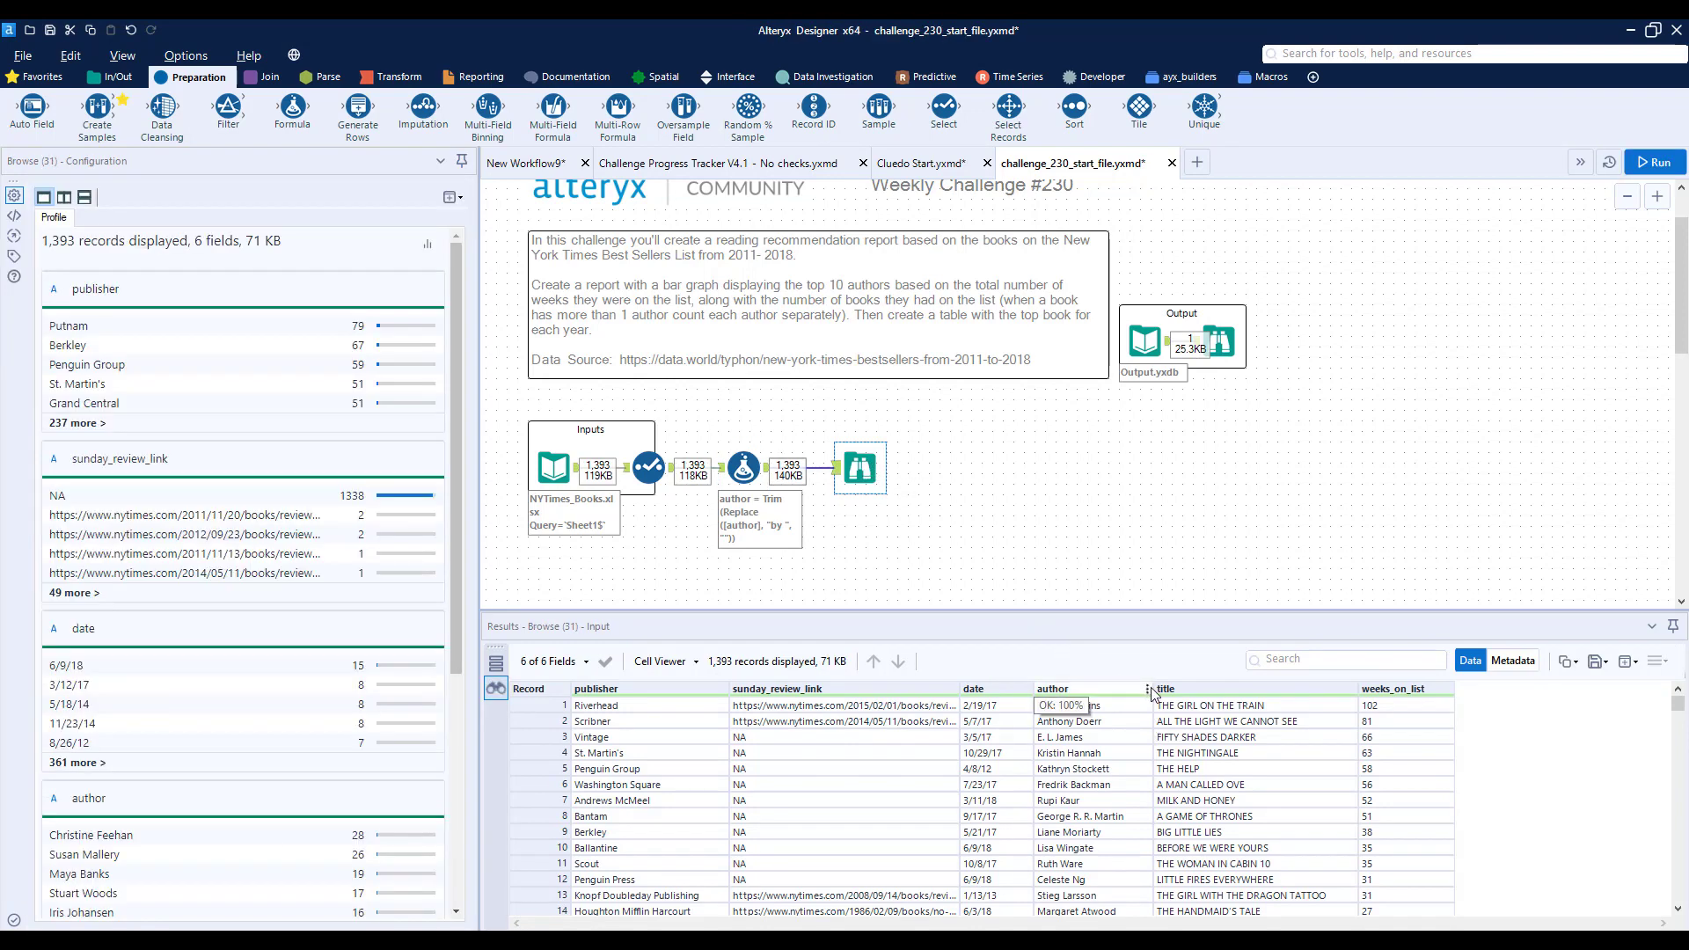
- Look through the Browse records for books with more than one author, widening the author column to read the full value
scroll(1143, 744, down, 2)
scroll(1141, 750, down, 2)
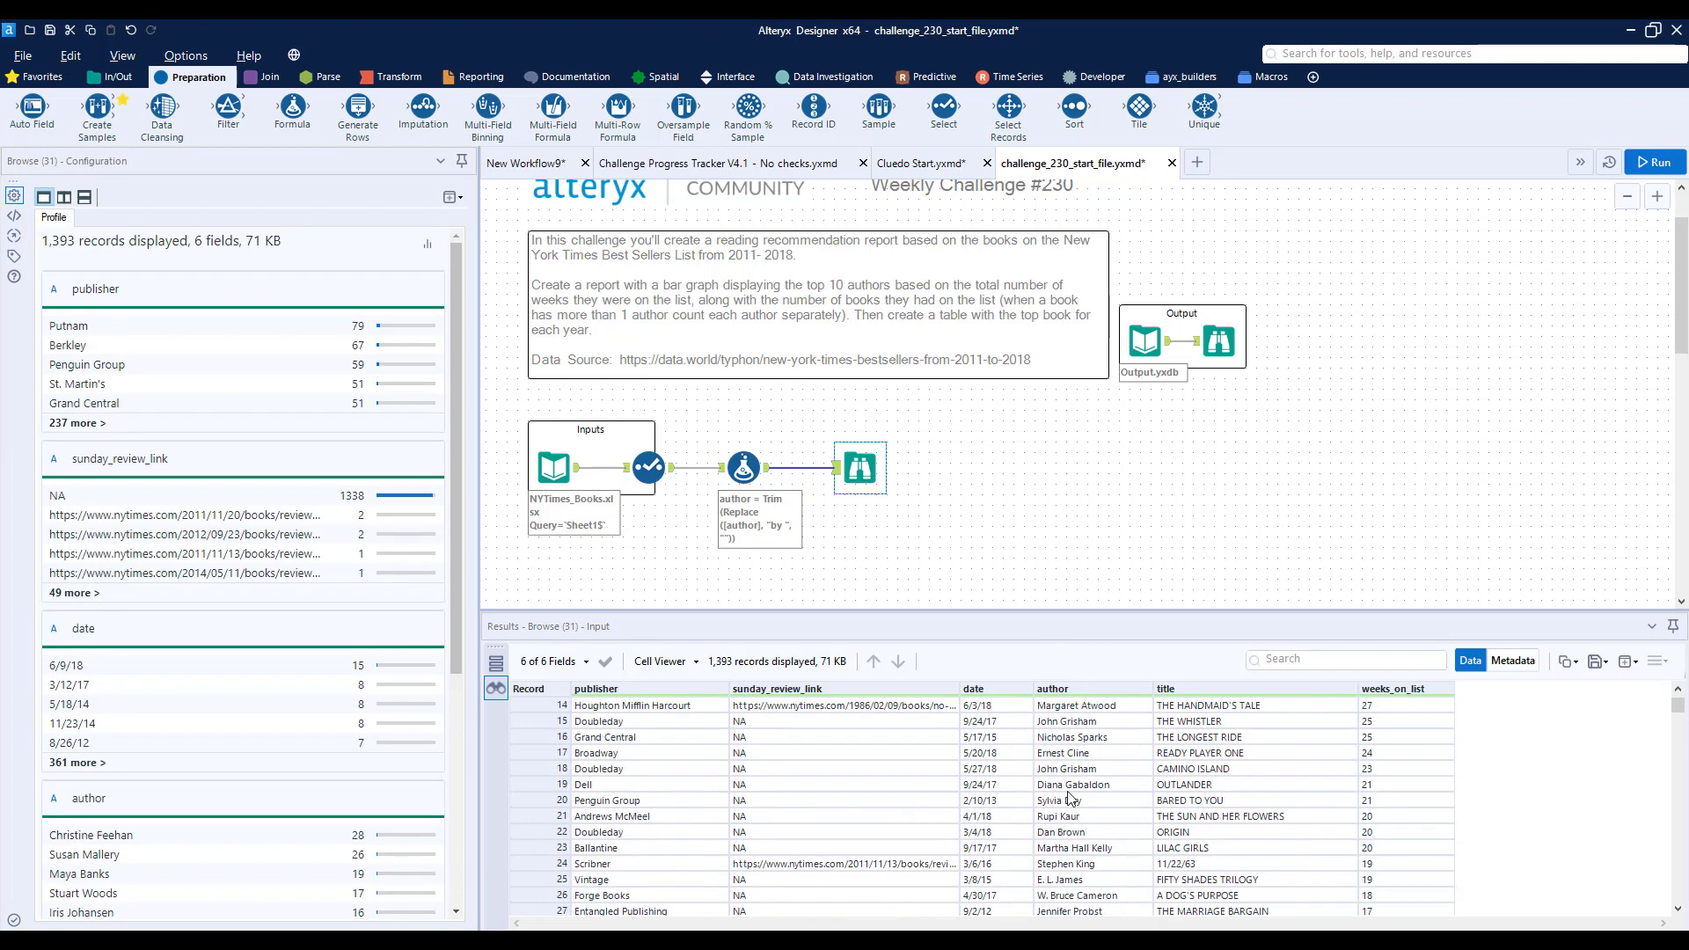
scroll(1071, 797, down, 5)
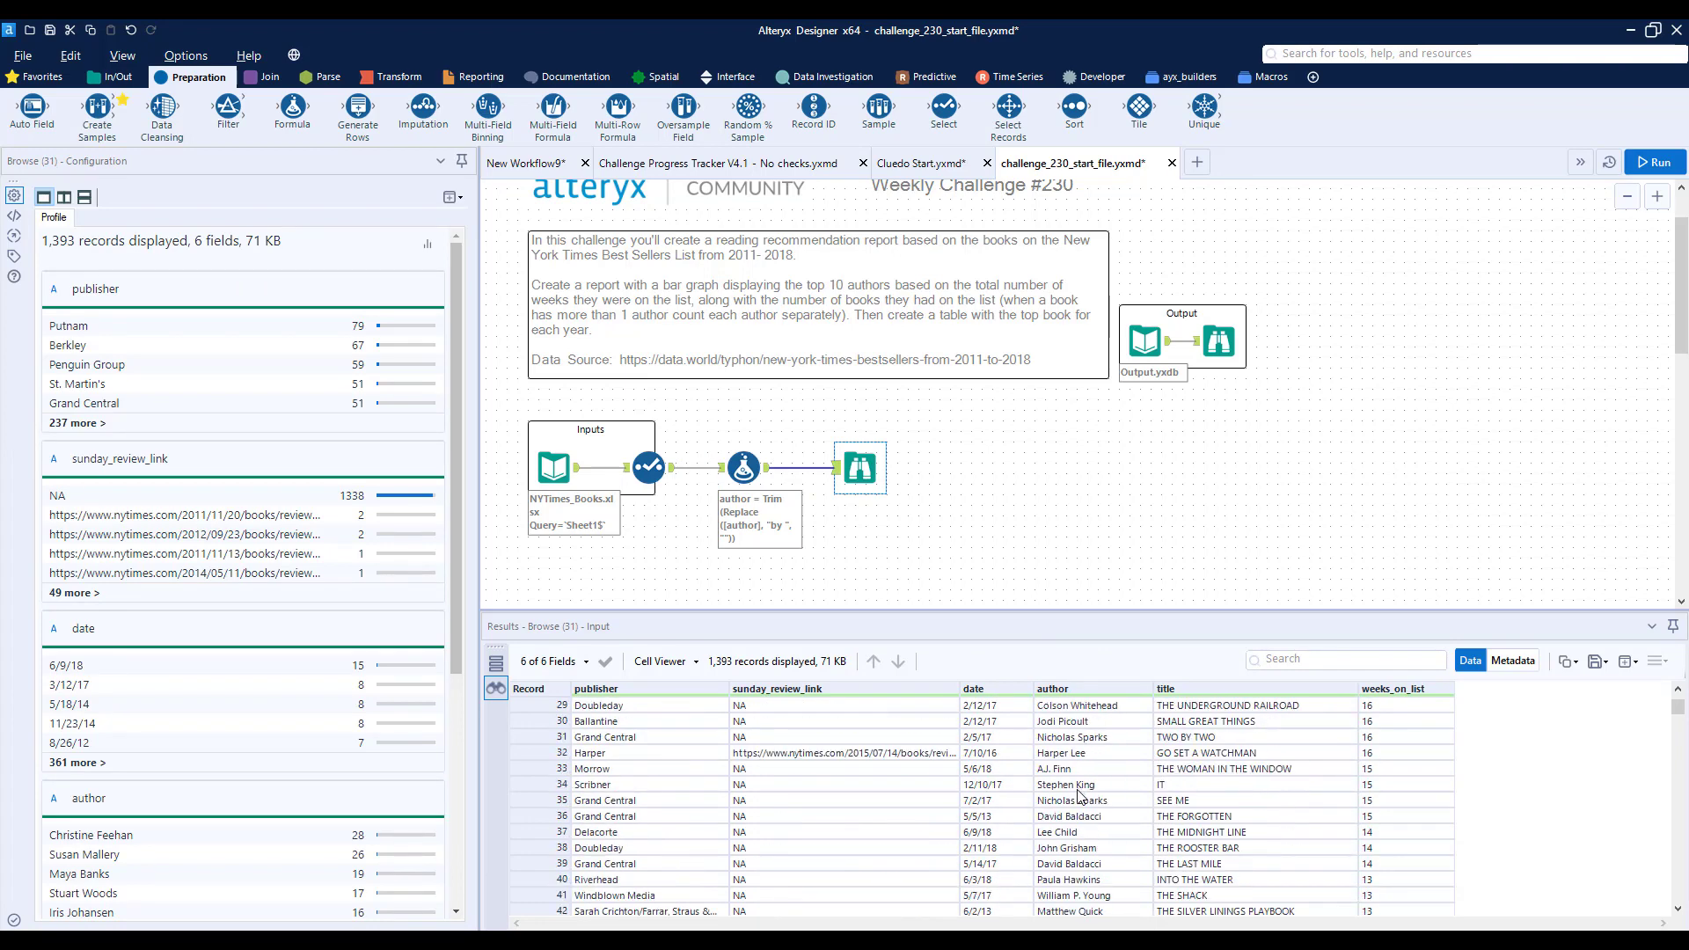
scroll(1079, 794, down, 8)
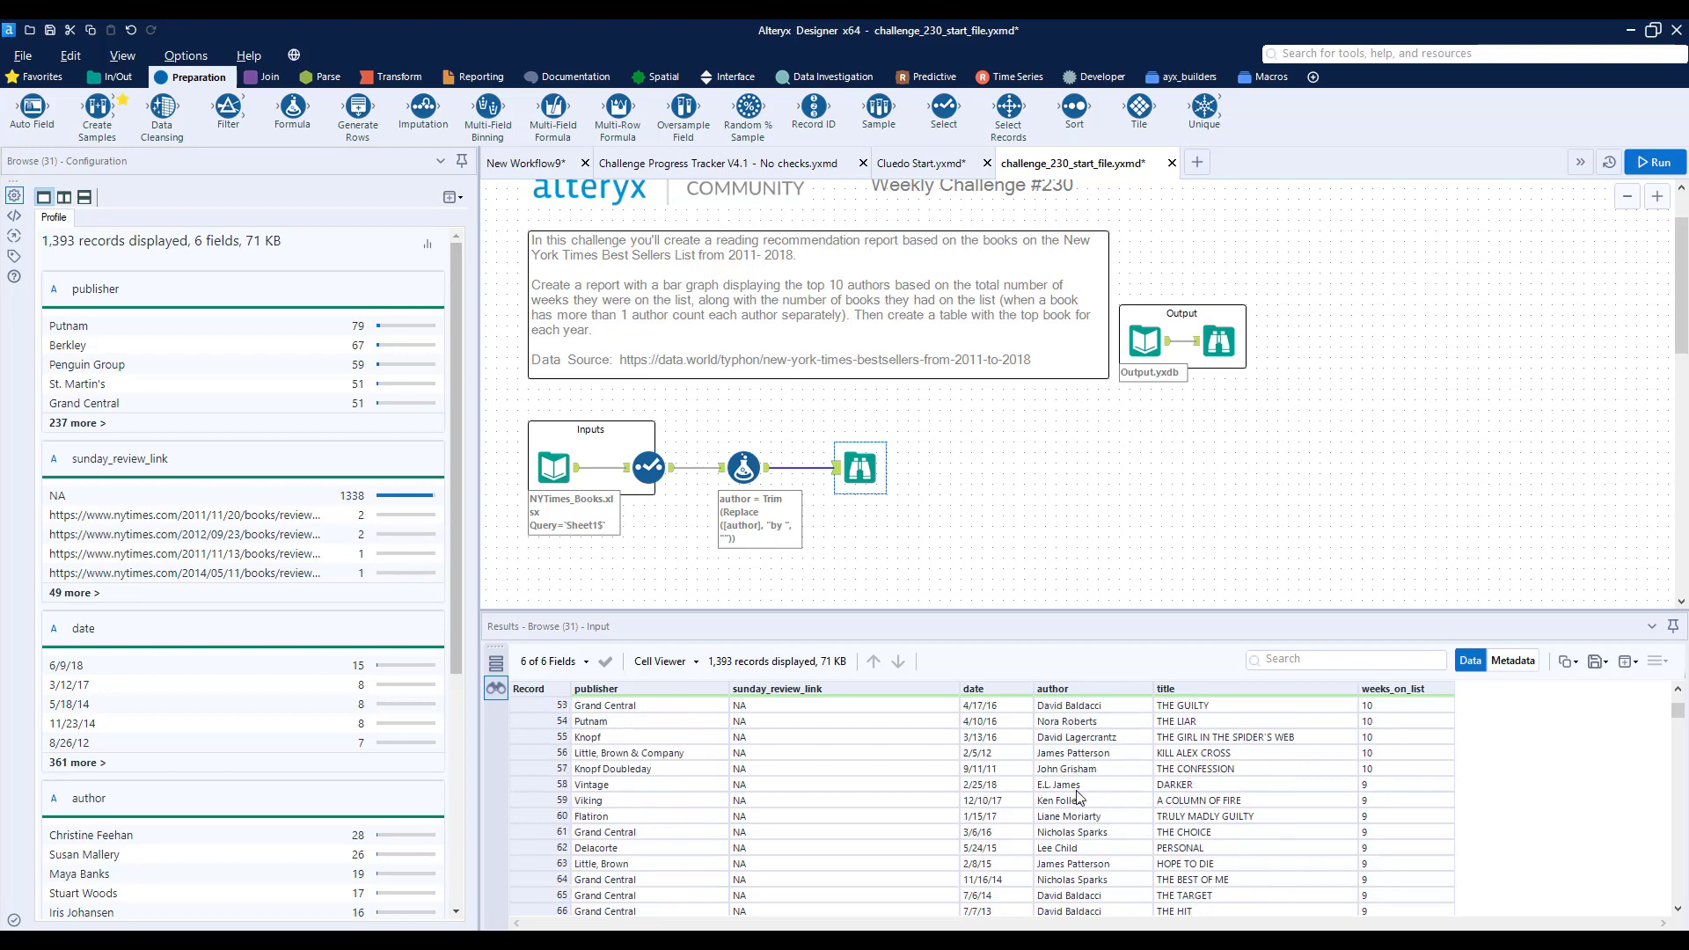
scroll(1079, 796, down, 4)
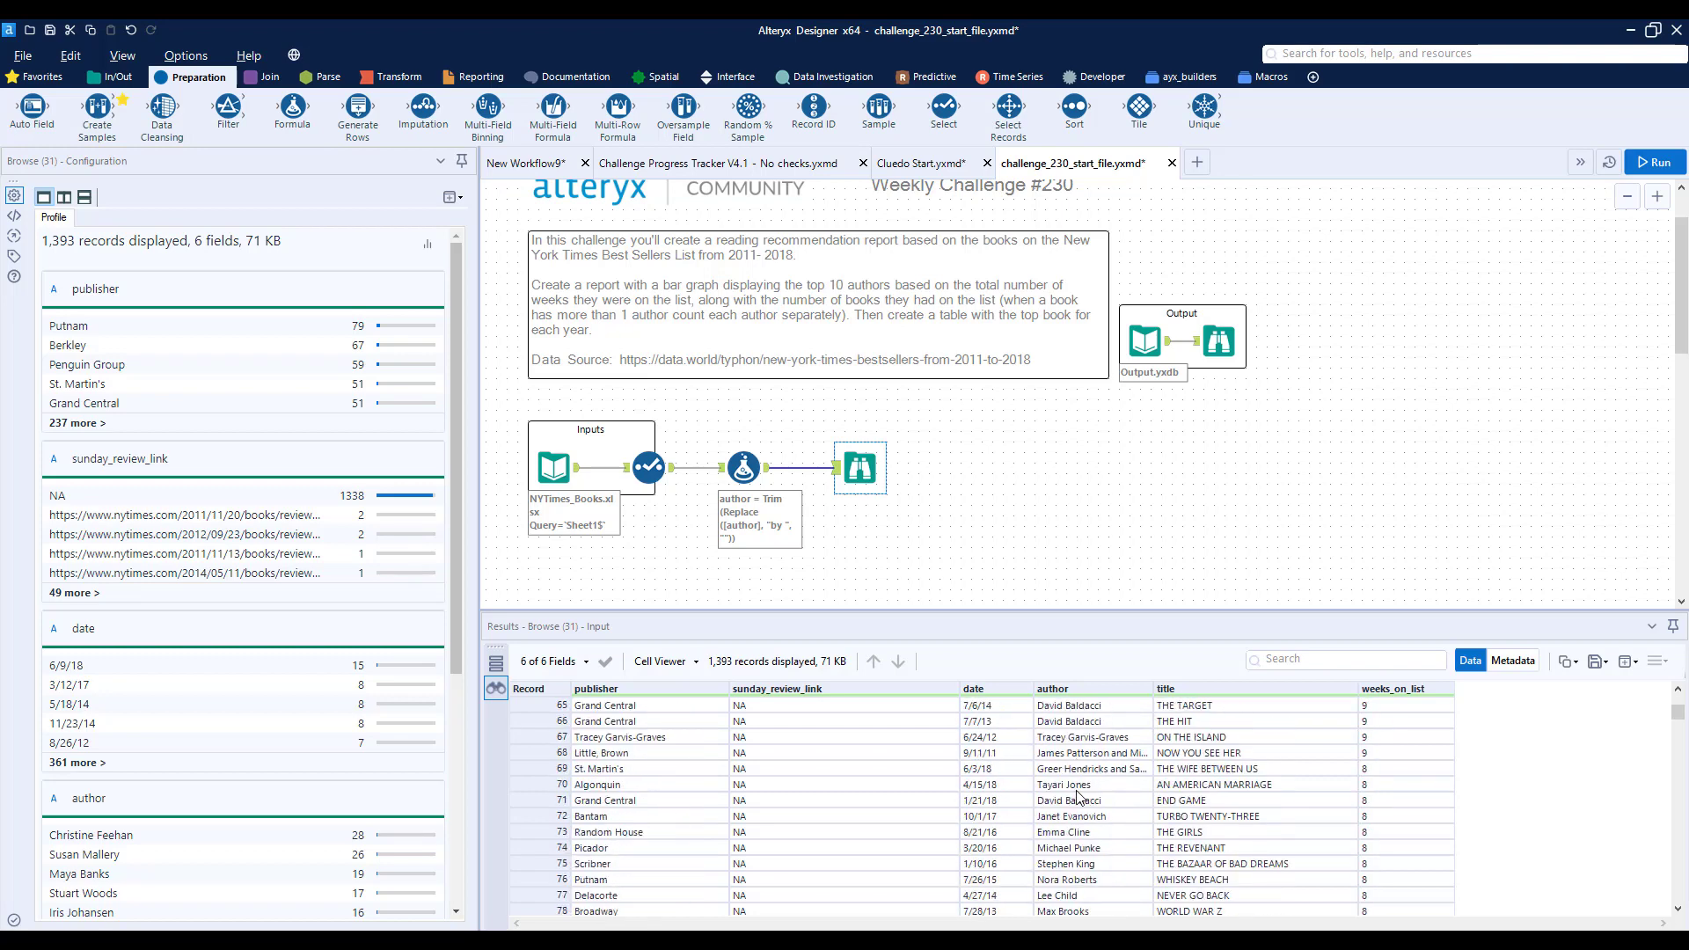
click(1120, 758)
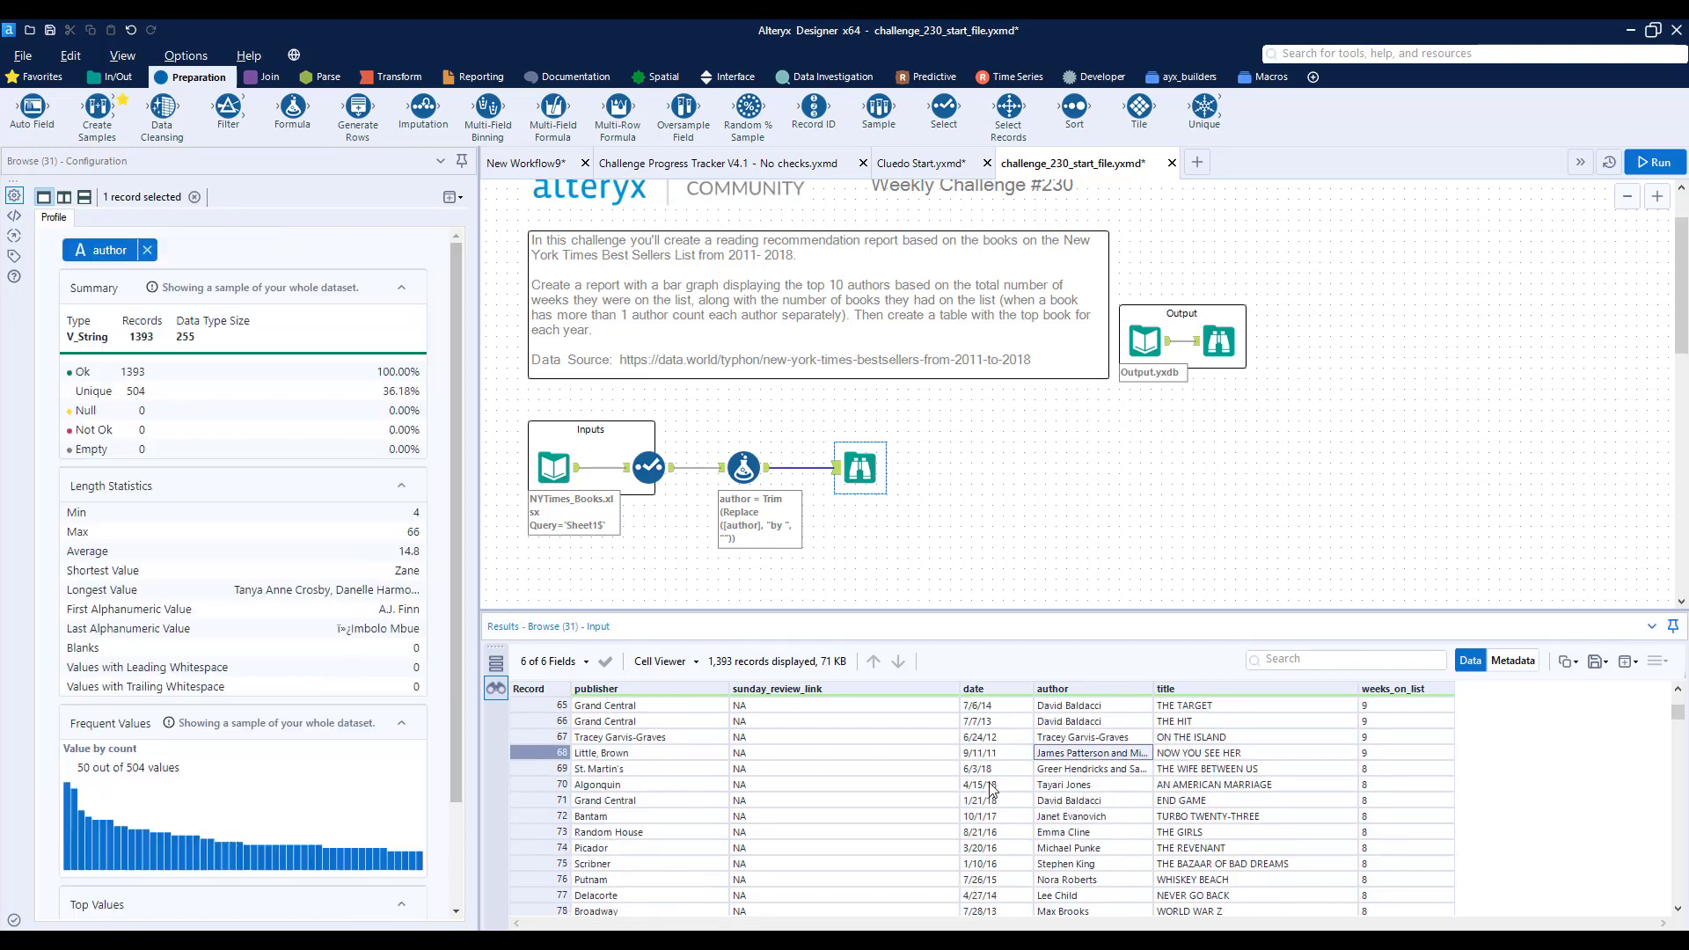
drag(1155, 689, 1420, 704)
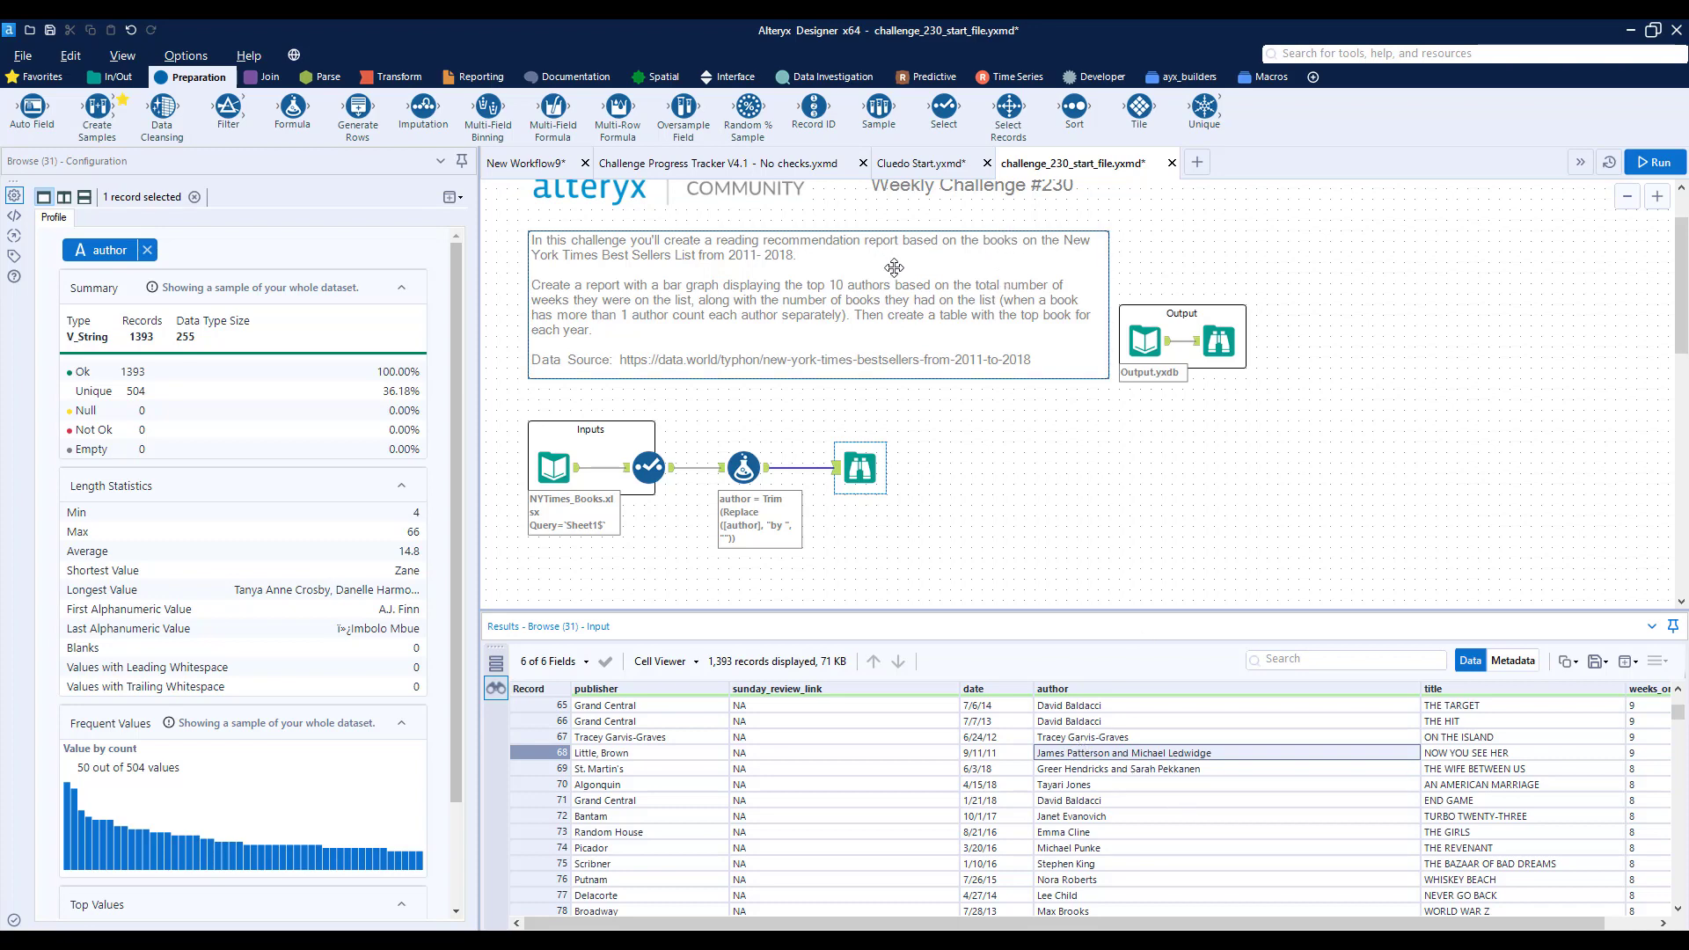
- Move the Browse tool farther from the Formula tool to make room on the connection
scroll(791, 325, up, 2)
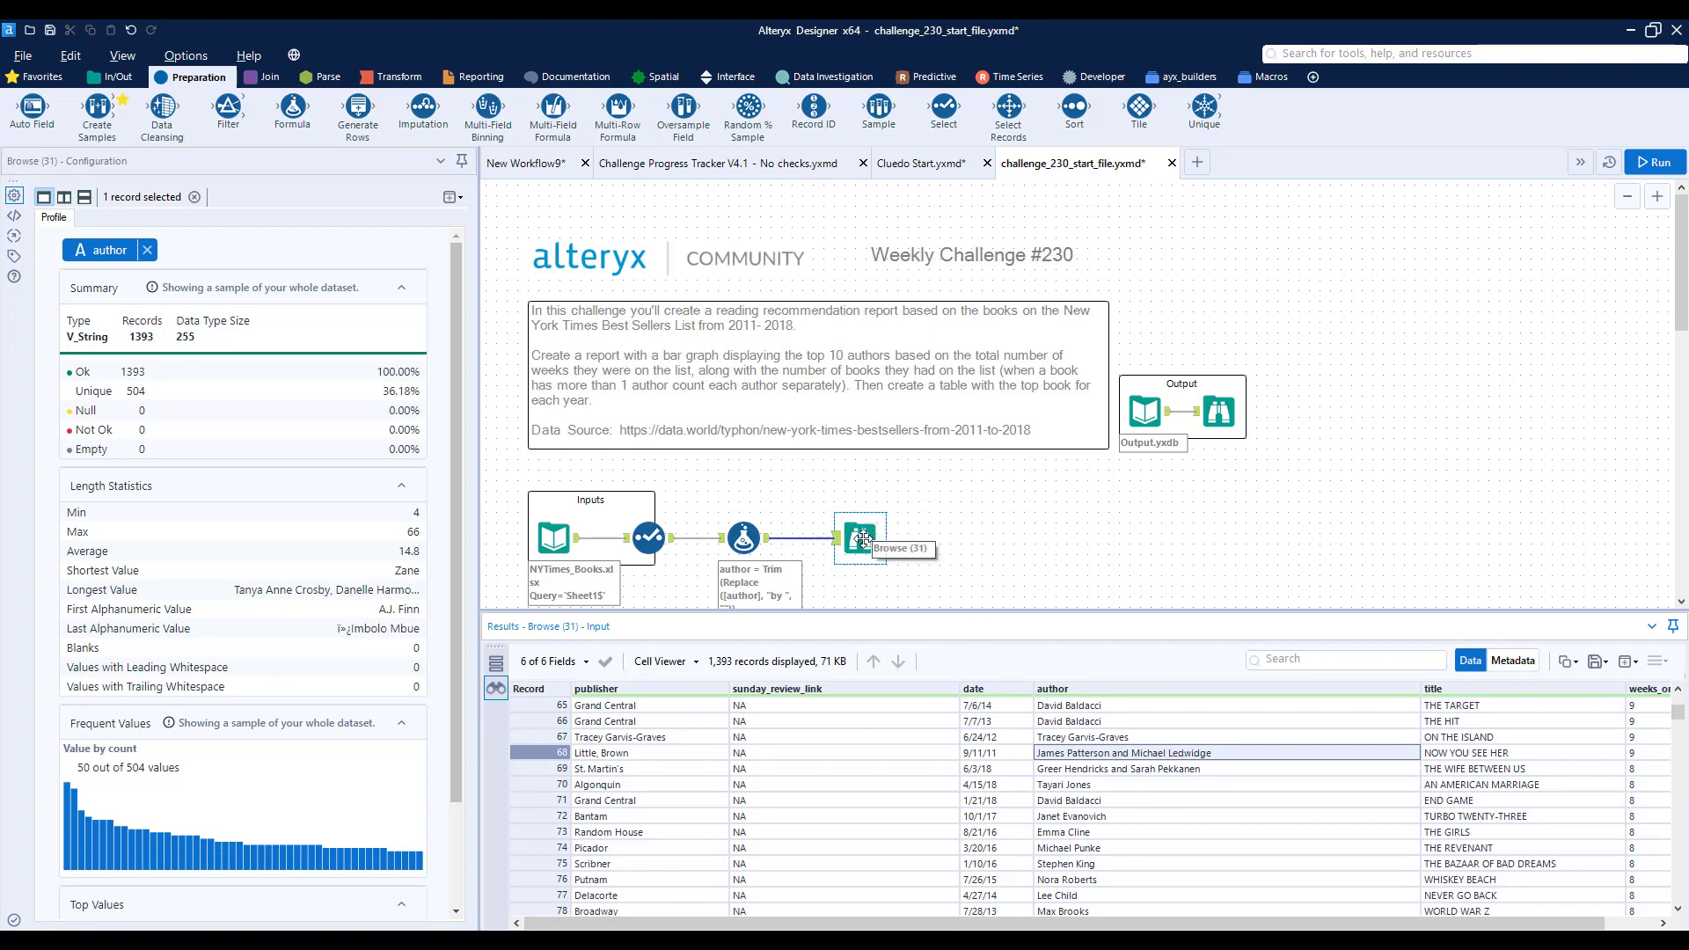
drag(863, 536, 1075, 540)
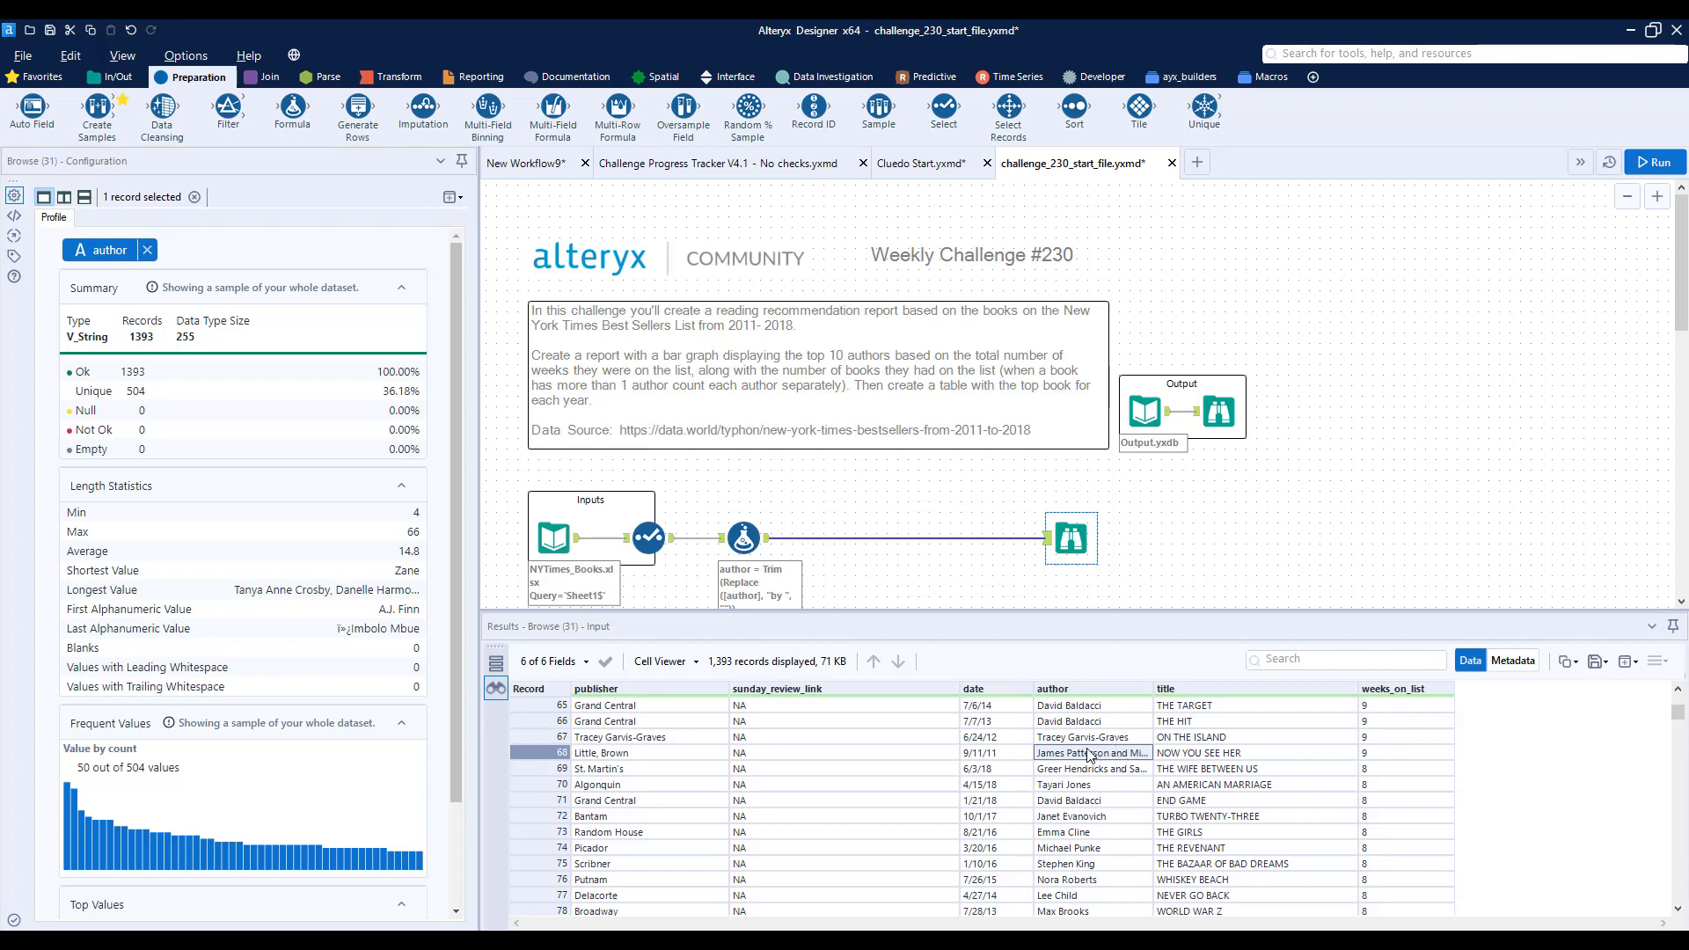
- Search the Browse results for "and" to check how multiple authors are separated
scroll(1113, 828, down, 1)
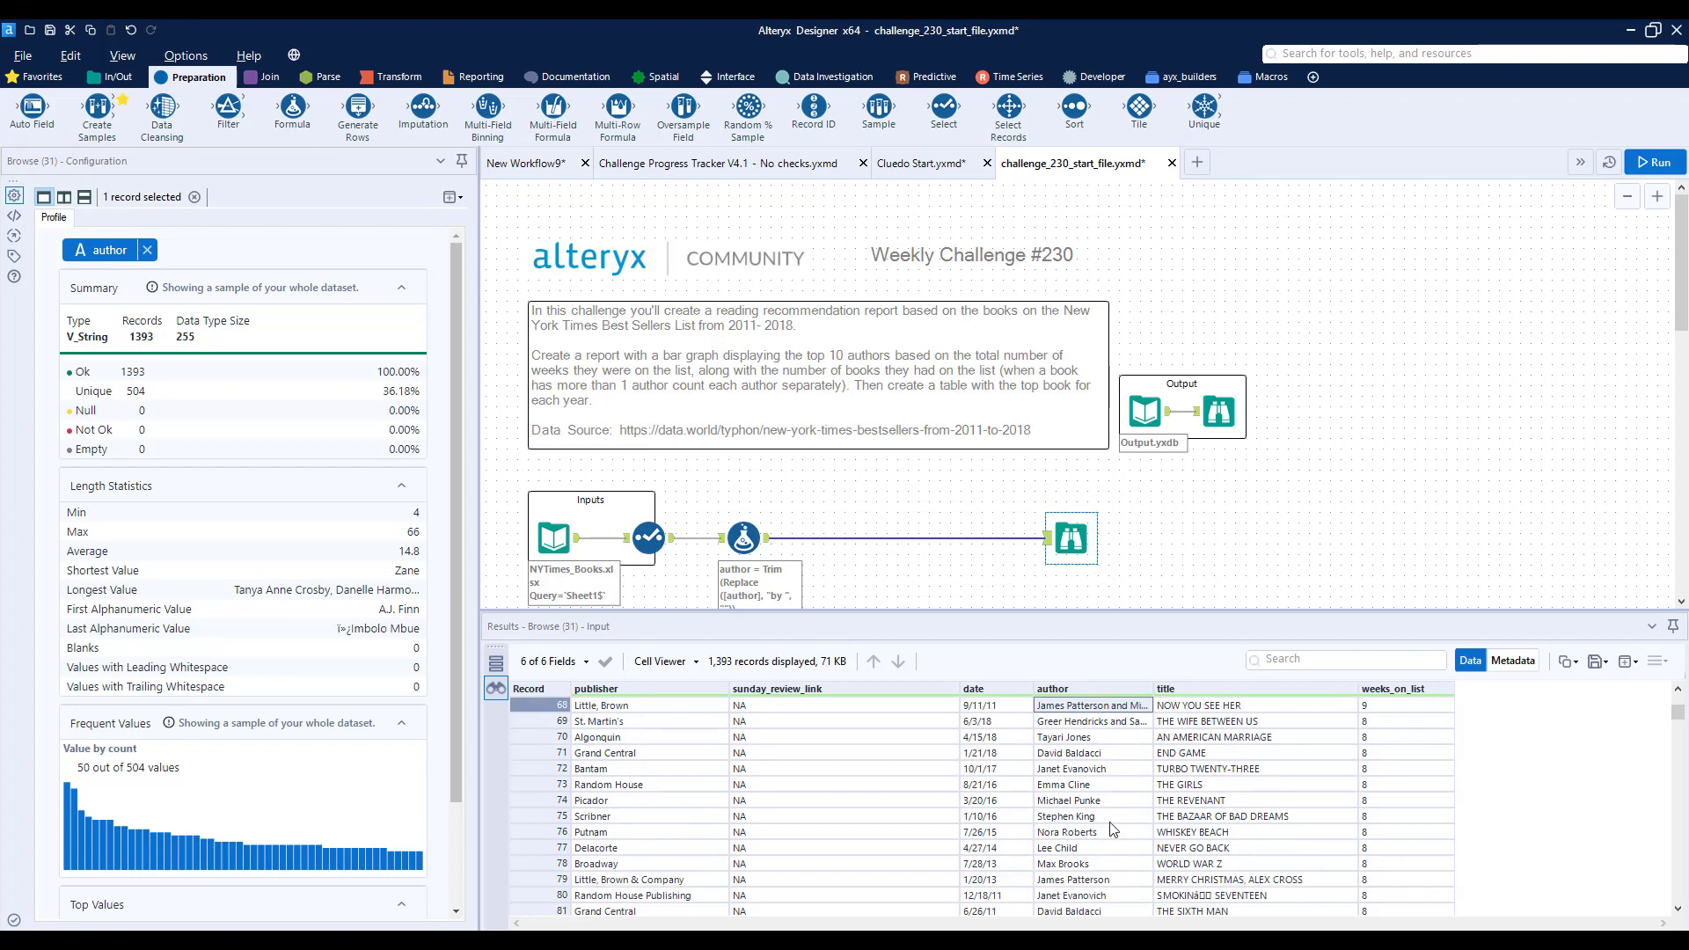
scroll(1143, 731, up, 19)
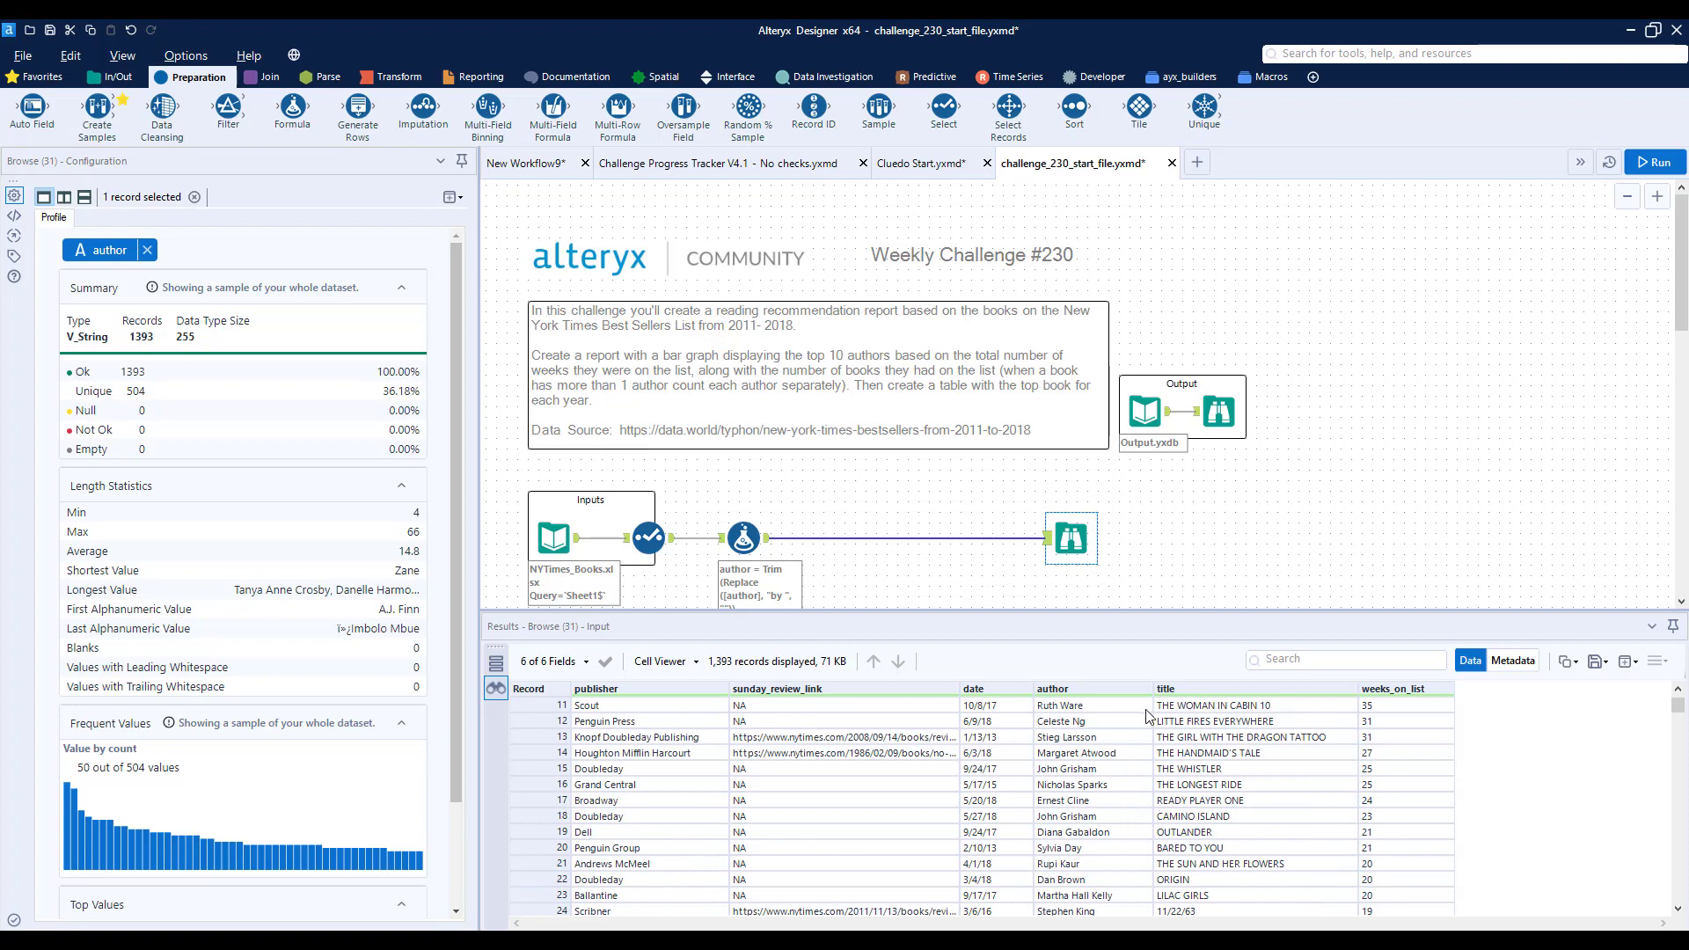
click(1282, 661)
text(and)
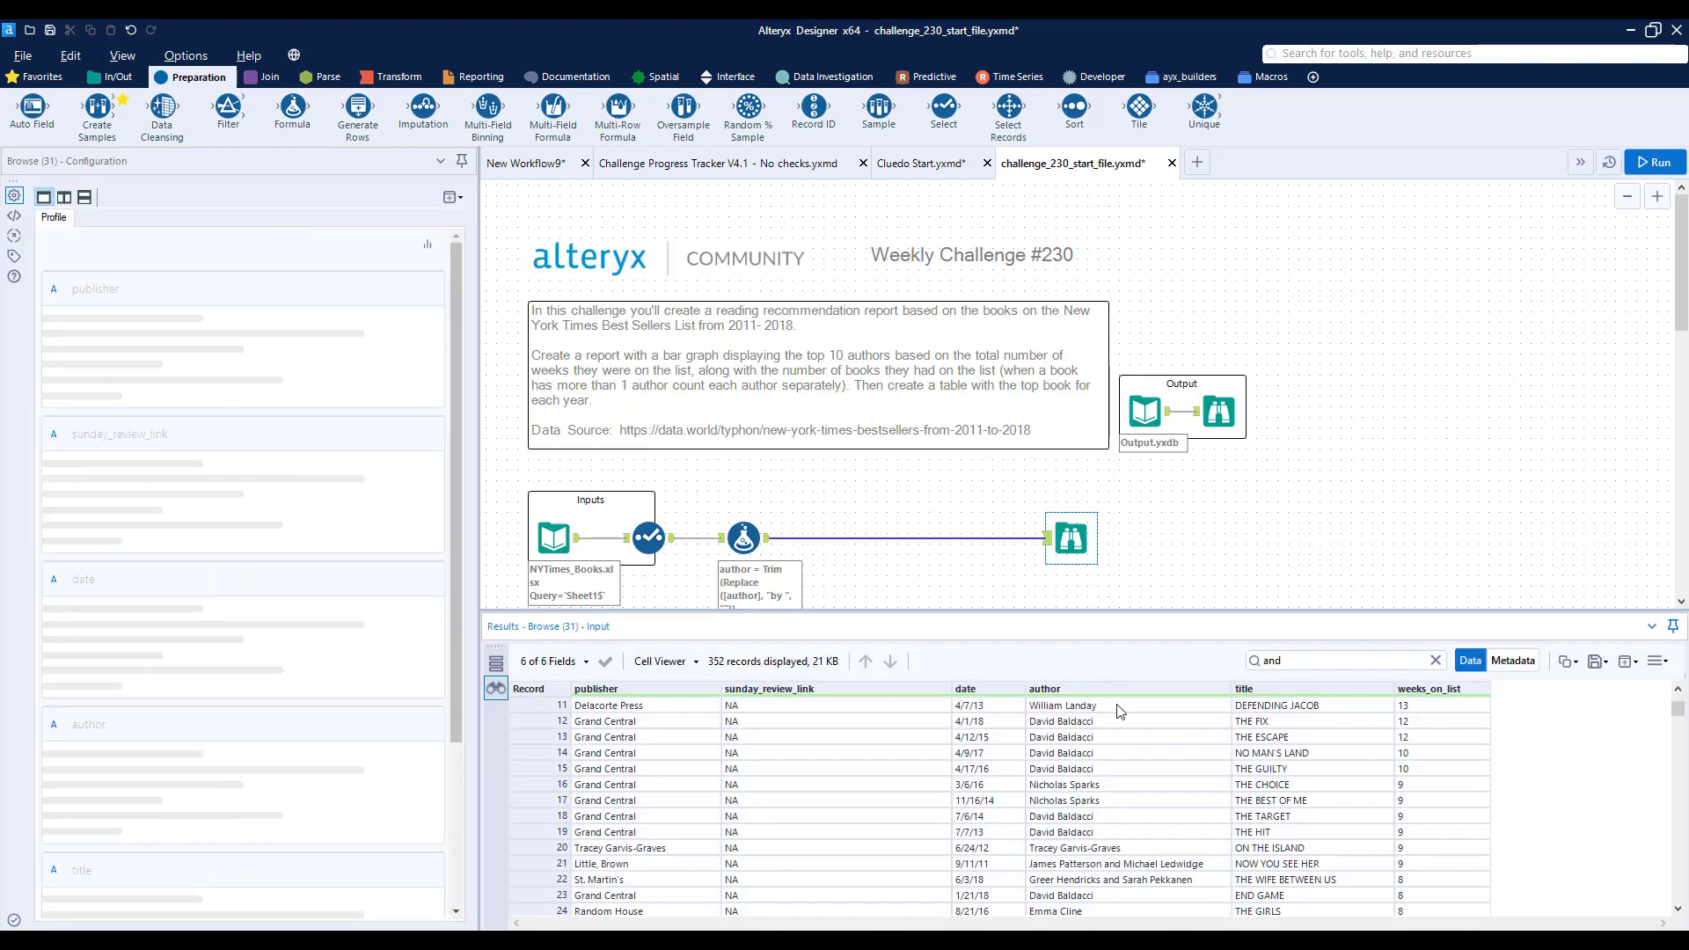
click(1120, 710)
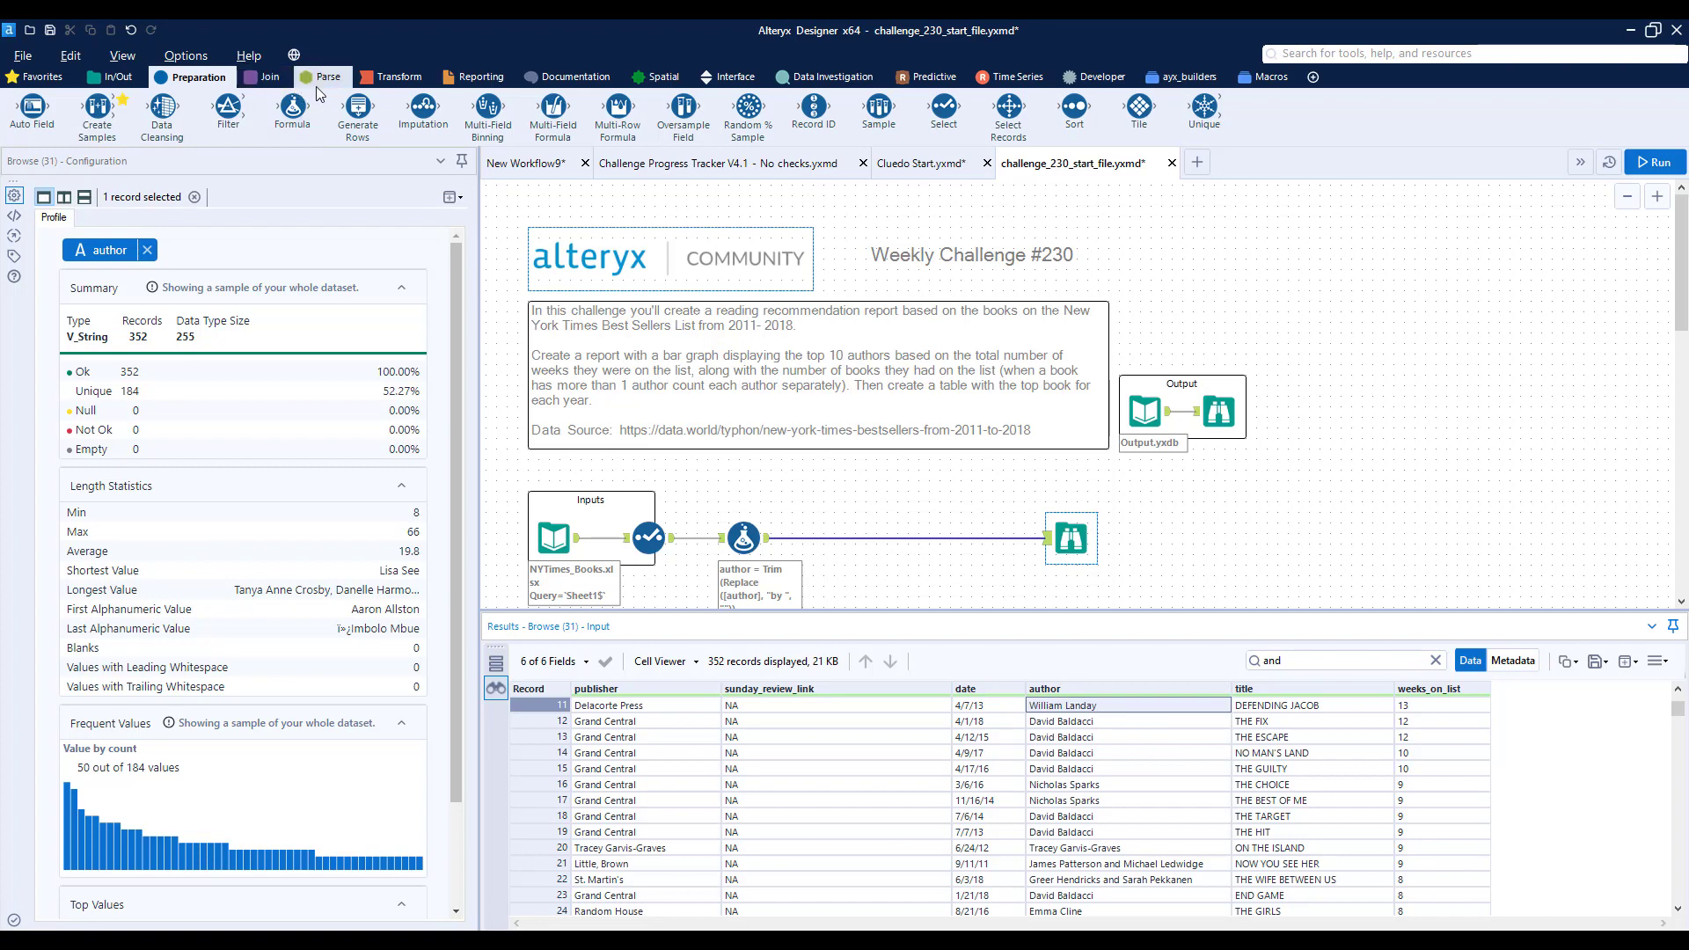
- Add a second expression to the Formula tool with author as its output column
click(745, 540)
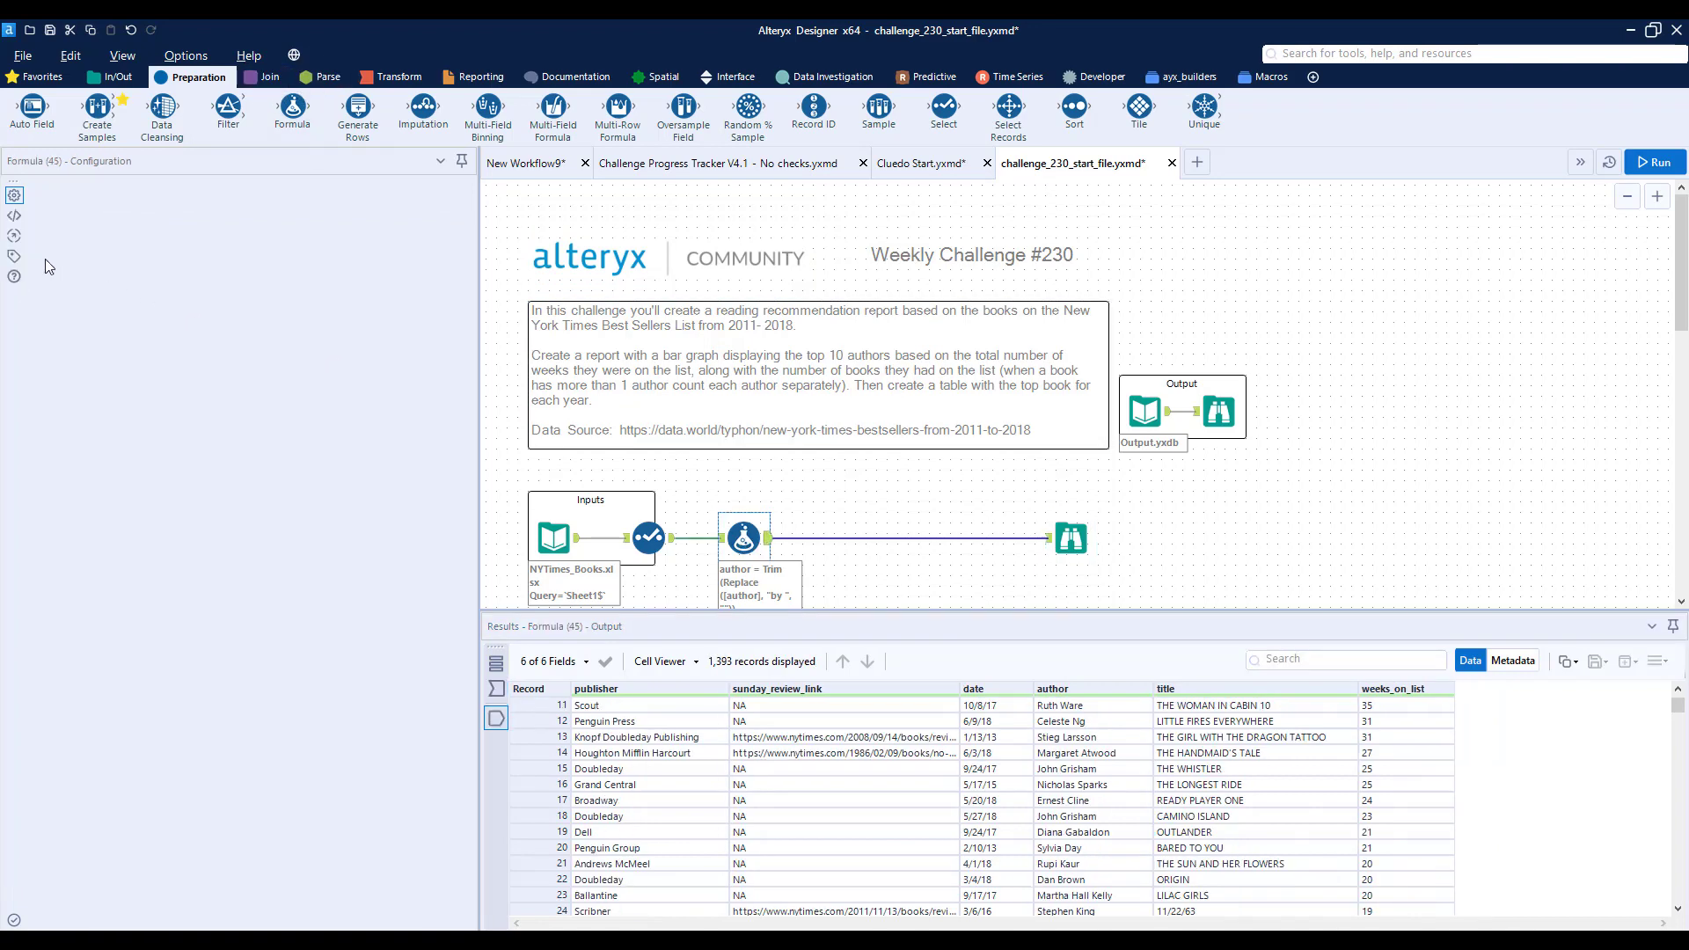
click(47, 341)
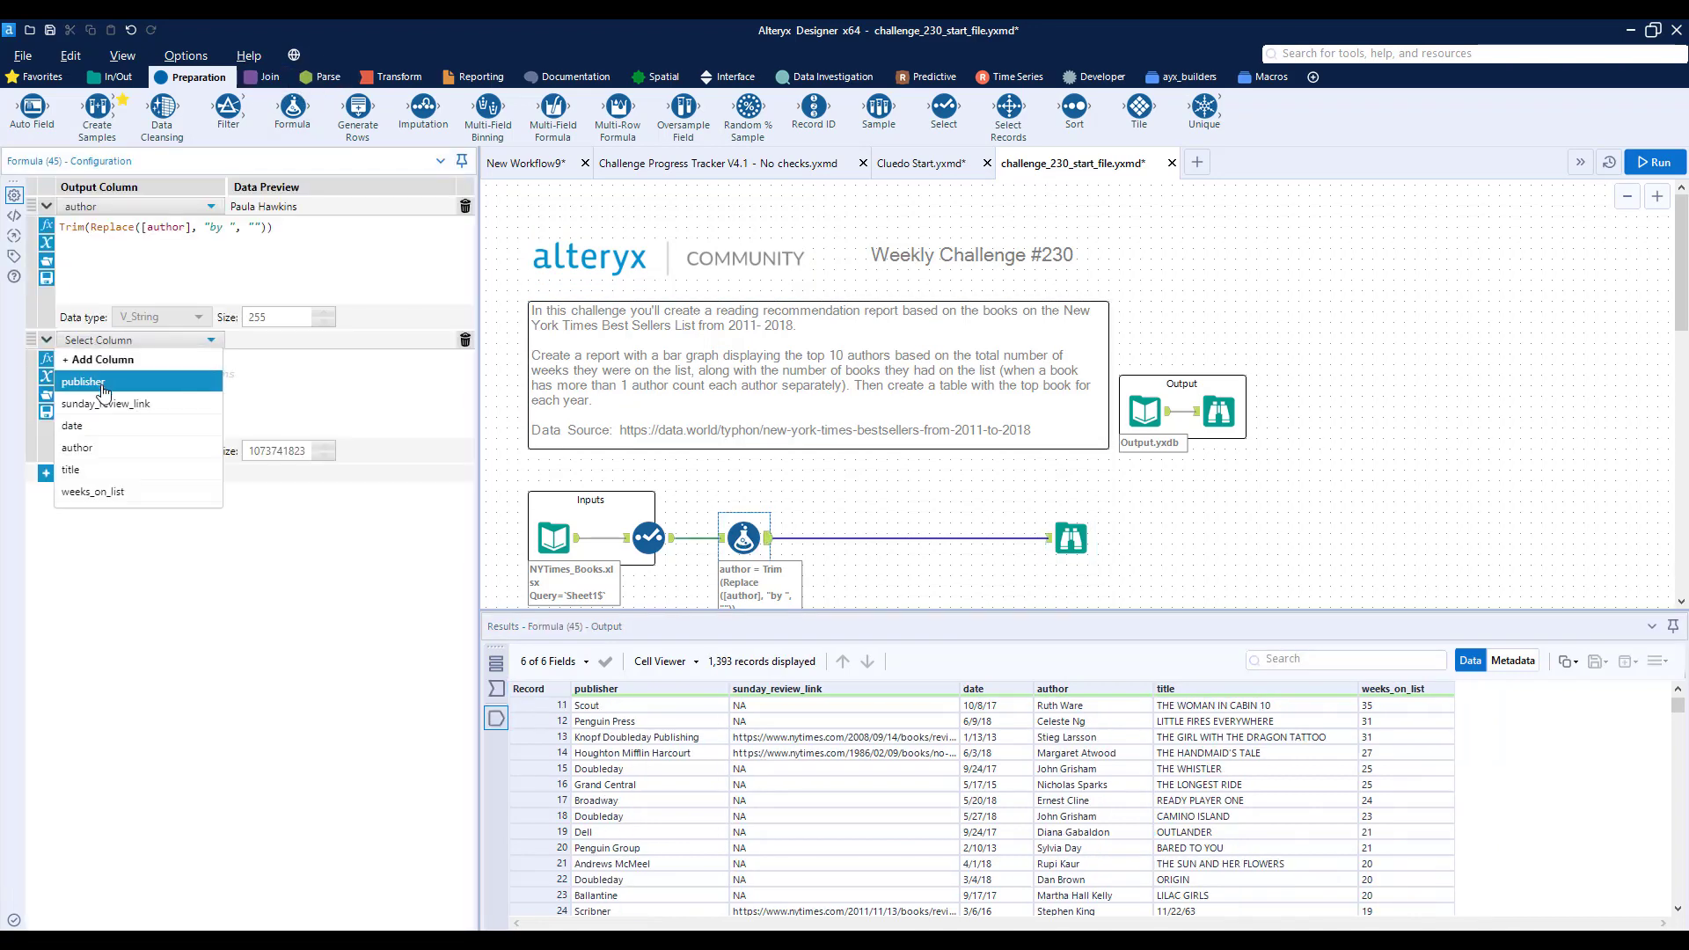
click(124, 447)
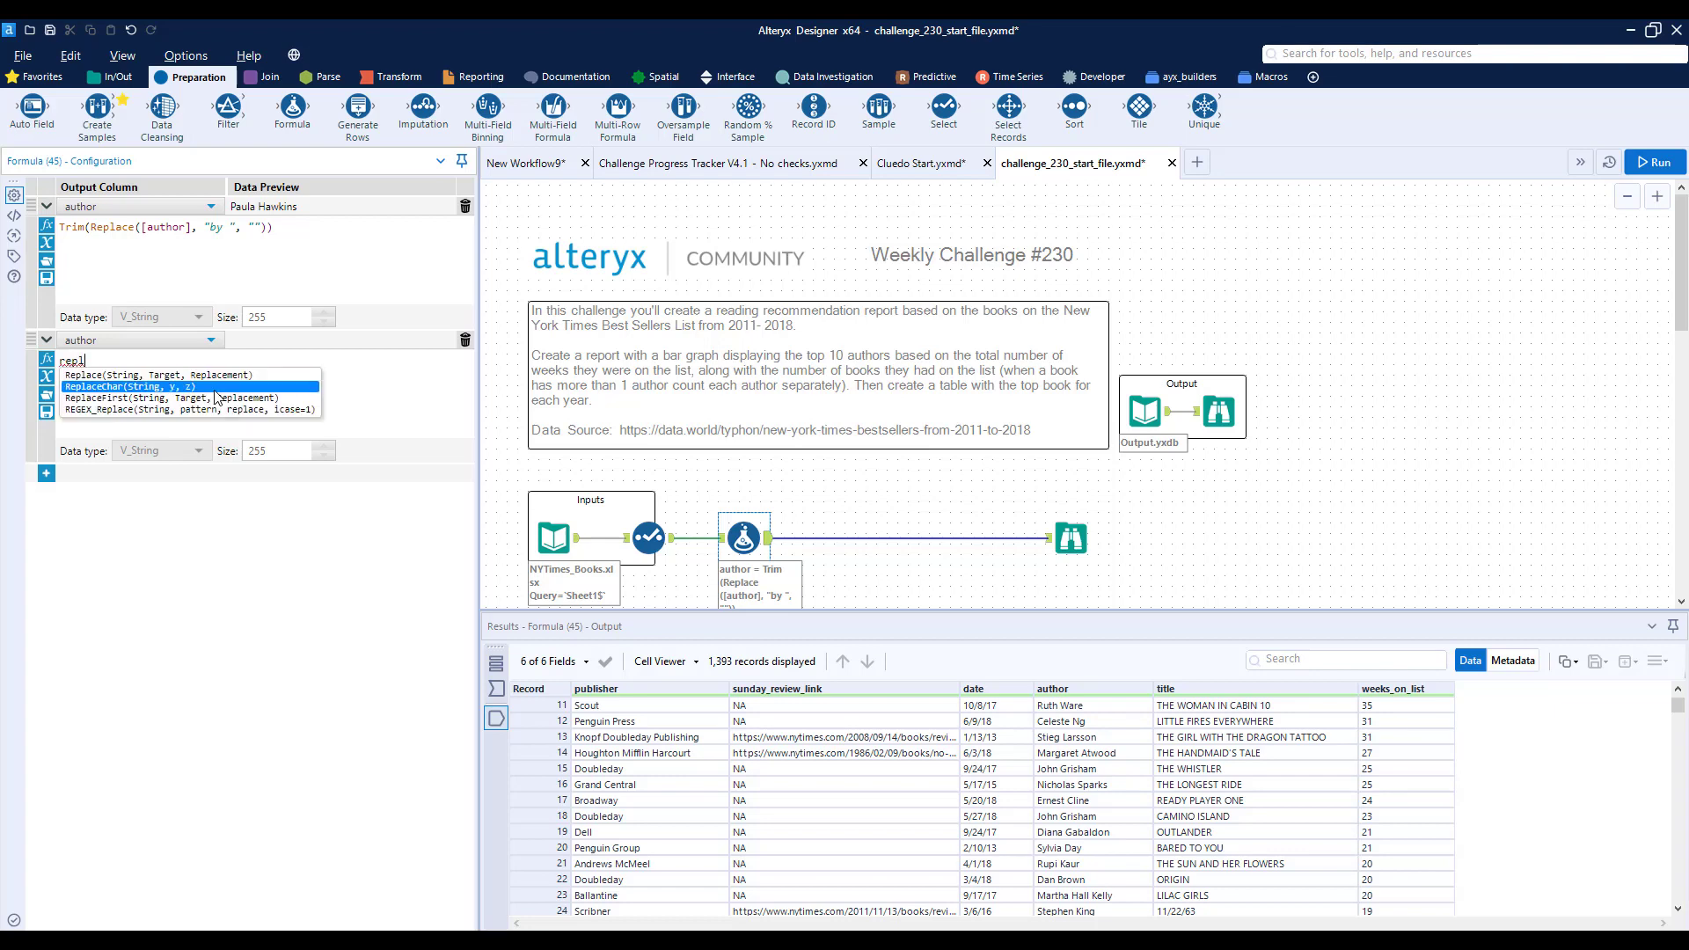
- Enter Replace([author], " and ", ",") as the second author expression
key(Up)
key(Return)
key(BackSpace)
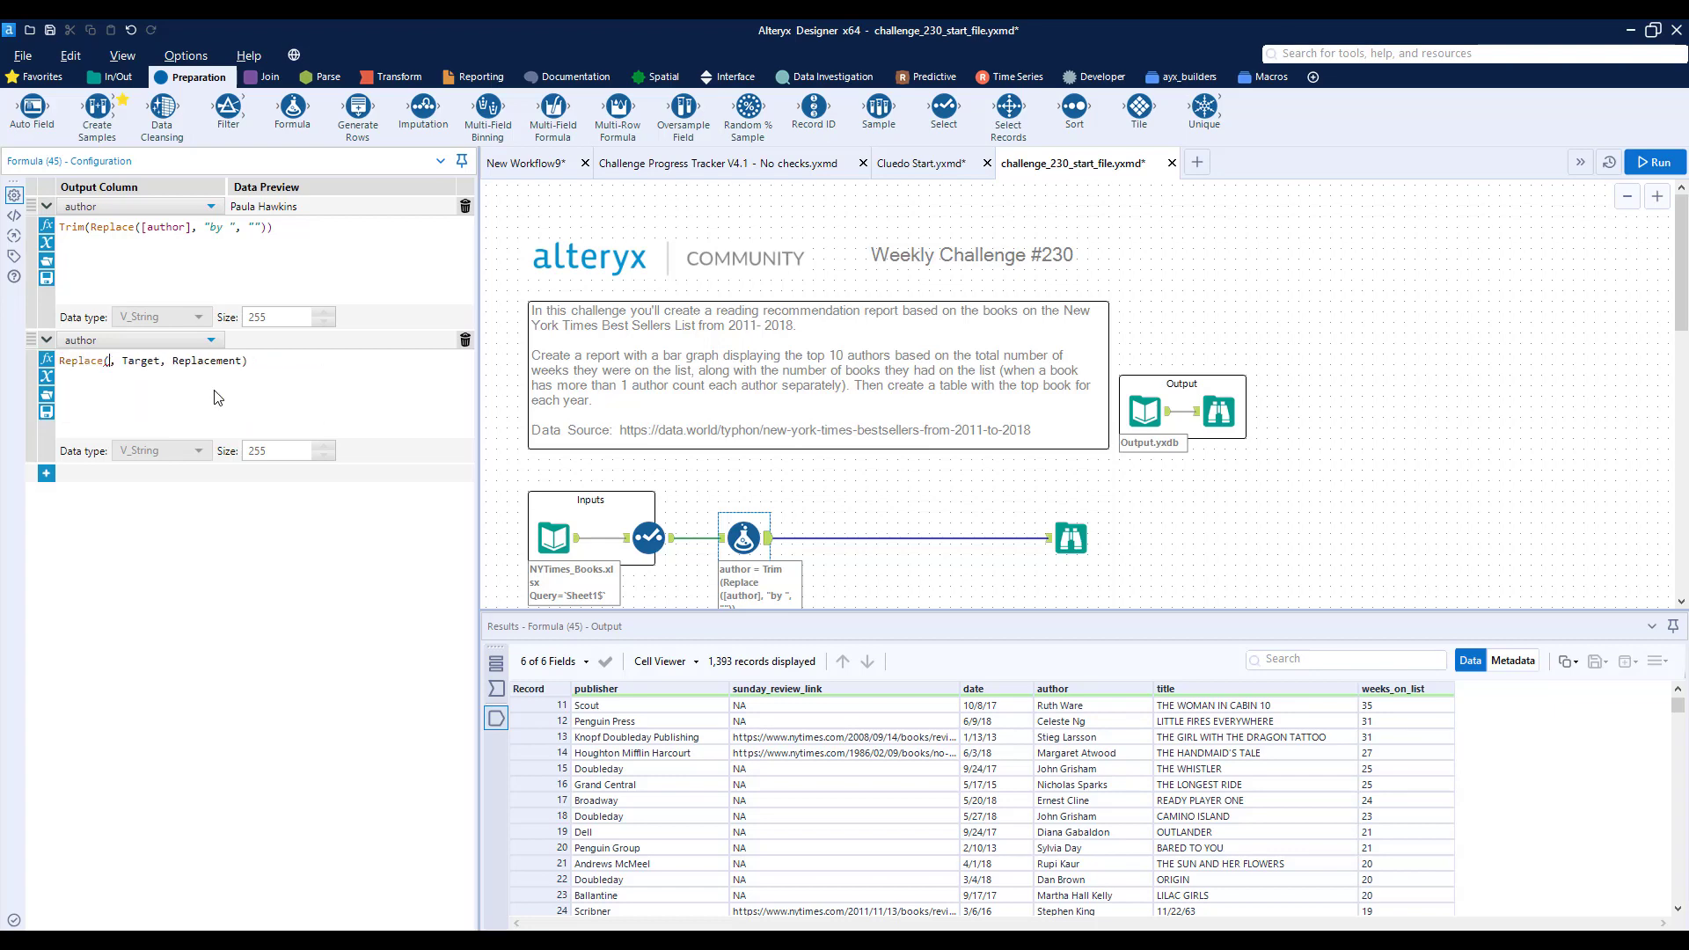
text([author])
key(Return)
key(Right)
key(shift+End)
key(Delete)
text(" and ", ""))
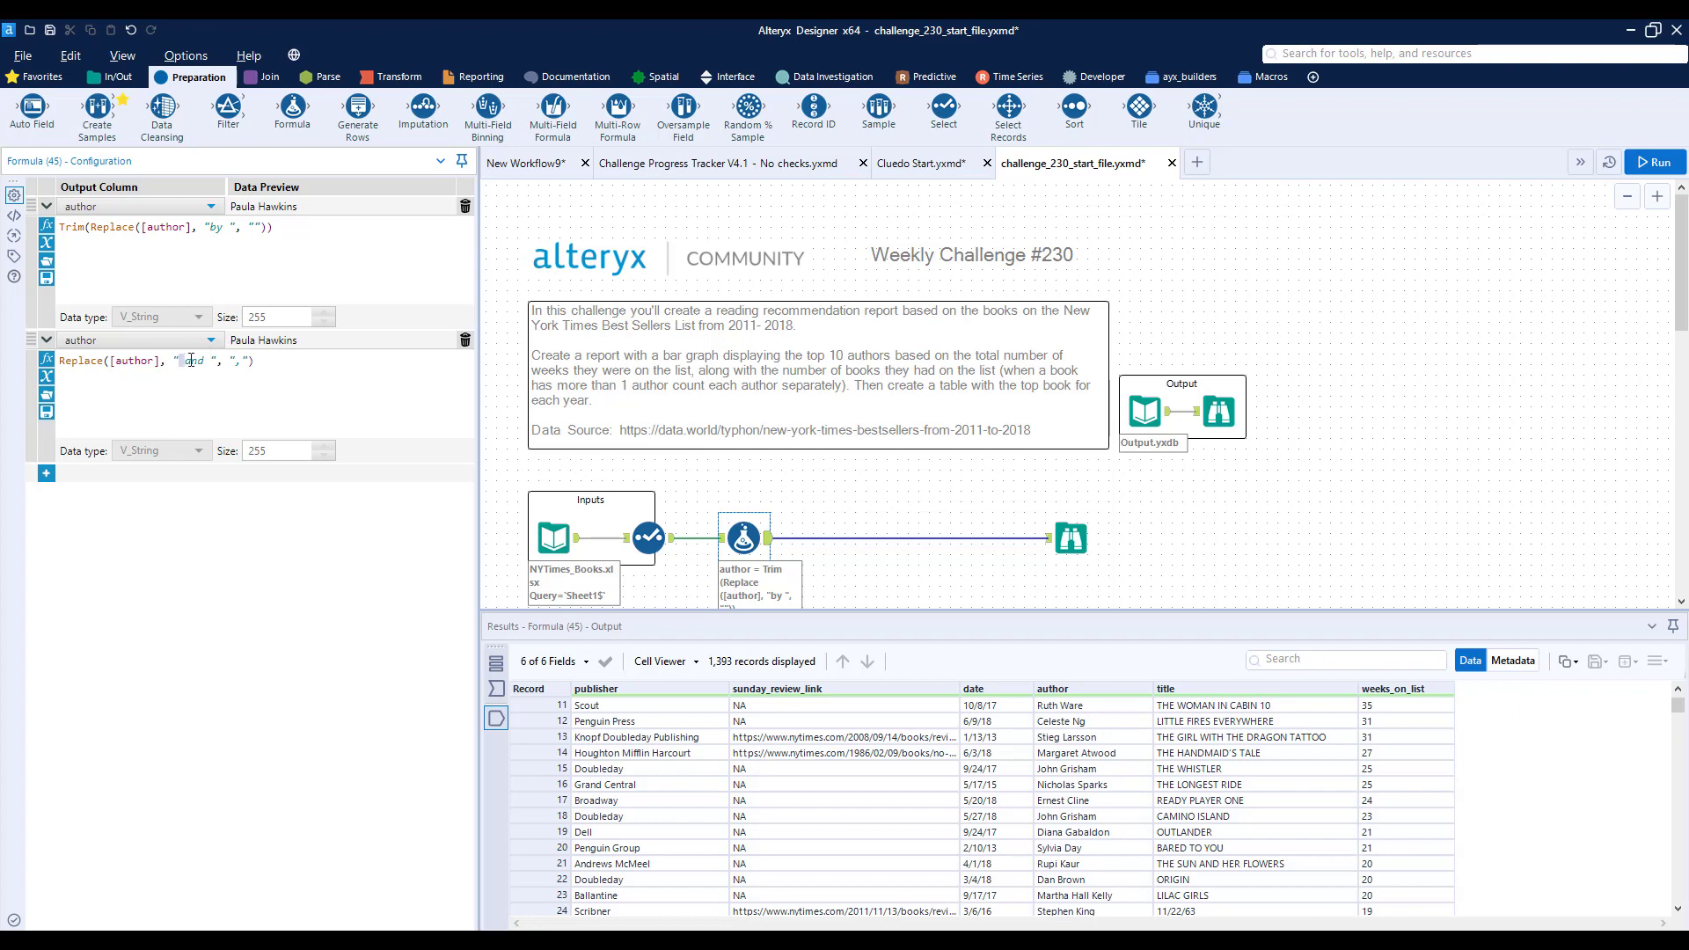
- Insert a Text To Columns tool after the Formula tool and split the author column into rows at commas
drag(190, 360, 199, 365)
click(335, 392)
click(329, 77)
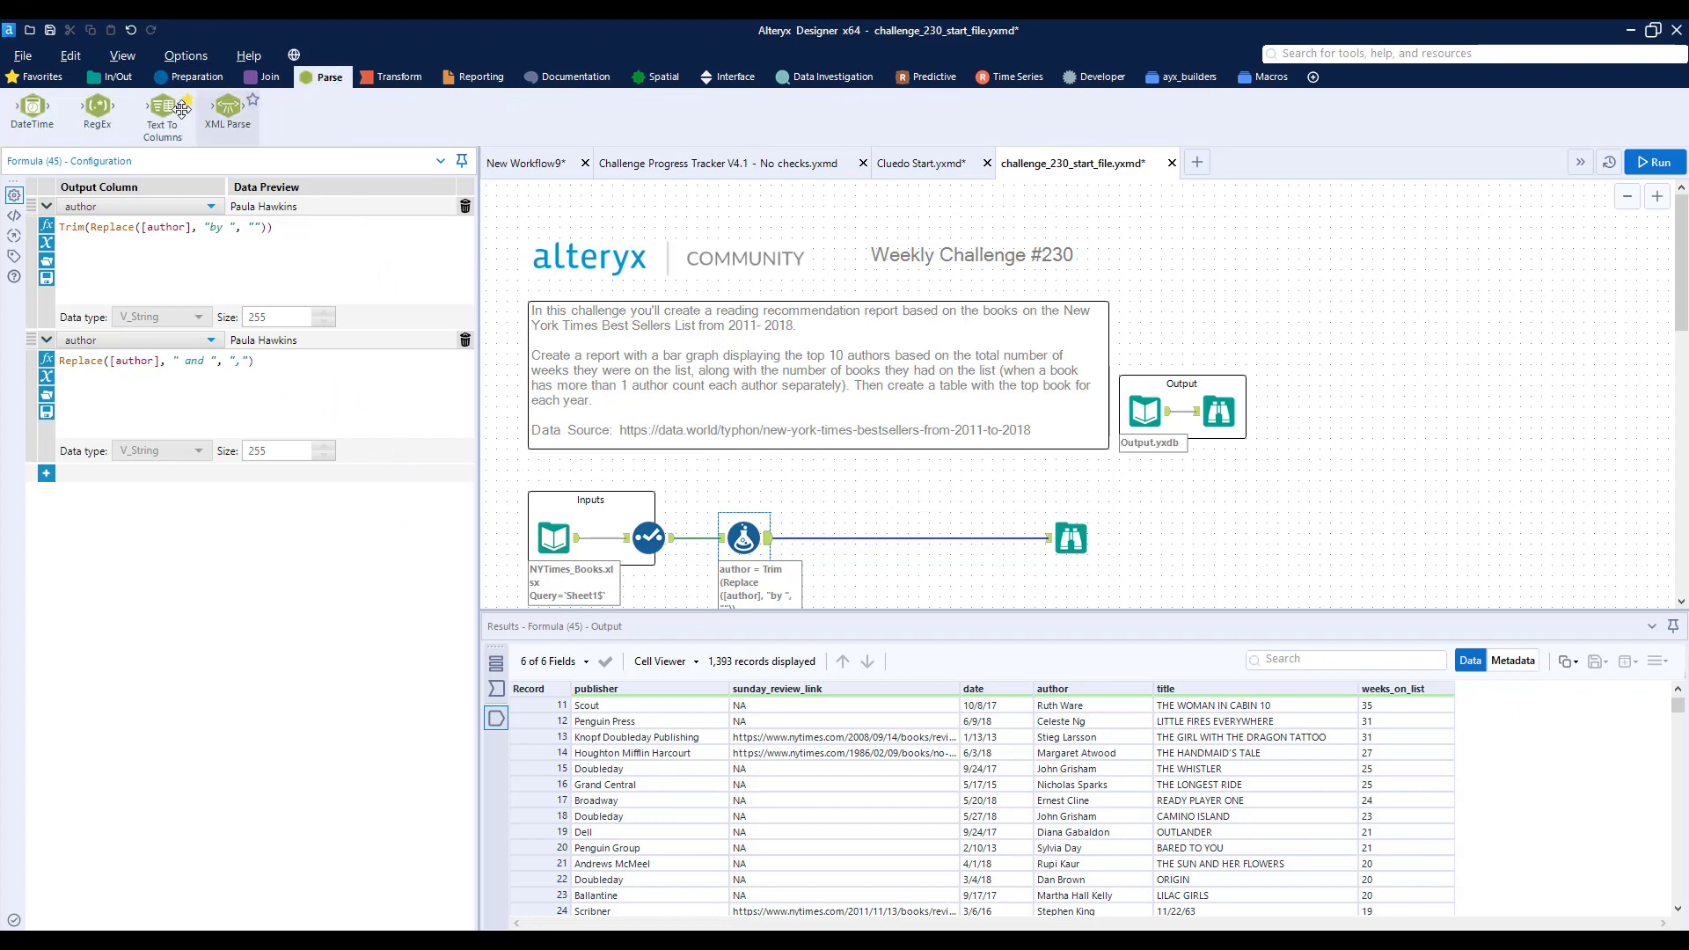
drag(179, 109, 856, 536)
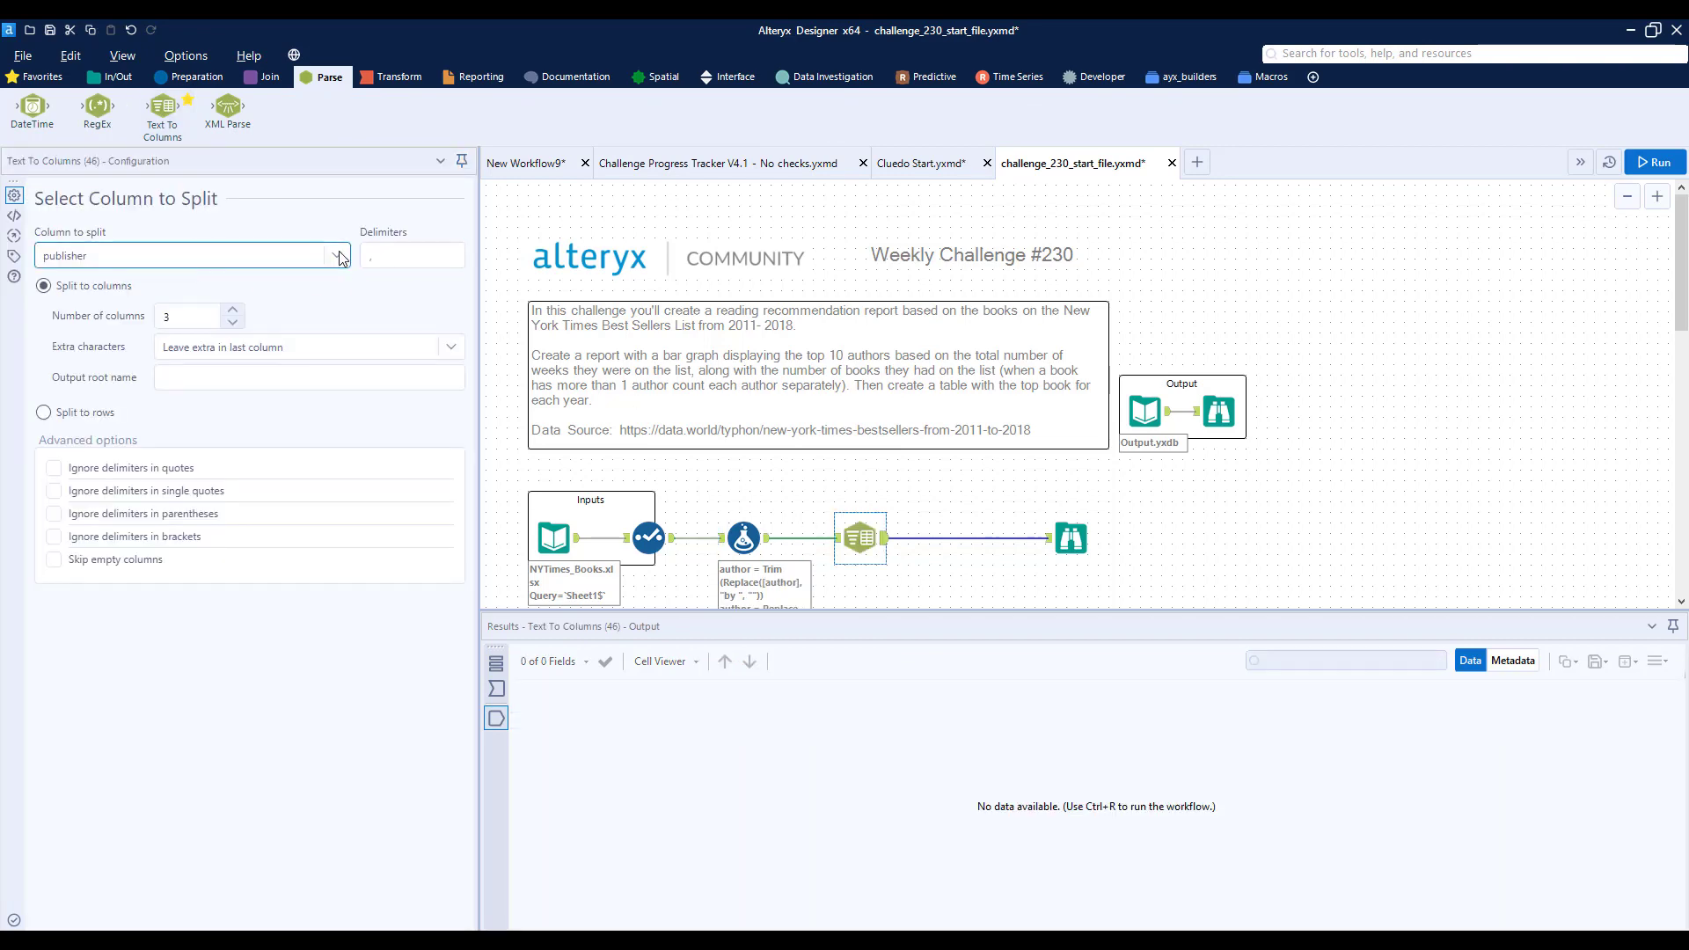
click(340, 257)
click(236, 322)
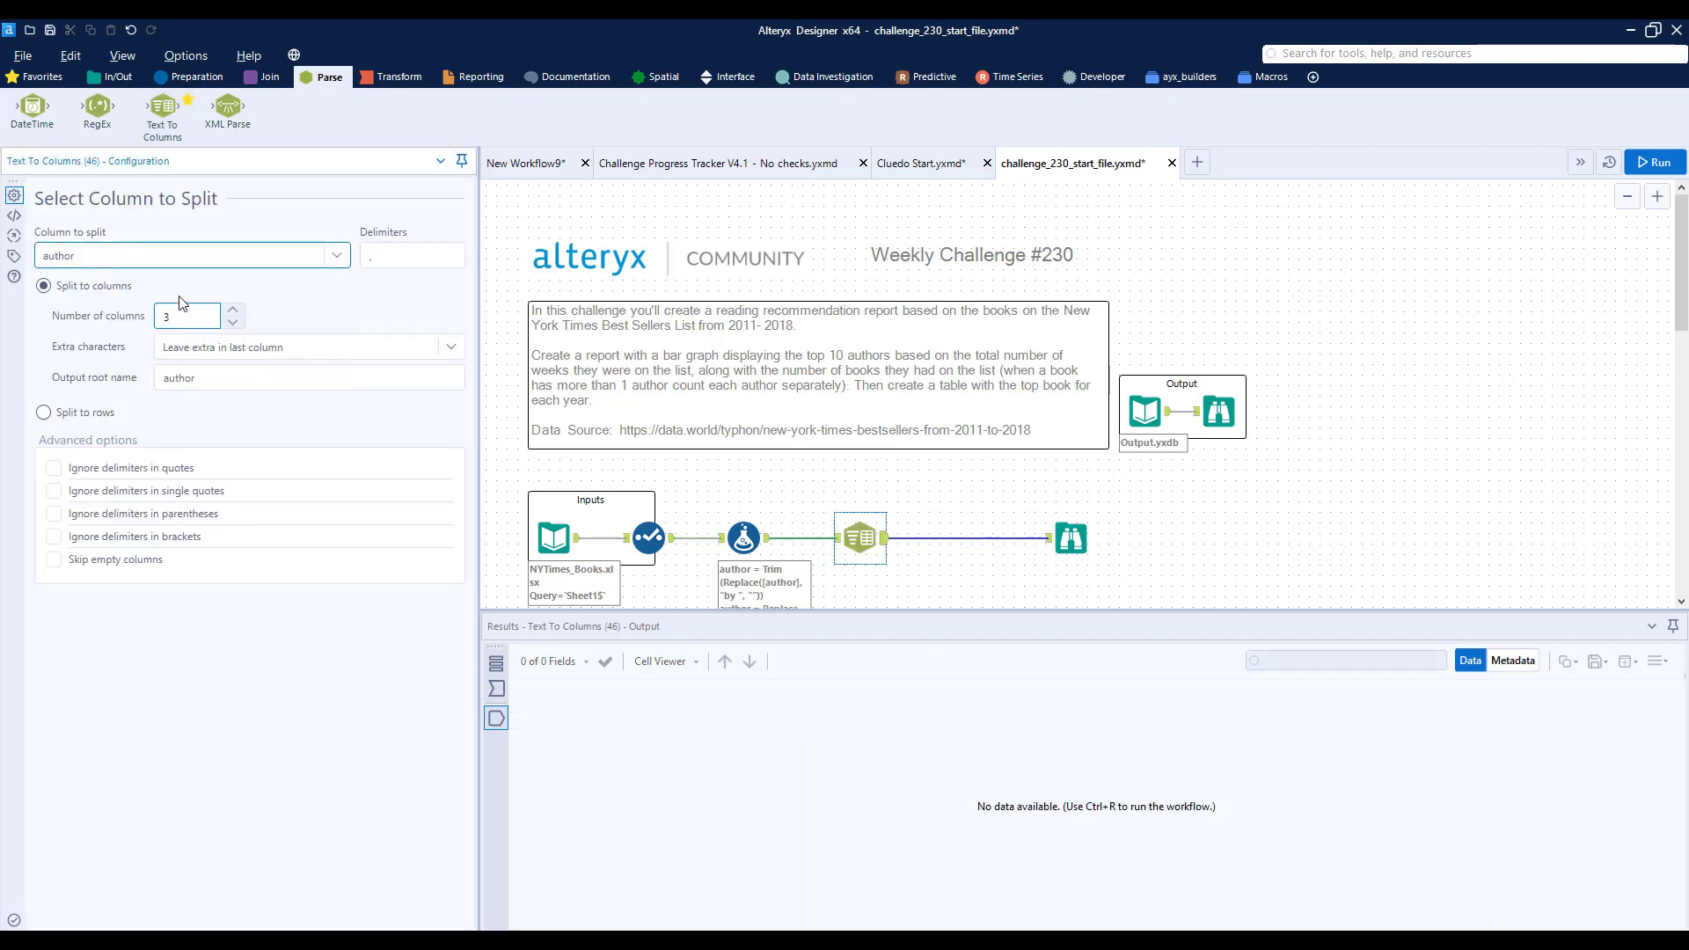
click(102, 415)
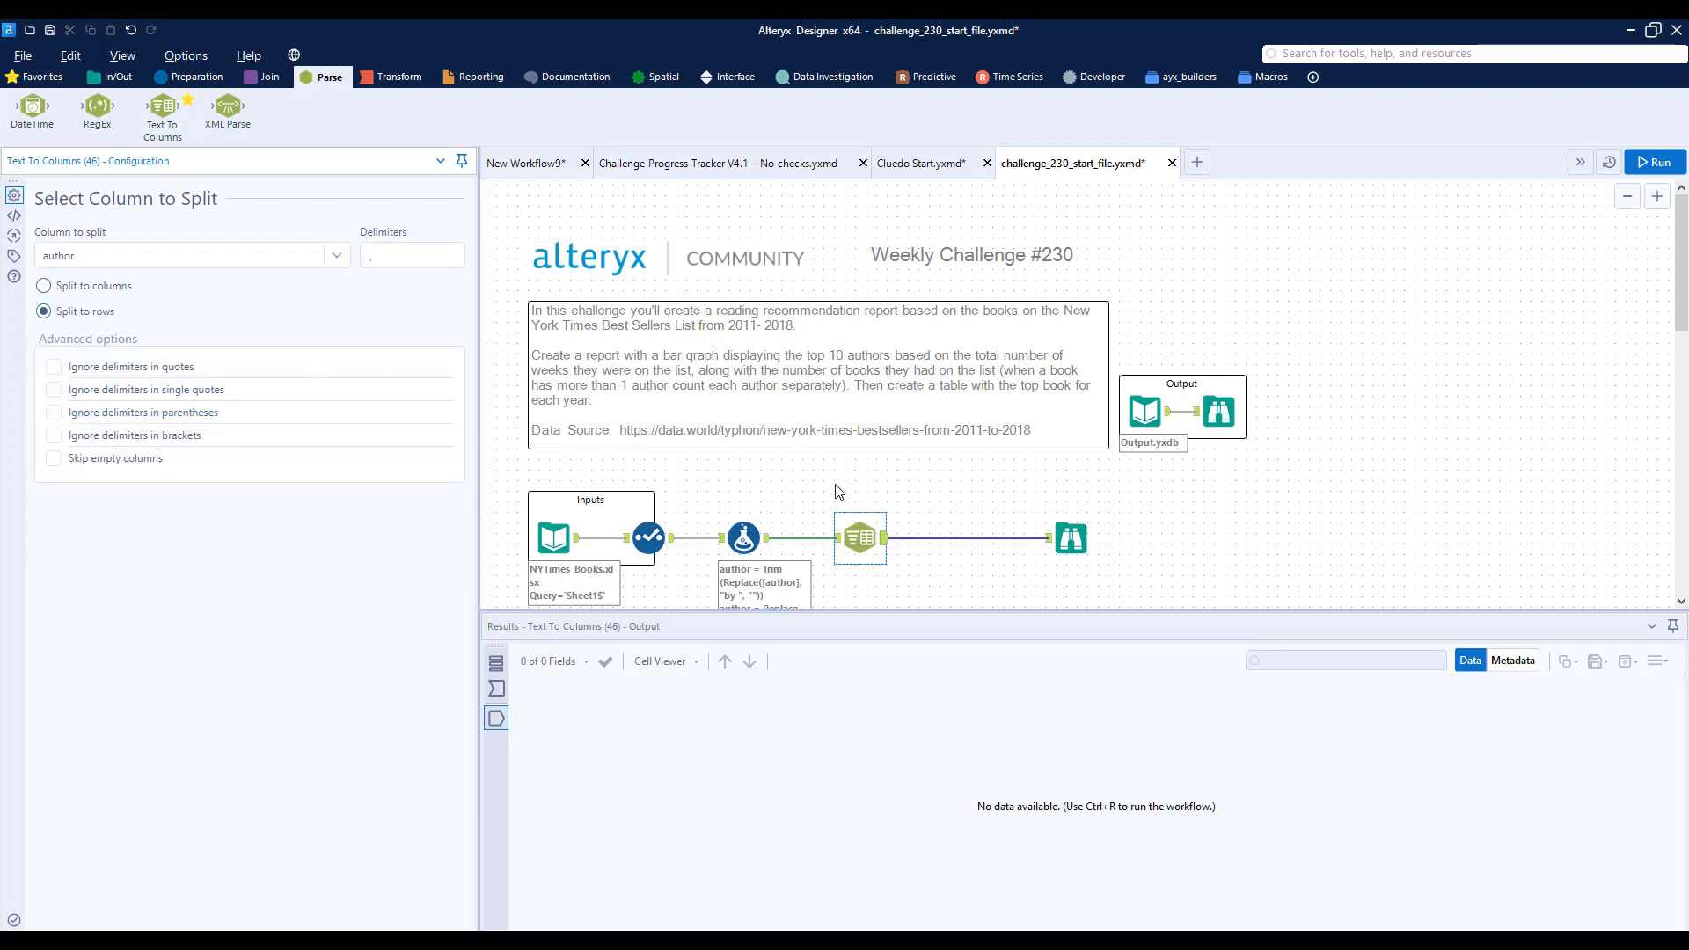
- Run the workflow and check in the Browse results that co-written books have a separate row for each author
key(ctrl+r)
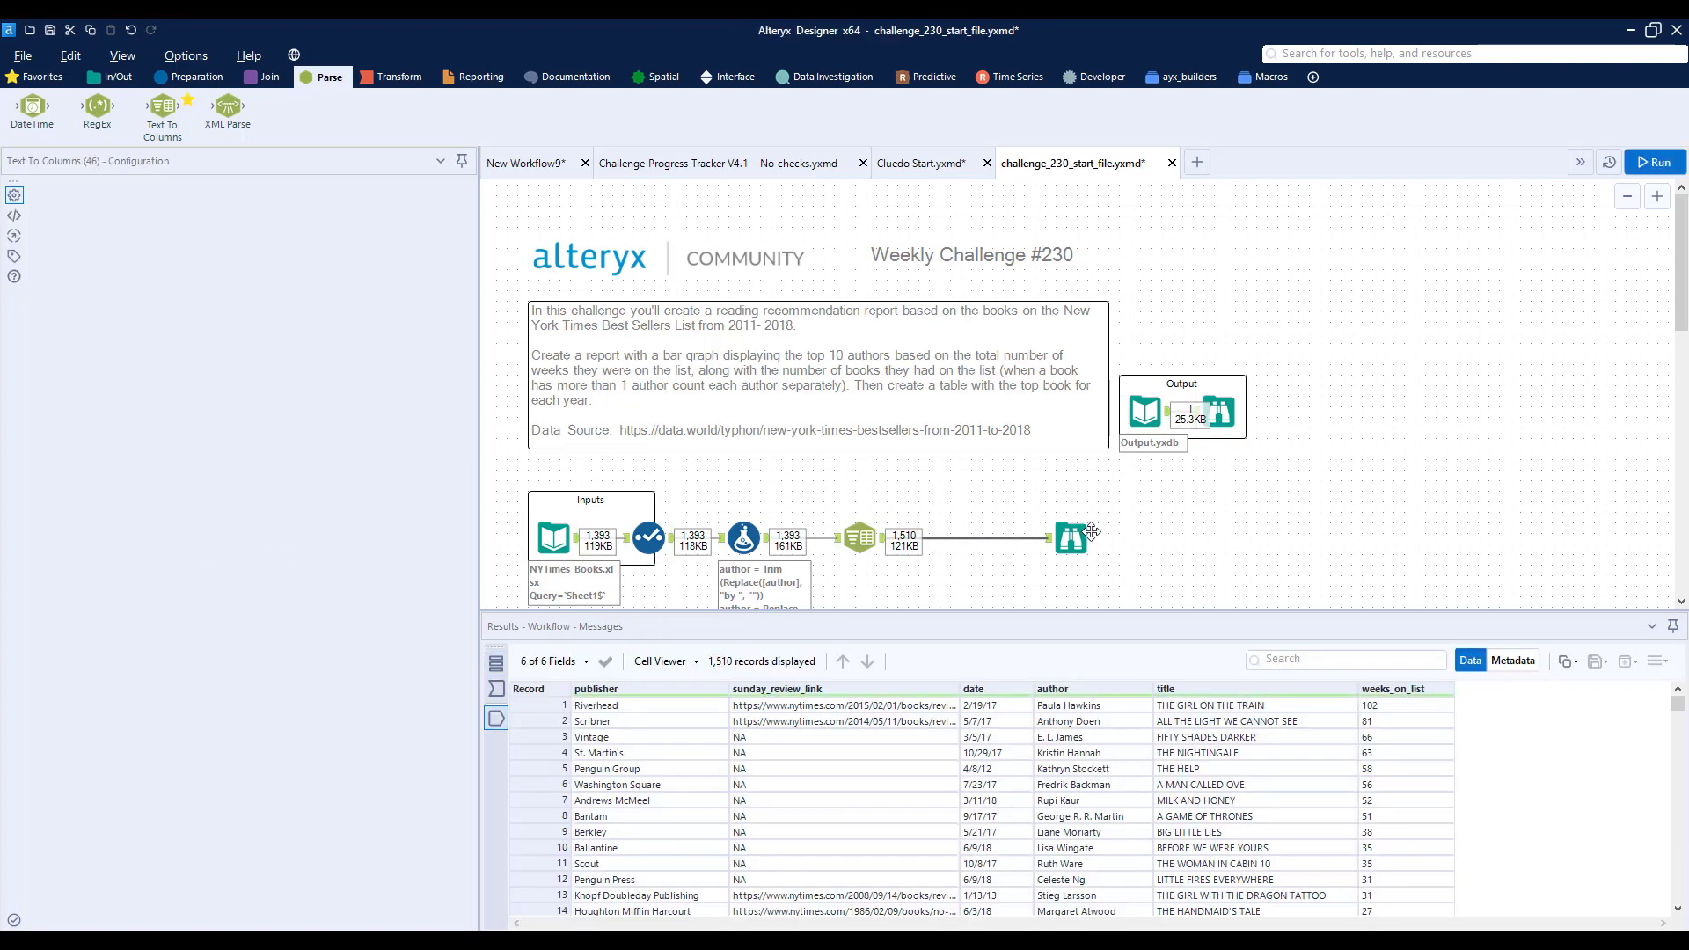
click(1073, 536)
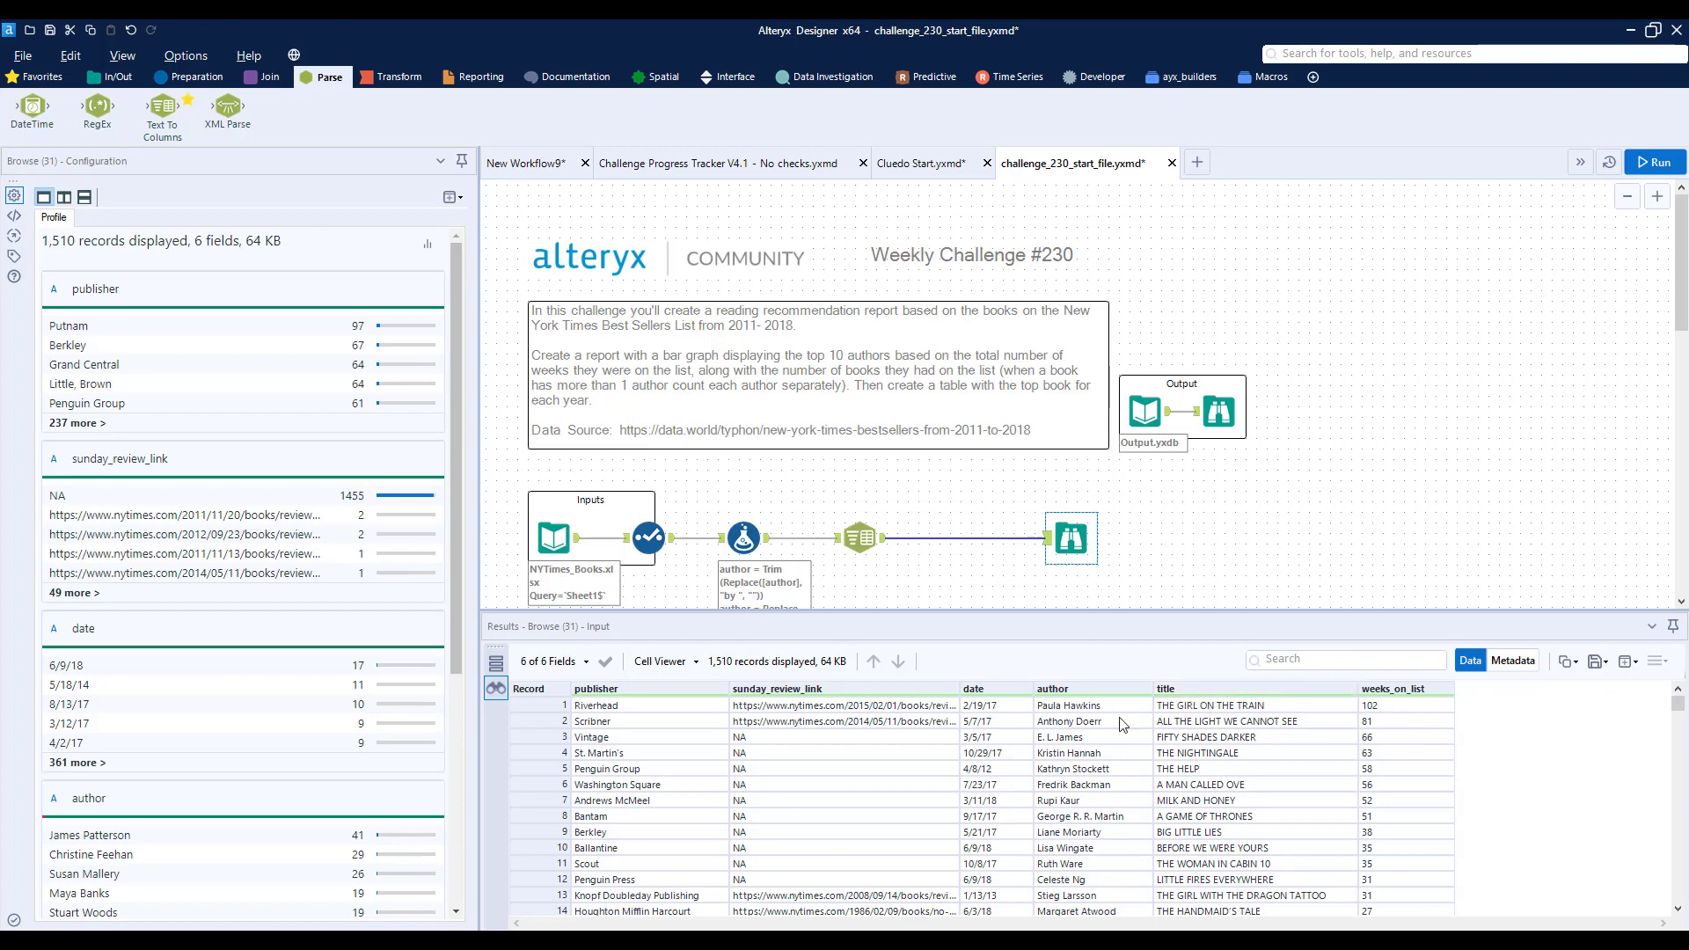
scroll(1123, 723, down, 16)
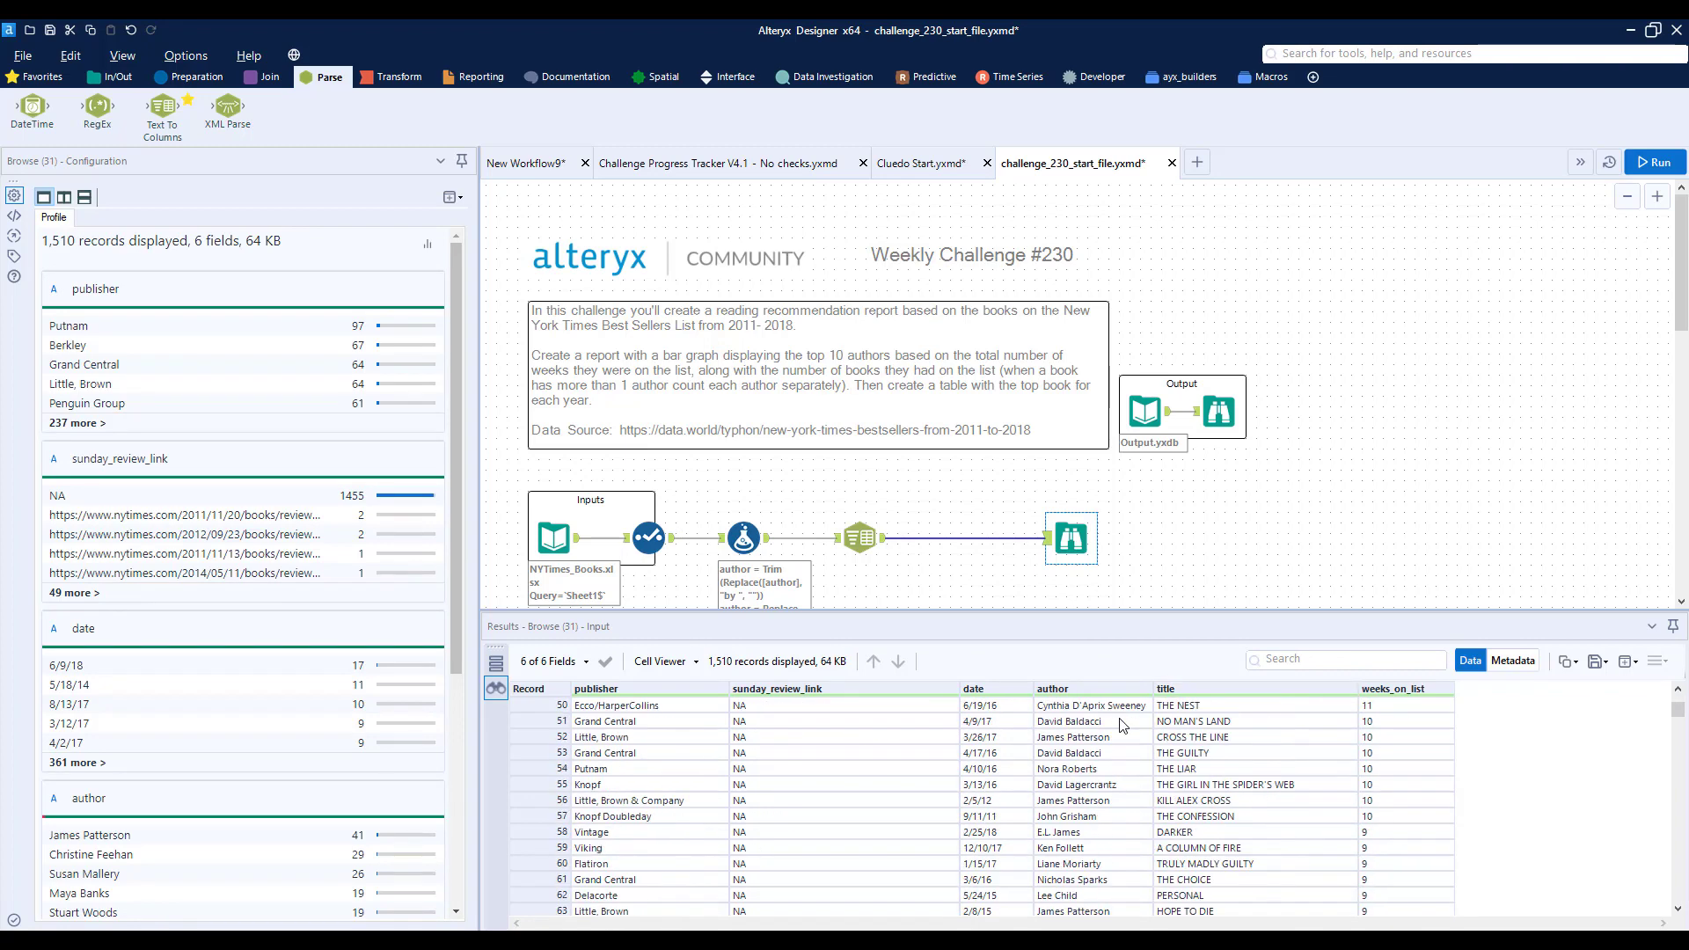
scroll(1122, 723, down, 3)
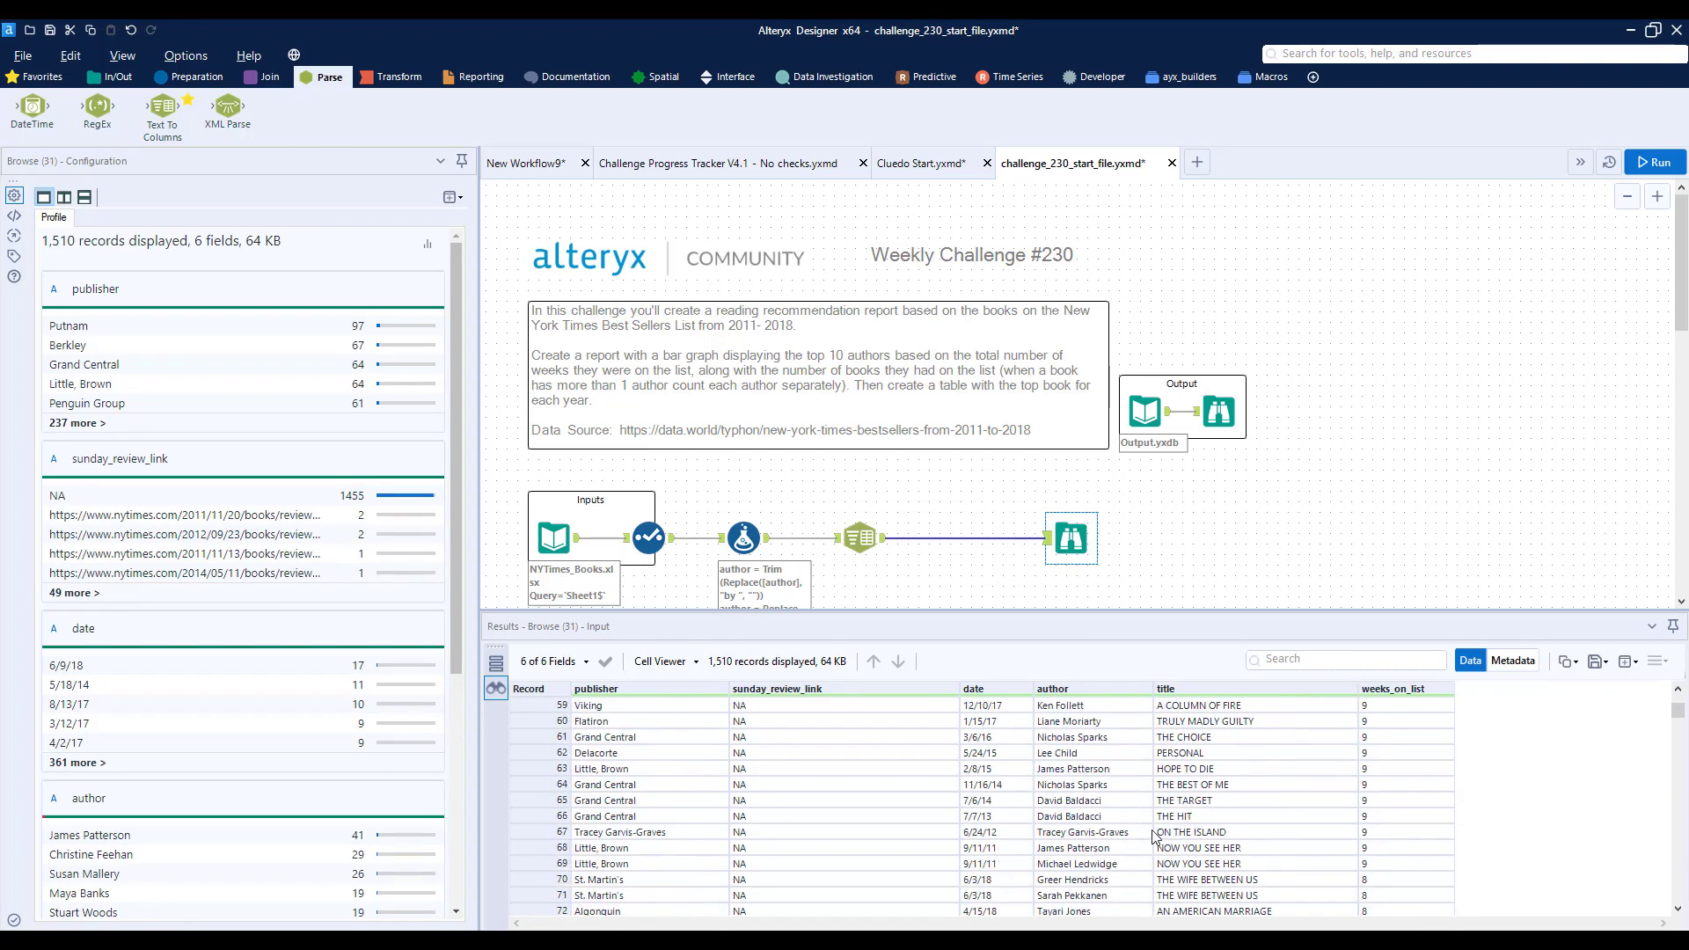
drag(1119, 850, 1228, 869)
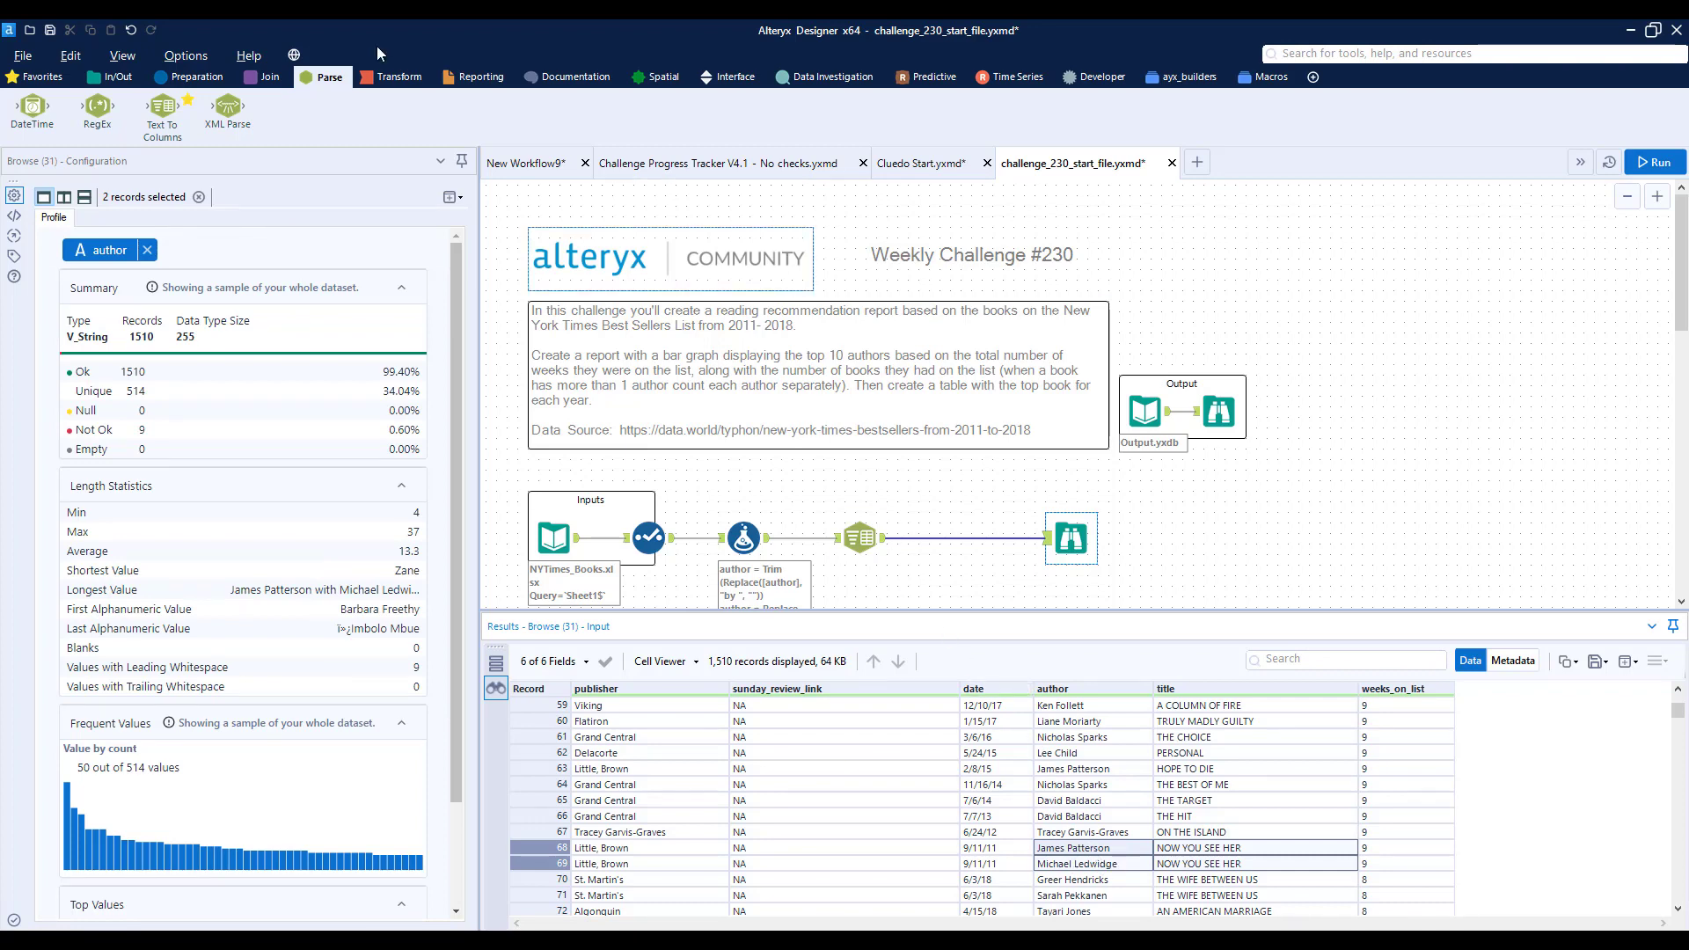
- Insert a Summarize tool between the Text To Columns and Browse tools and group by author
click(394, 80)
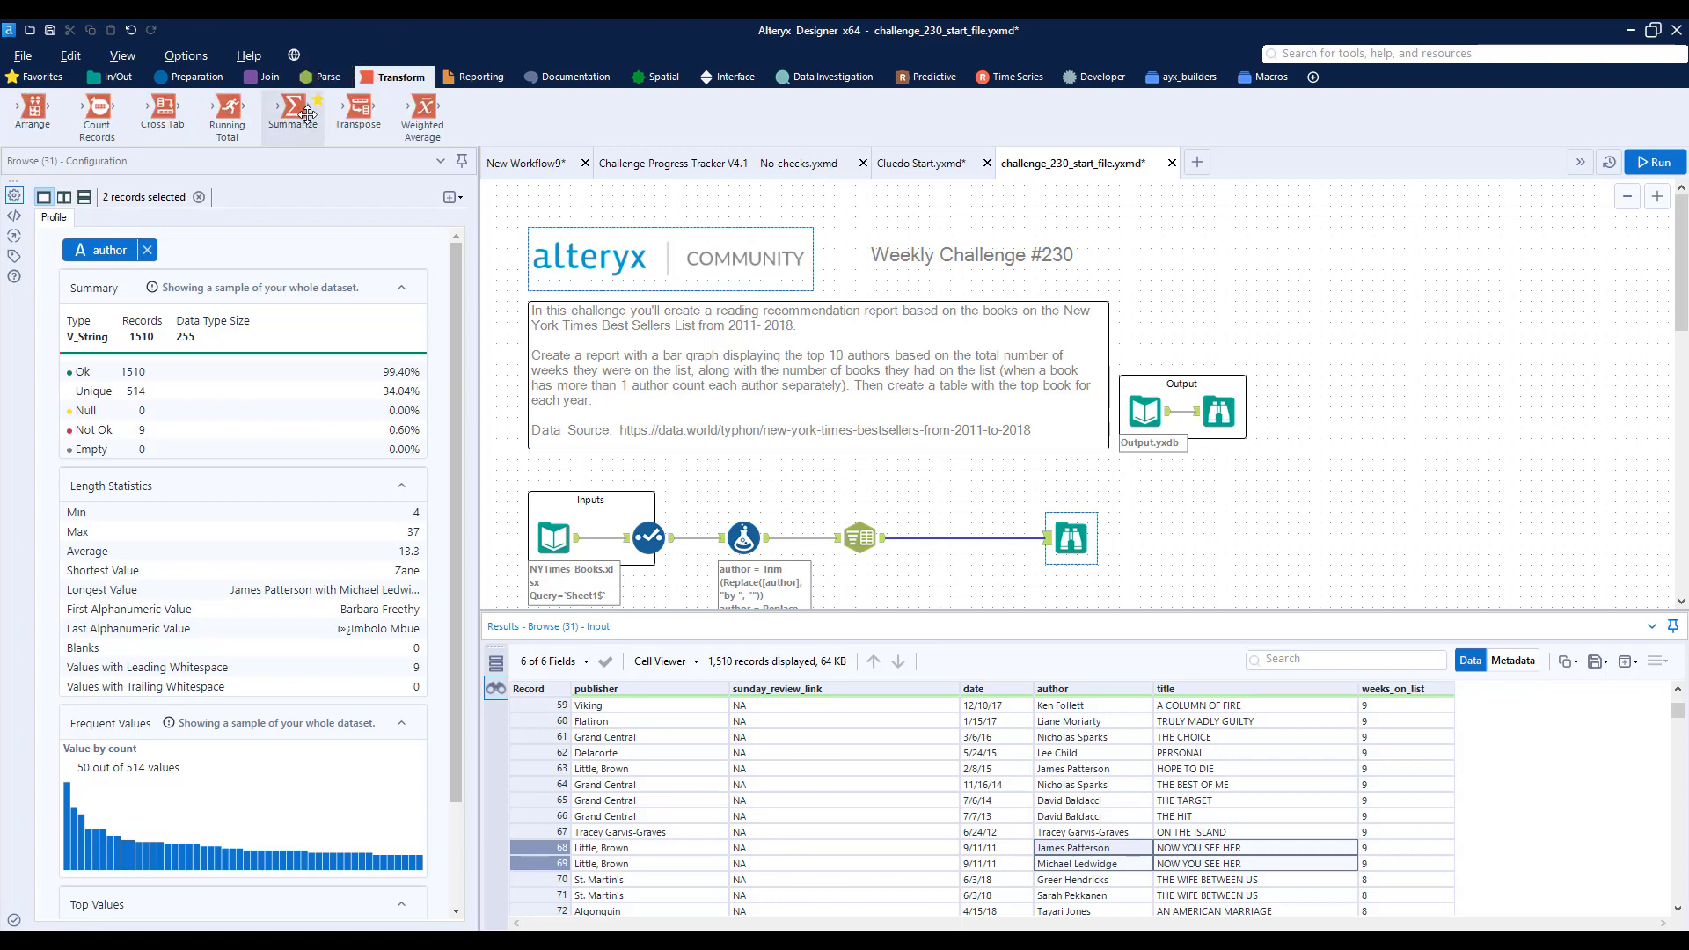
drag(298, 107, 960, 539)
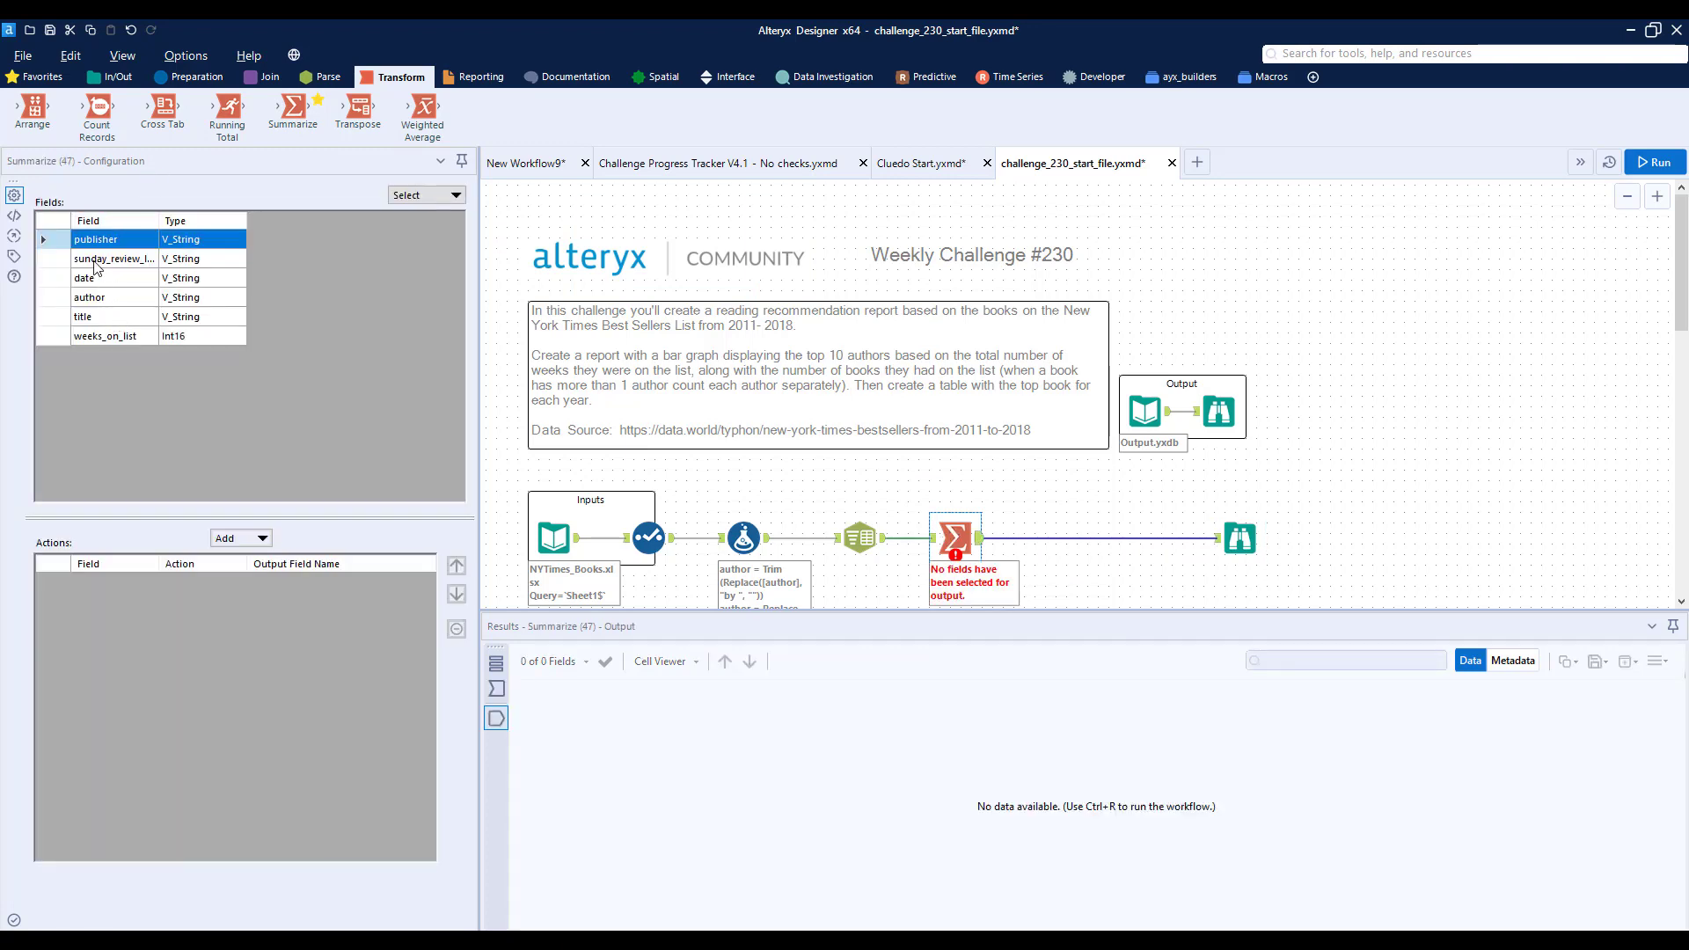
click(92, 299)
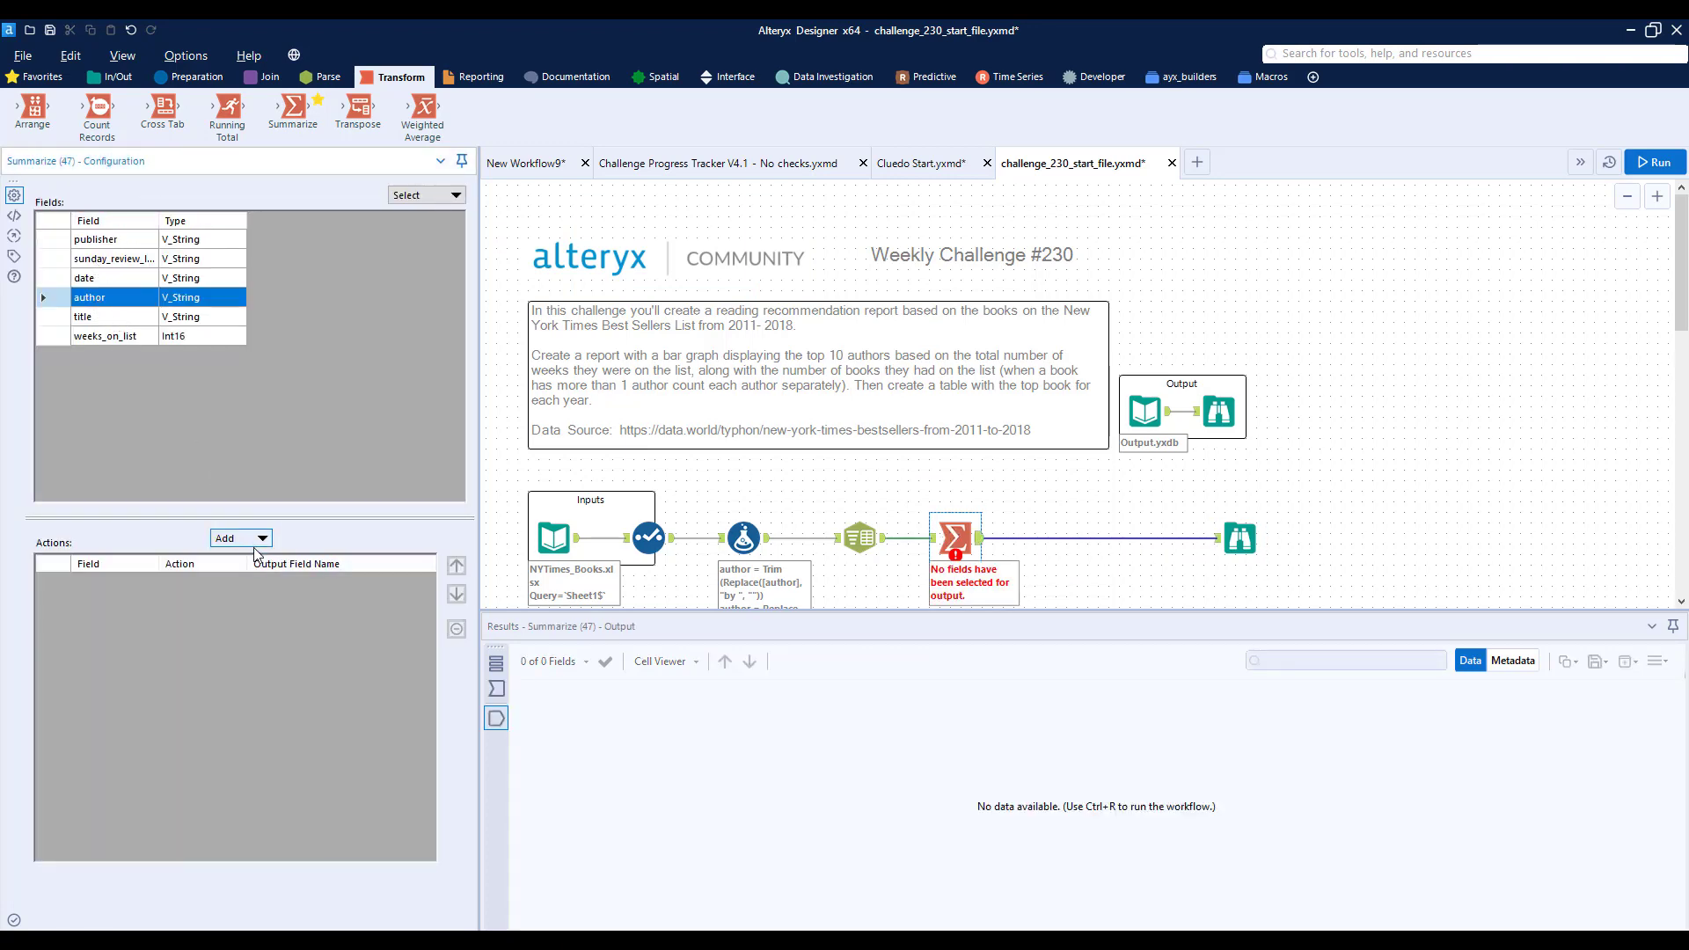
click(253, 539)
click(258, 560)
- Add a Sum of weeks_on_list and a Count Distinct of title to the Summarize actions
click(110, 337)
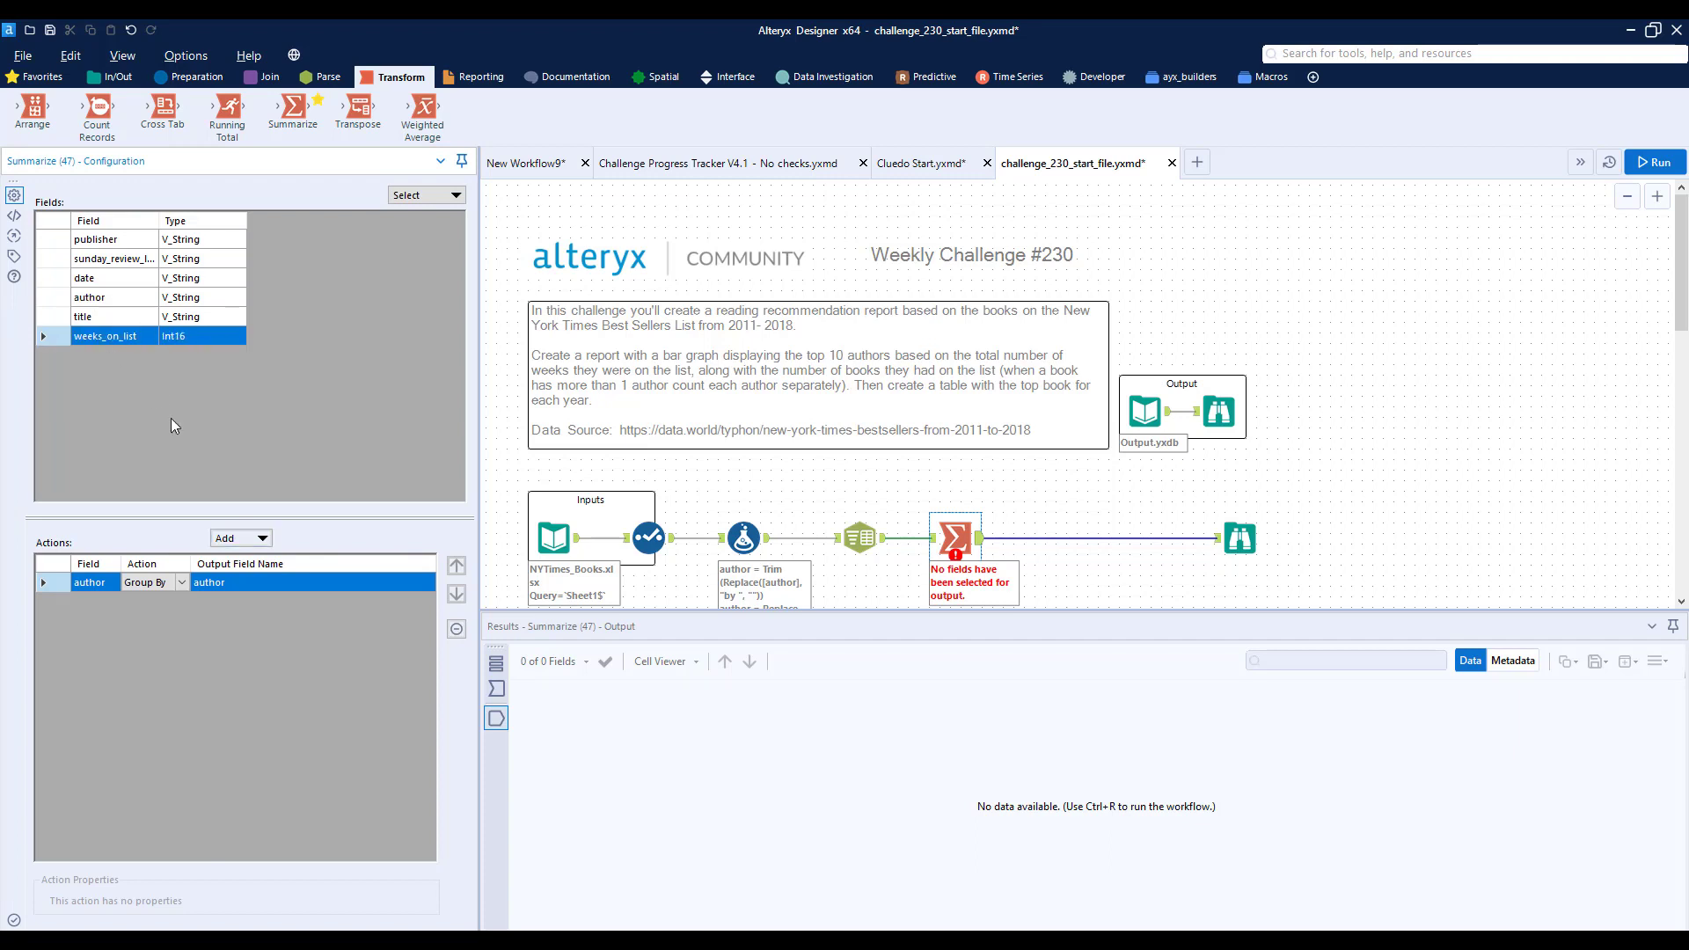
click(255, 539)
click(273, 582)
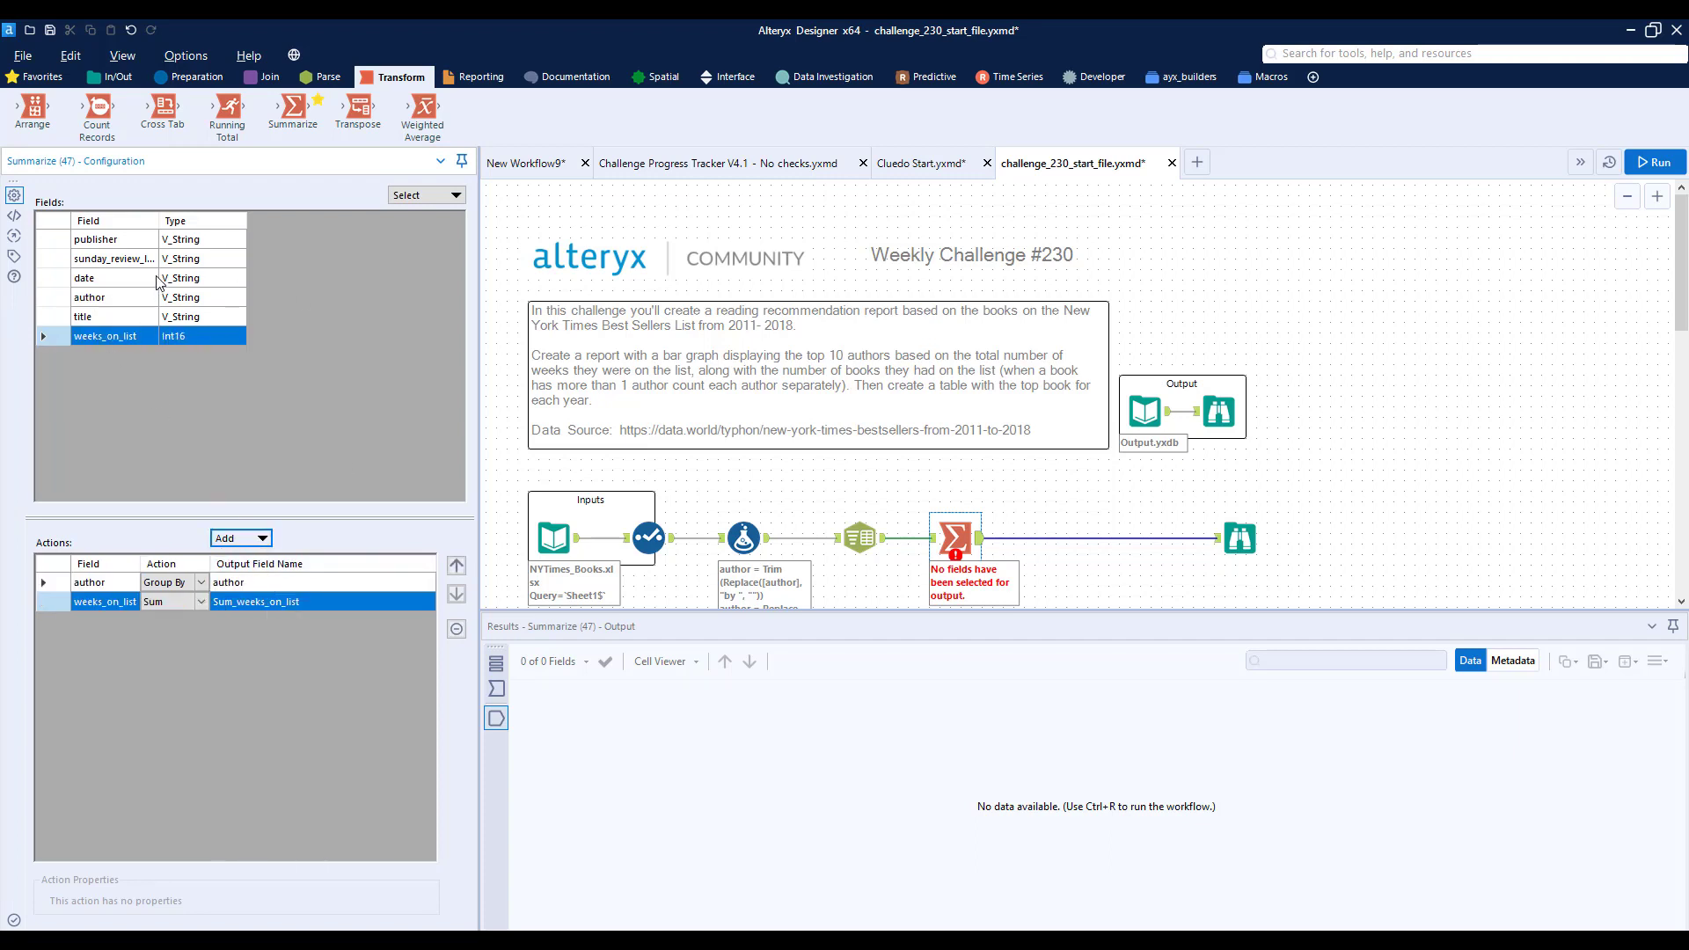
click(112, 317)
click(257, 539)
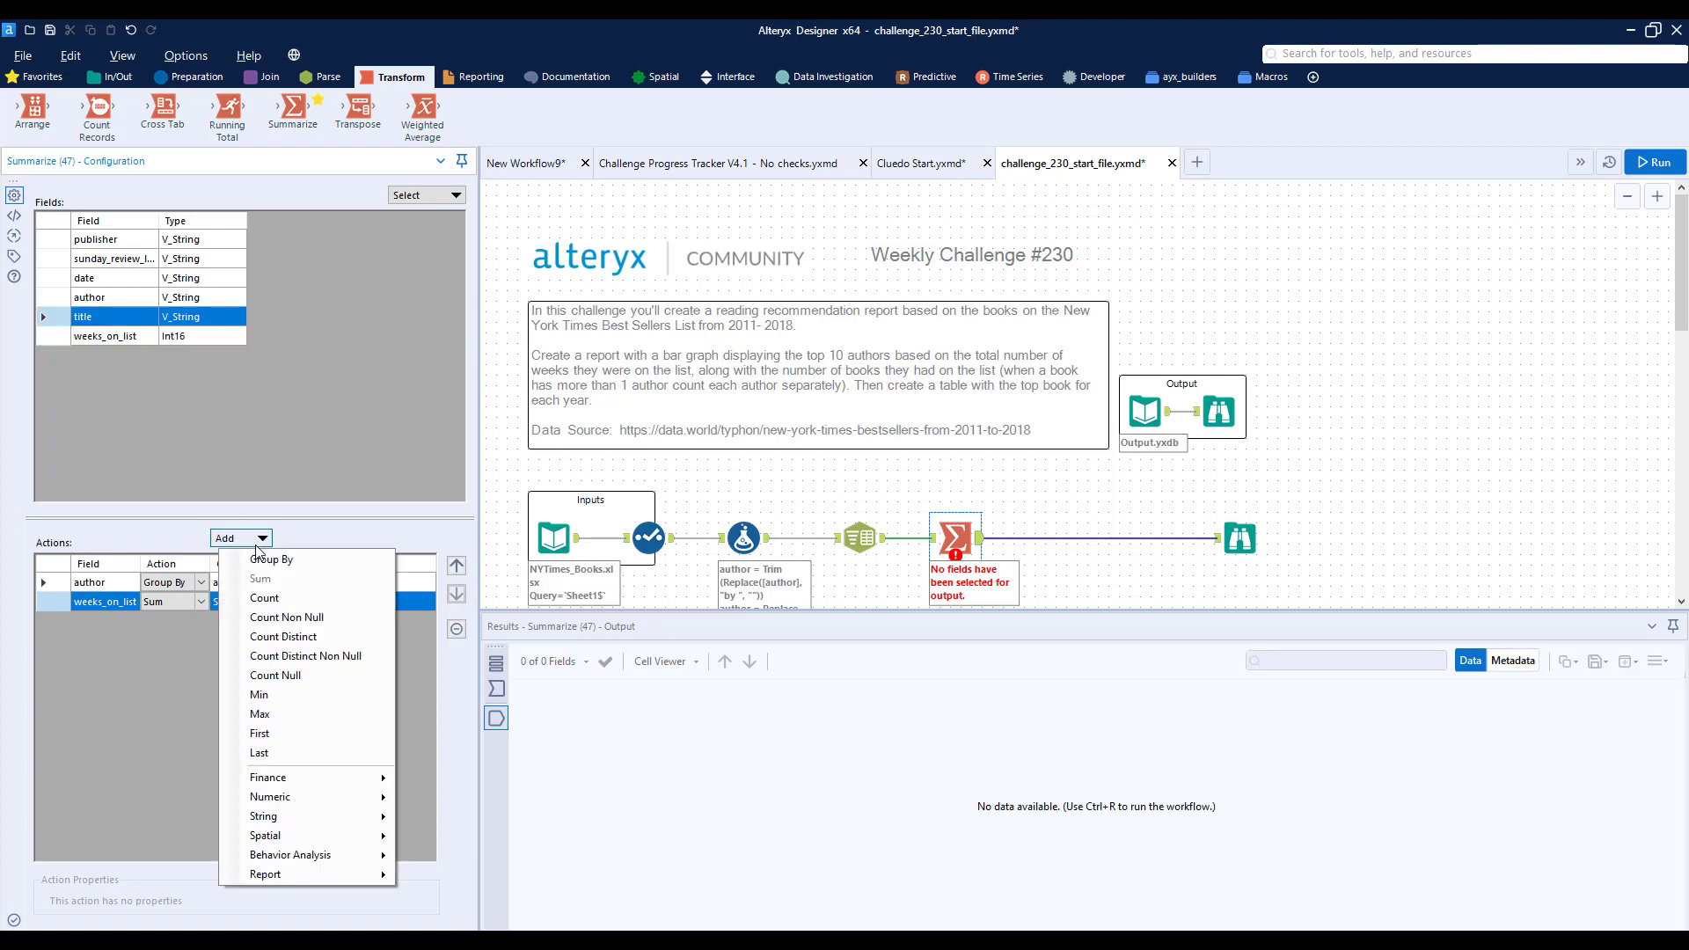
click(283, 636)
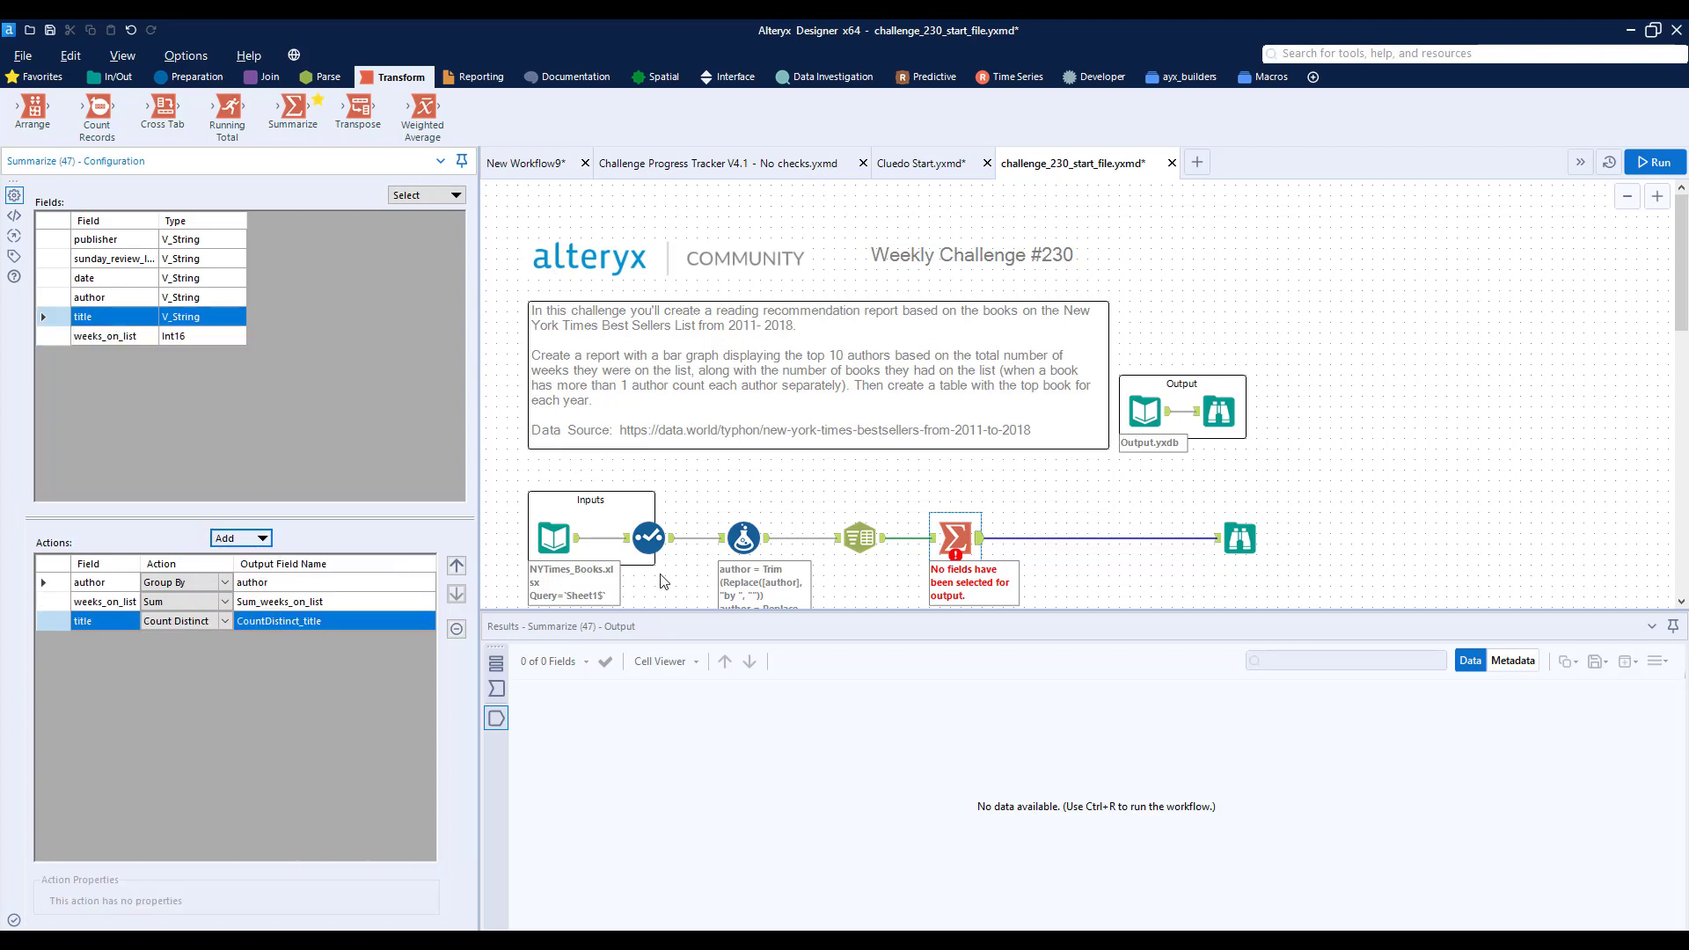
- Run the workflow and view the Browse results sorted by Sum_weeks_on_list in descending order
click(1110, 573)
key(ctrl+r)
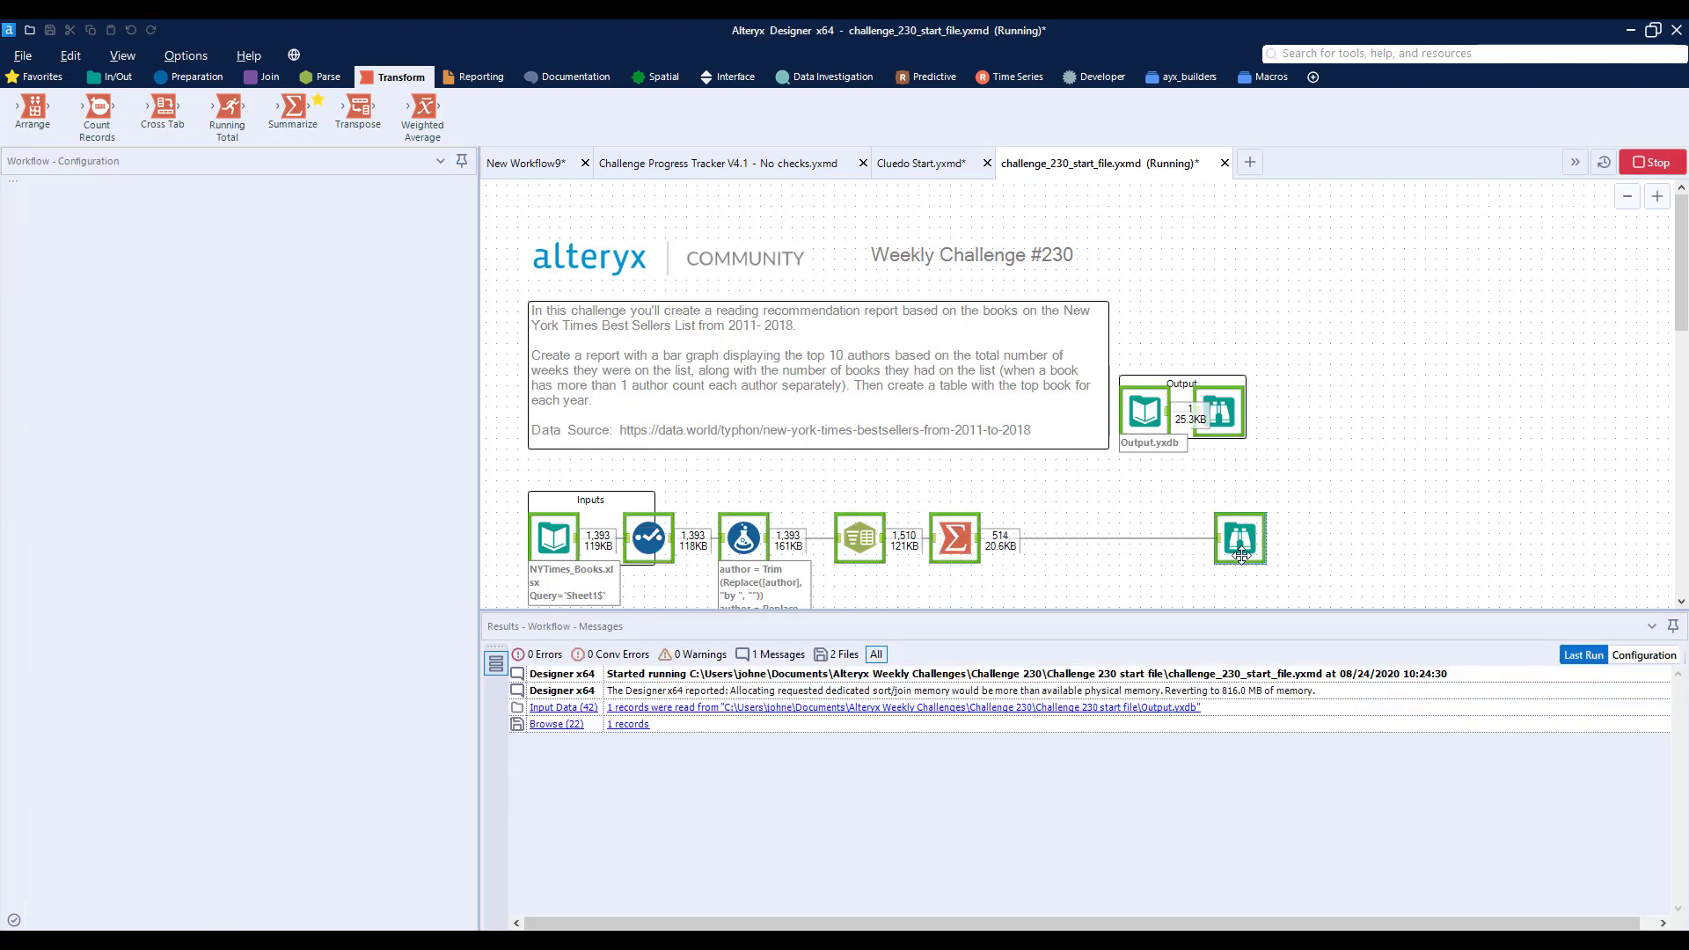
click(1240, 552)
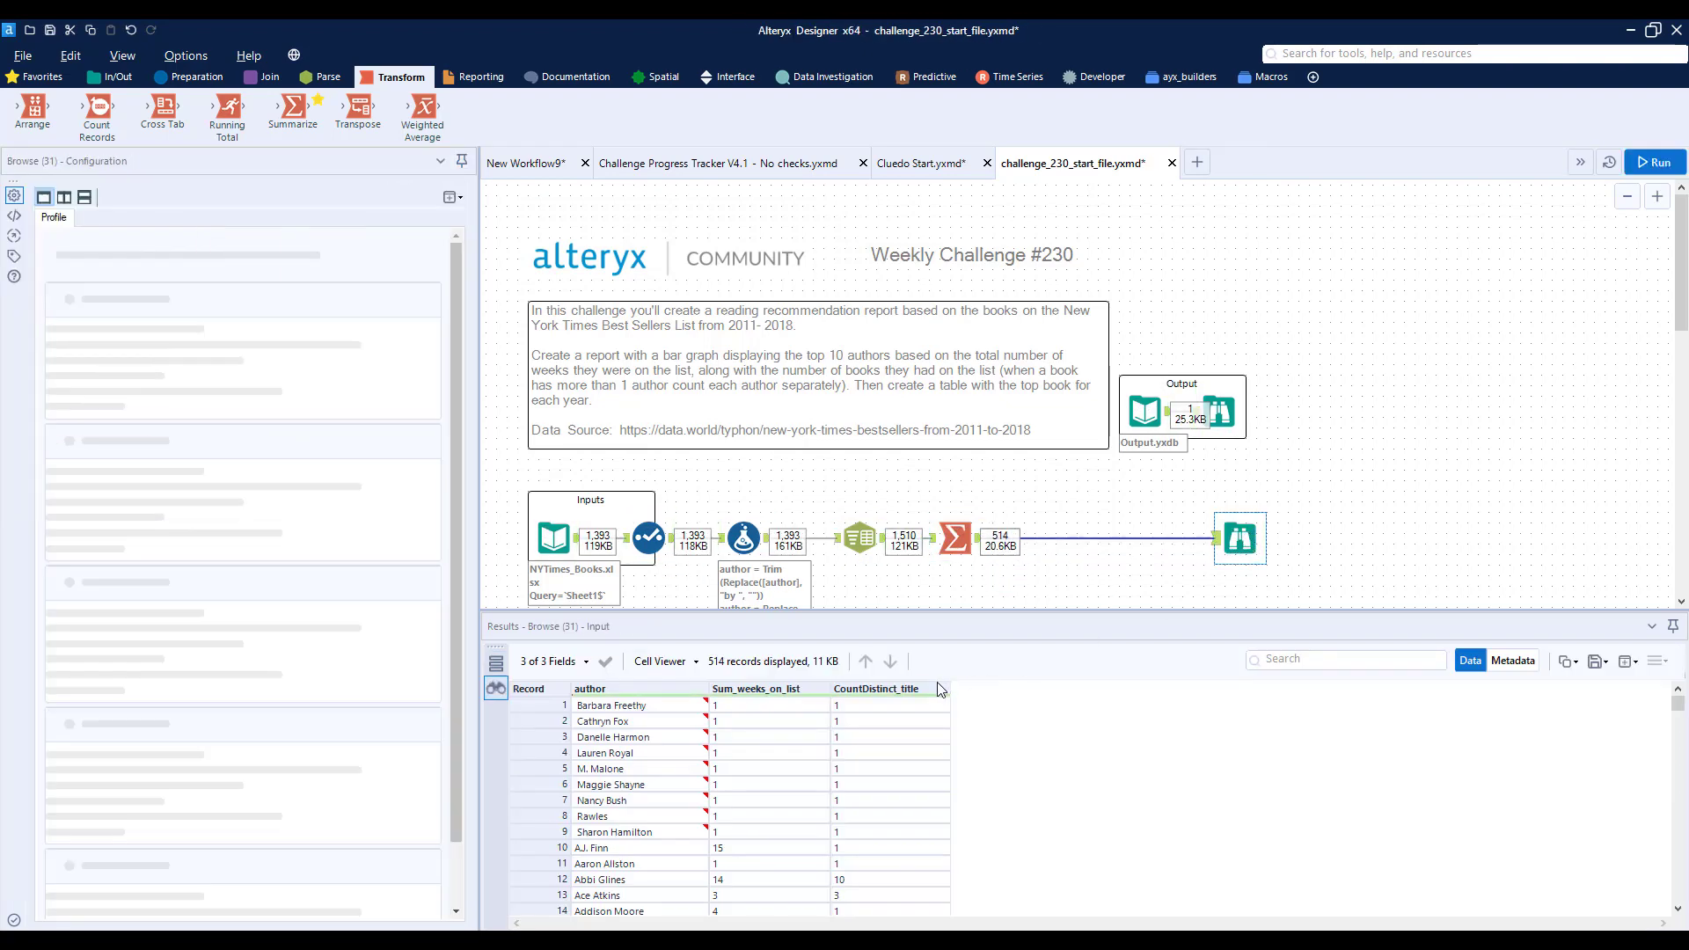
click(944, 690)
click(824, 690)
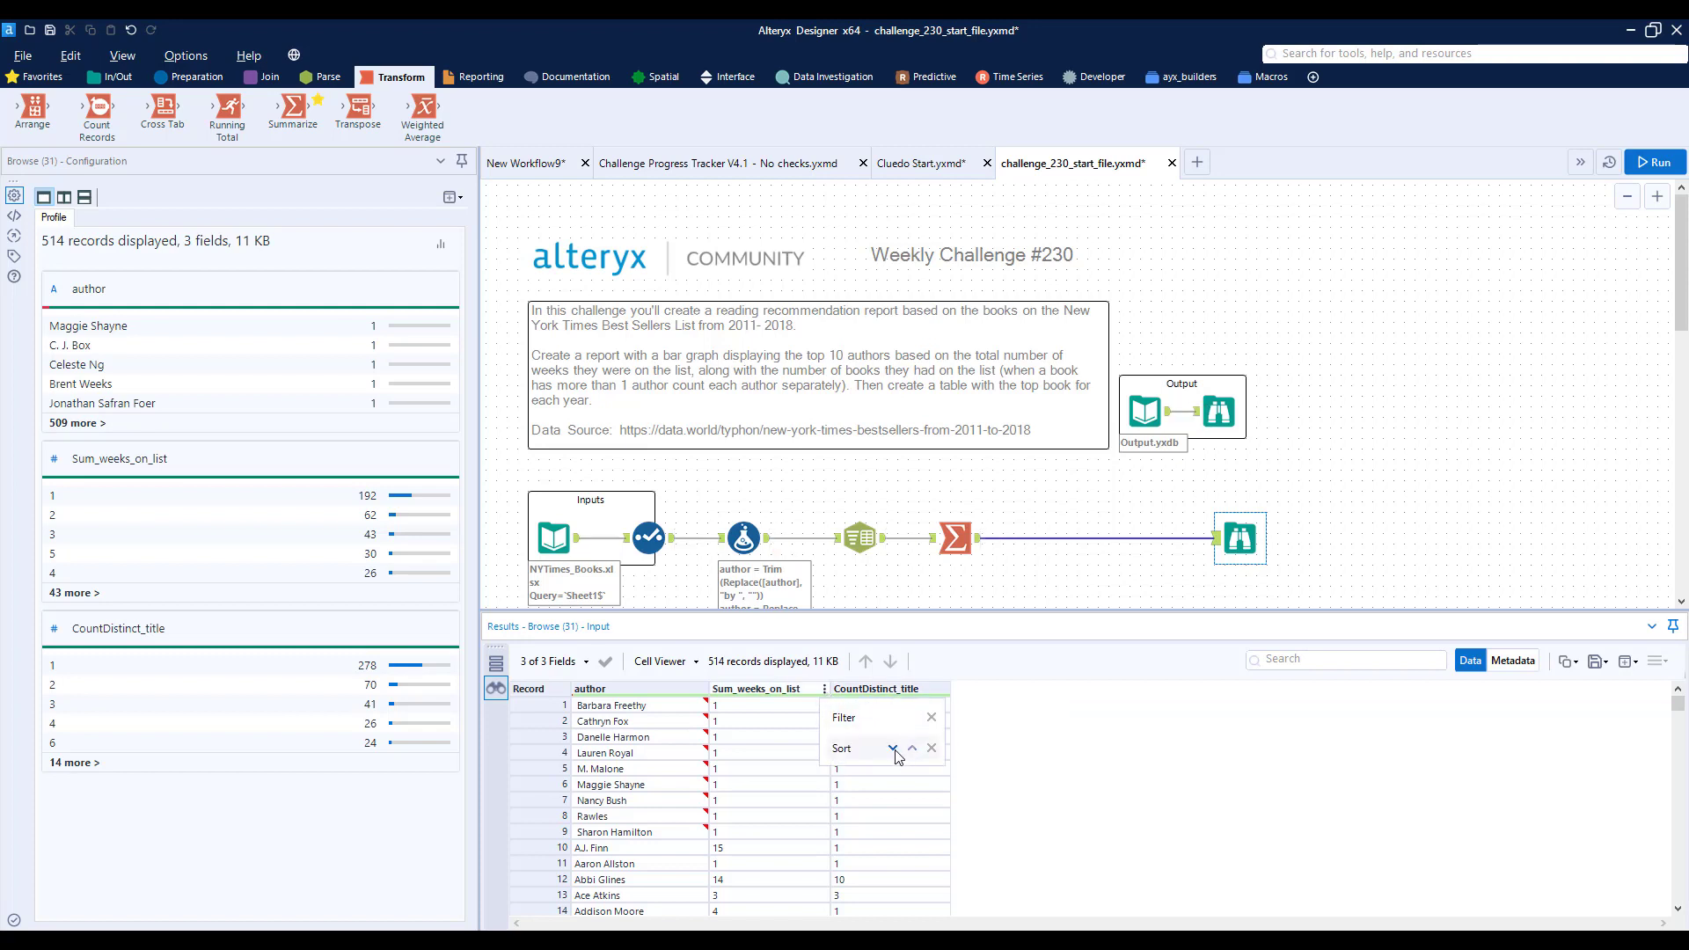
click(892, 748)
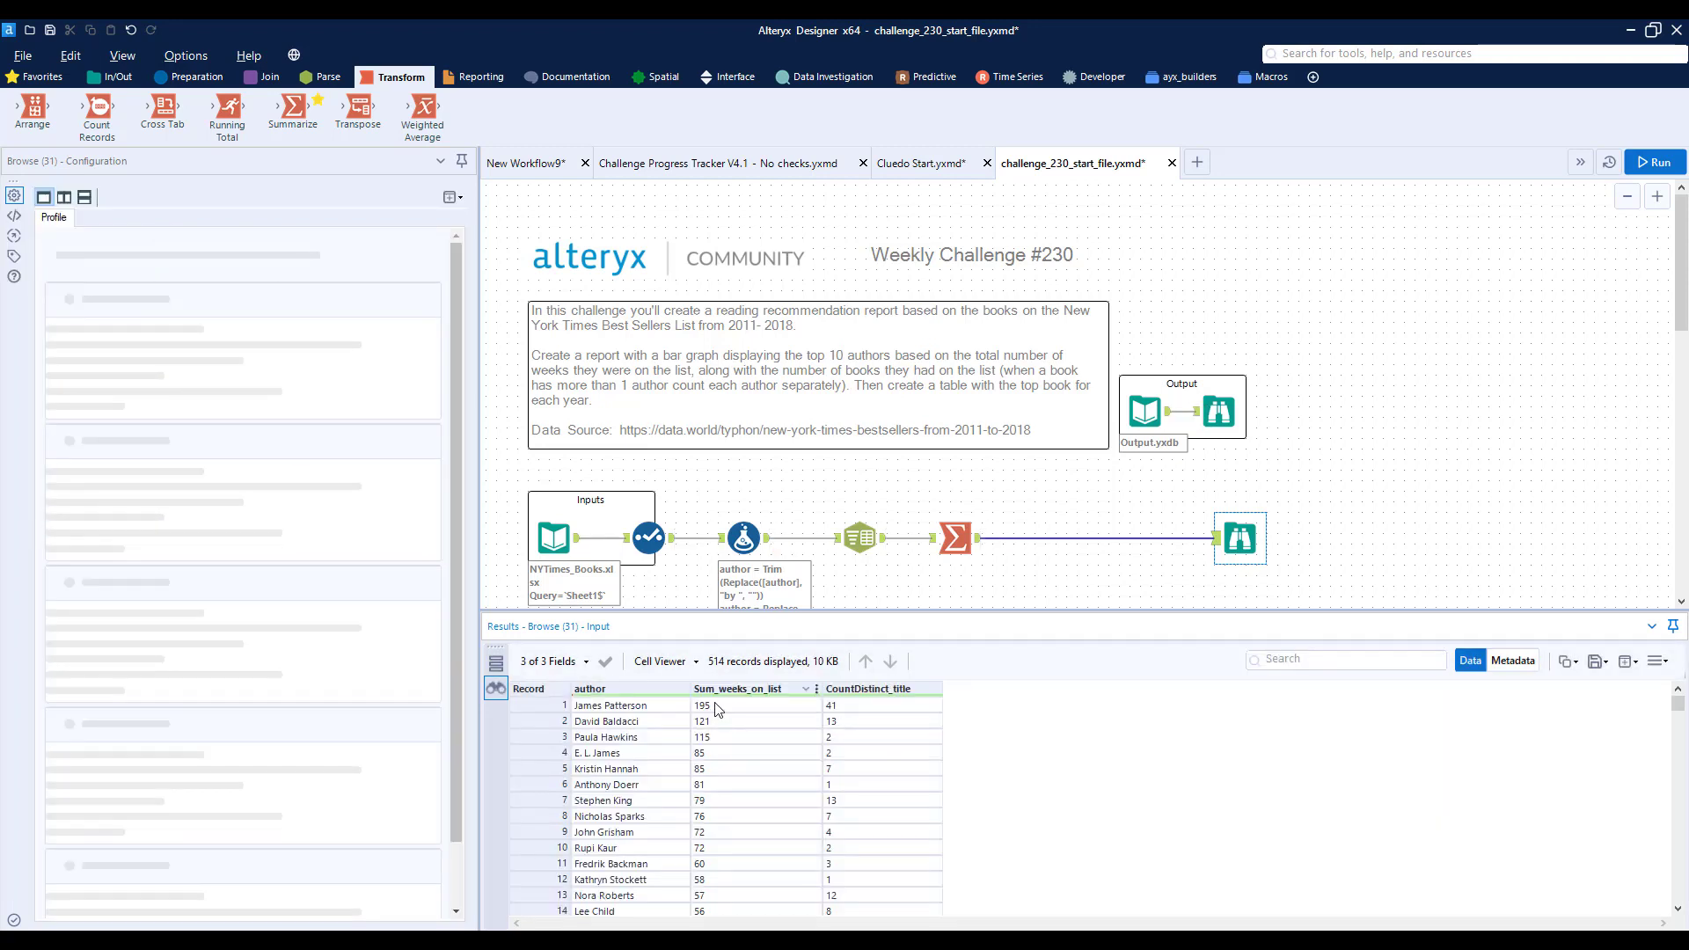
click(727, 720)
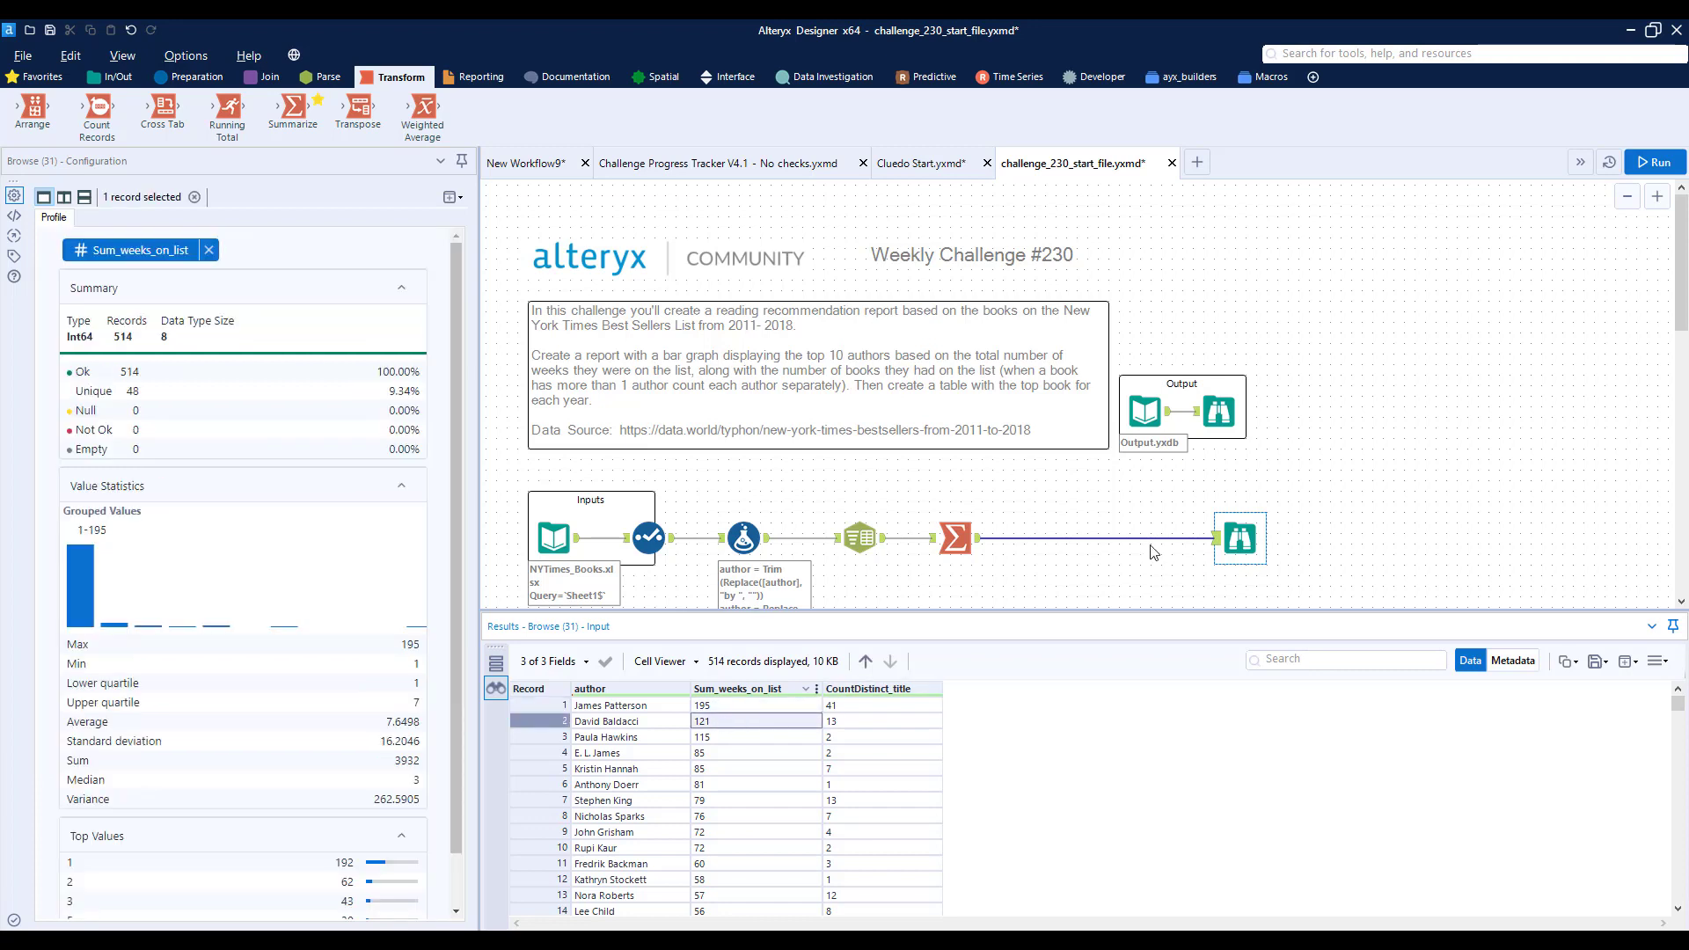
- Examine the weeks and book-count values for the leading authors in the expected output report's bar chart
click(1219, 414)
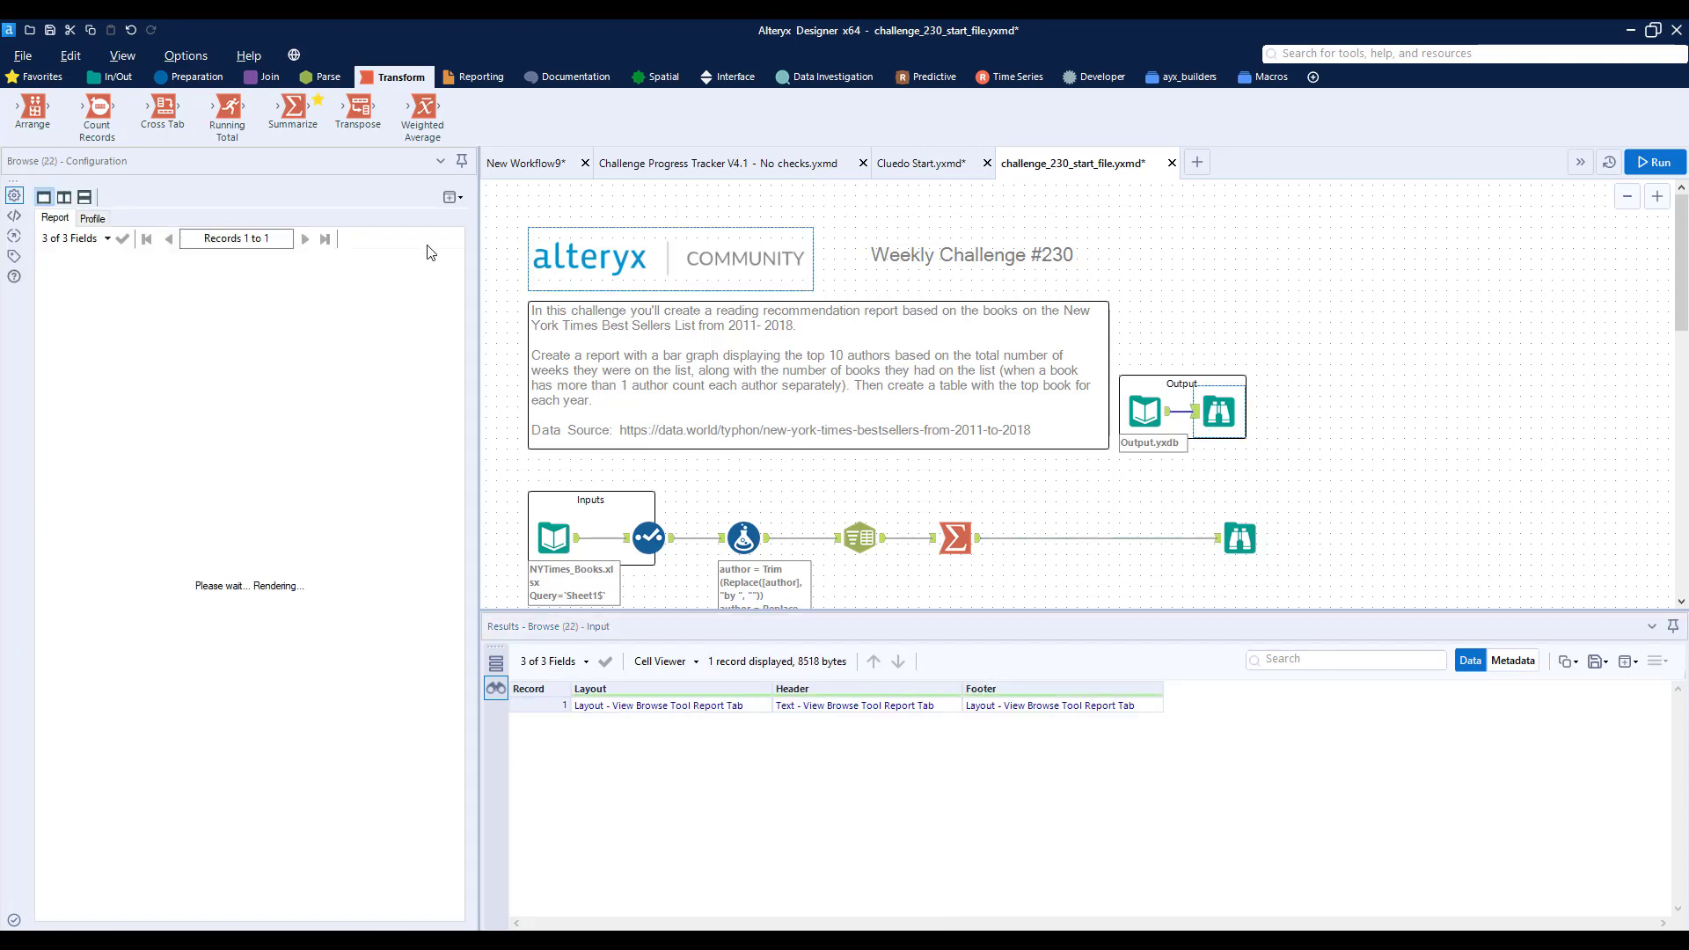
mouse_move(209, 429)
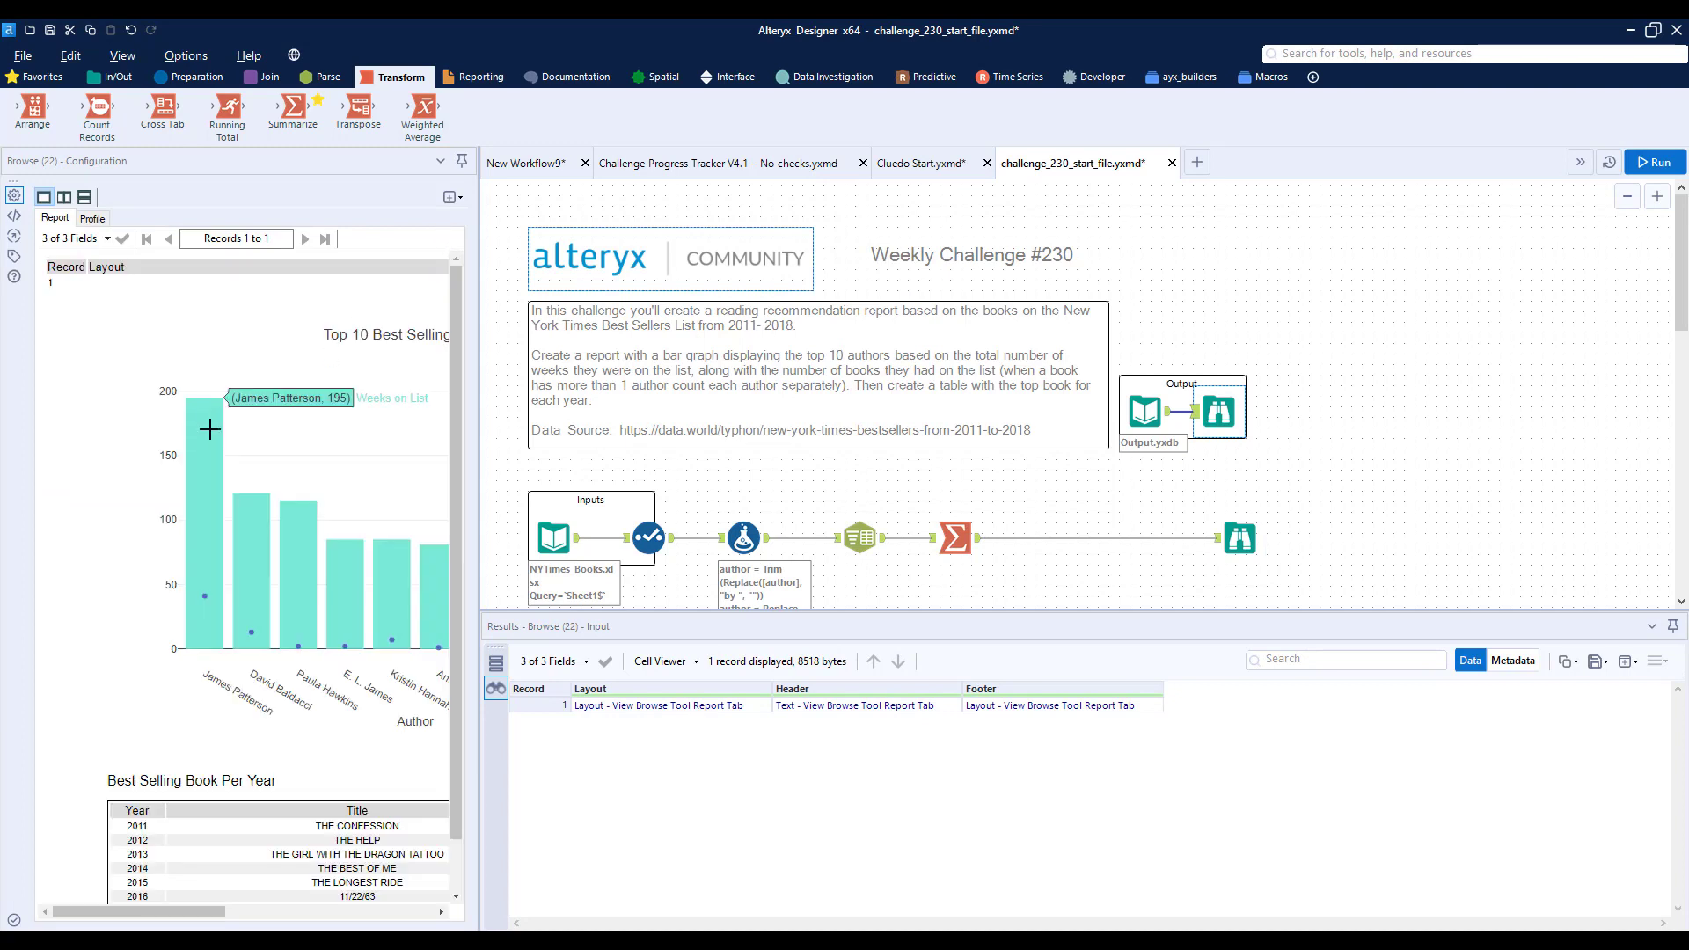
mouse_move(249, 521)
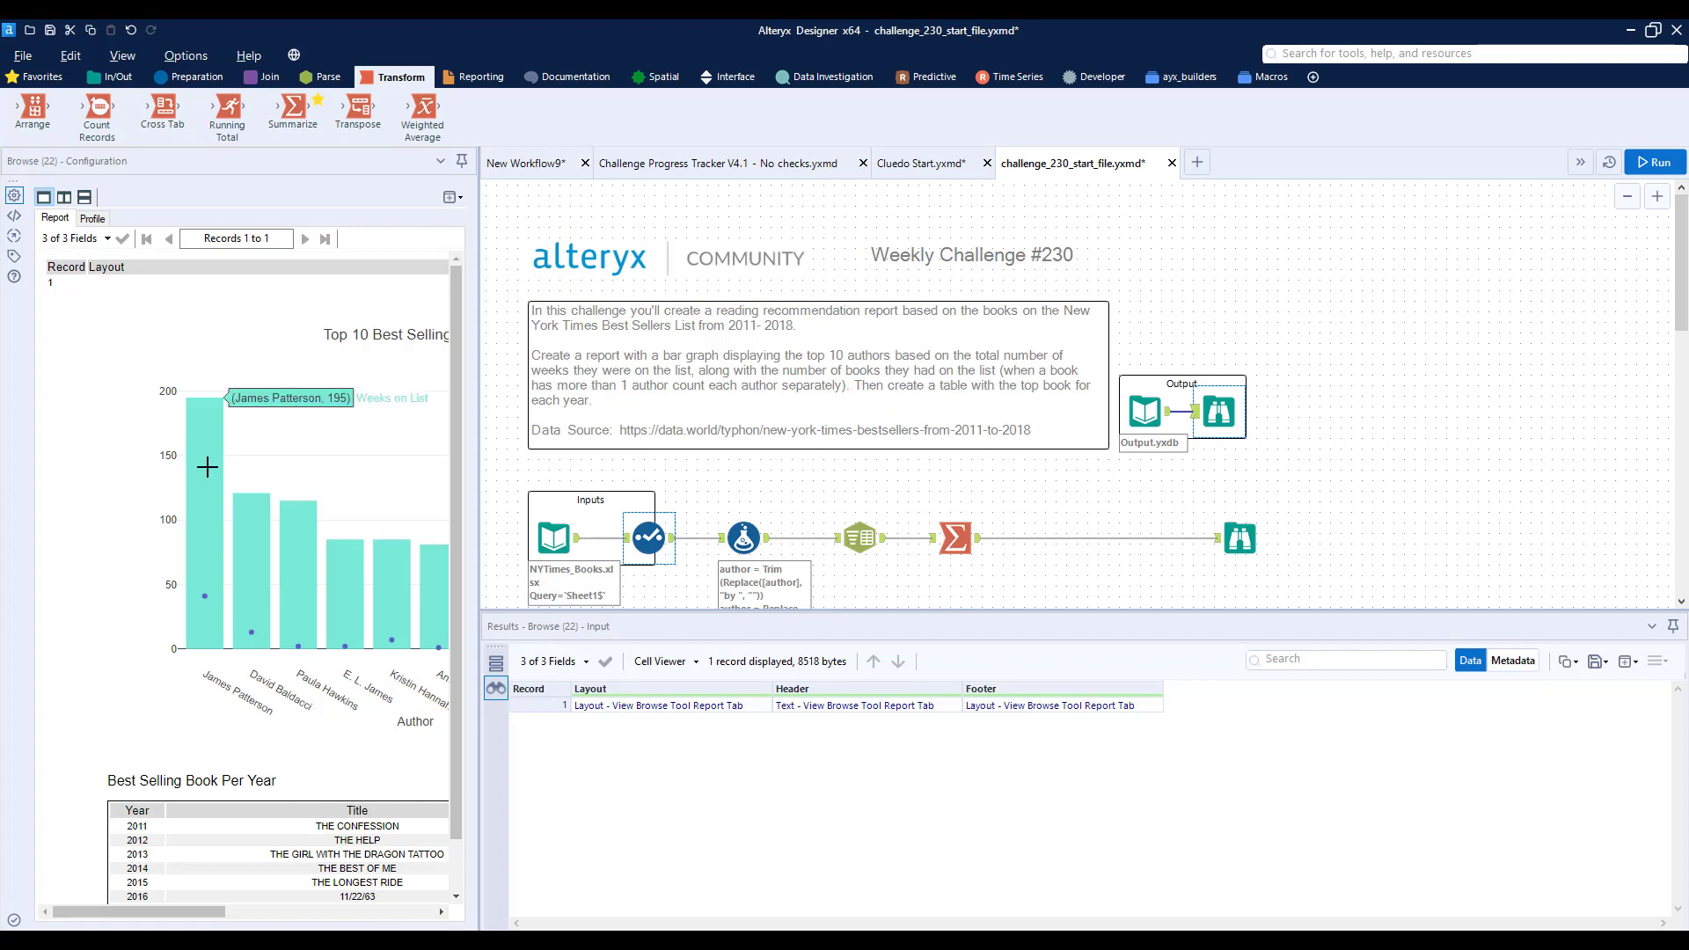
mouse_move(206, 600)
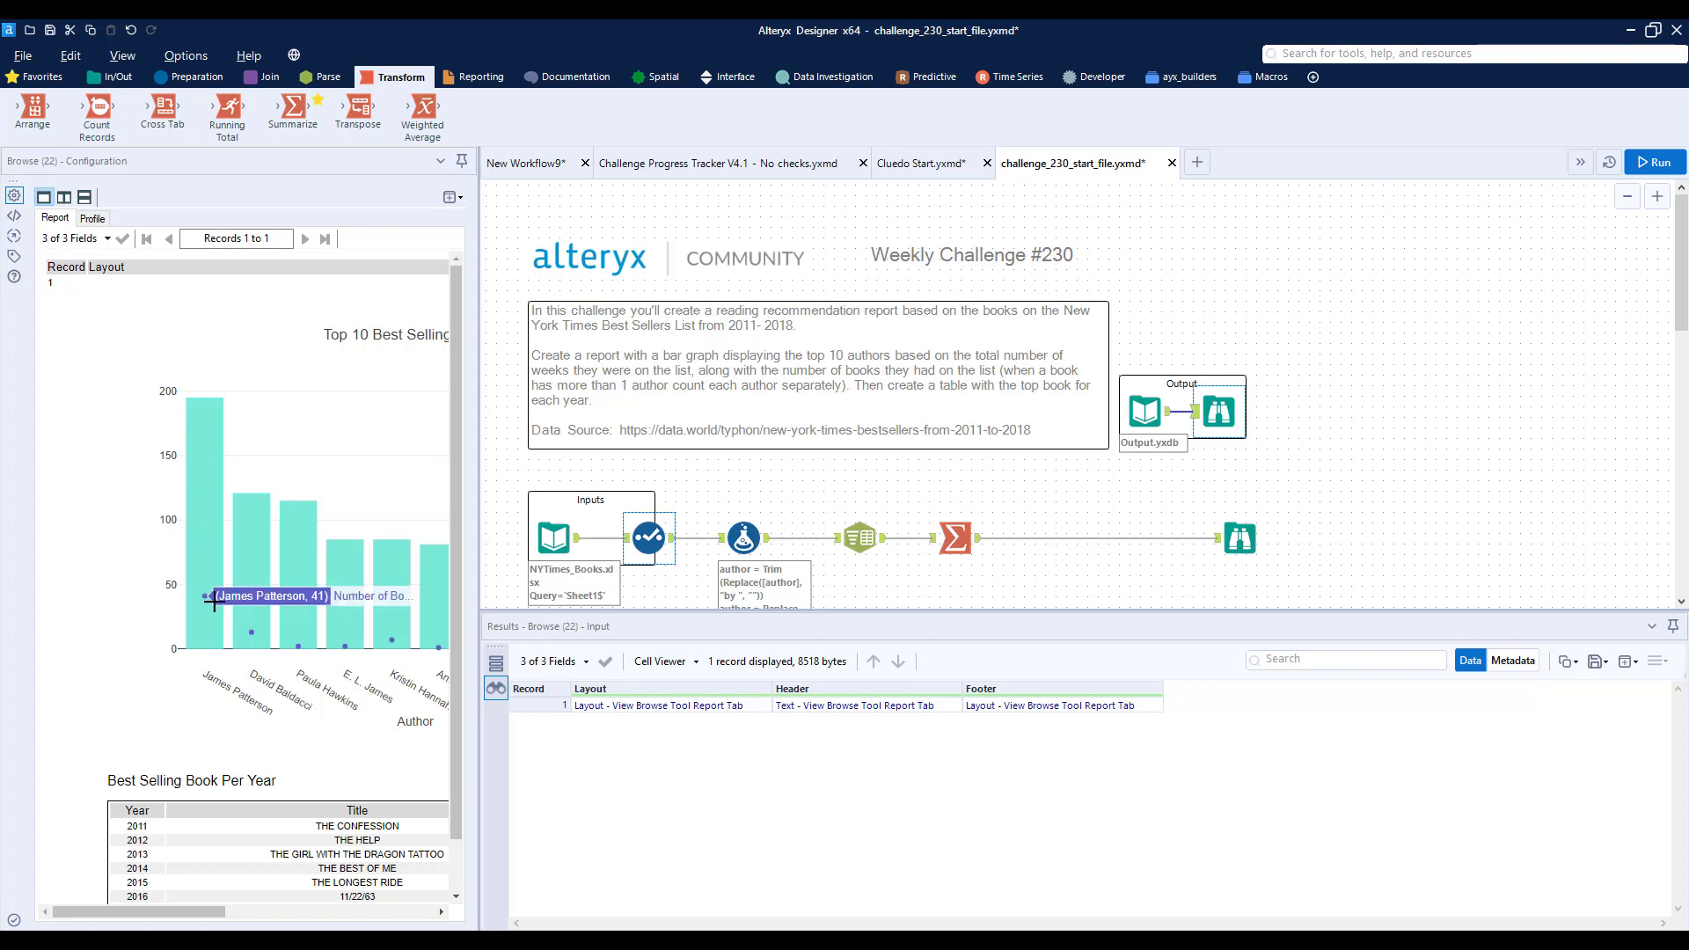
mouse_move(253, 631)
- Return to the summarized Browse results and sort them descending by Sum_weeks_on_list for comparison with the expected report
click(1240, 537)
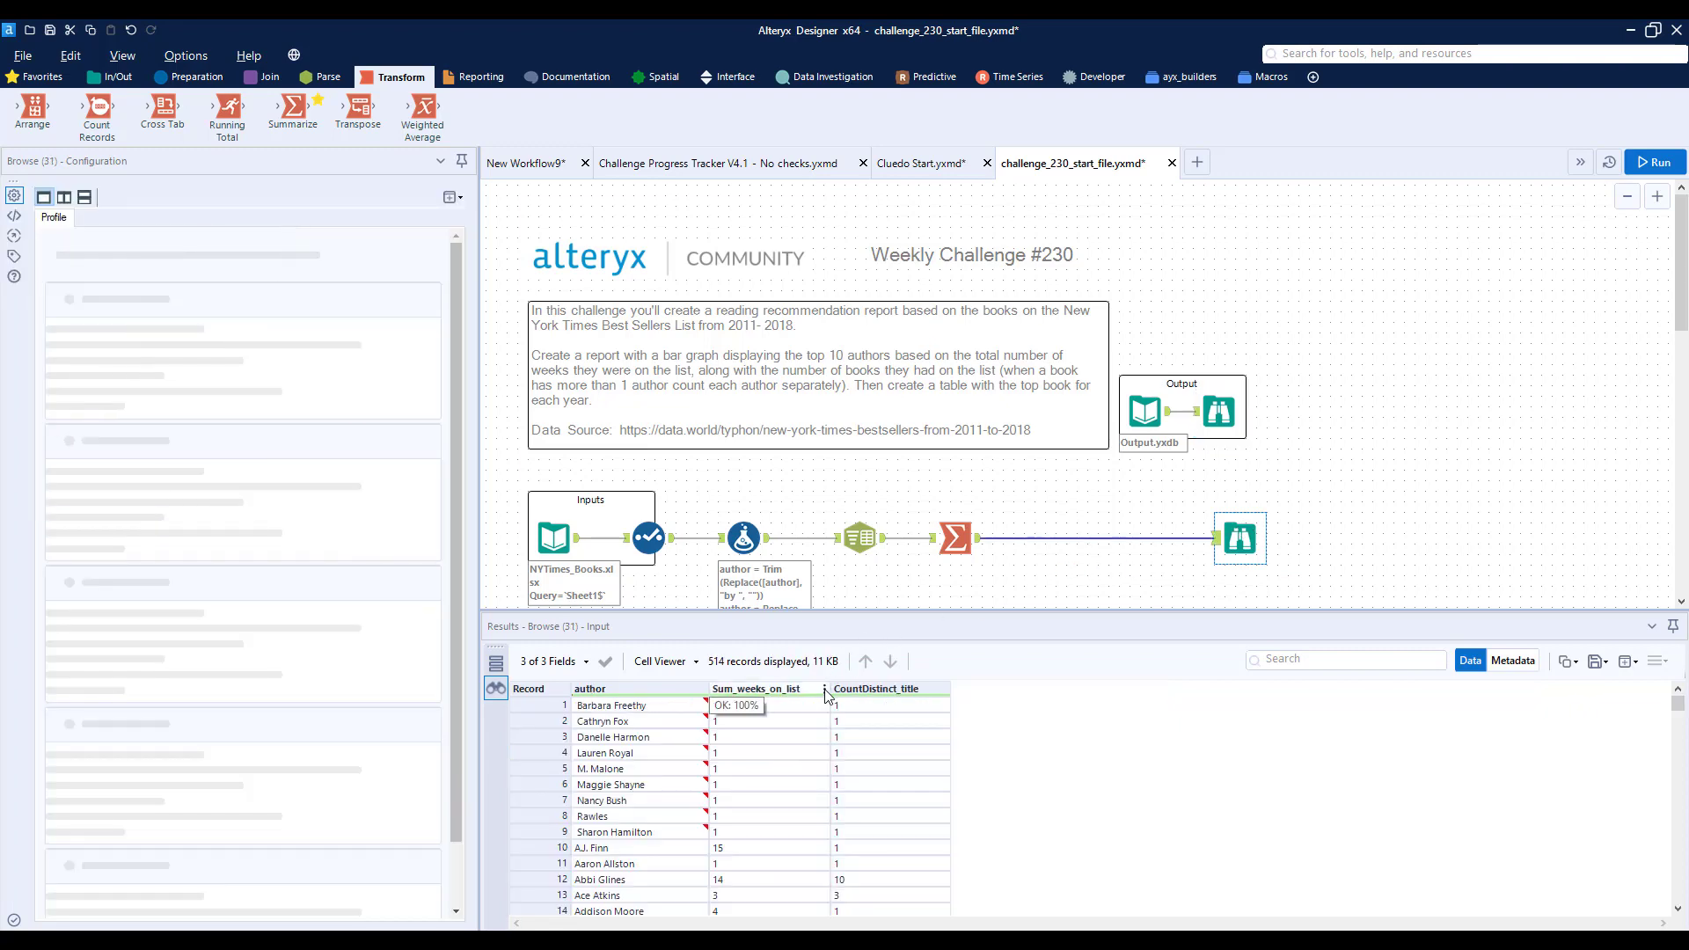
click(824, 689)
click(893, 747)
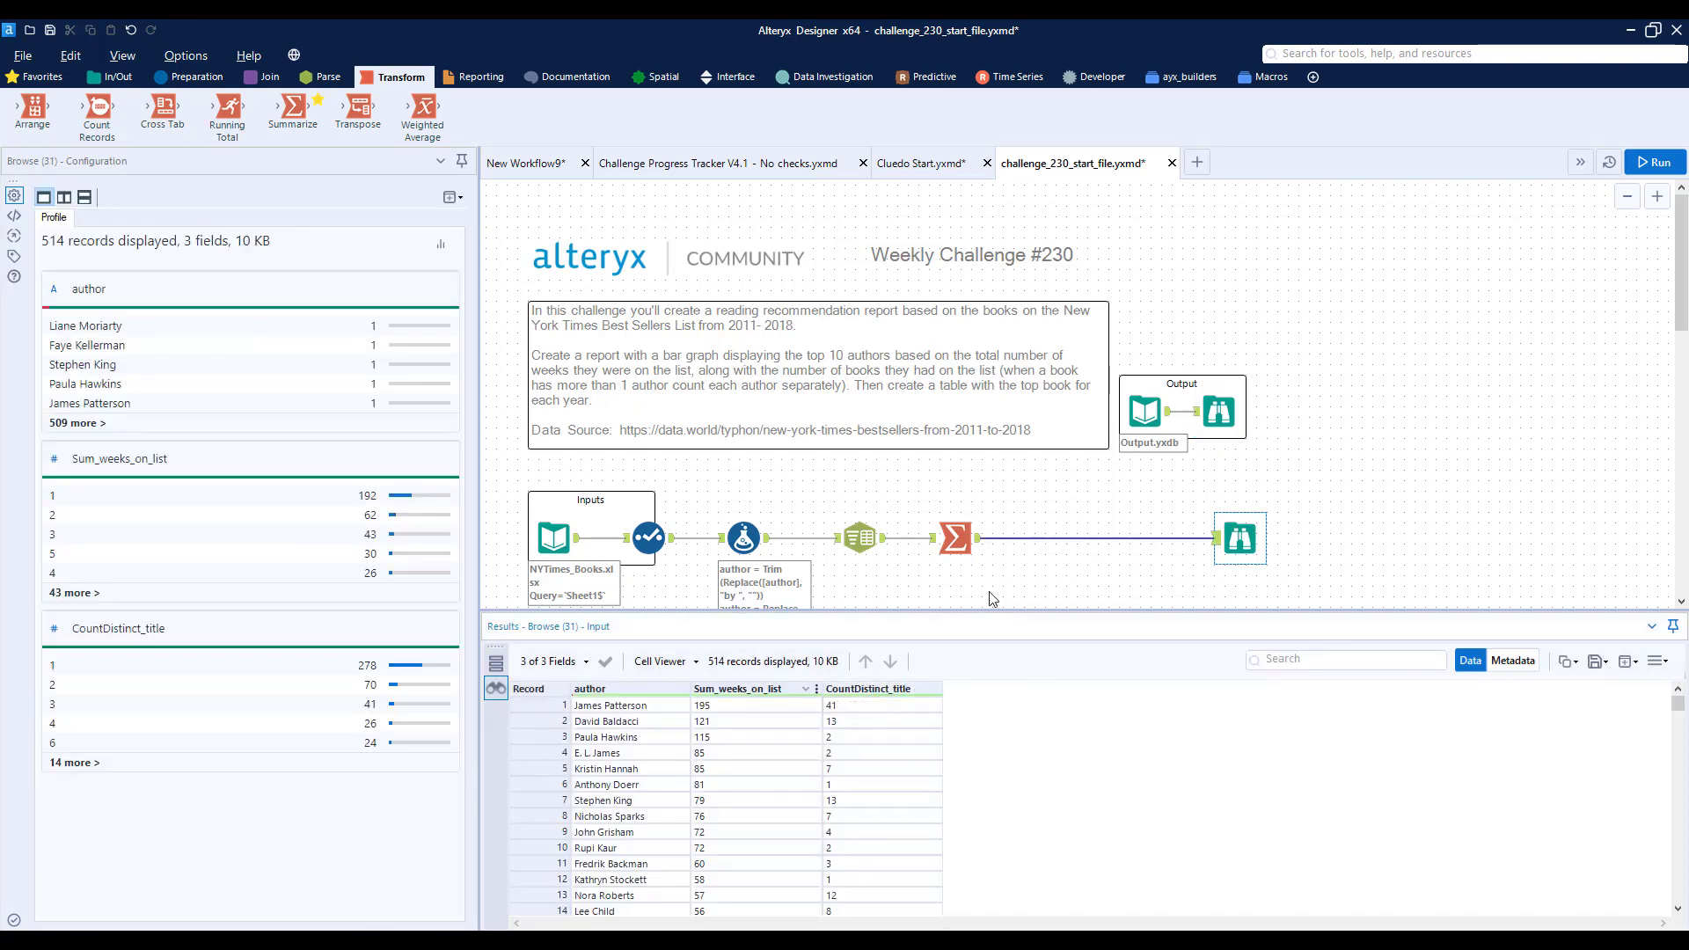
- Insert a Sort tool between the Summarize and Browse tools, ordering Sum_weeks_on_list as Descending
click(189, 76)
drag(1074, 106, 1049, 538)
click(111, 248)
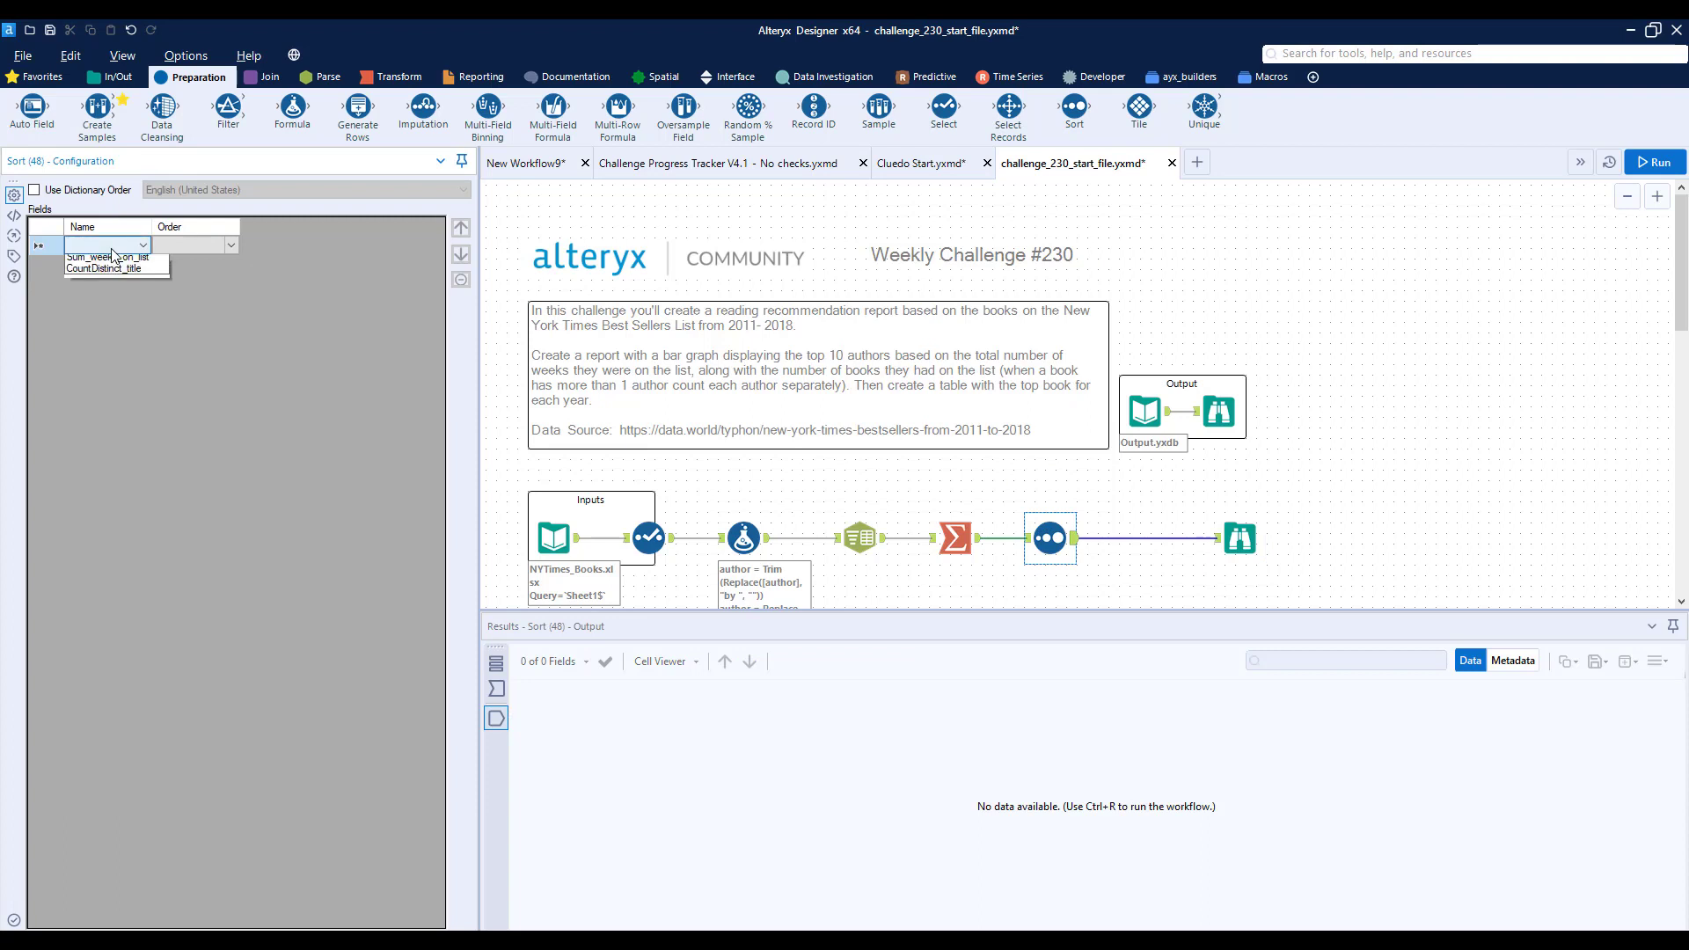
click(117, 273)
click(236, 263)
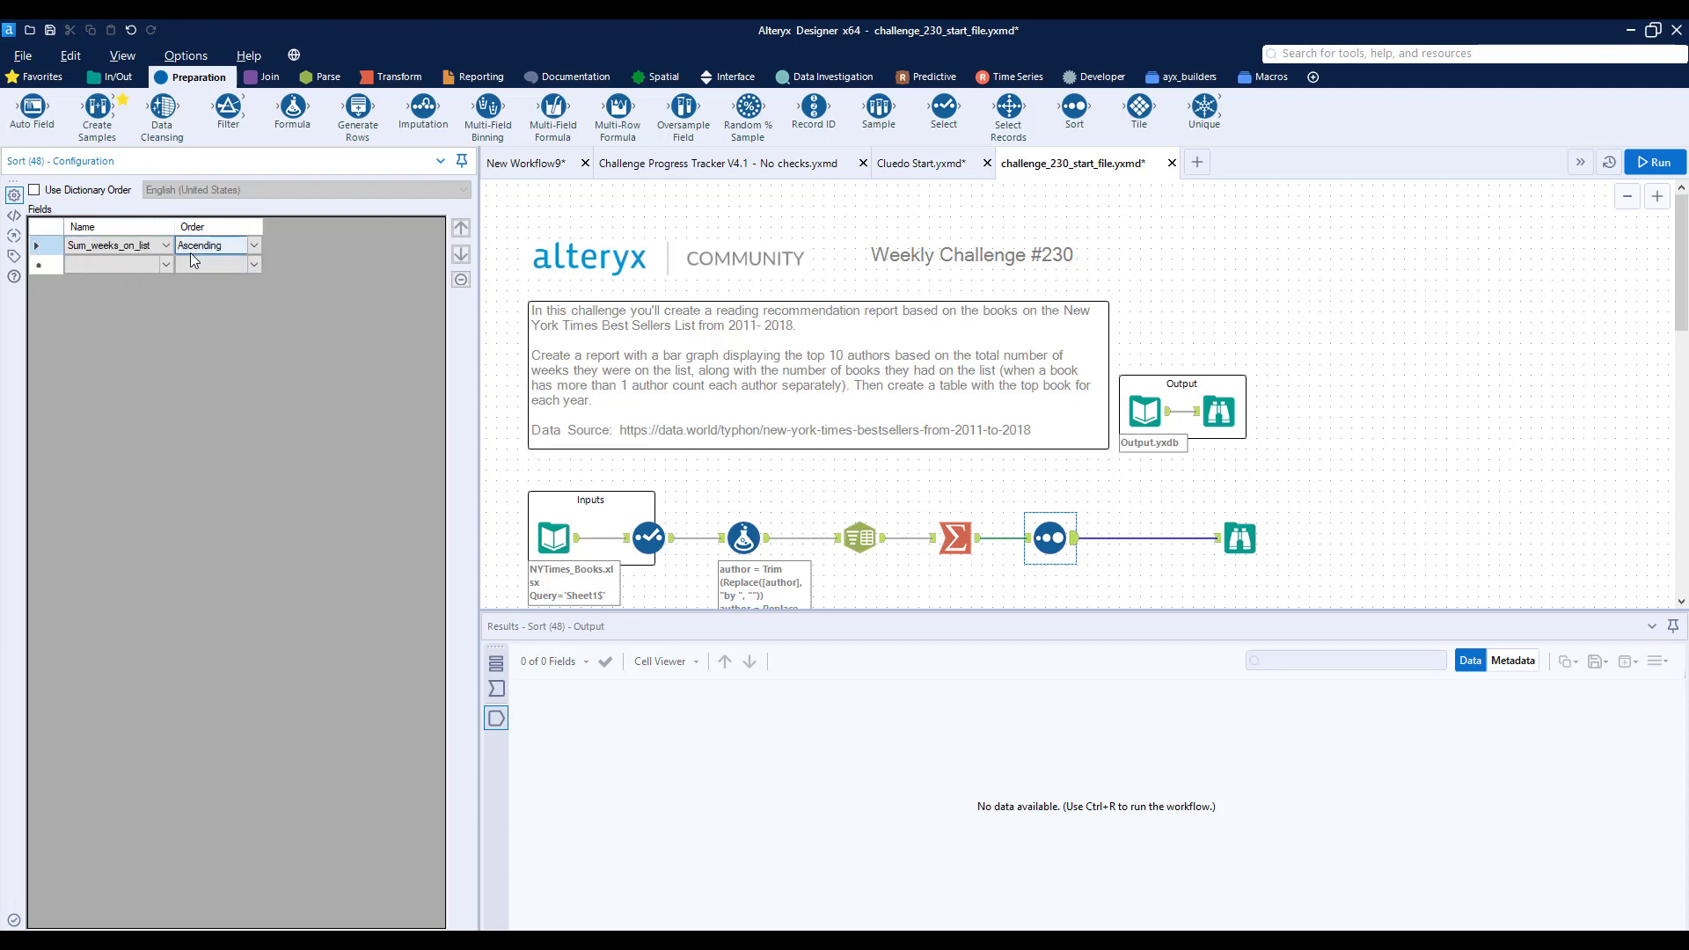
click(254, 246)
click(209, 275)
- Run the workflow and review the order of the top authors in the Browse results
click(1653, 171)
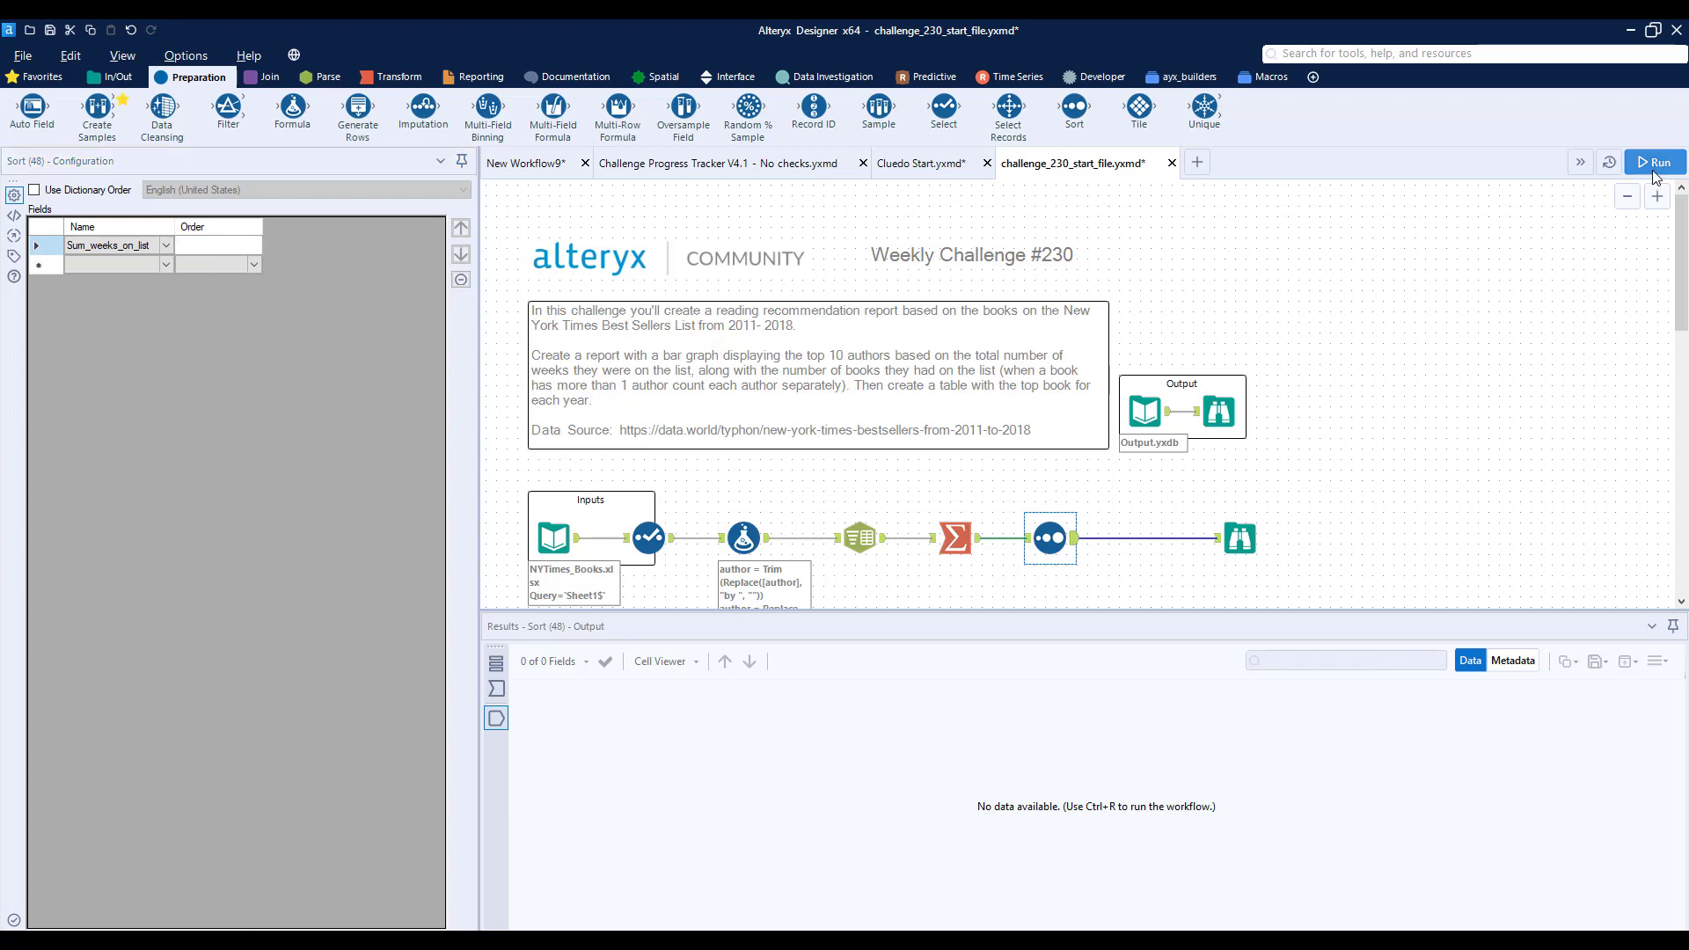
click(1245, 550)
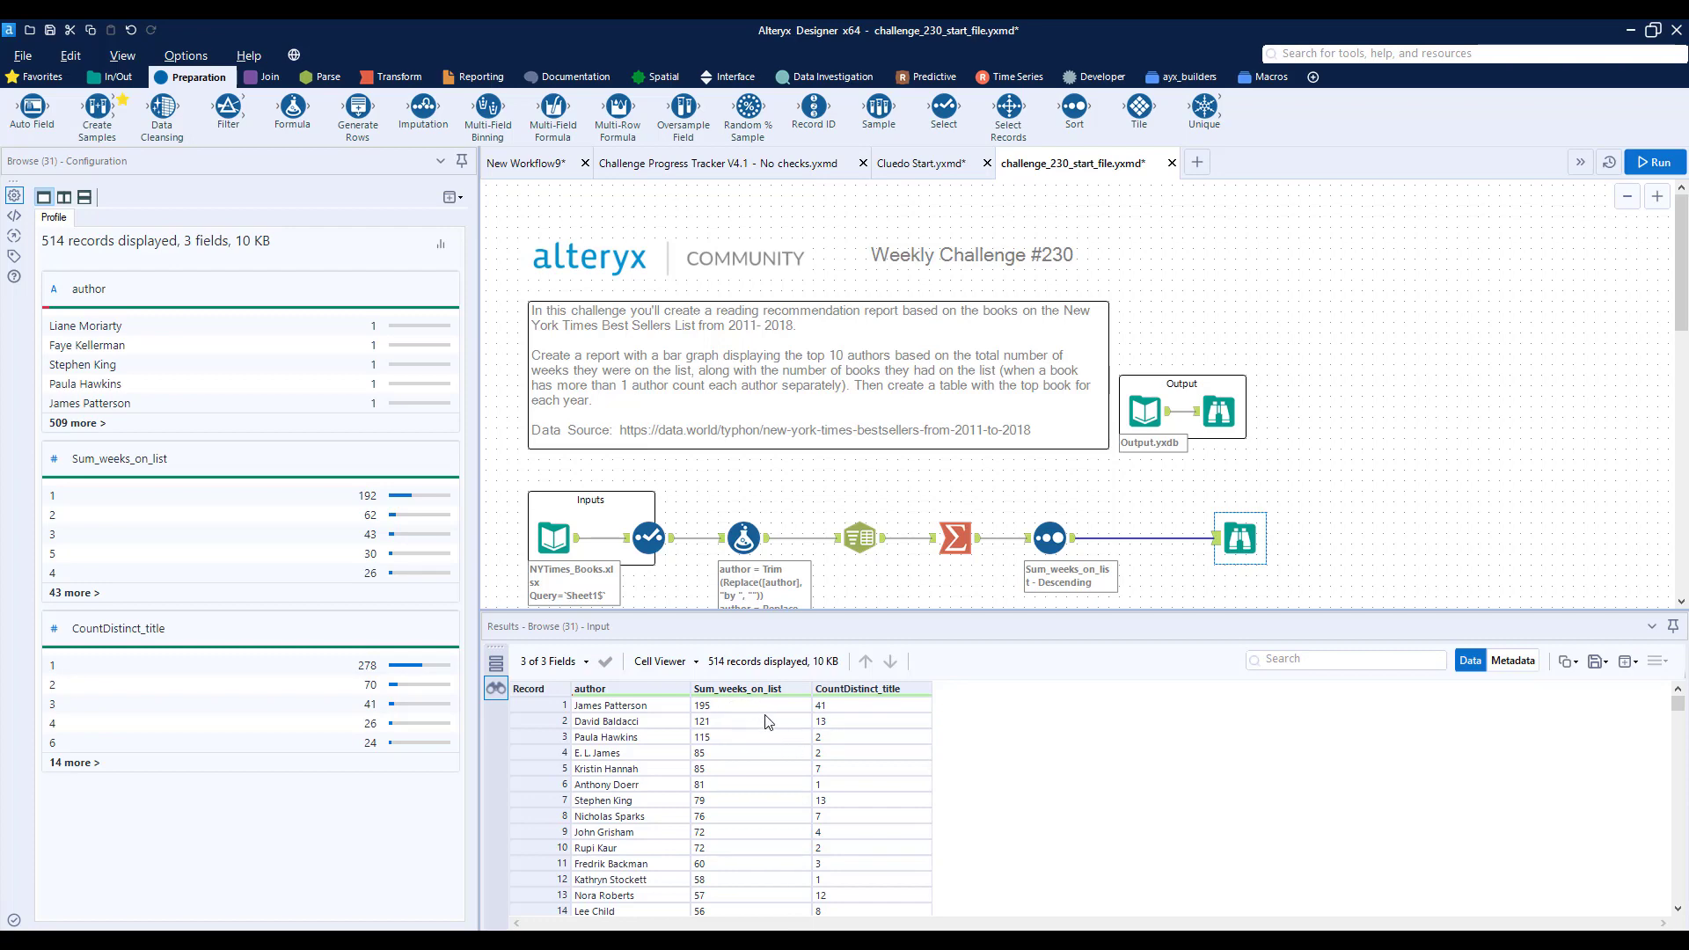
click(641, 755)
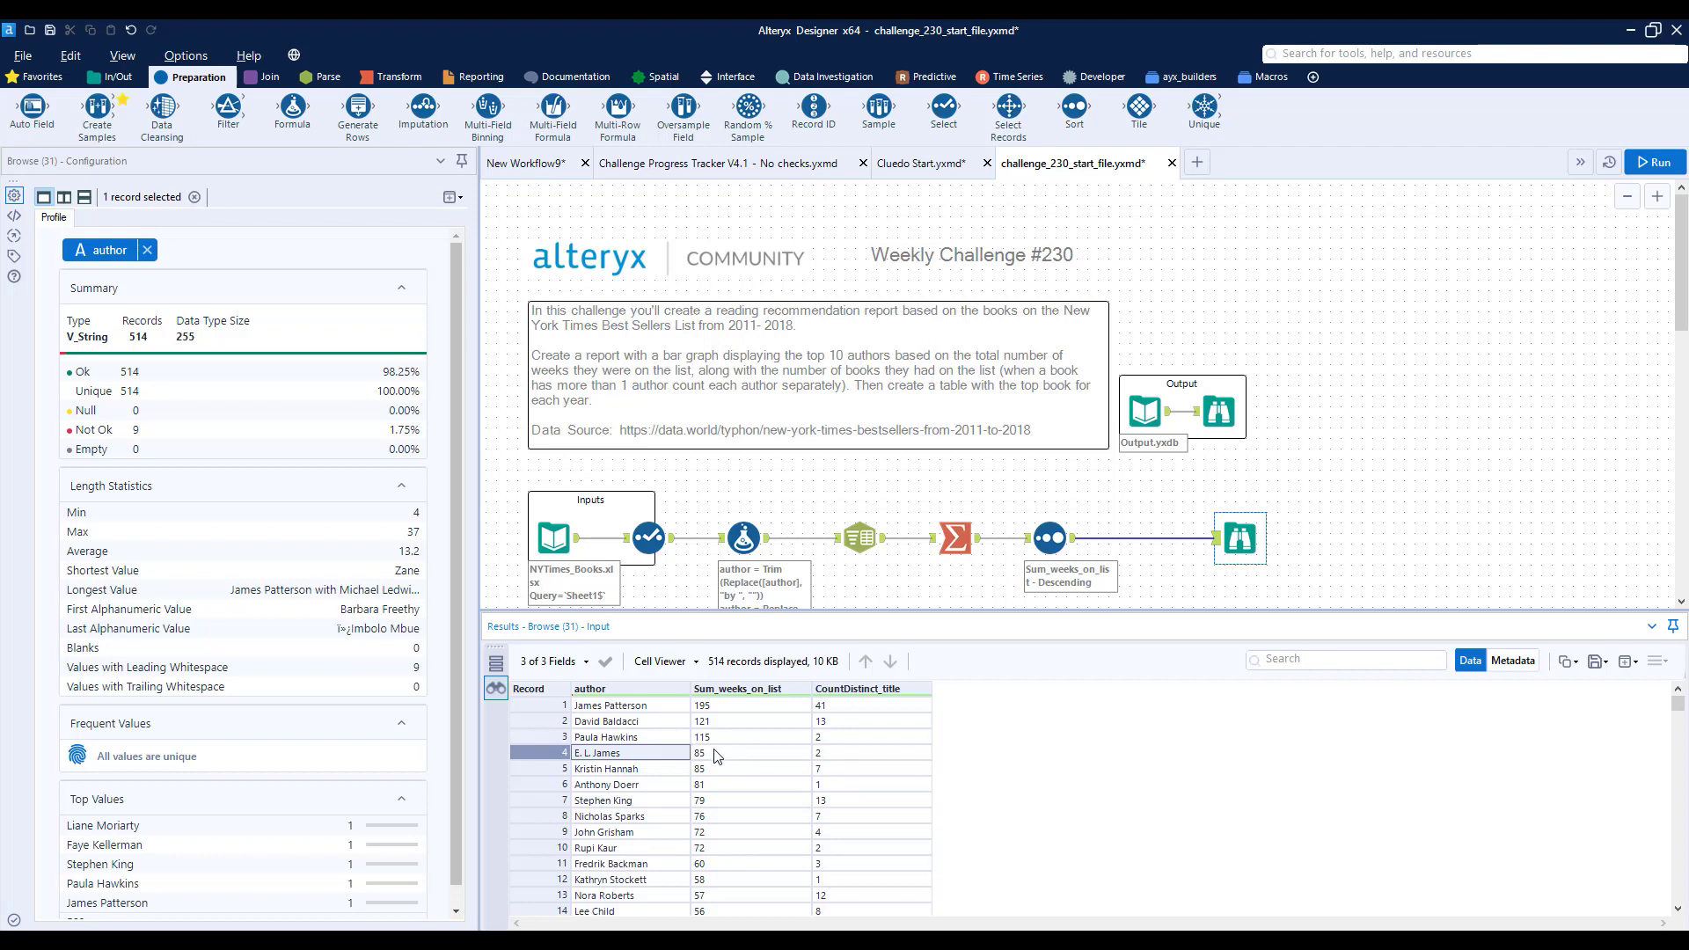
click(654, 786)
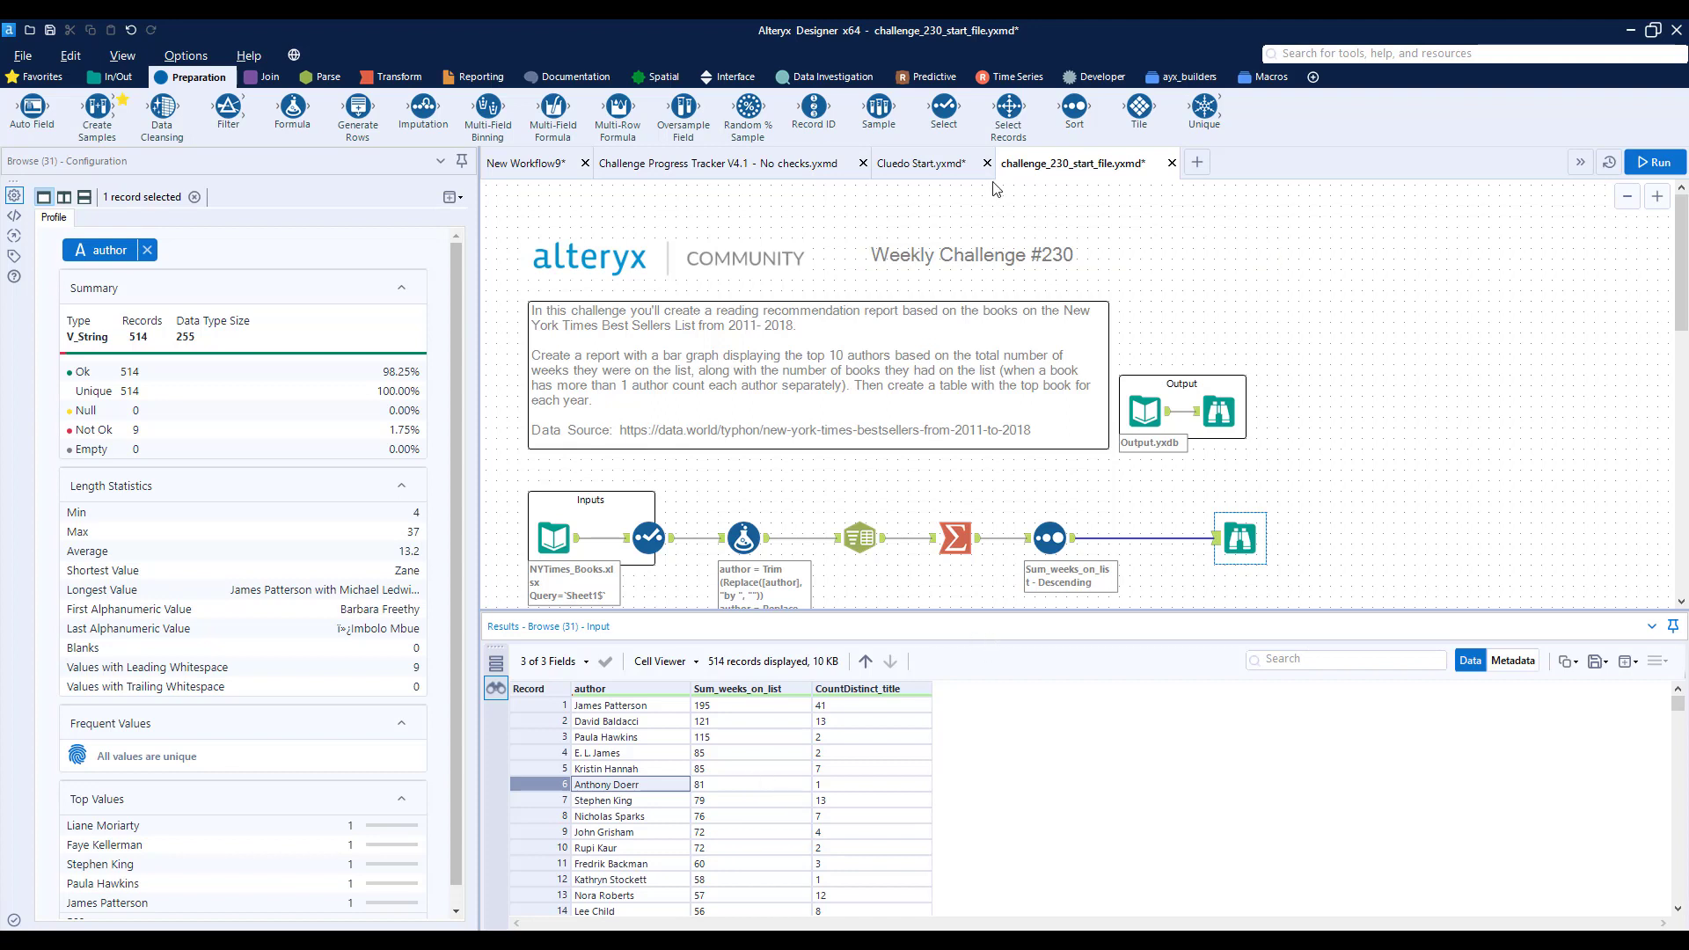
- Insert a Sample tool between the Sort and Browse tools to keep the first 10 rows, run the workflow and view the Browse results
drag(878, 110, 1155, 537)
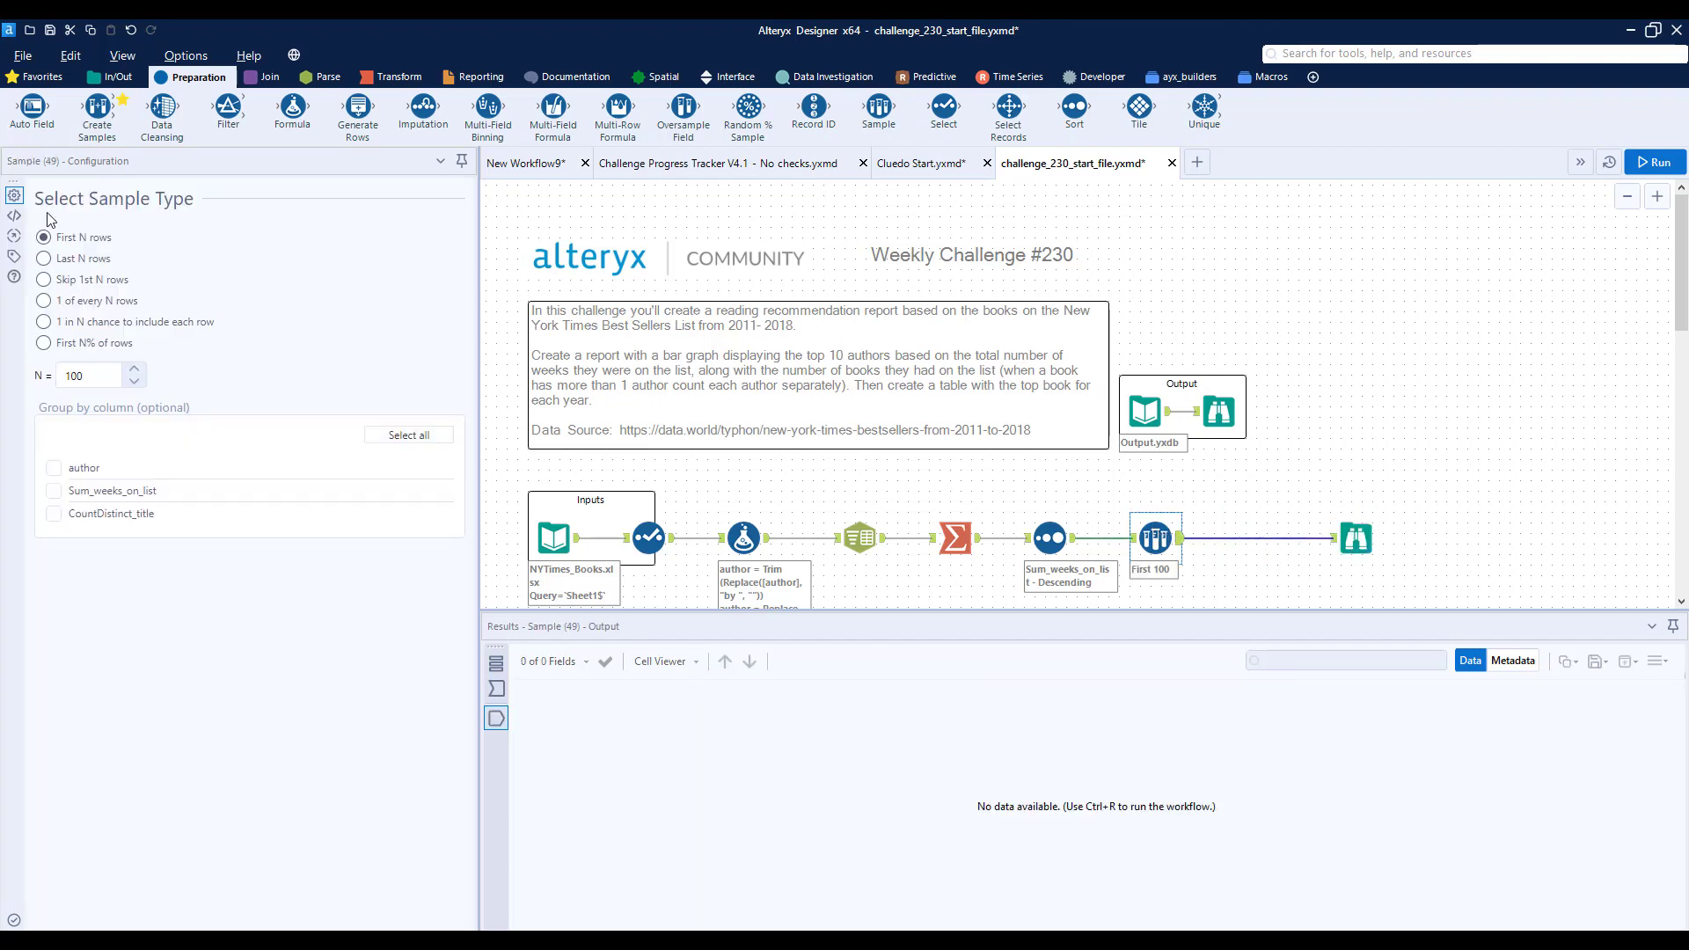
click(56, 472)
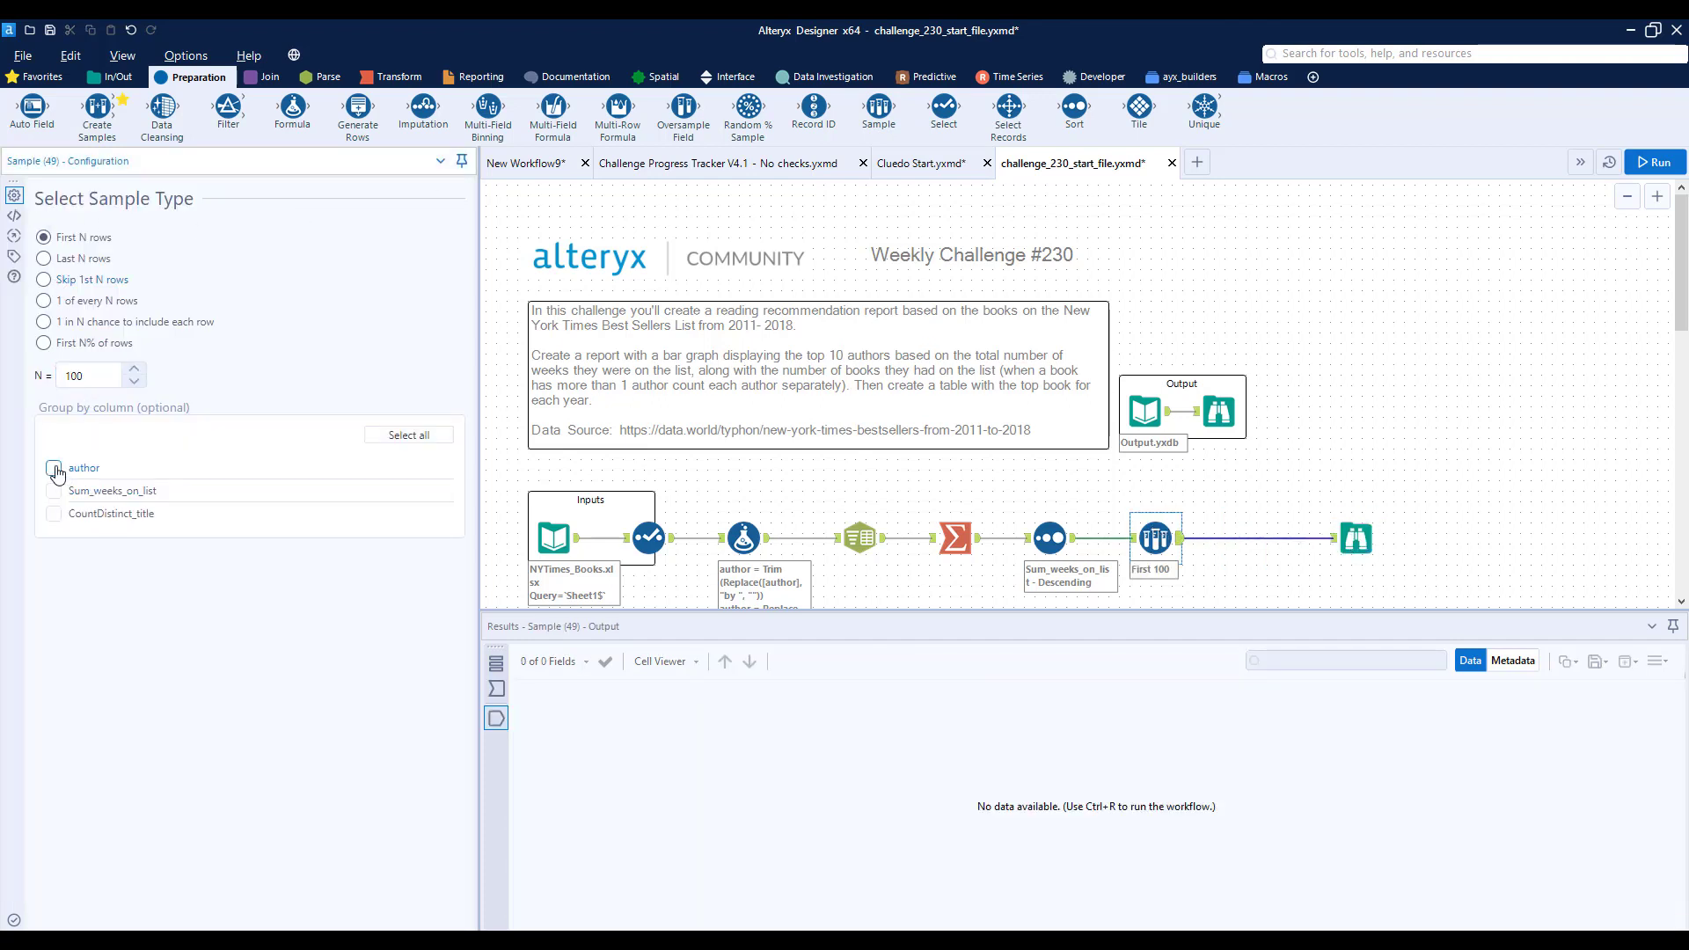
click(98, 378)
key(ctrl+r)
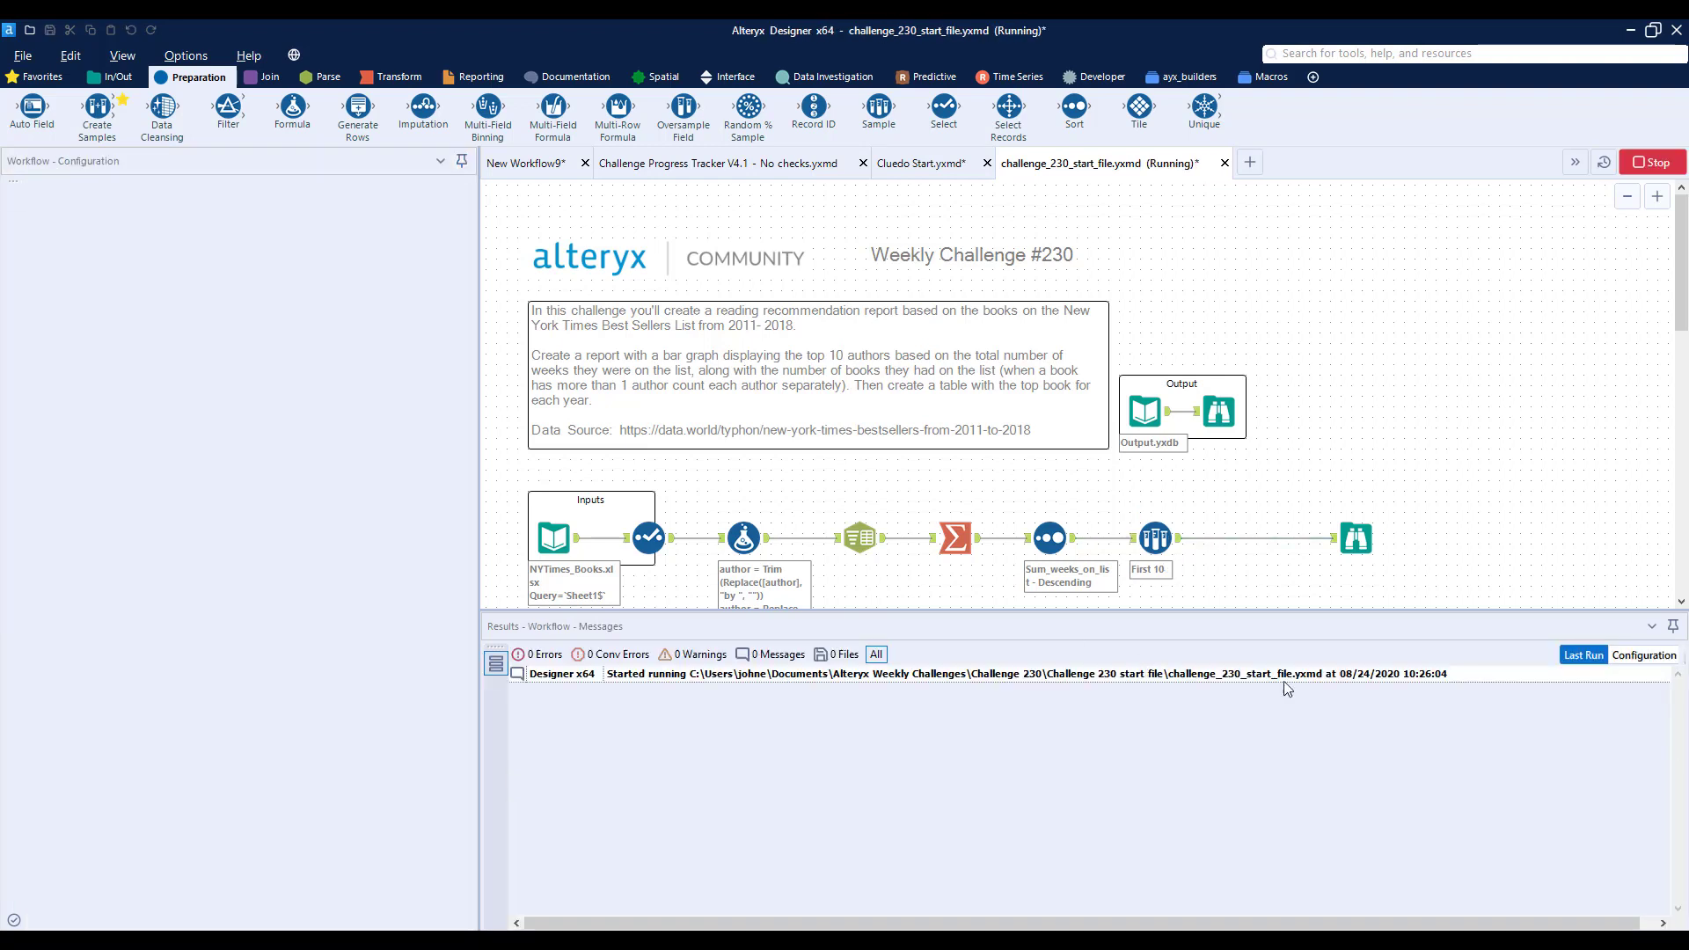
click(1356, 535)
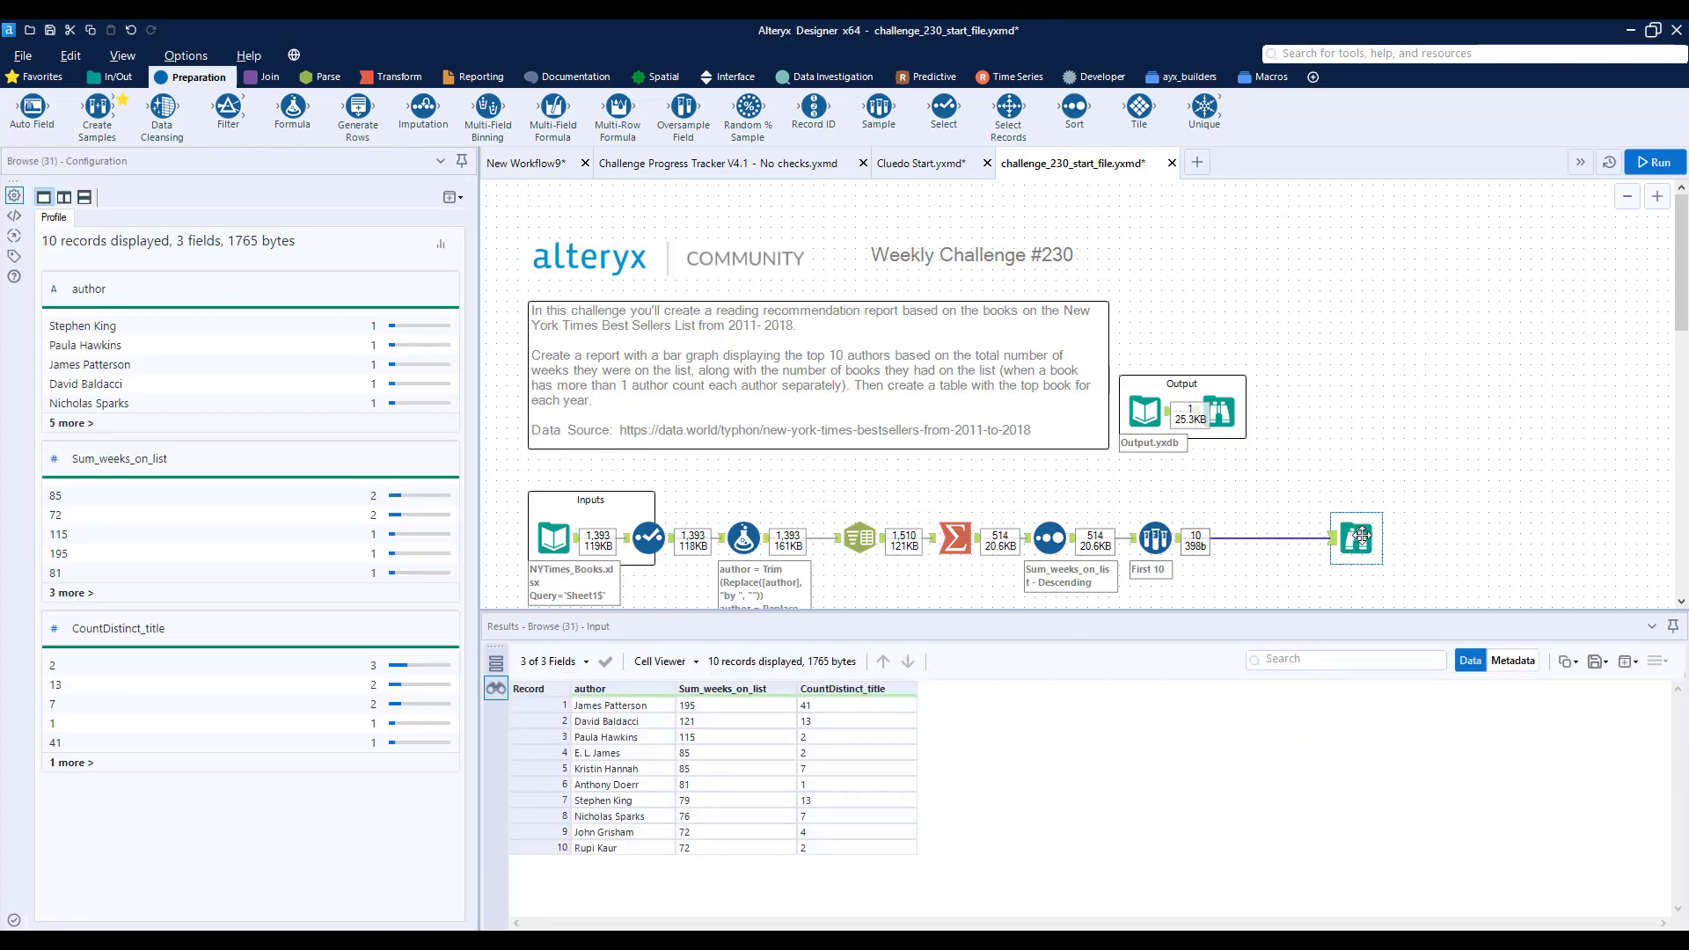
- Make room before the Browse tool, insert an Interactive Chart tool after the Sample tool and open its chart configuration
drag(1361, 536, 1456, 537)
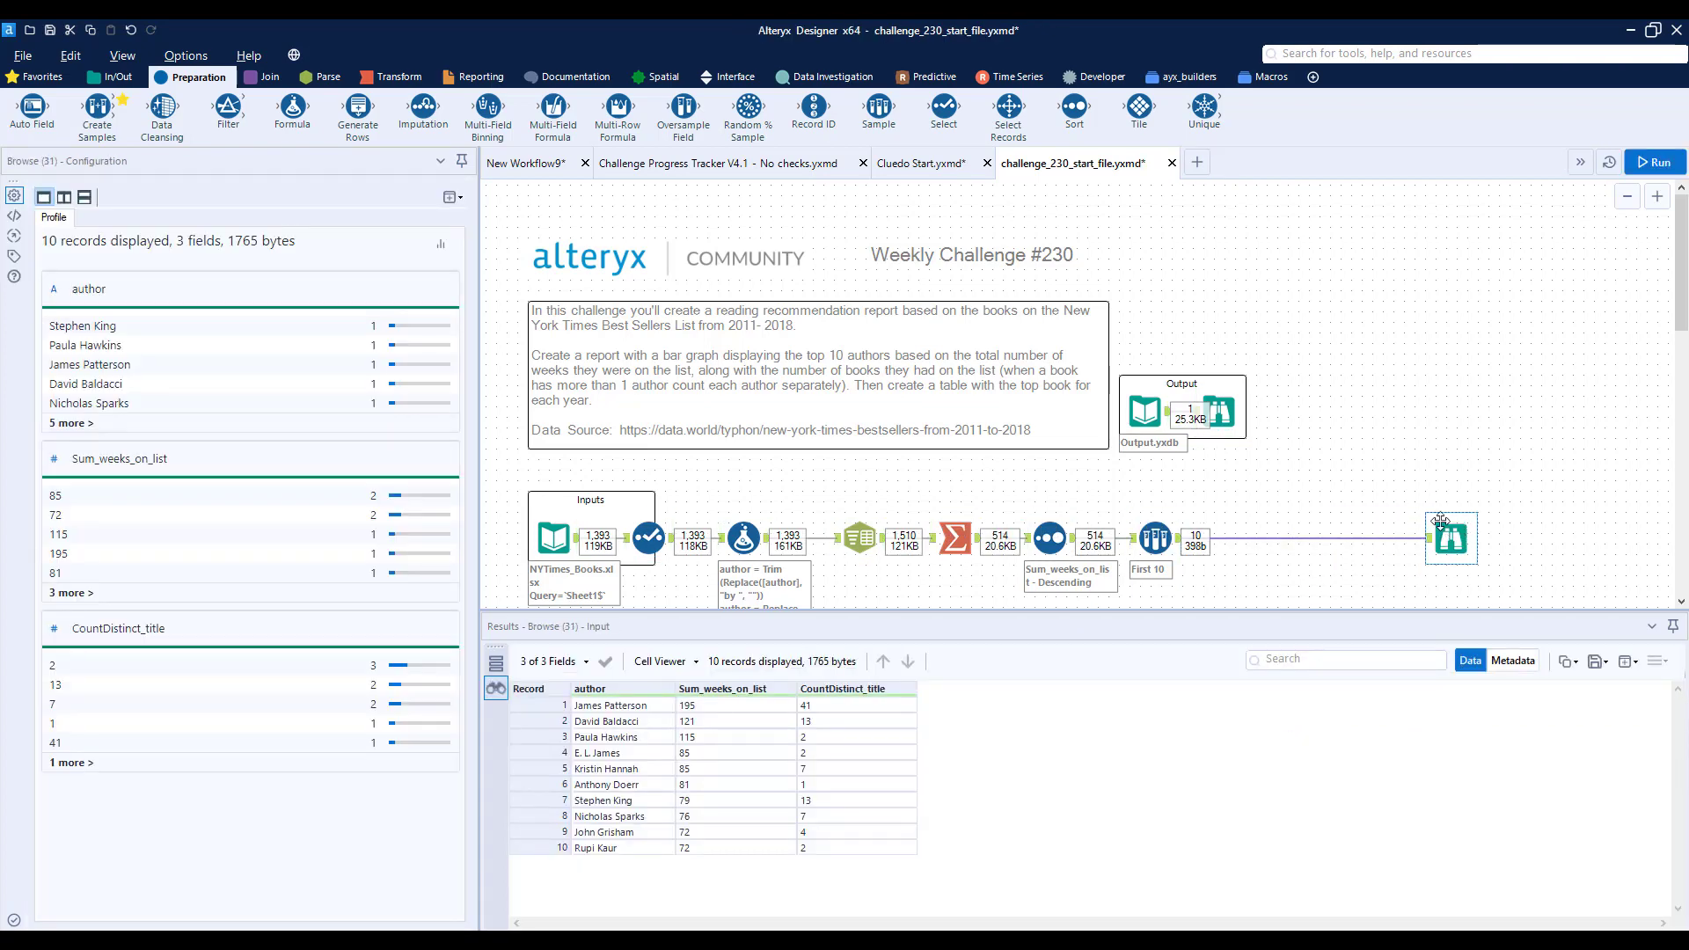
click(475, 76)
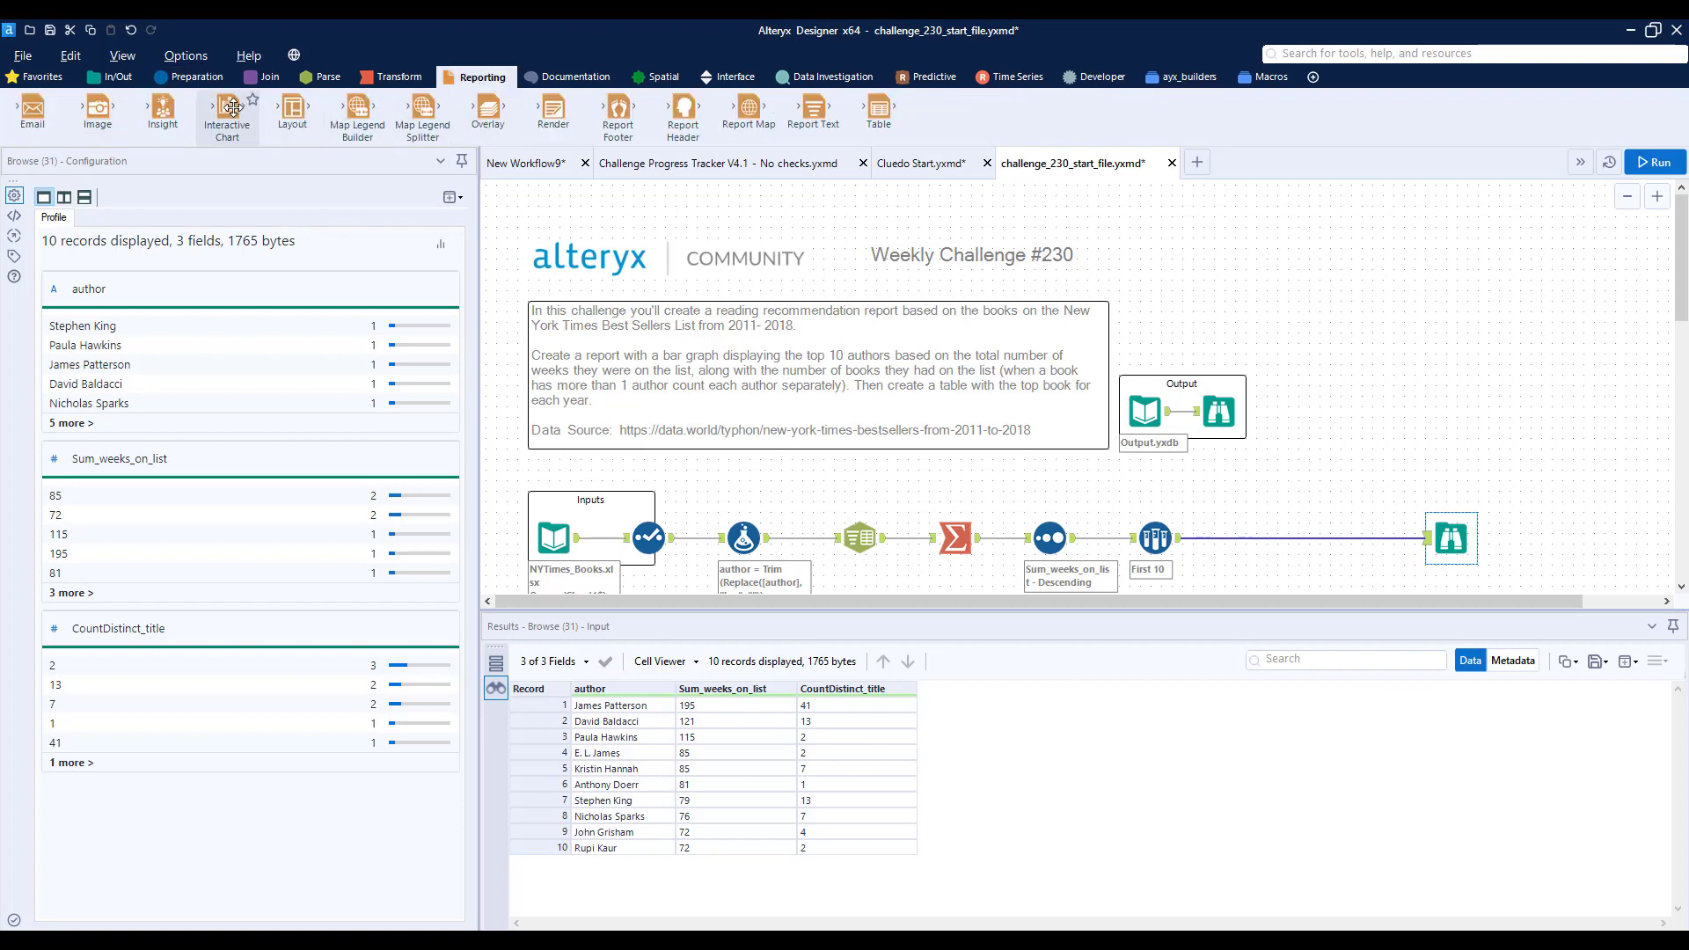
drag(226, 110, 1252, 537)
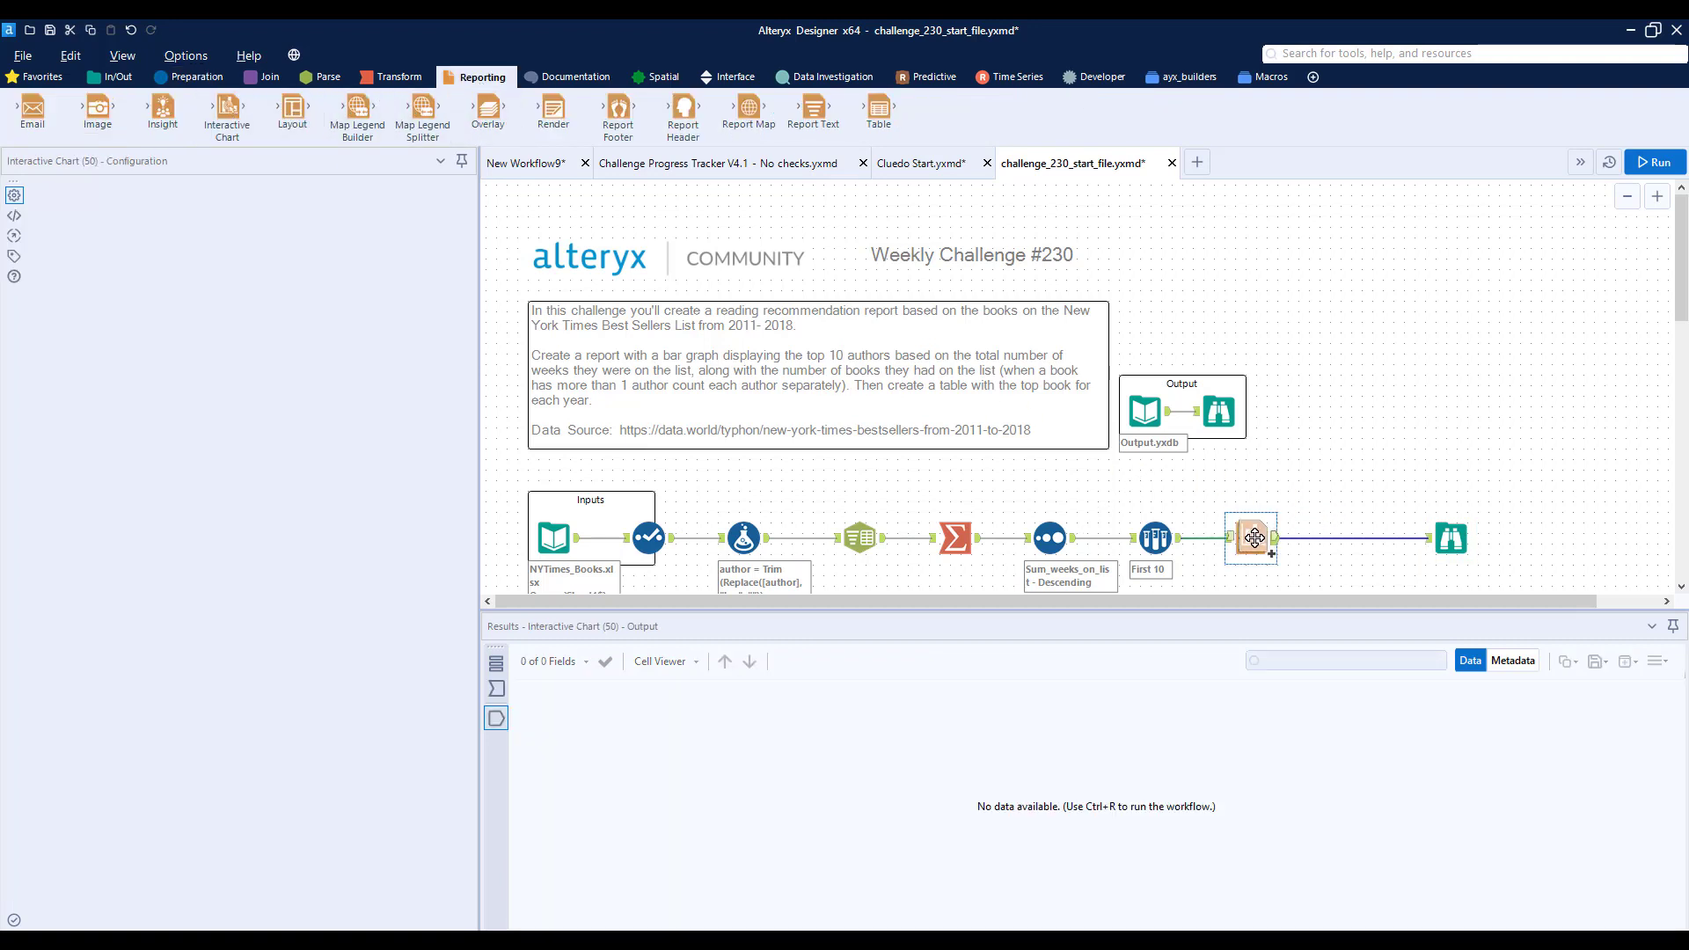
click(107, 302)
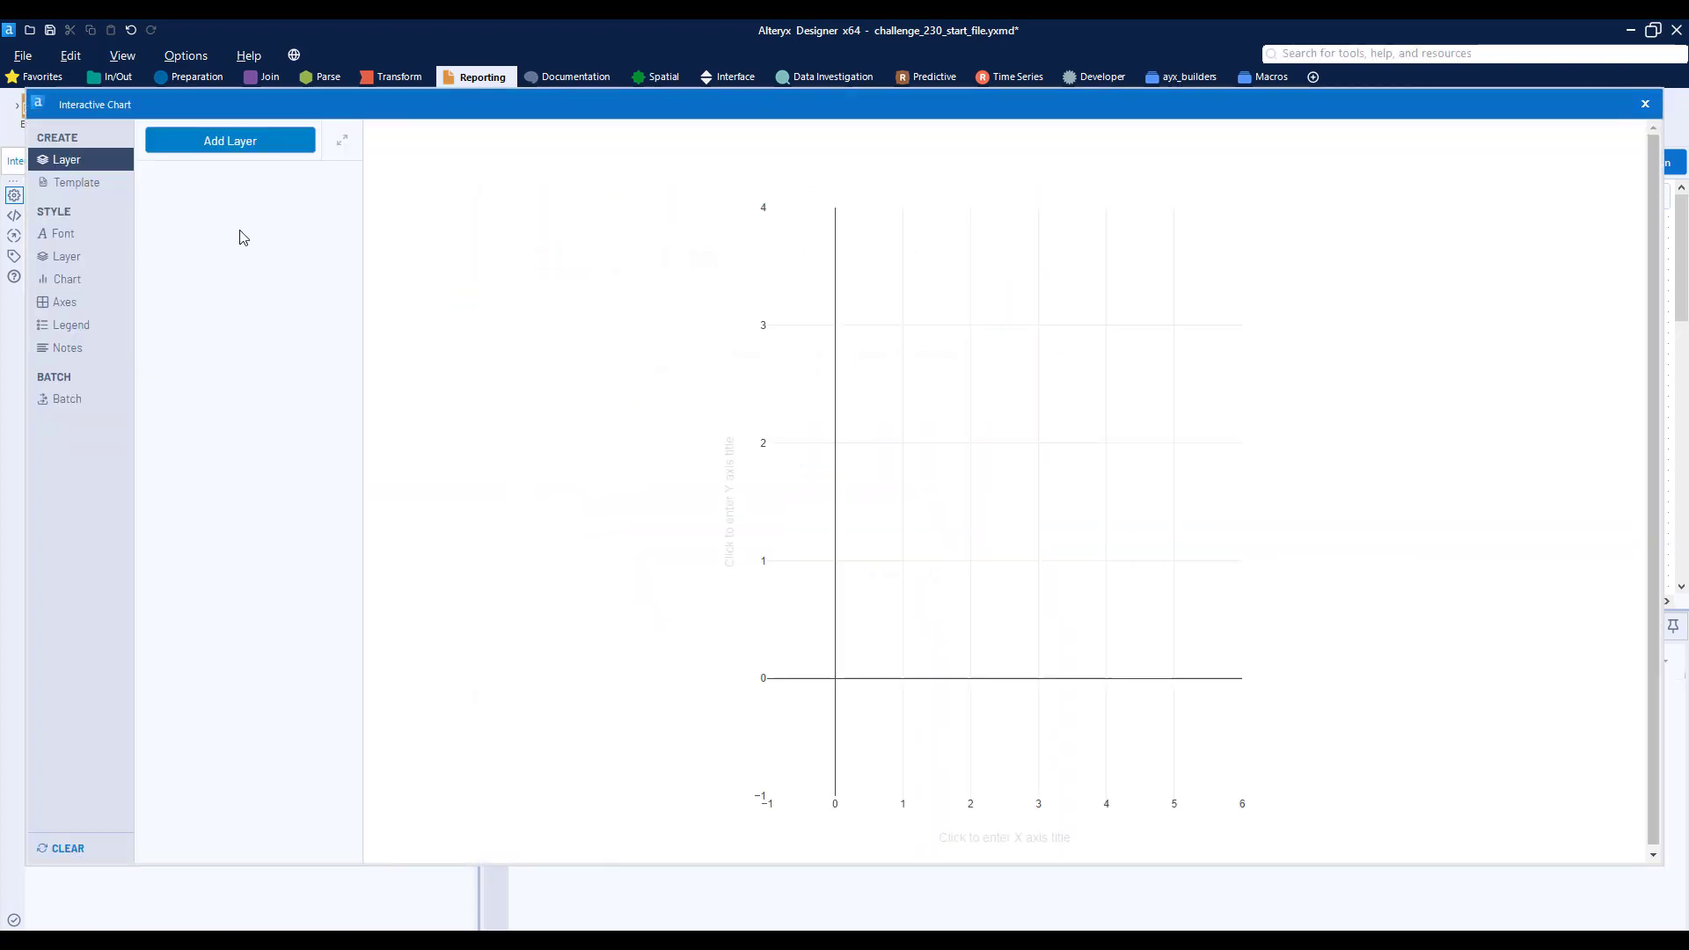
- Add a bar layer named Weeks on List with author on X and Sum_weeks_on_list on Y
click(199, 142)
drag(207, 274, 68, 264)
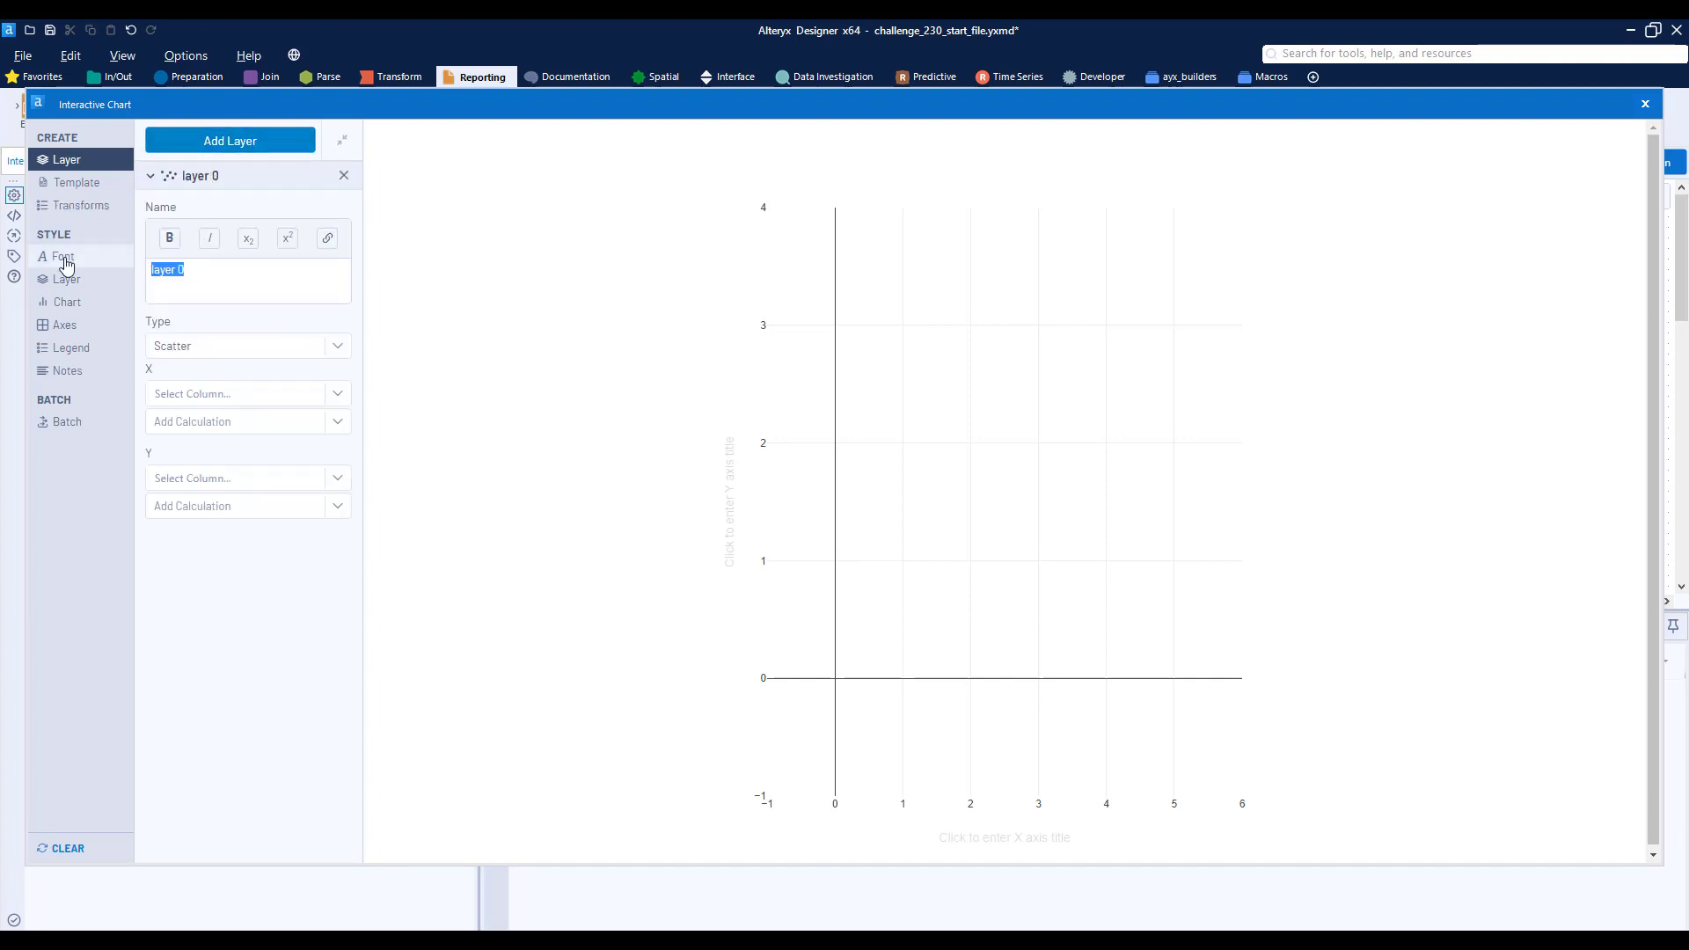
text(Weeks on List)
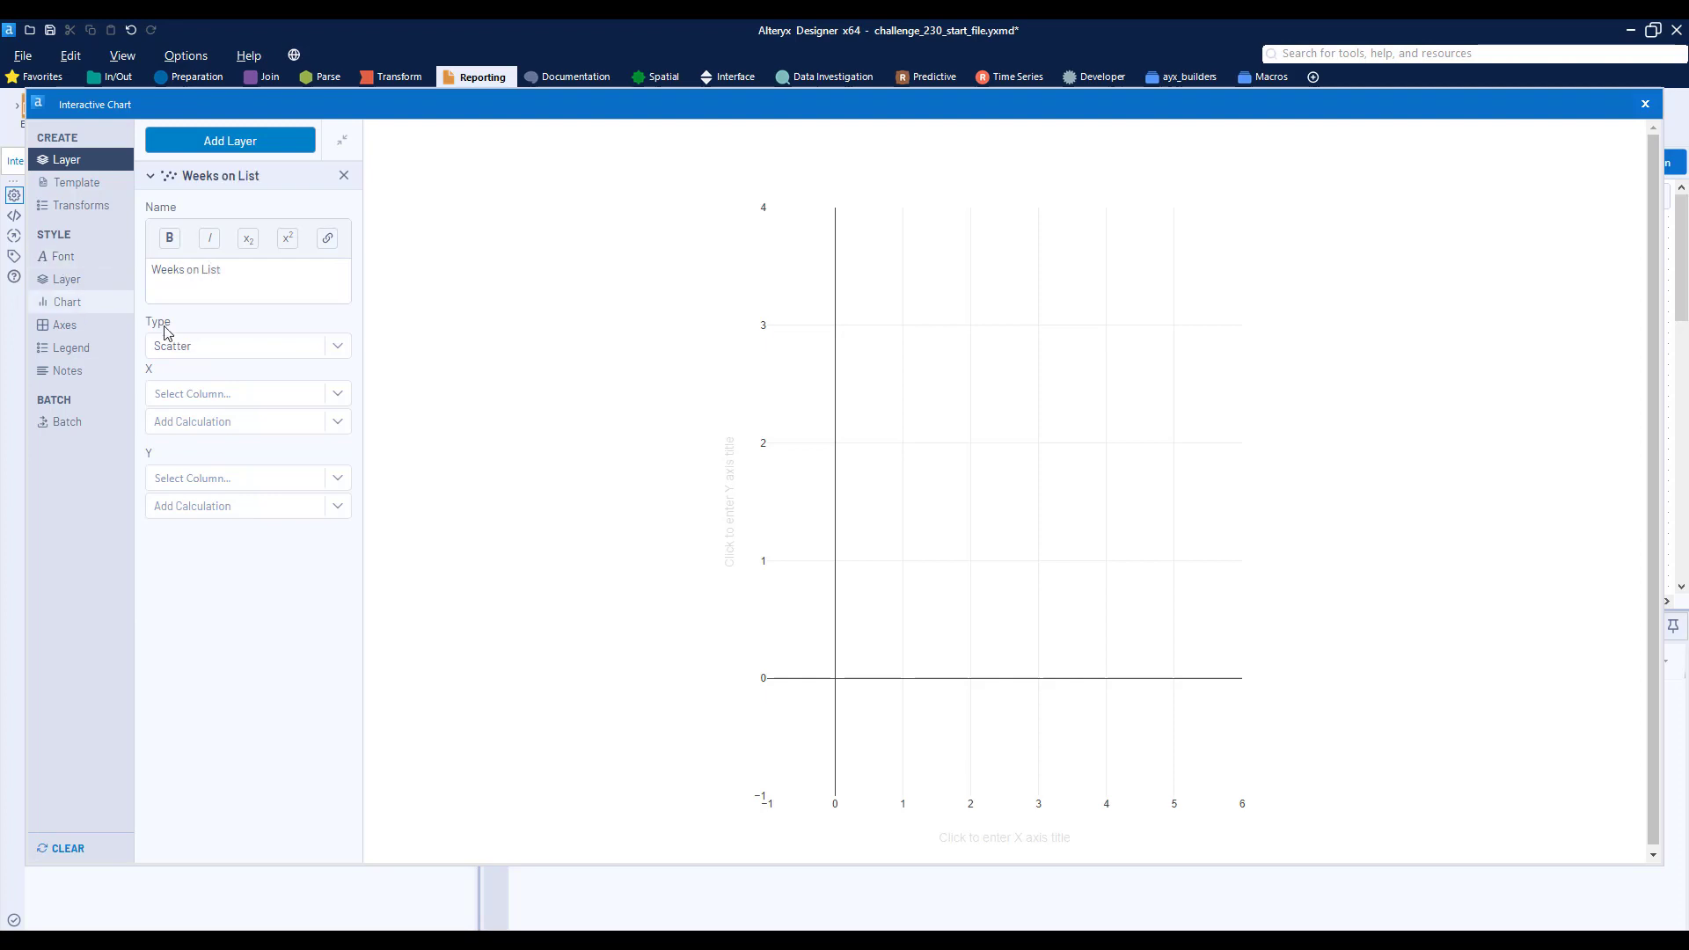
click(226, 347)
click(213, 391)
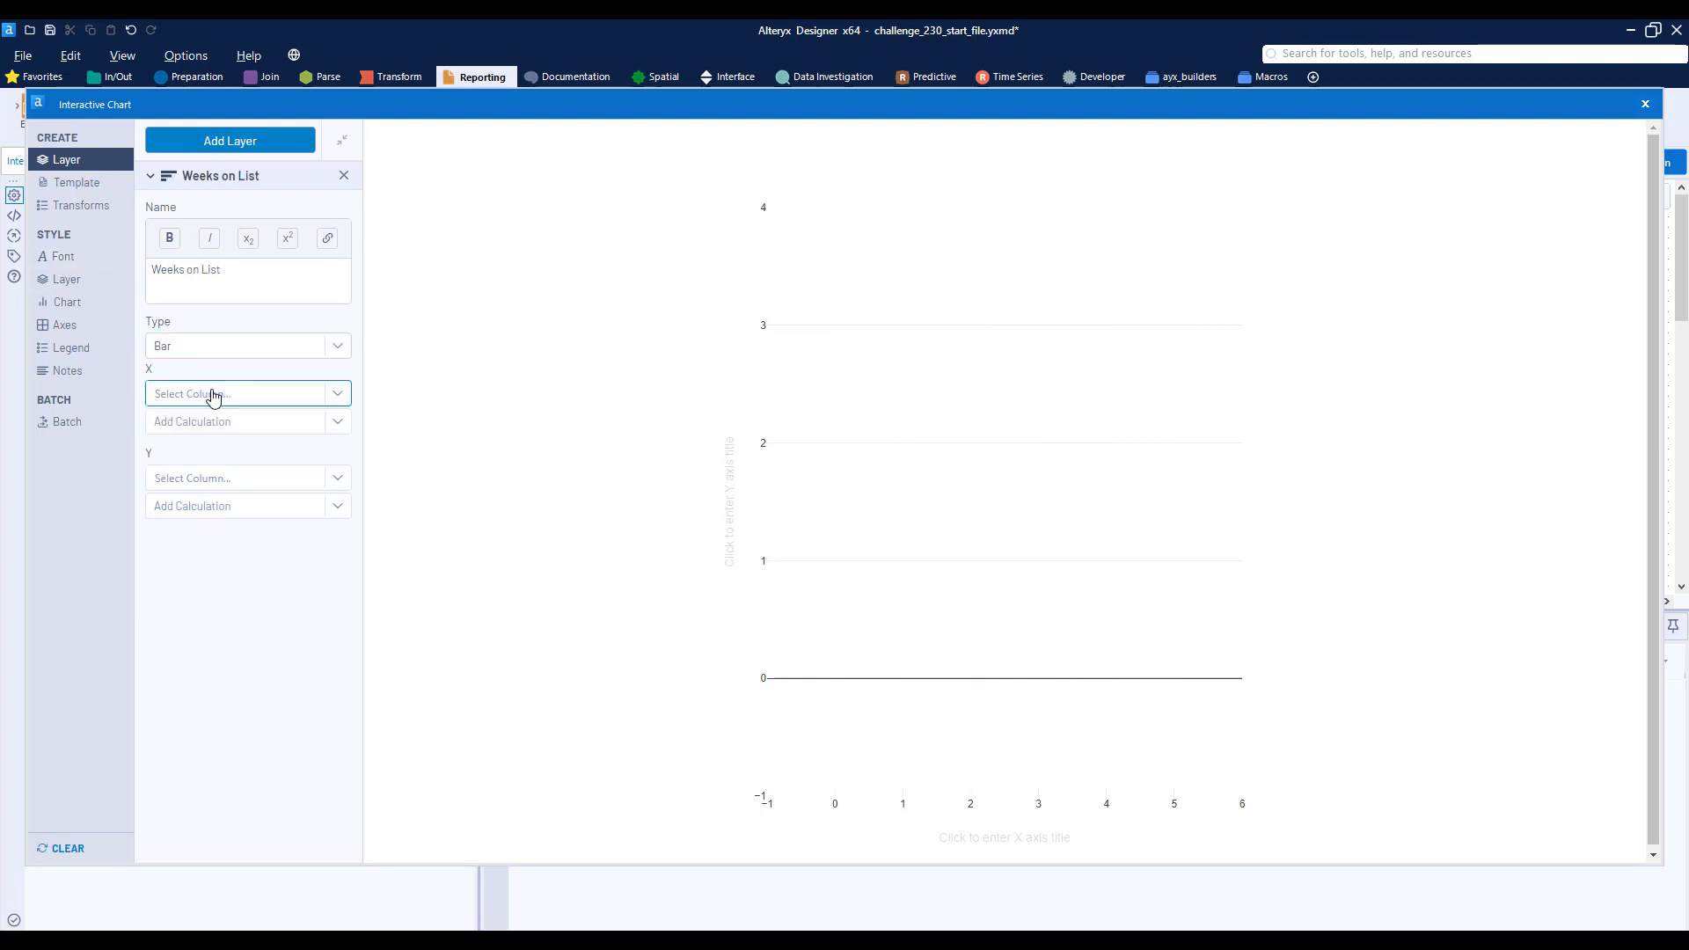
click(212, 392)
click(210, 419)
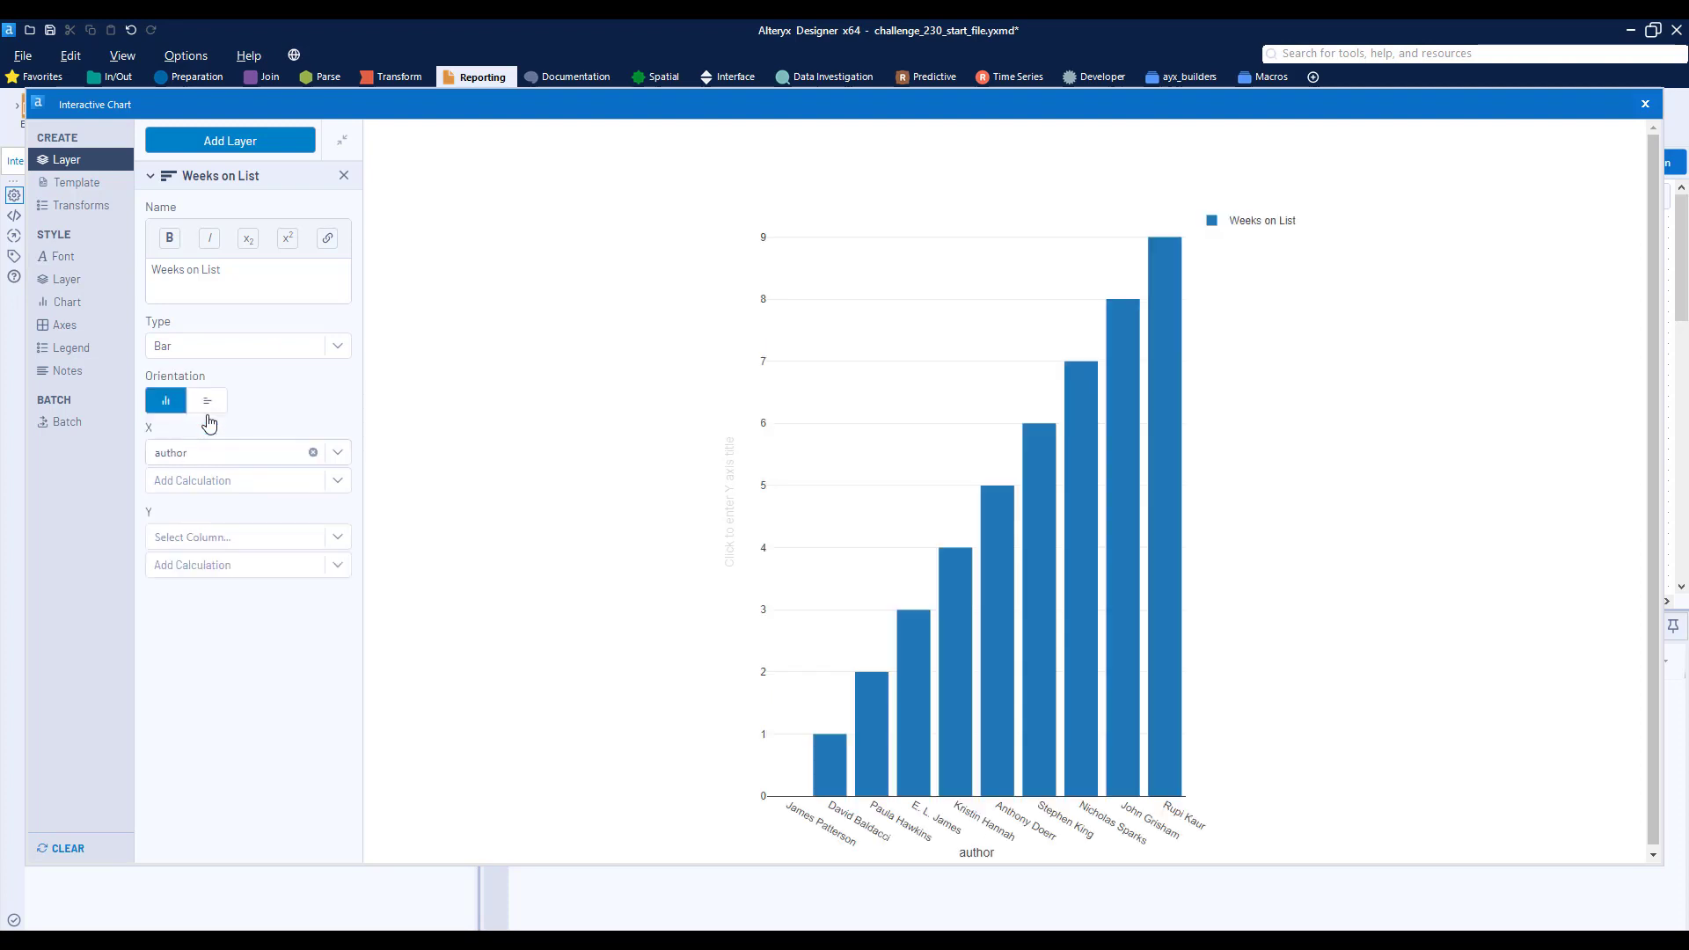
click(237, 533)
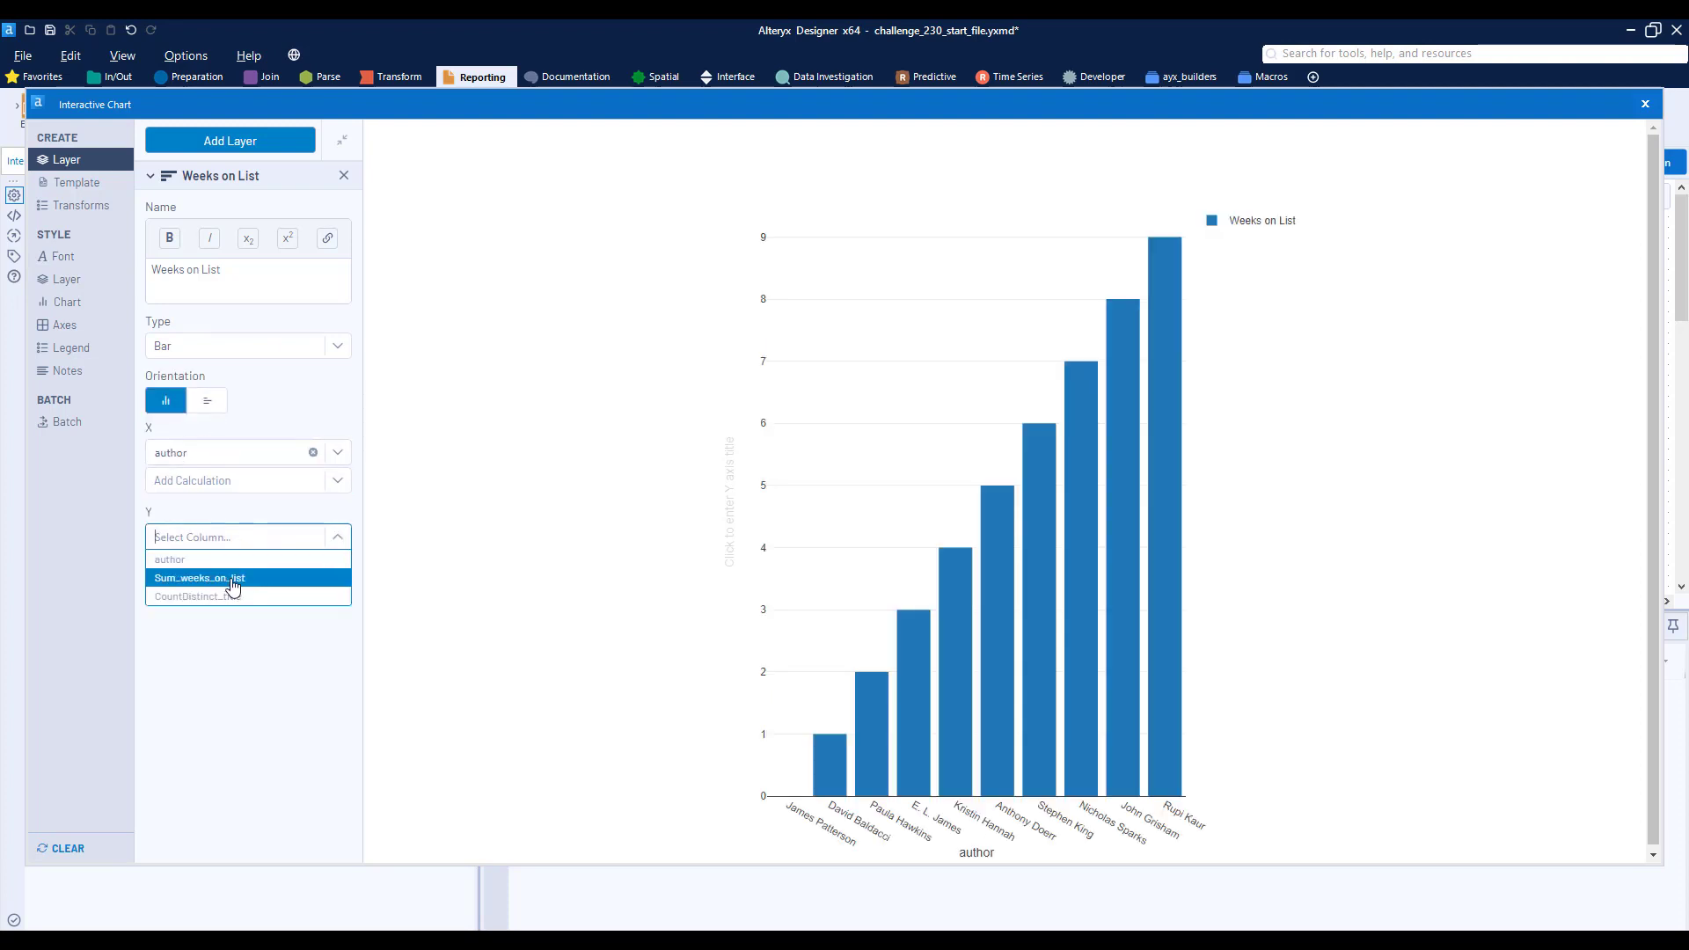
click(233, 581)
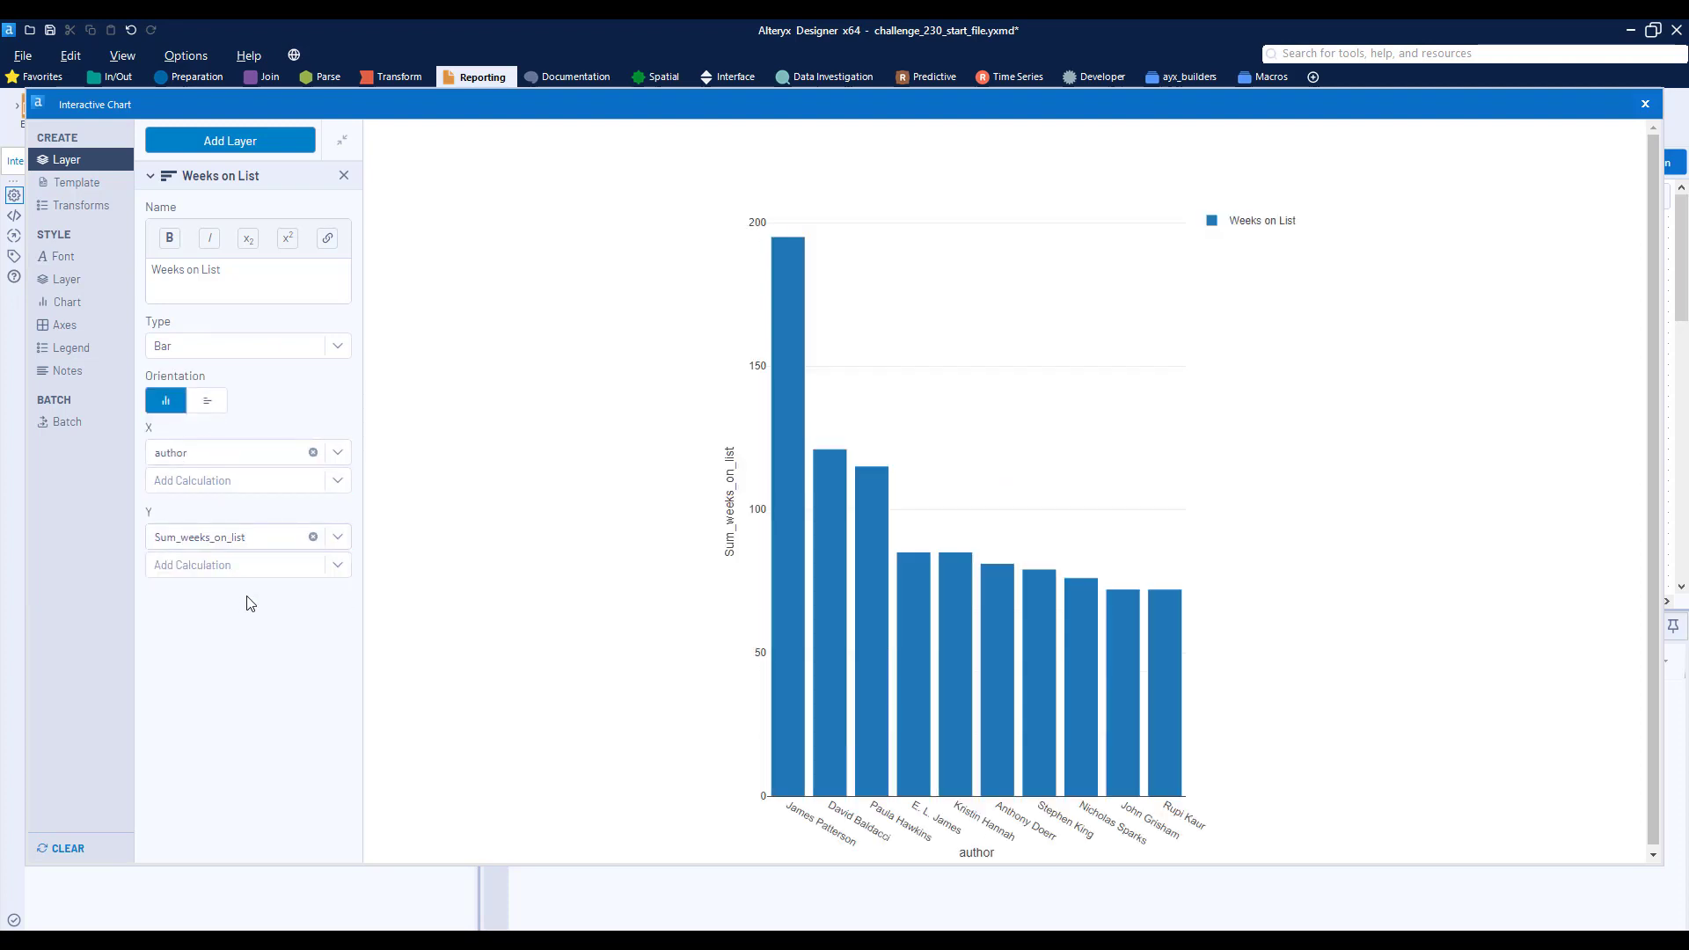
- Add a scatter layer named Books On List with author on X and CountDistinct_title on Y
click(227, 141)
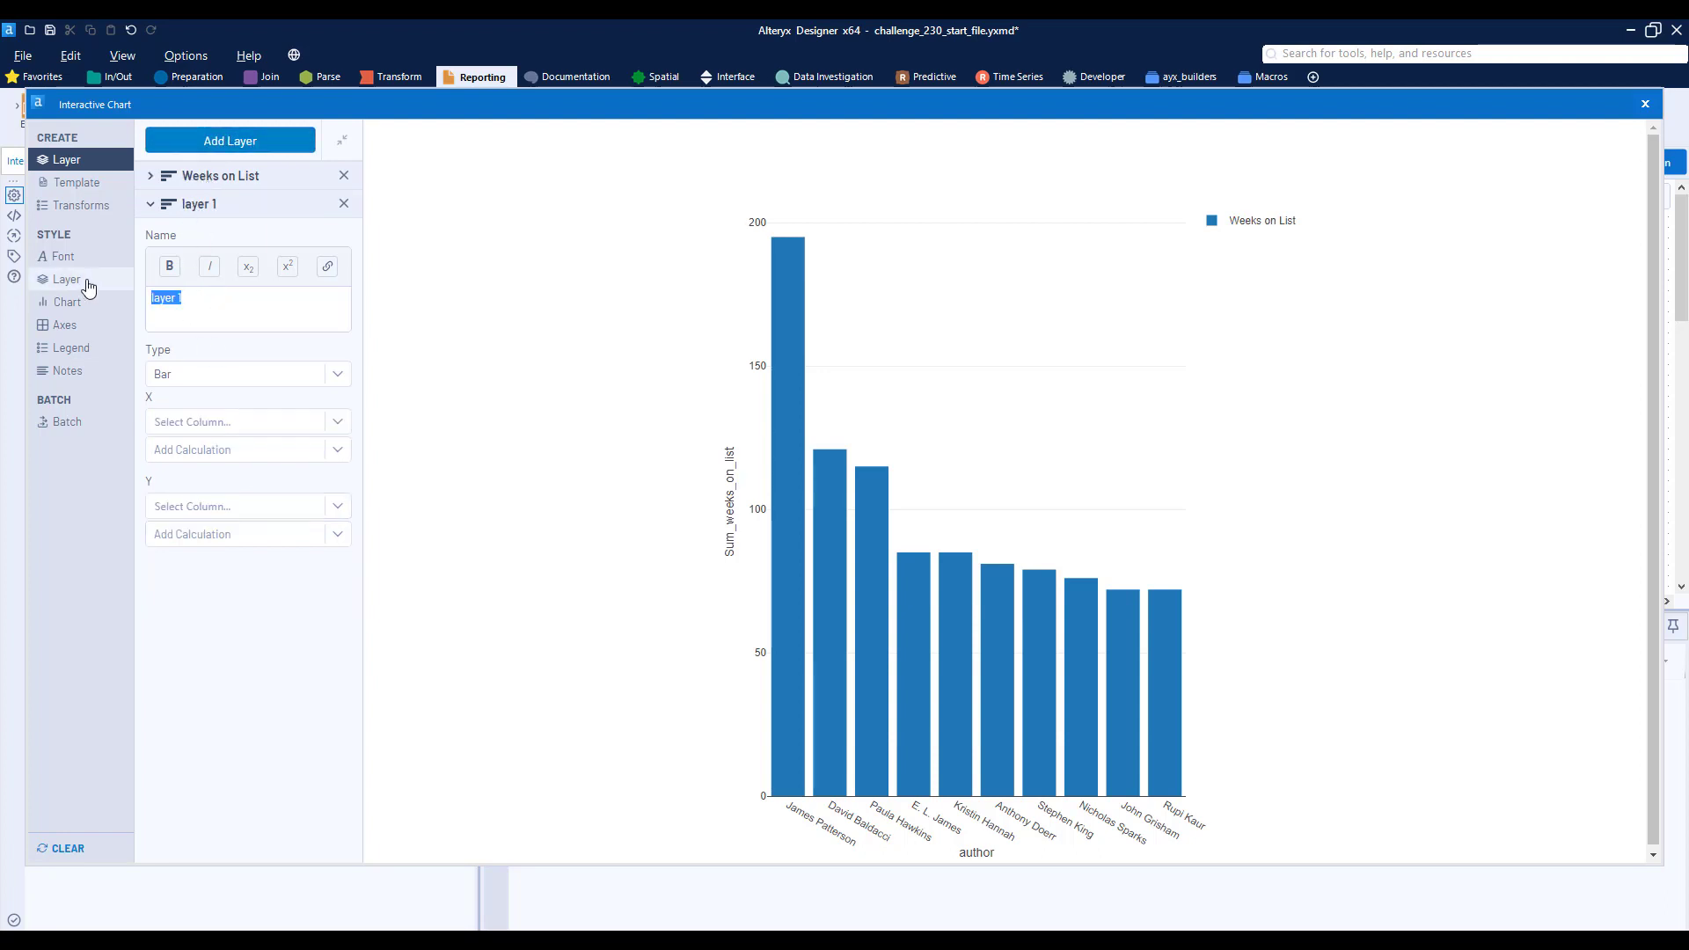
text(Books On List)
click(197, 377)
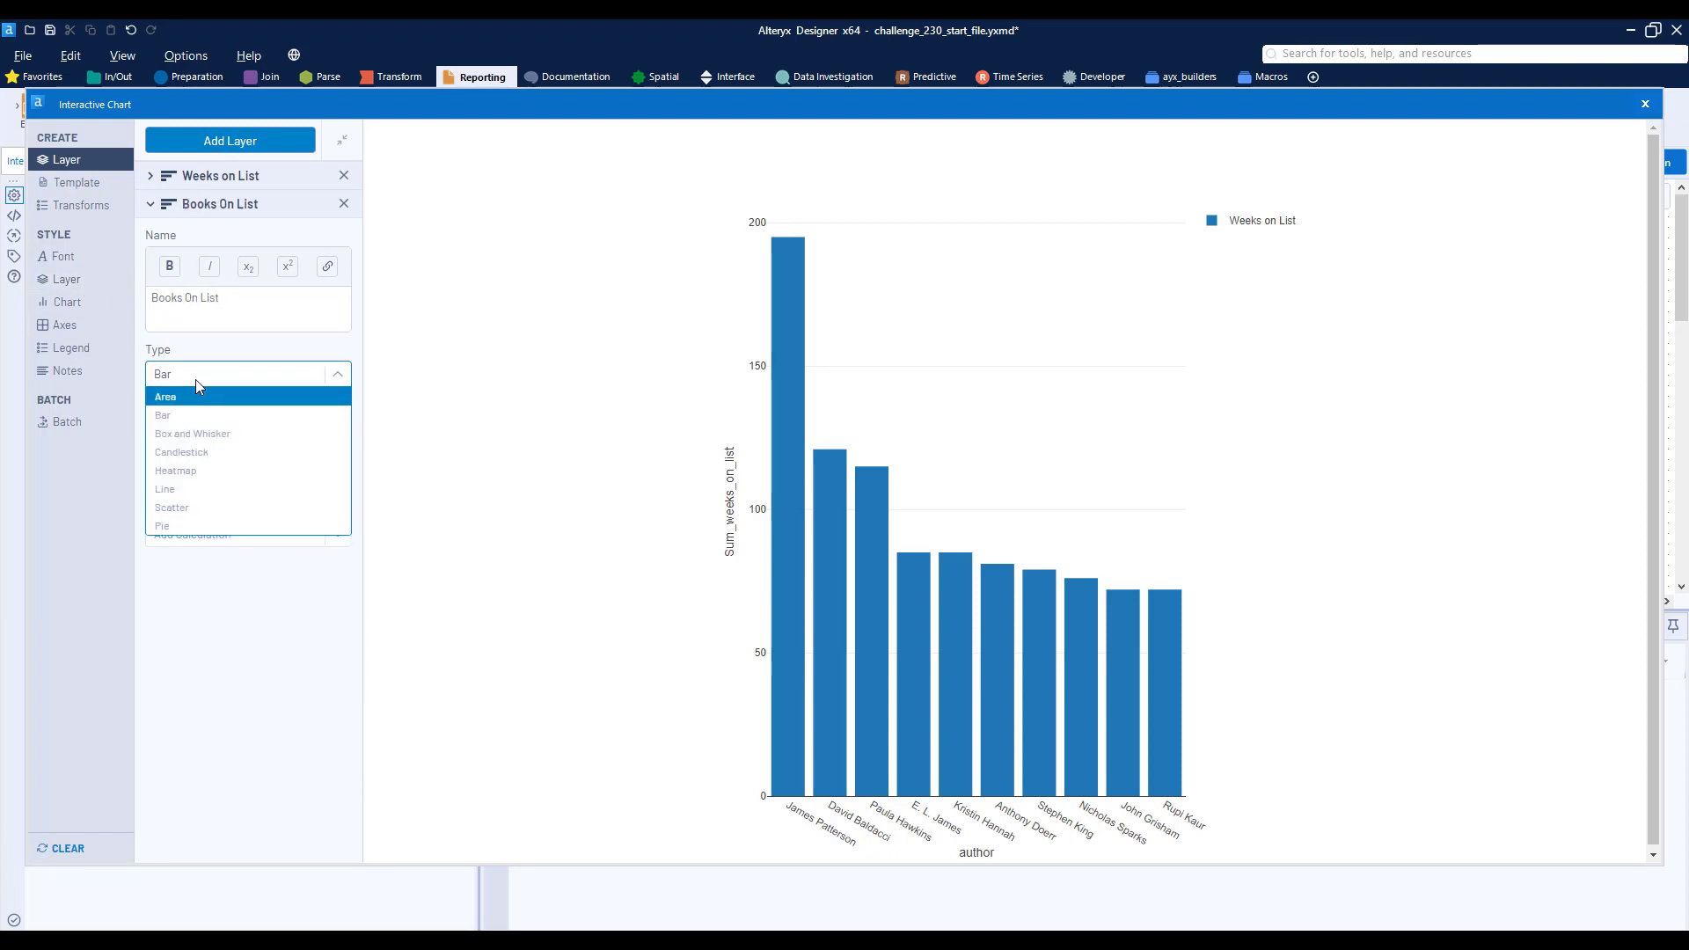
click(195, 507)
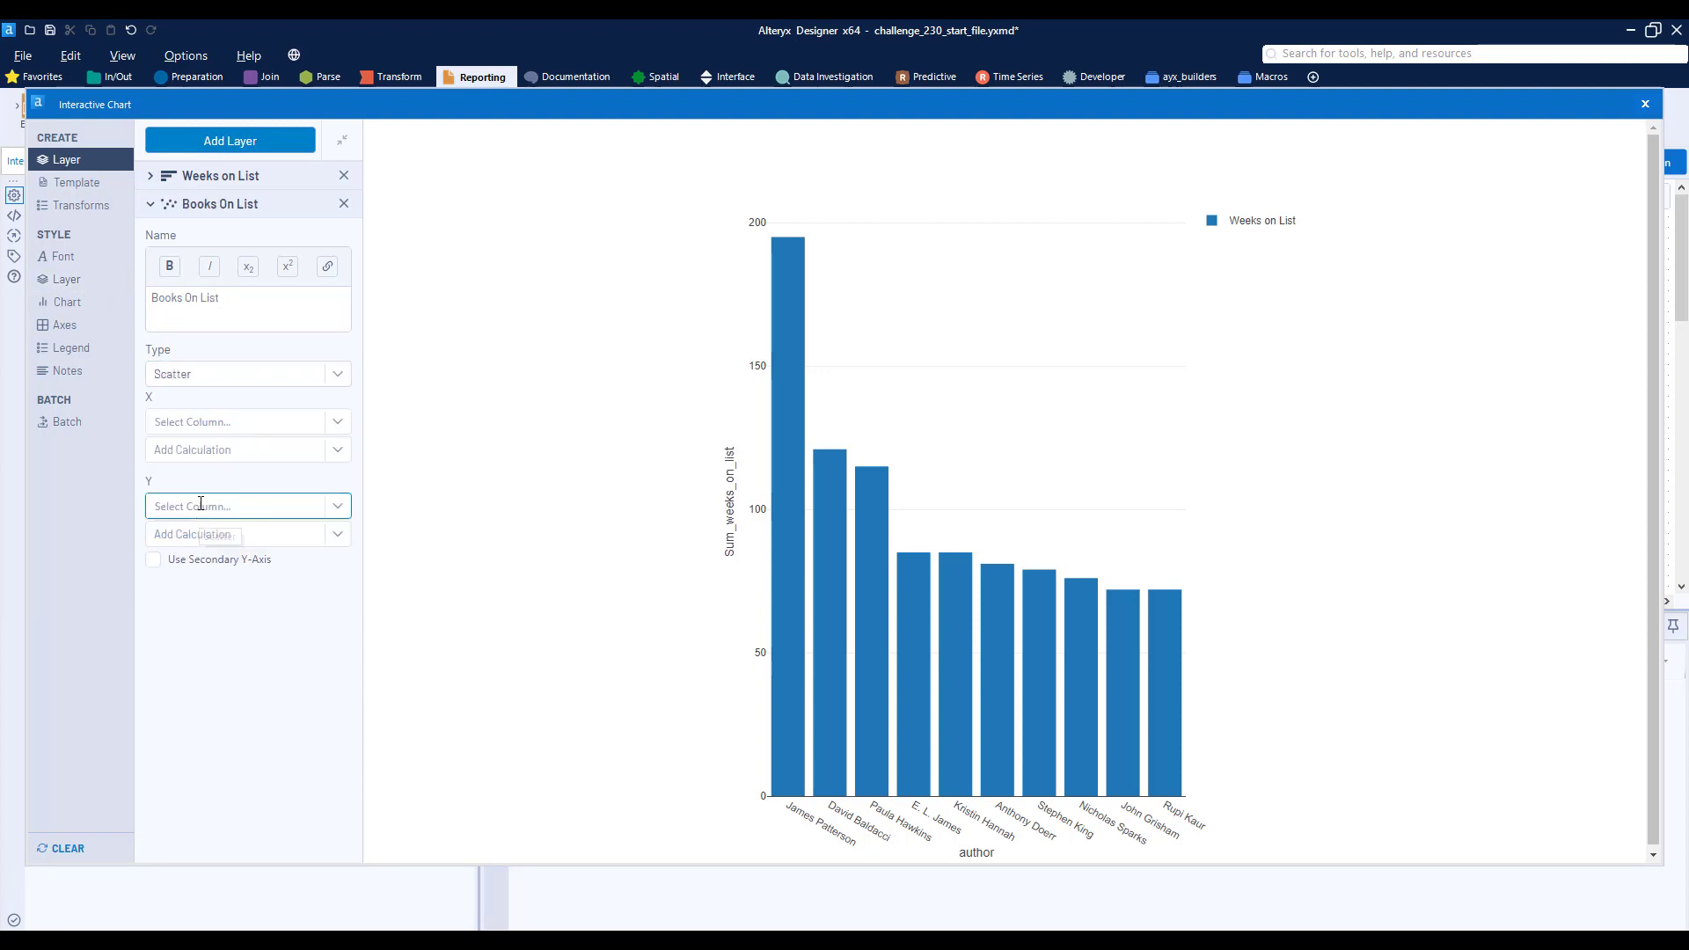
click(191, 420)
click(195, 443)
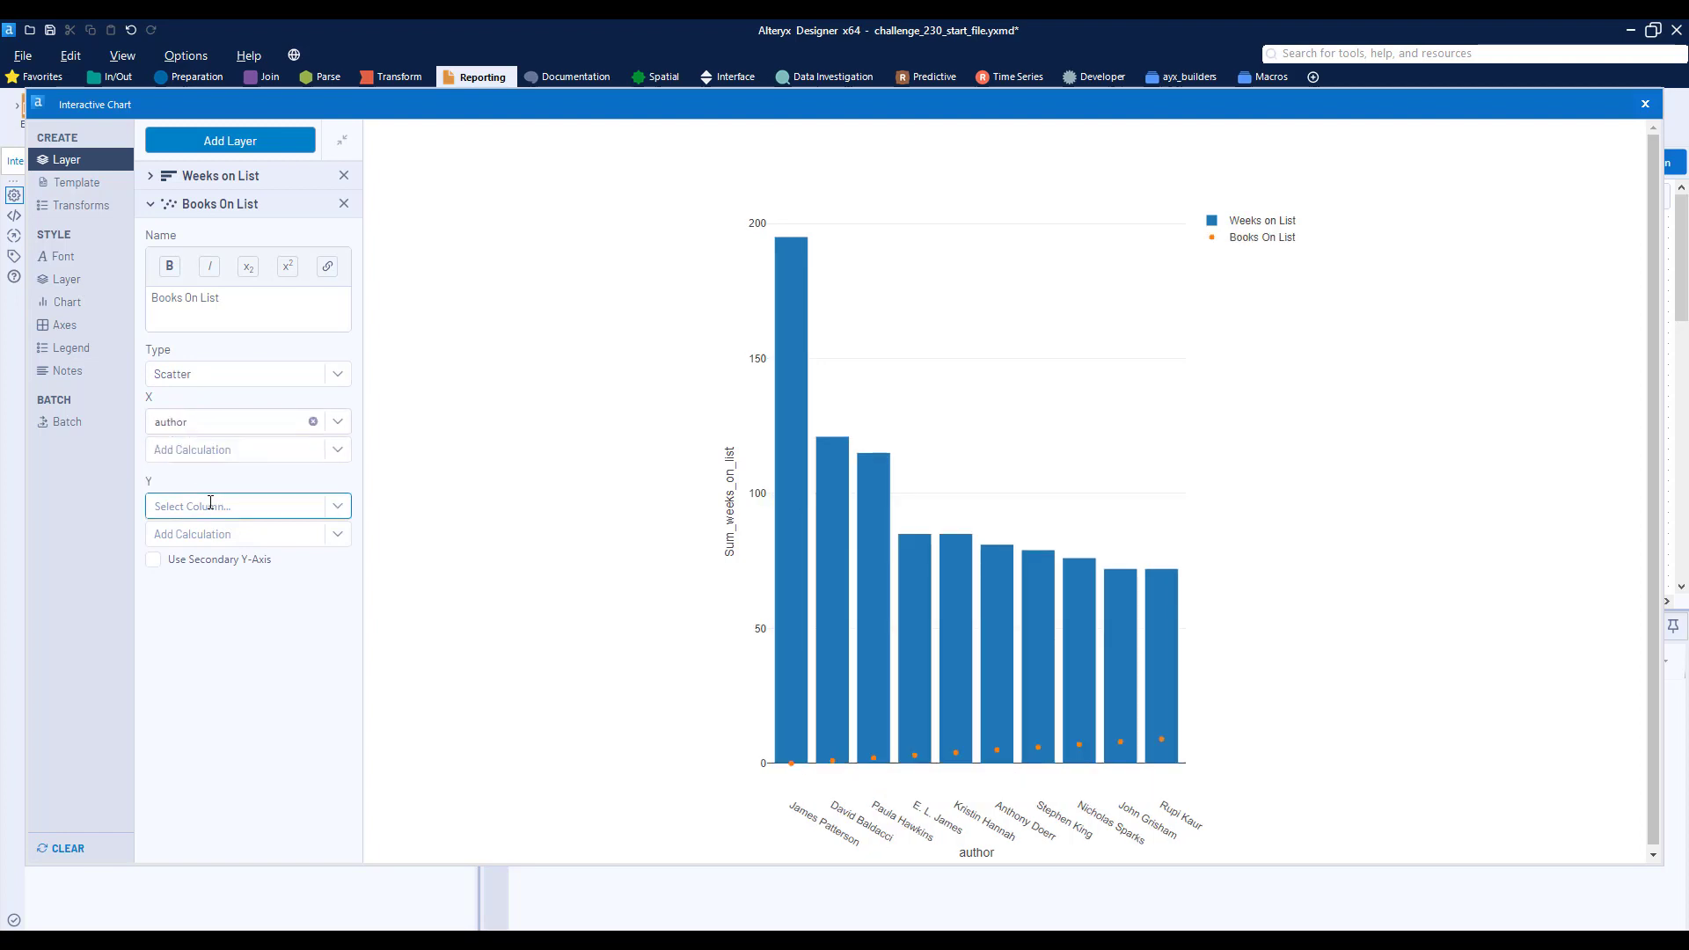
click(211, 503)
click(226, 572)
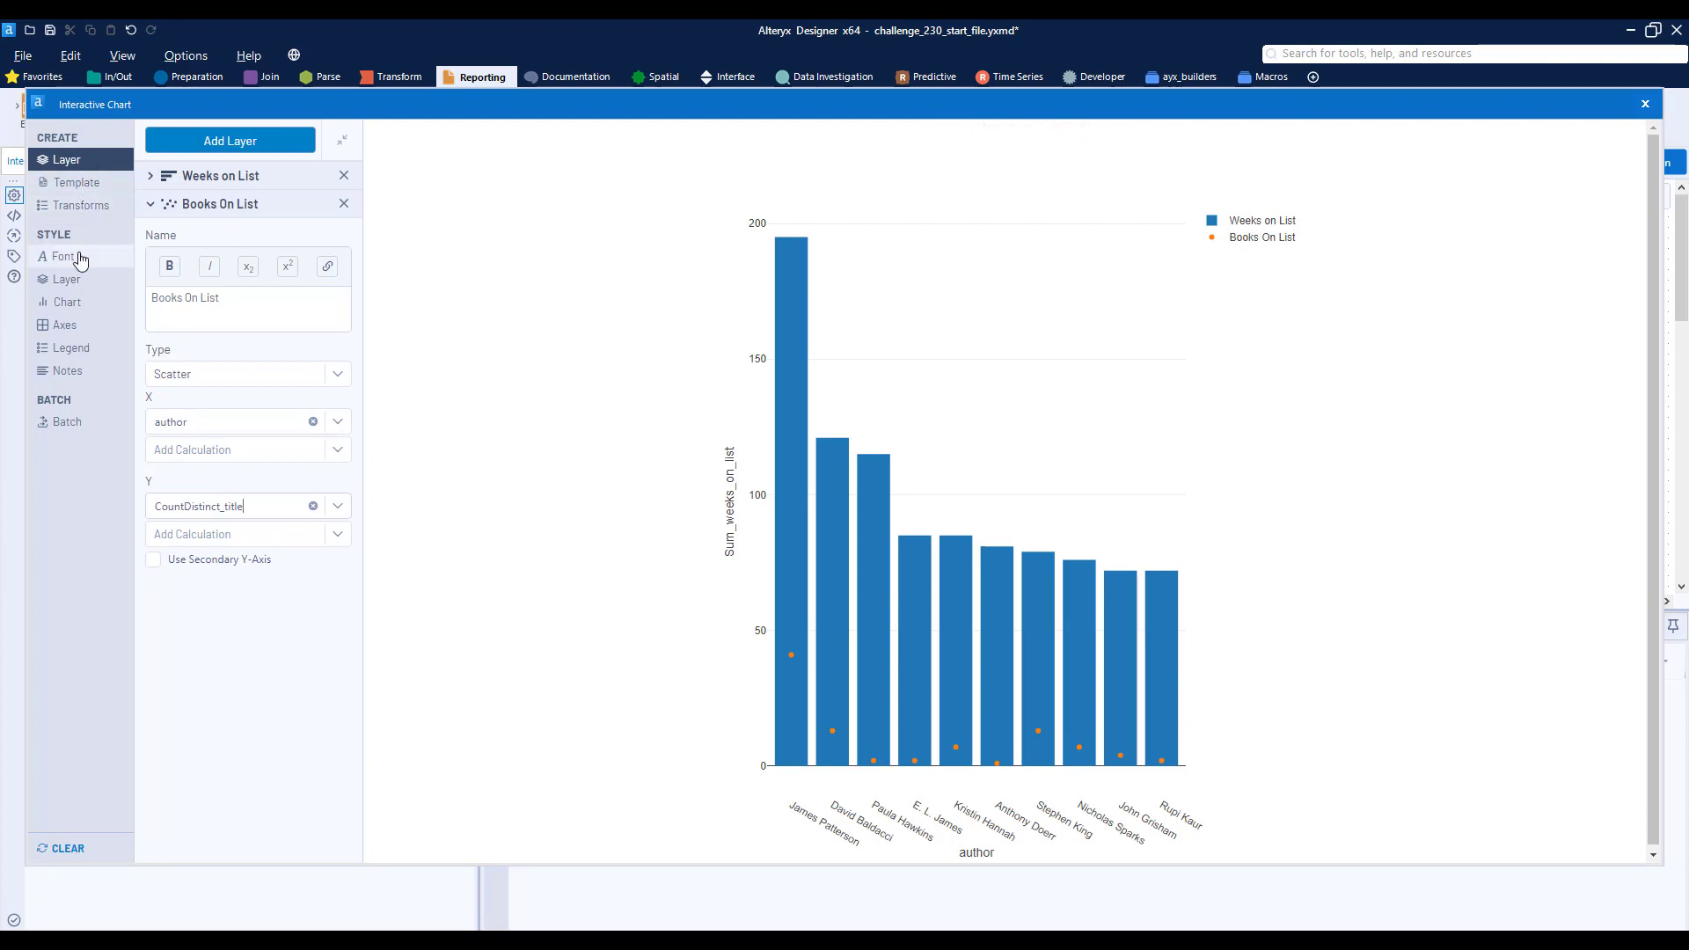
- Set the Weeks on List bars to a custom turquoise color, #5FE3DD
click(79, 284)
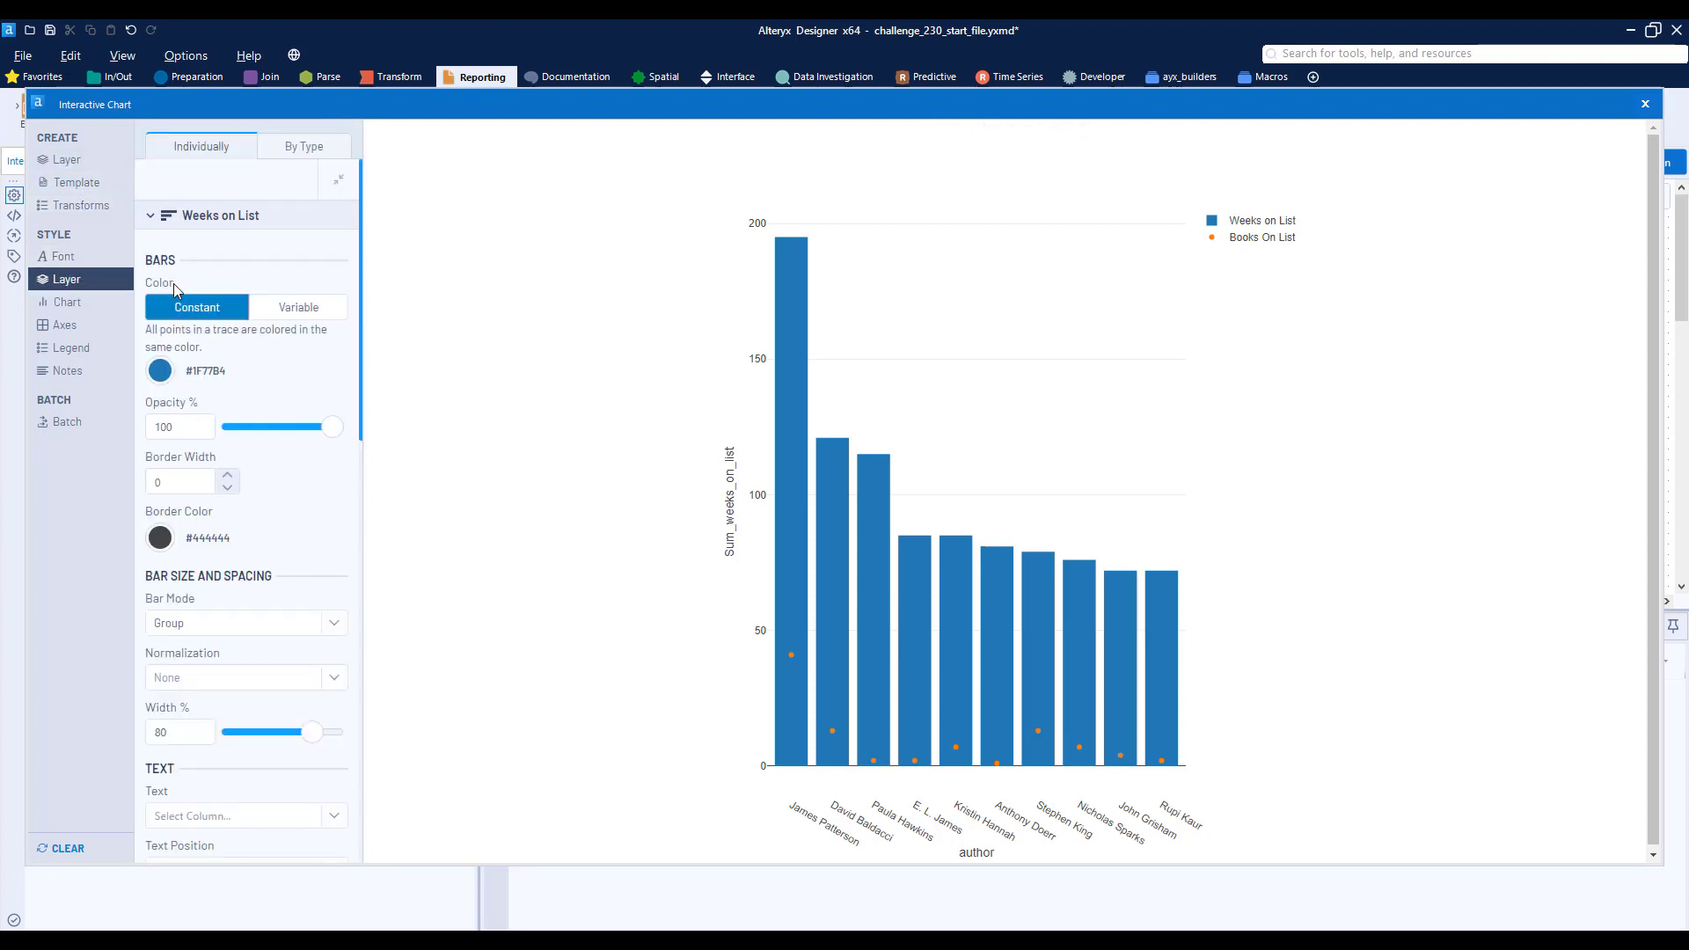
click(161, 371)
mouse_move(243, 502)
mouse_down()
mouse_move(225, 502)
mouse_move(286, 432)
mouse_move(235, 426)
mouse_move(262, 413)
mouse_up()
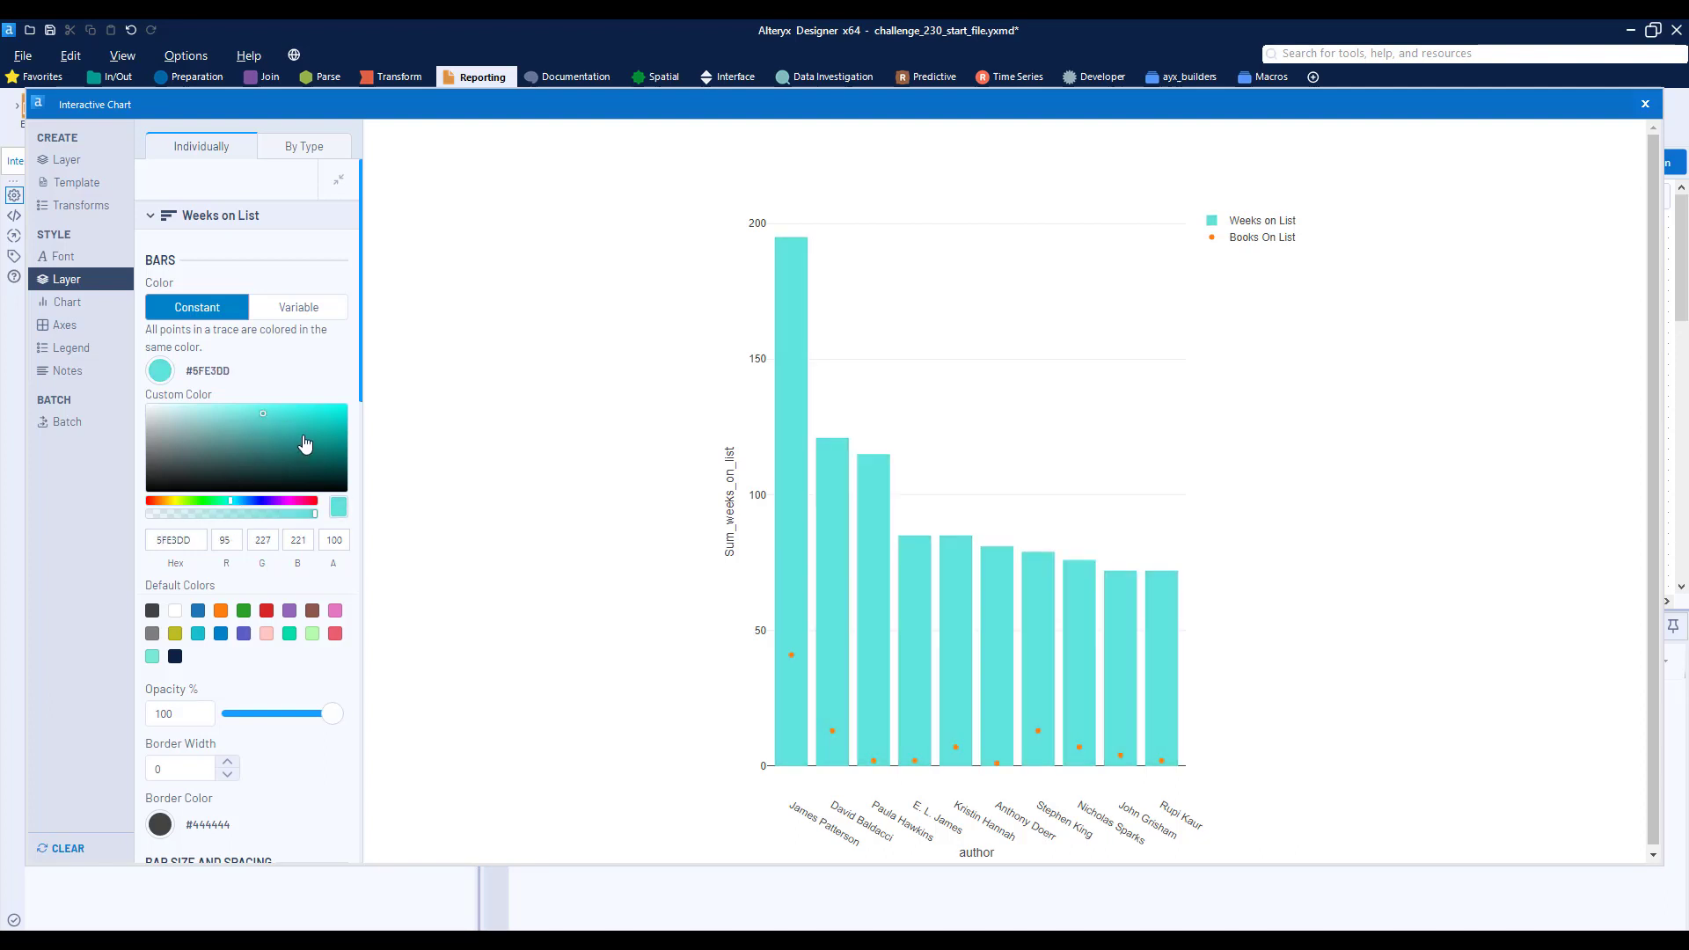
- Set the Books On List points to a custom purple color, #AA63E3
click(185, 218)
click(195, 254)
click(196, 253)
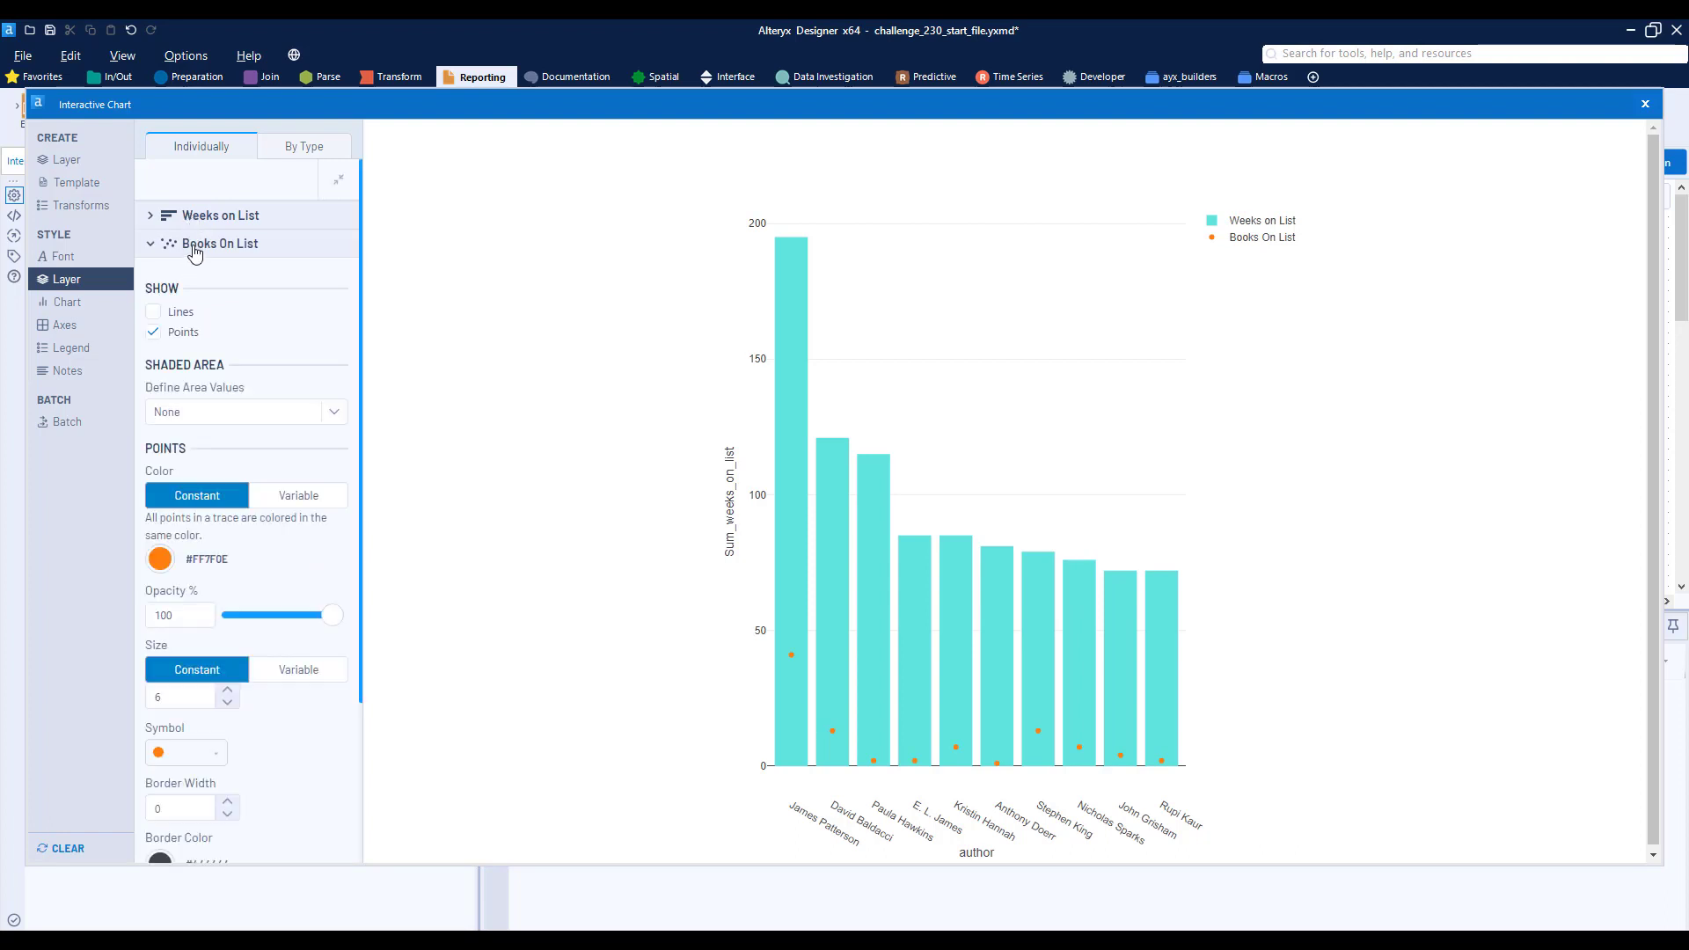
click(164, 561)
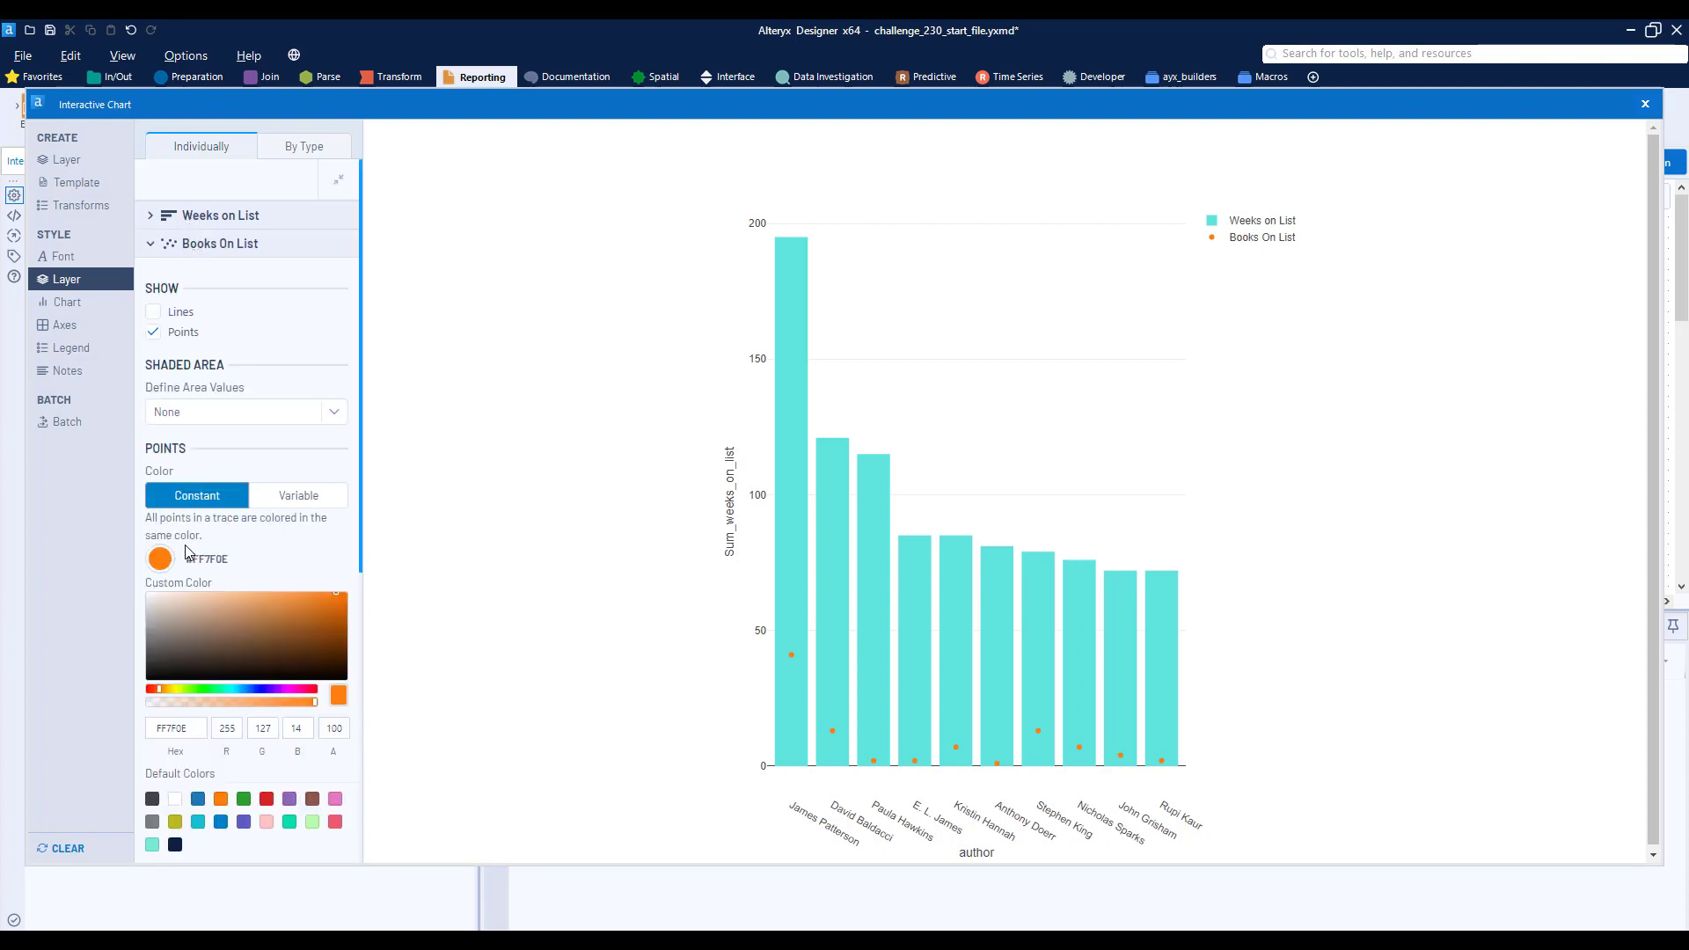
drag(266, 688, 277, 688)
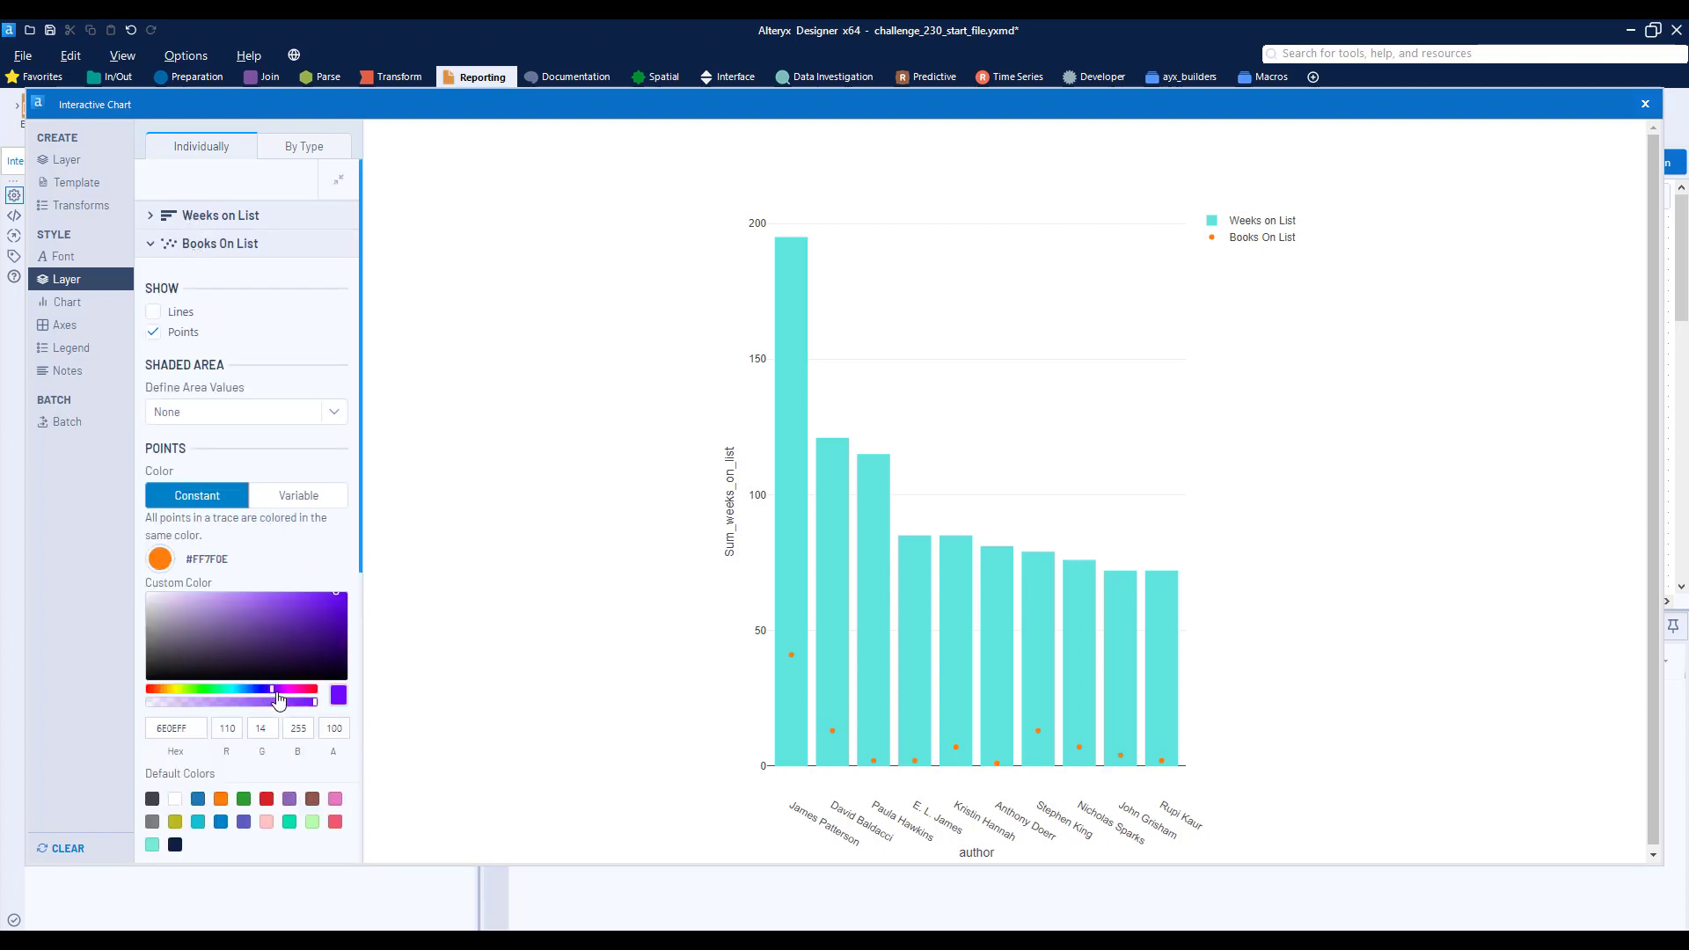
click(261, 602)
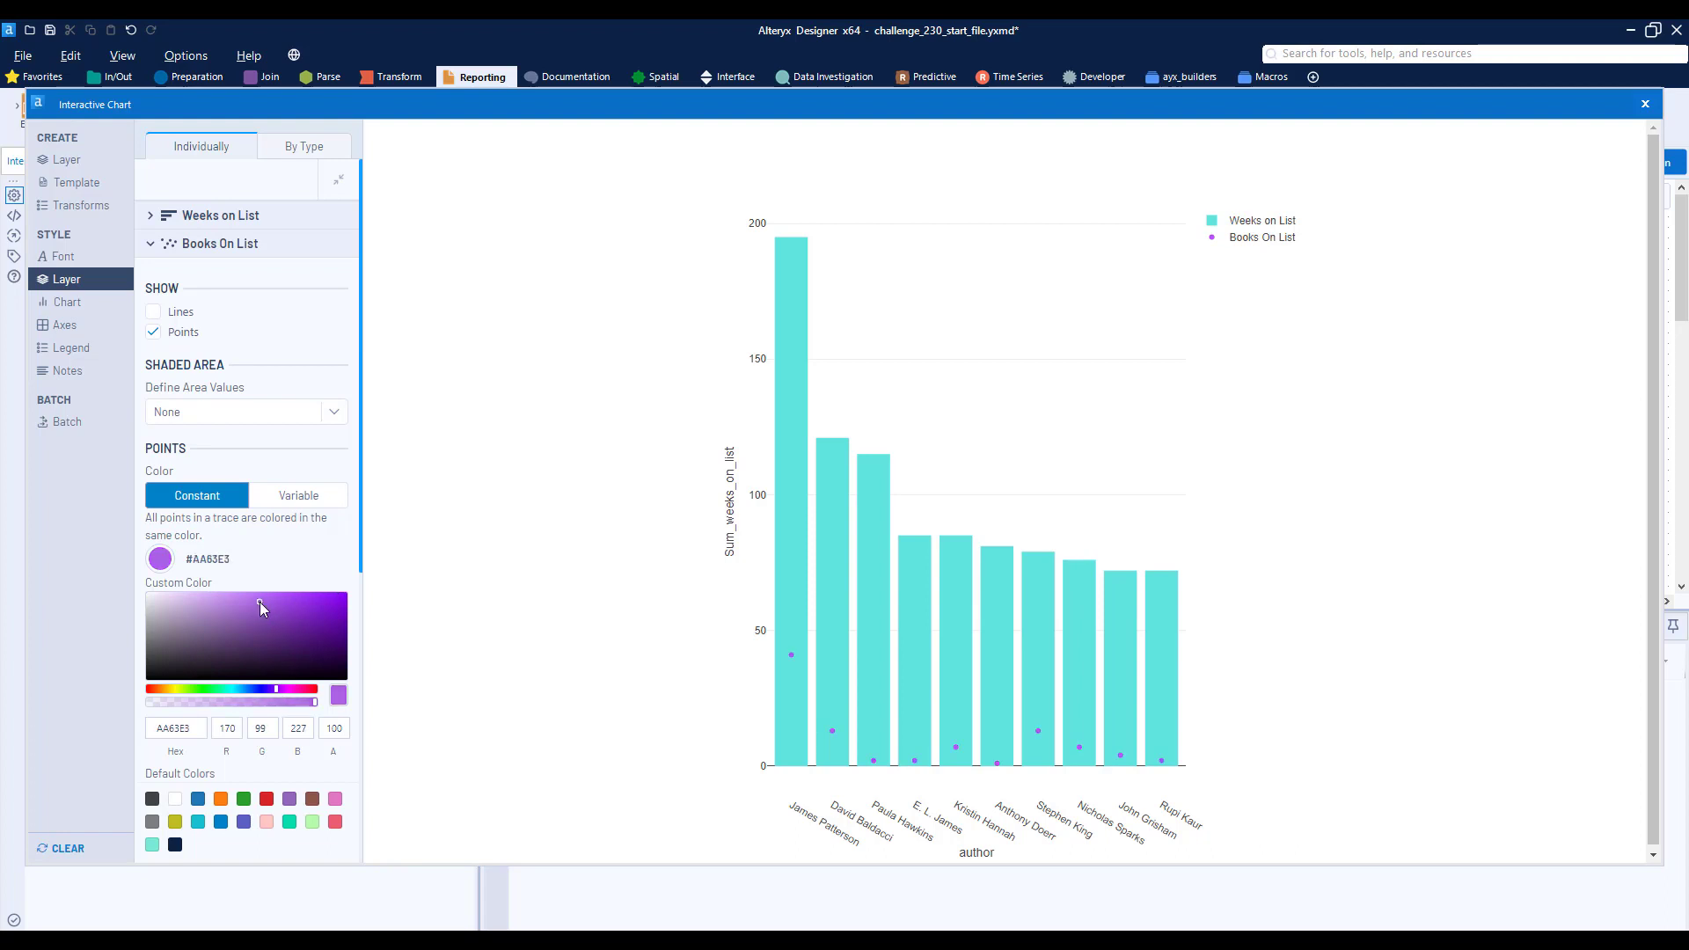
click(196, 253)
- Set the chart's display height to 500 pixels
click(66, 311)
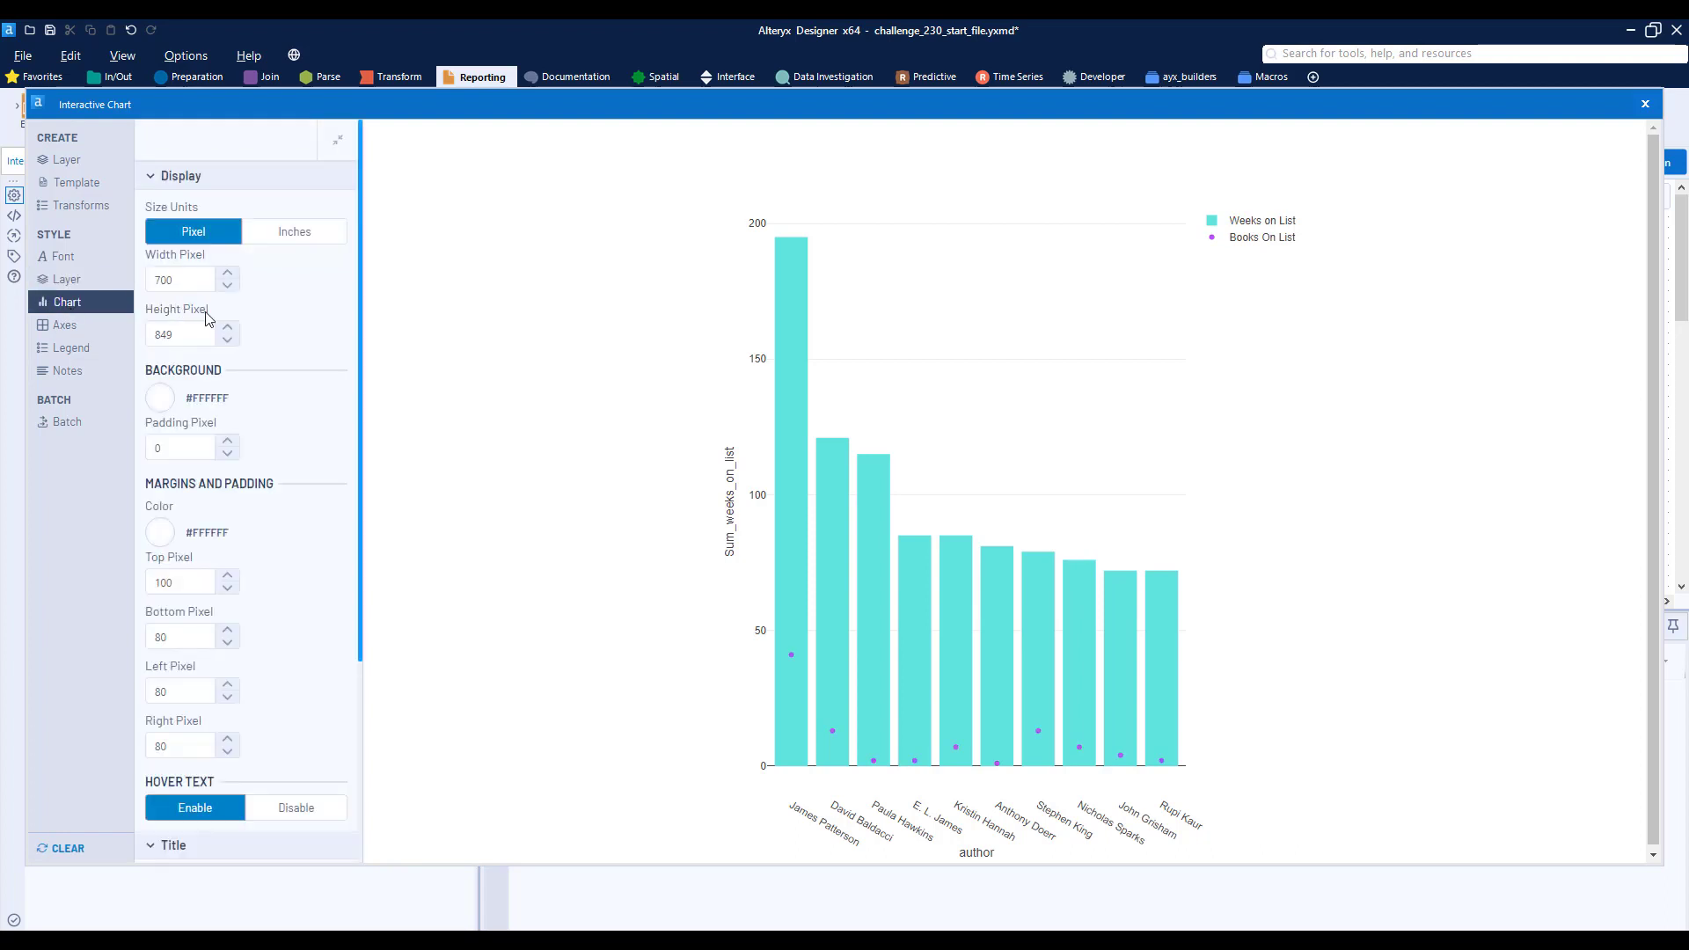
drag(190, 335, 73, 349)
text(500)
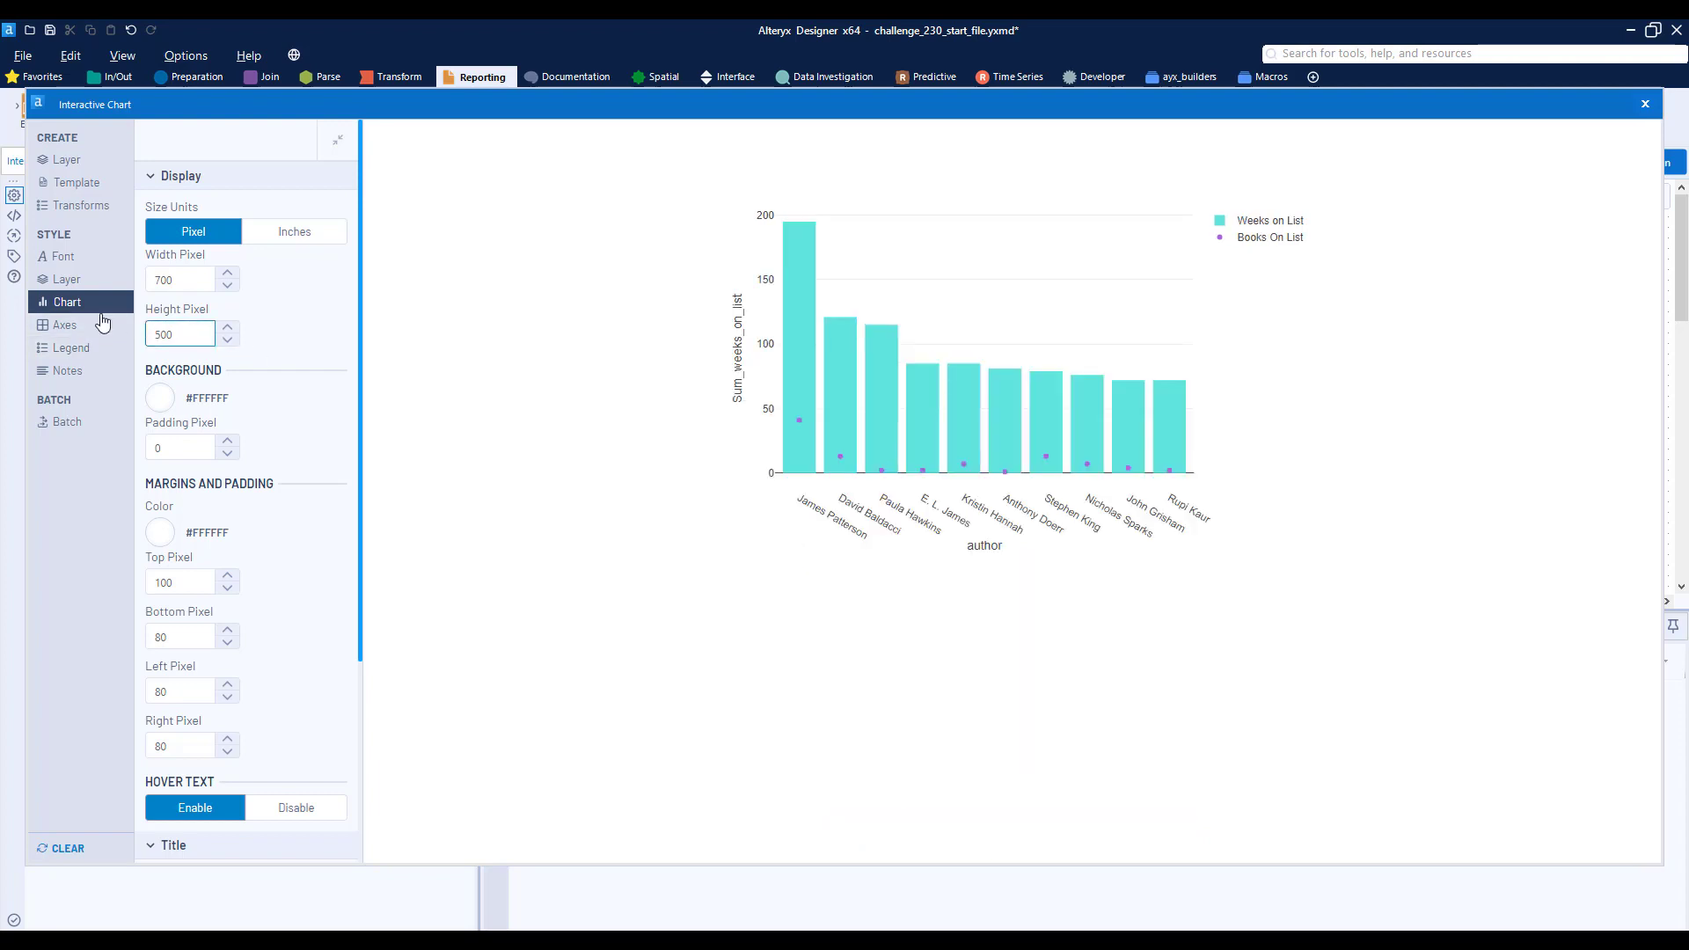
- Change the X axis title to Author and clear the Y axis title
click(103, 322)
double_click(224, 315)
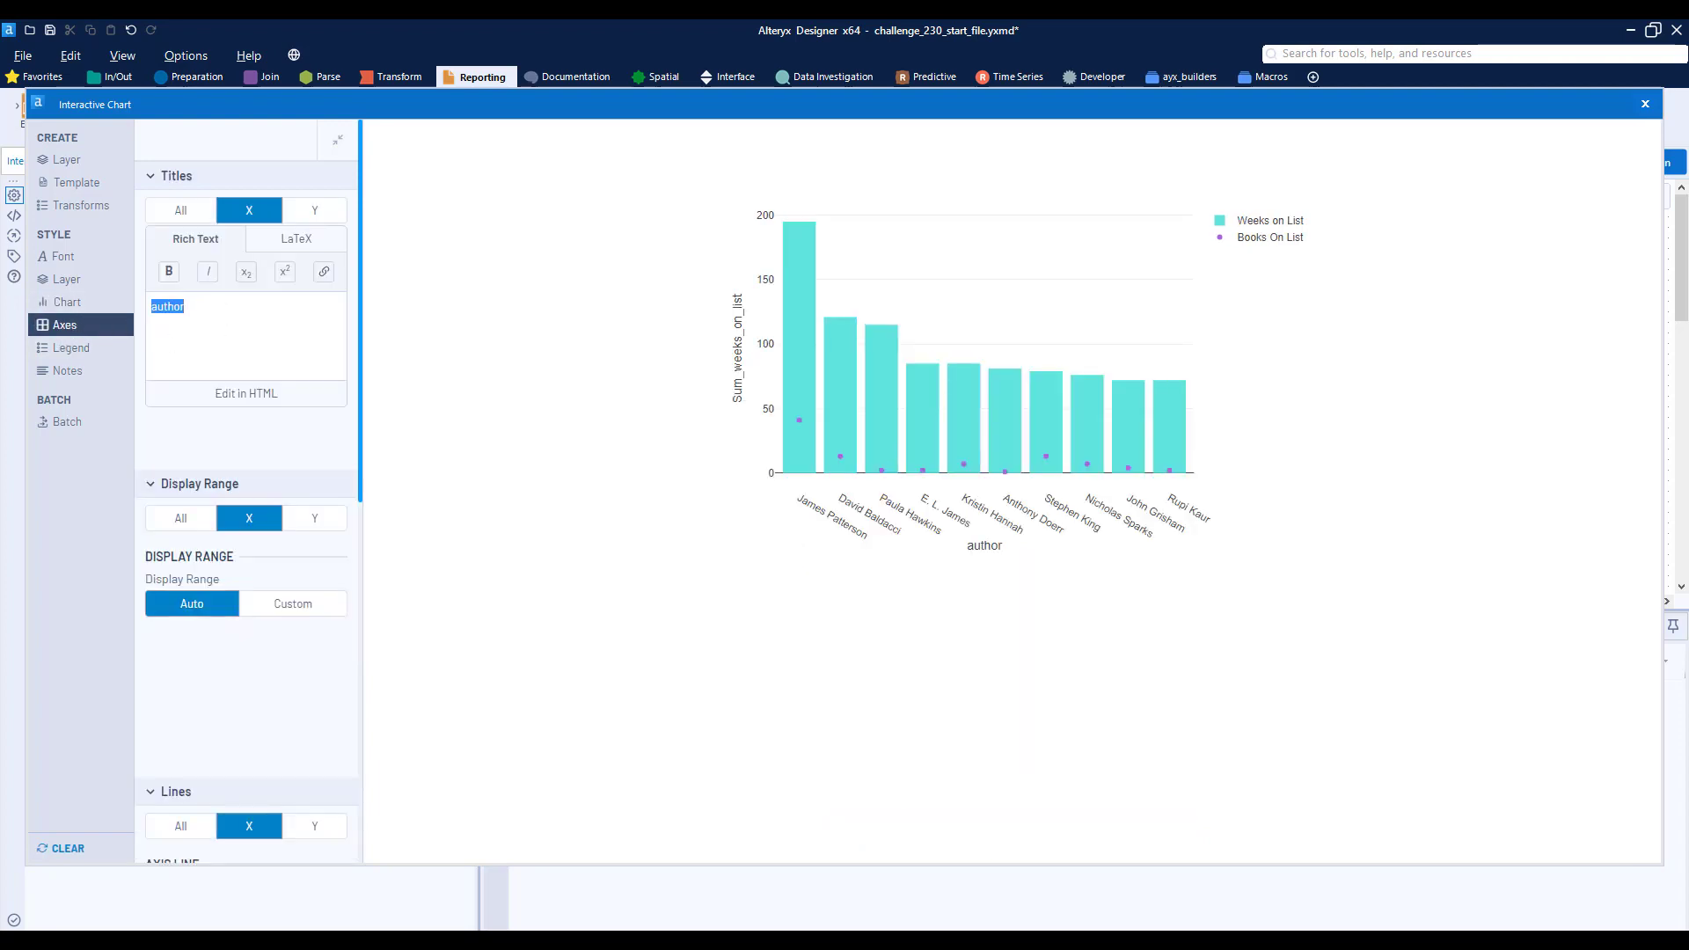
text(Author)
click(314, 211)
drag(250, 306, 119, 293)
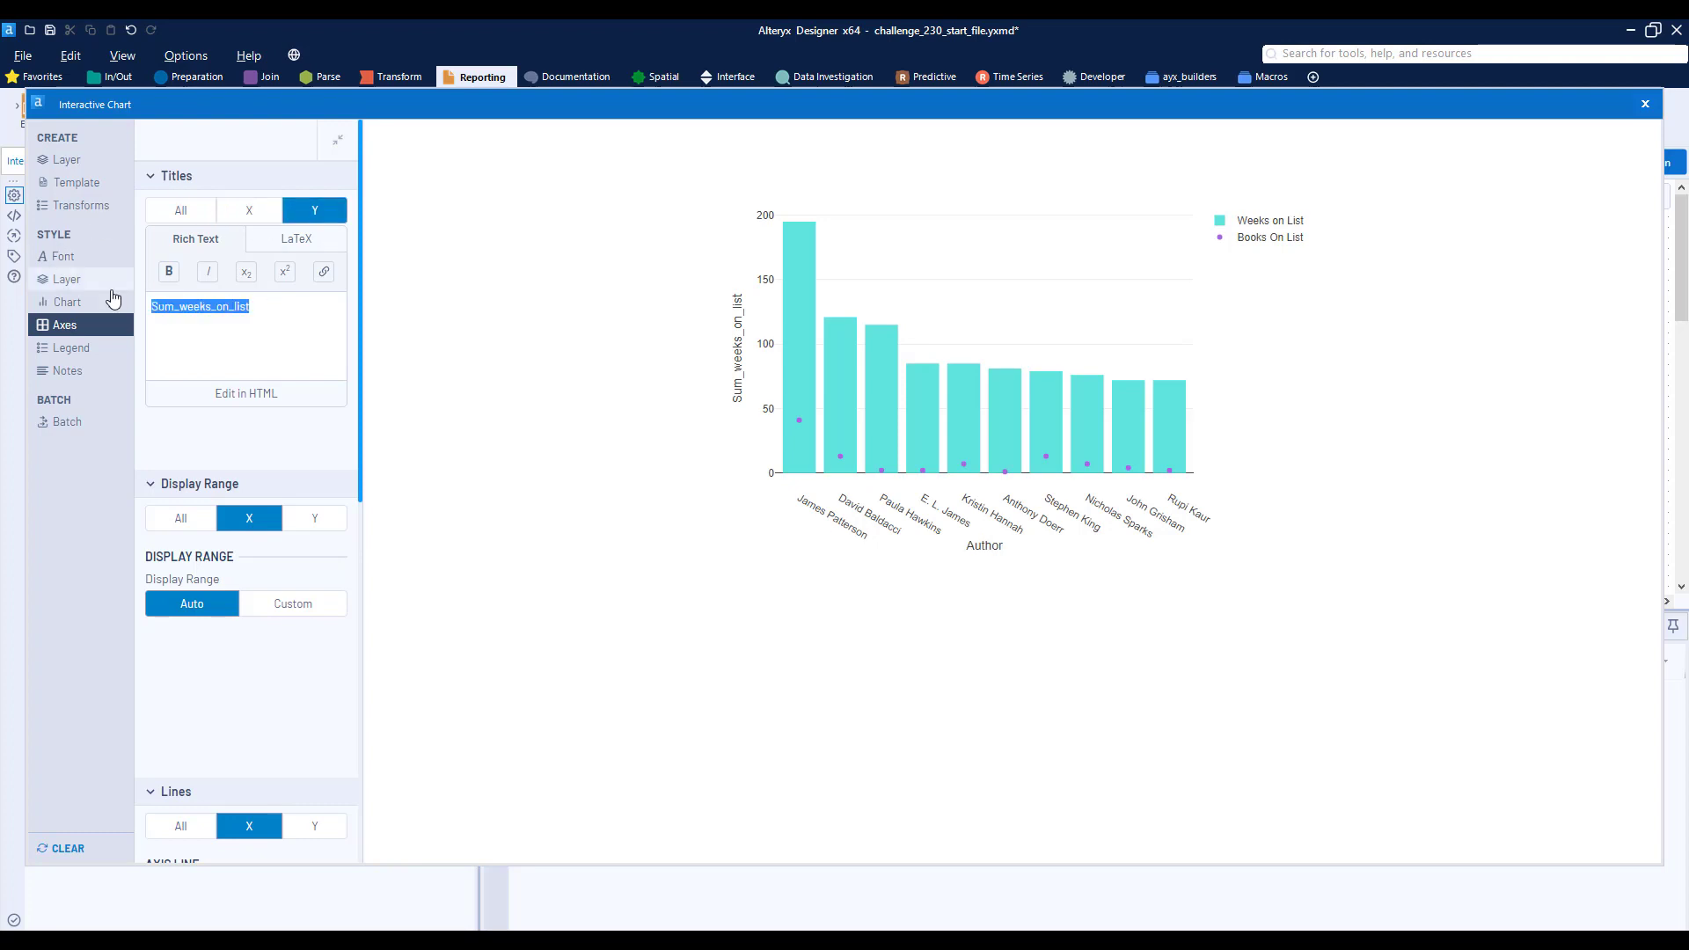
key(BackSpace)
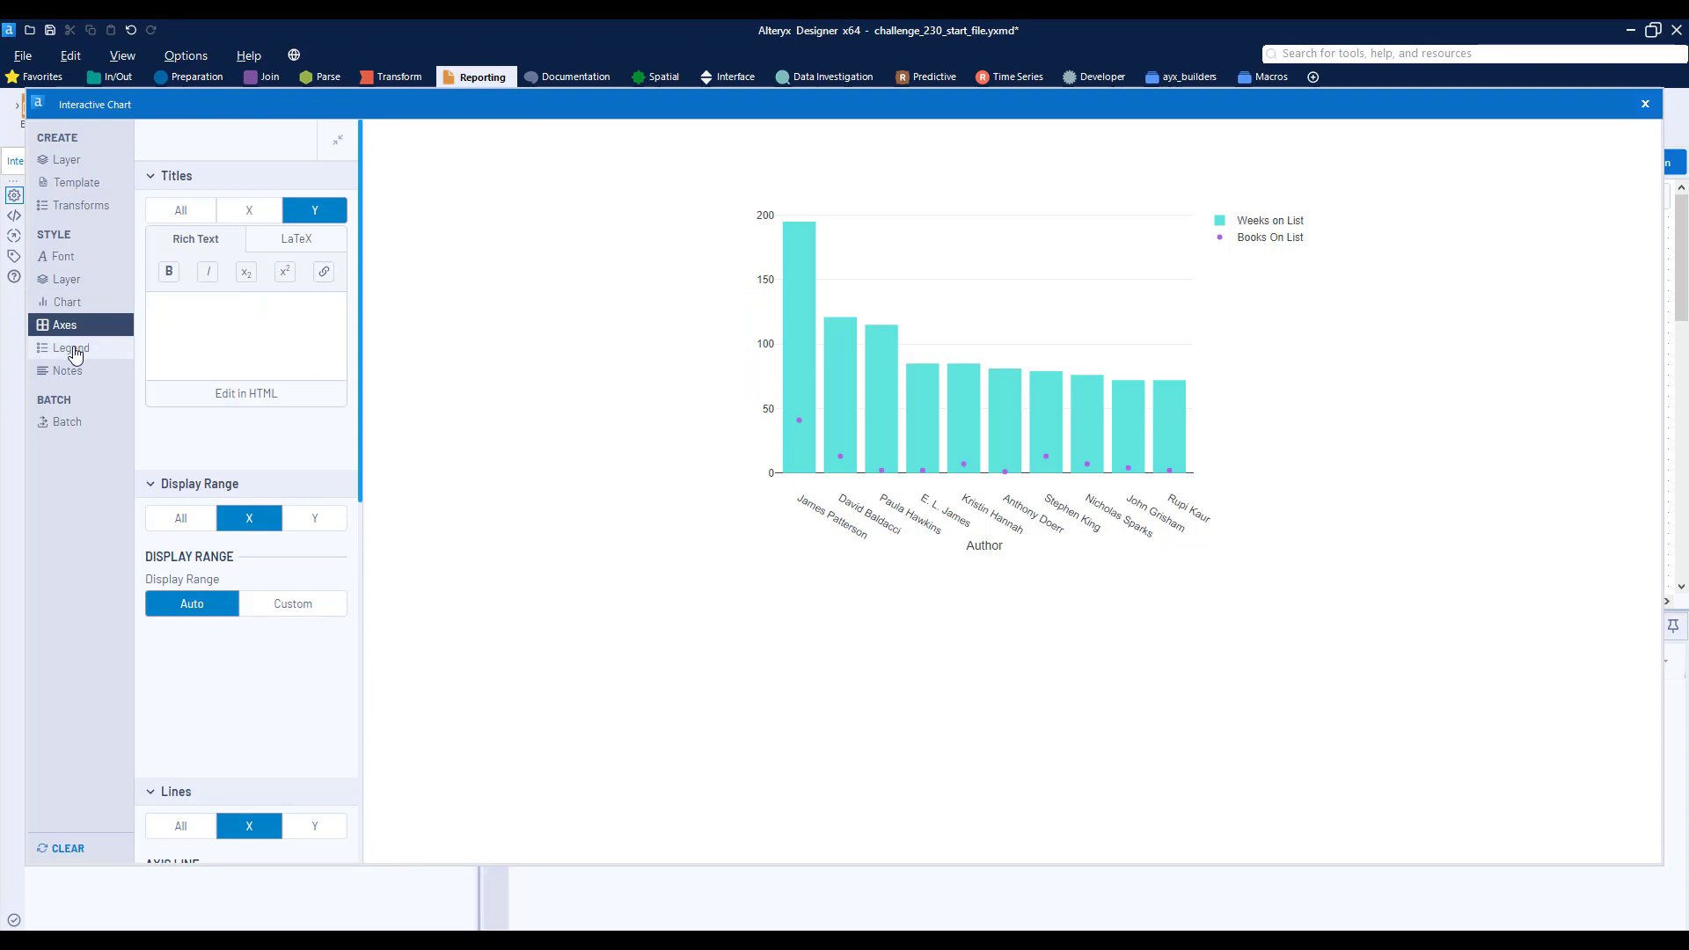
click(183, 211)
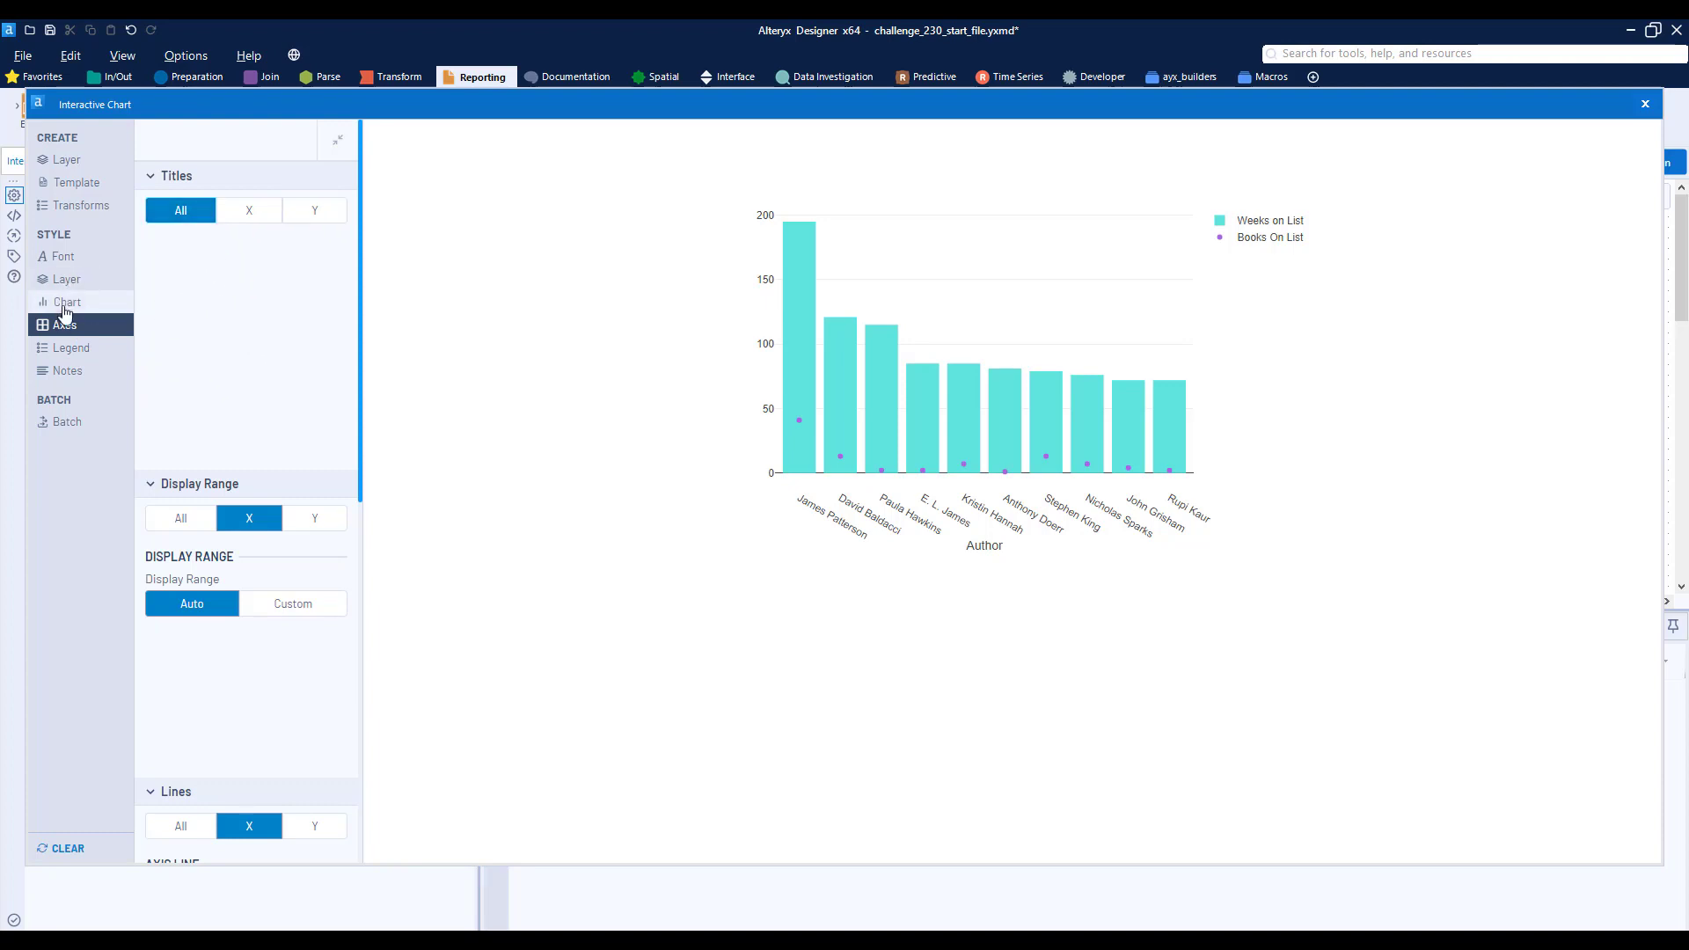
- Enter Top-10 Best Selling Authors as the chart title
click(67, 302)
scroll(282, 468, down, 5)
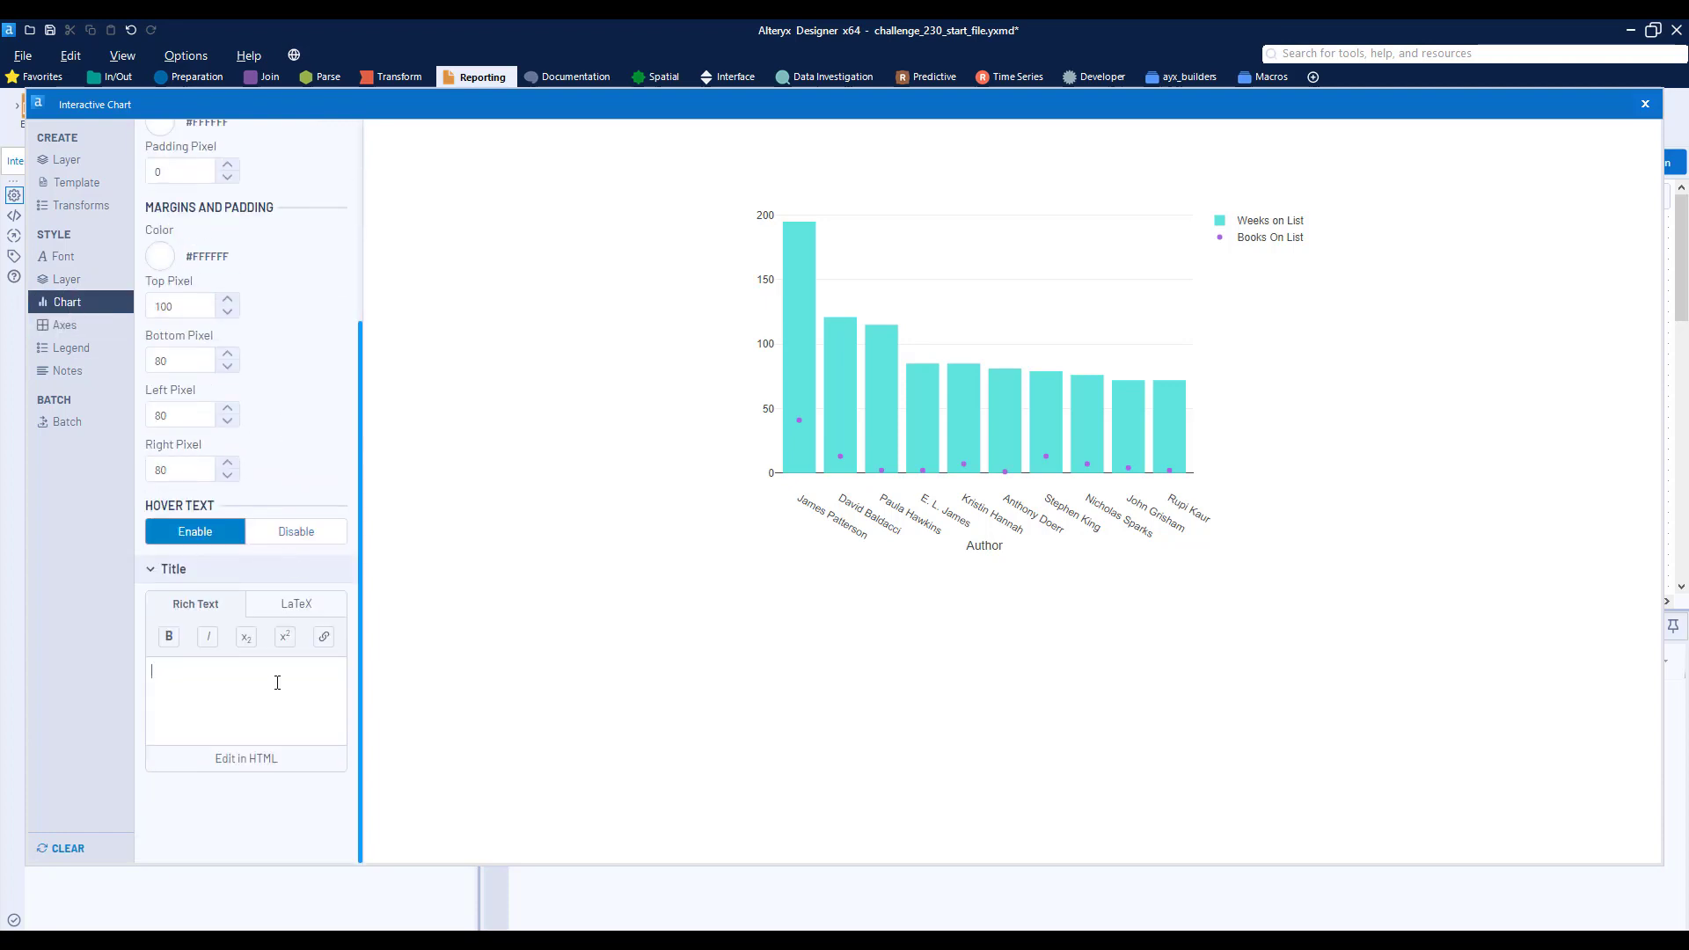
click(277, 683)
text(Top-10 Best Selling Authors)
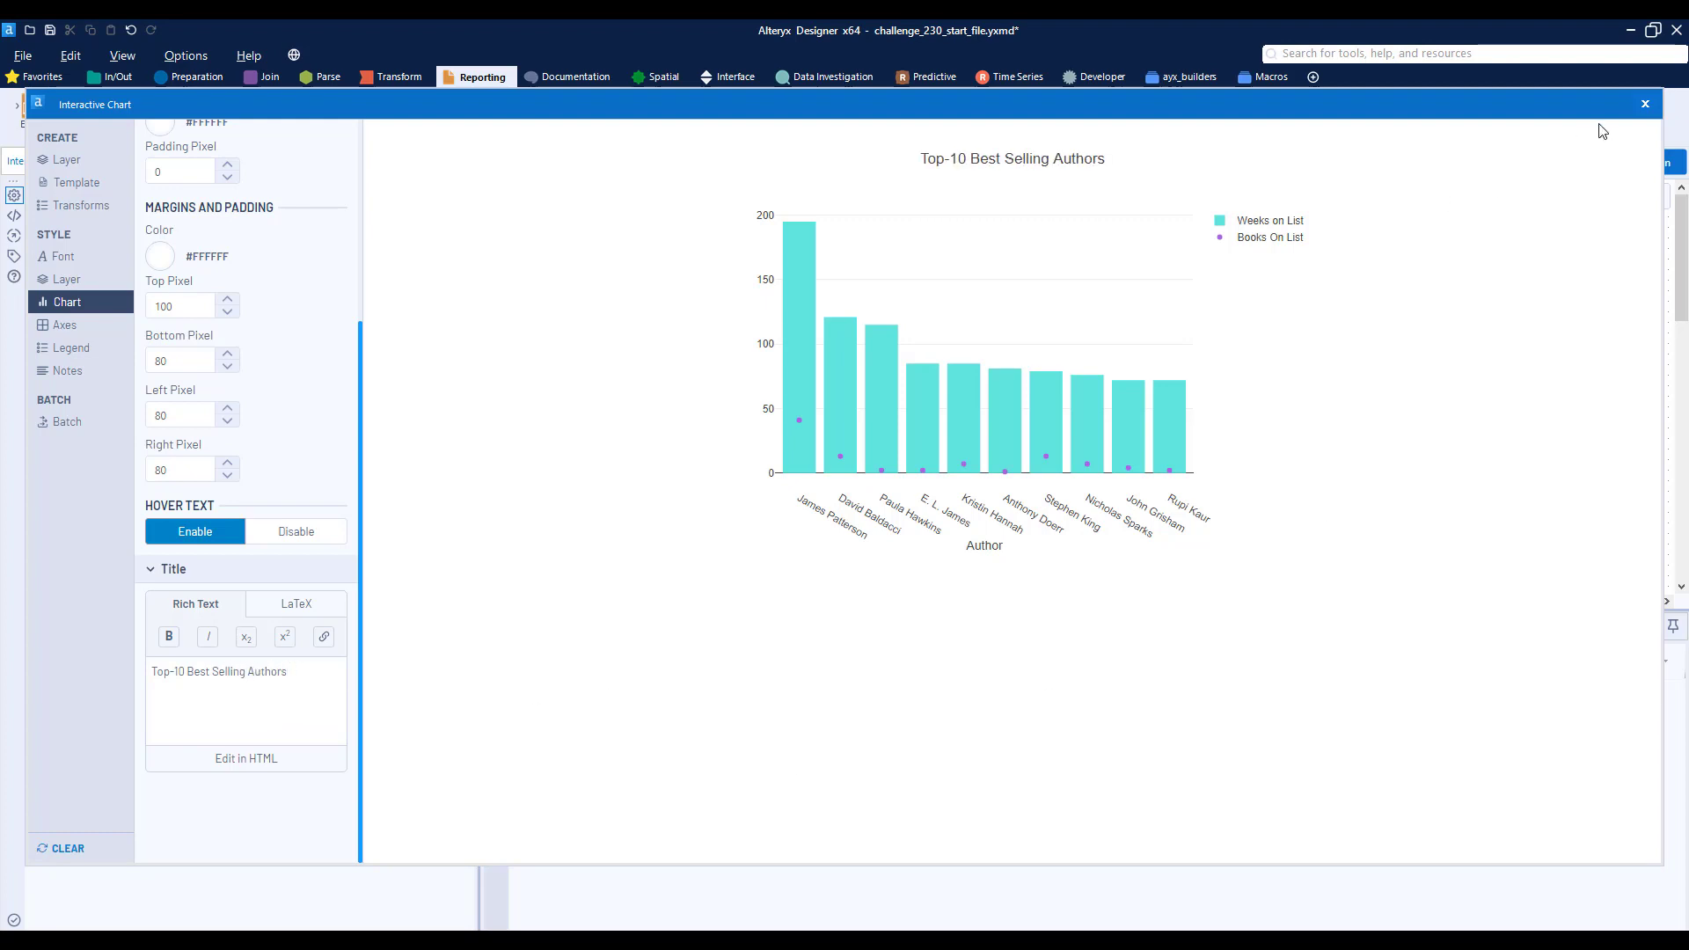
- Close the chart configuration, run the workflow and open the Browse tool's results for the chart
click(1645, 103)
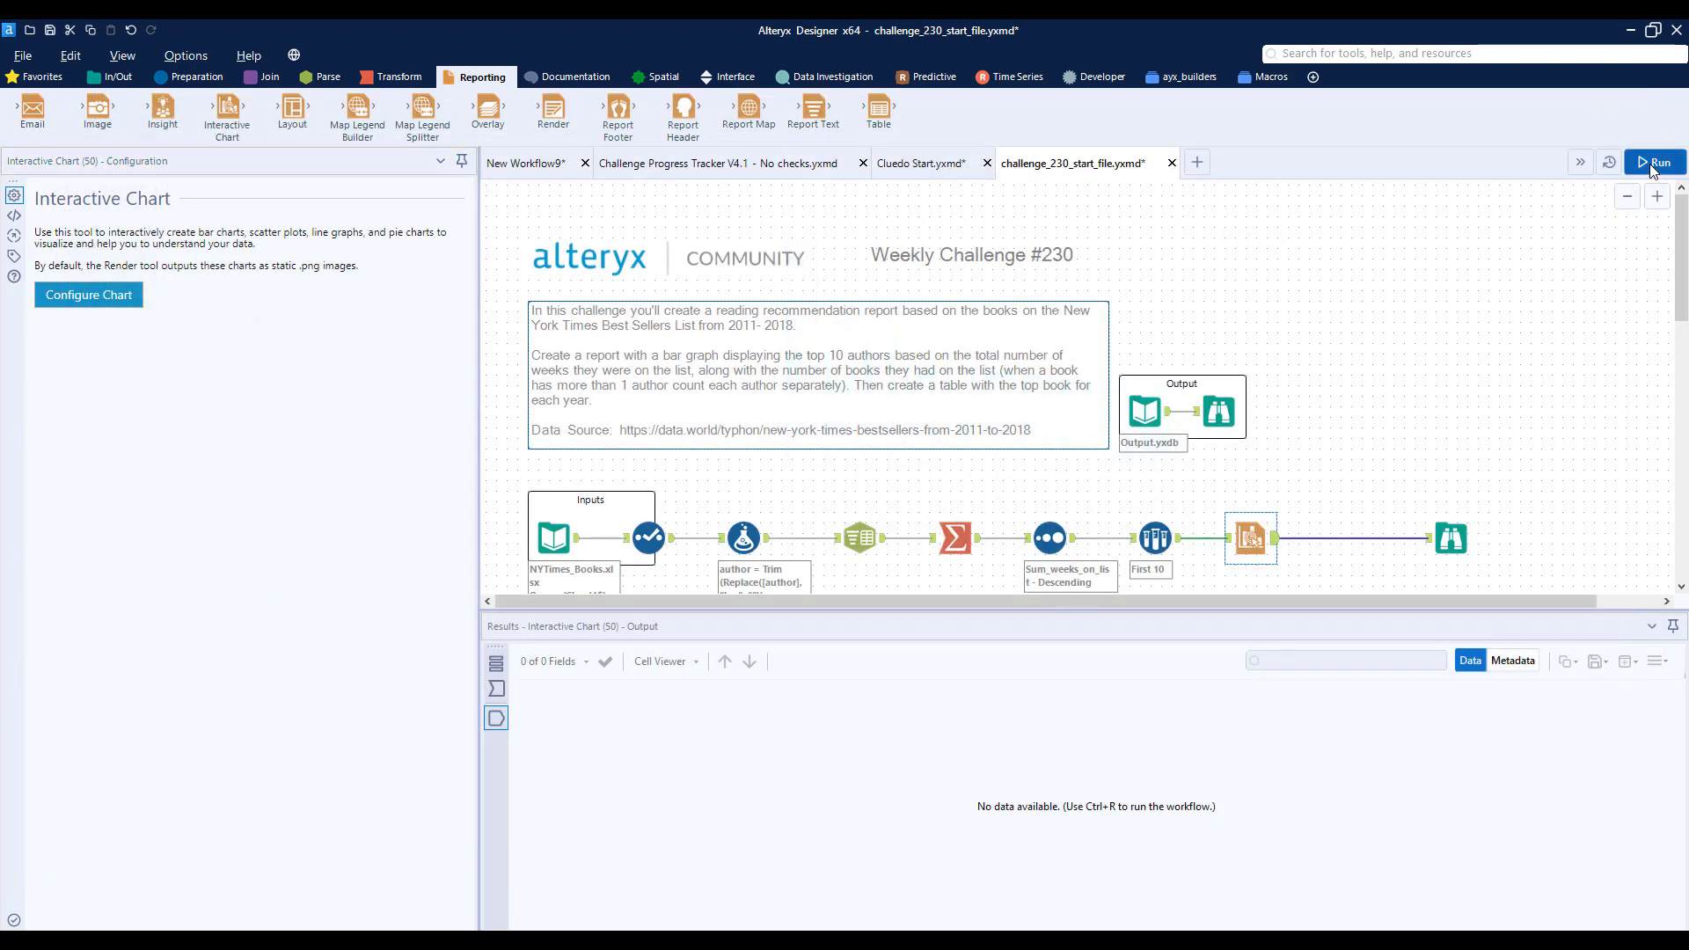
click(1453, 538)
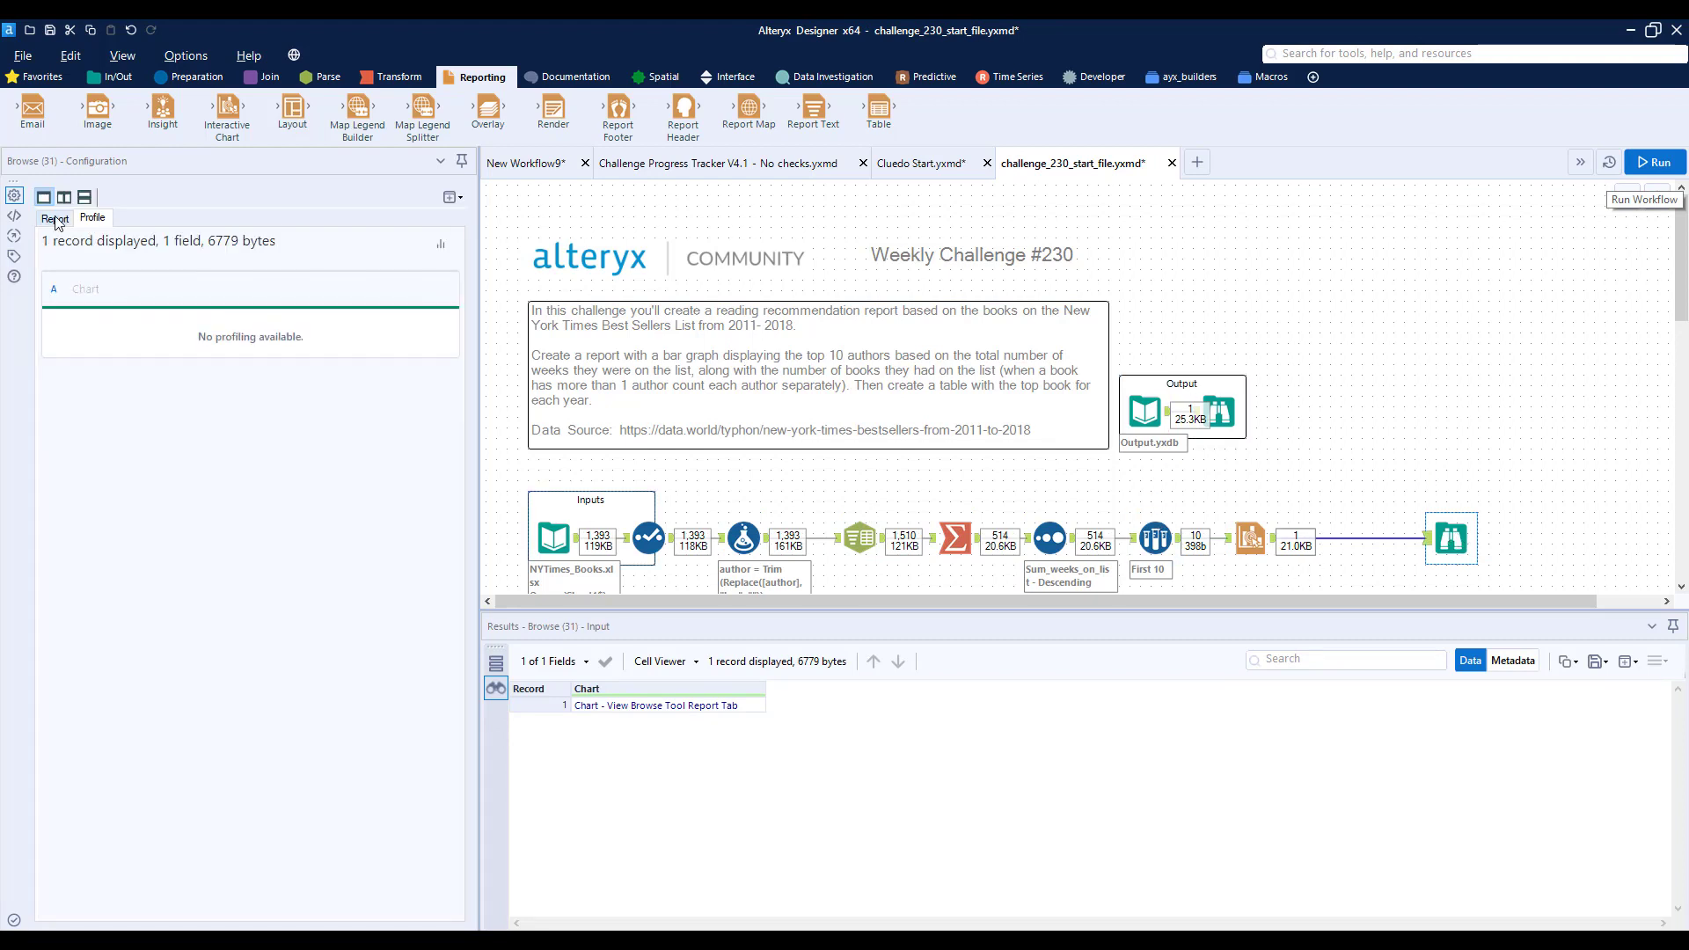
- View the chart report at full width, and open the provided output's report for comparison
click(54, 218)
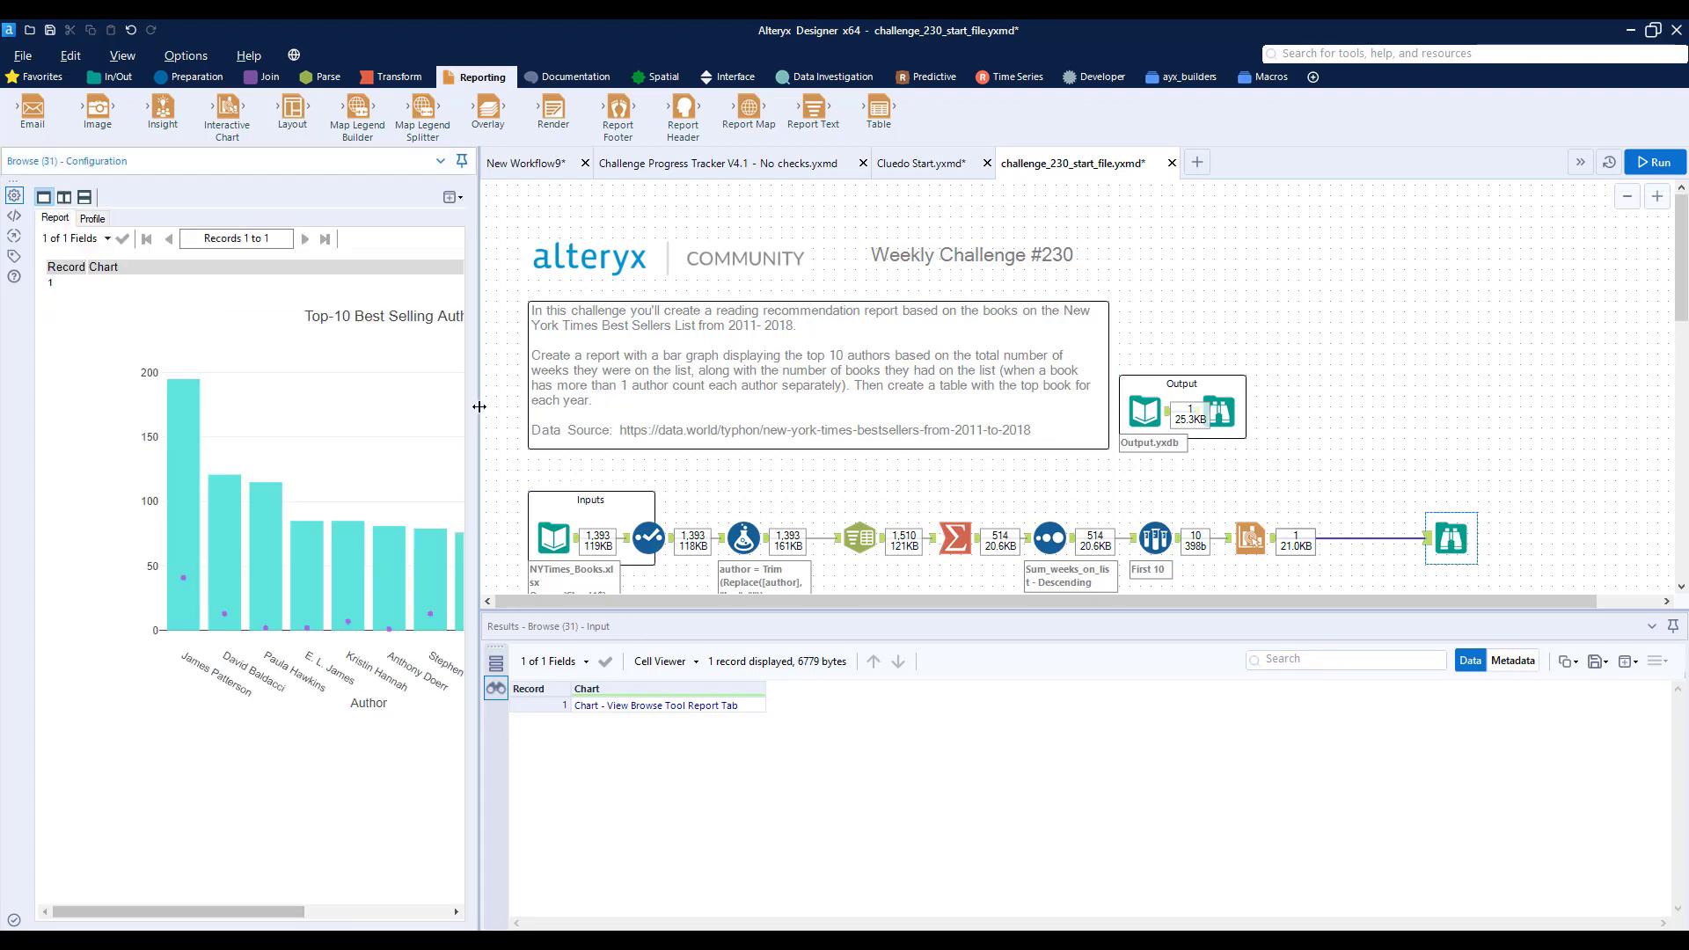
drag(480, 407, 737, 403)
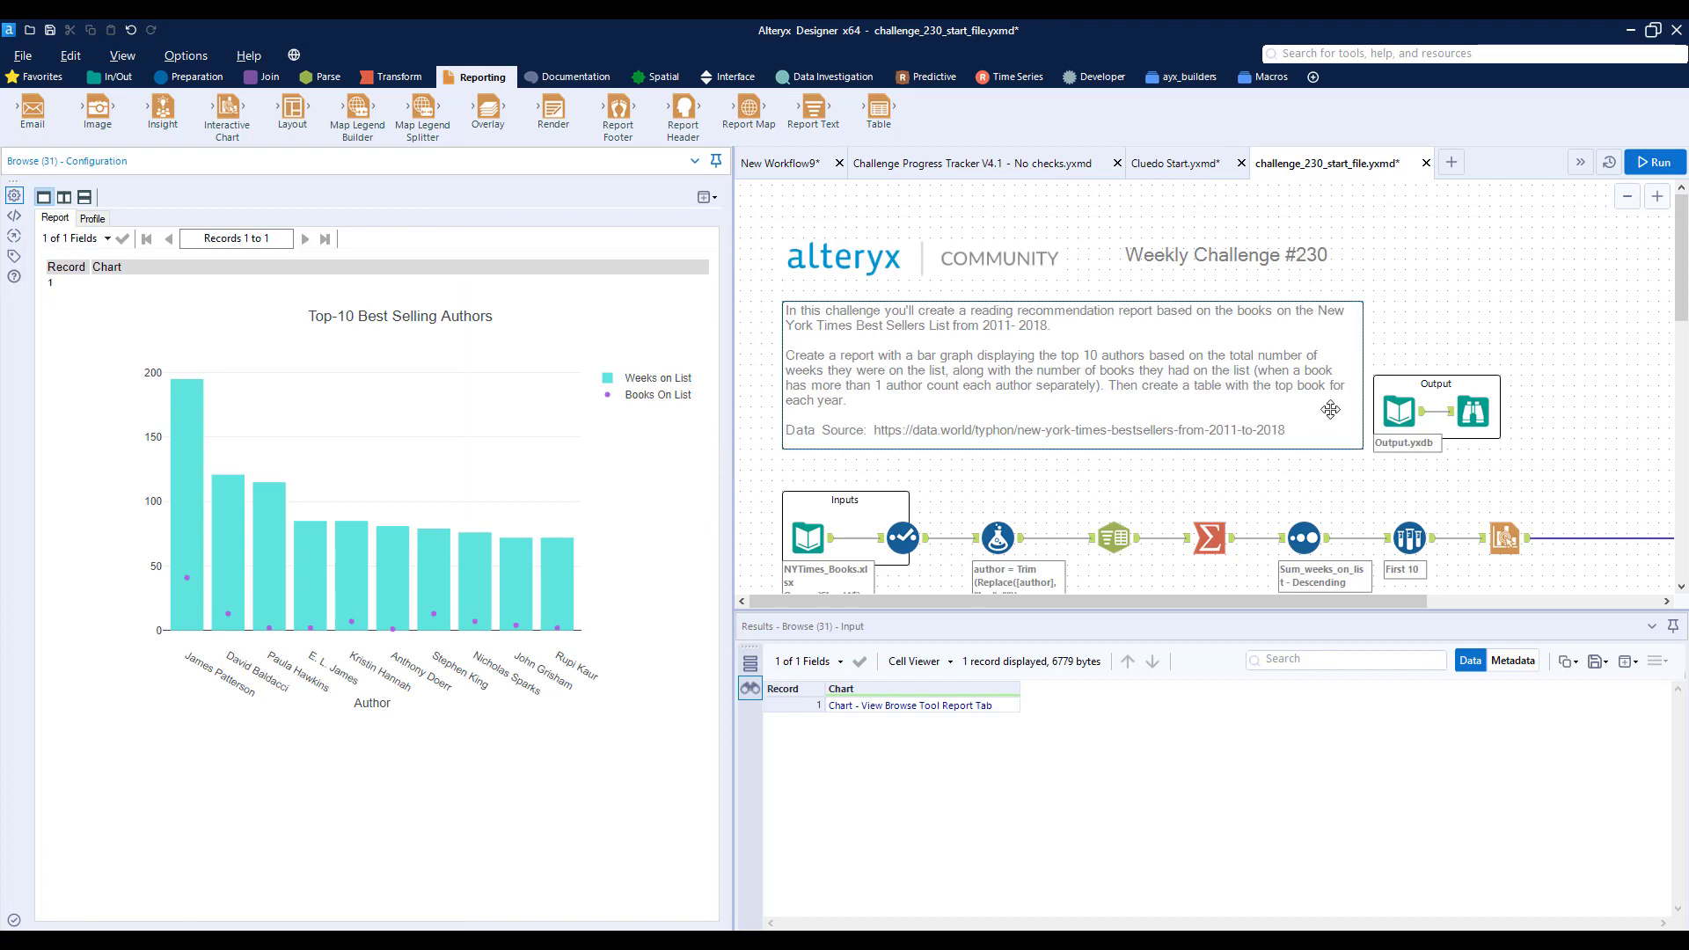
click(1475, 407)
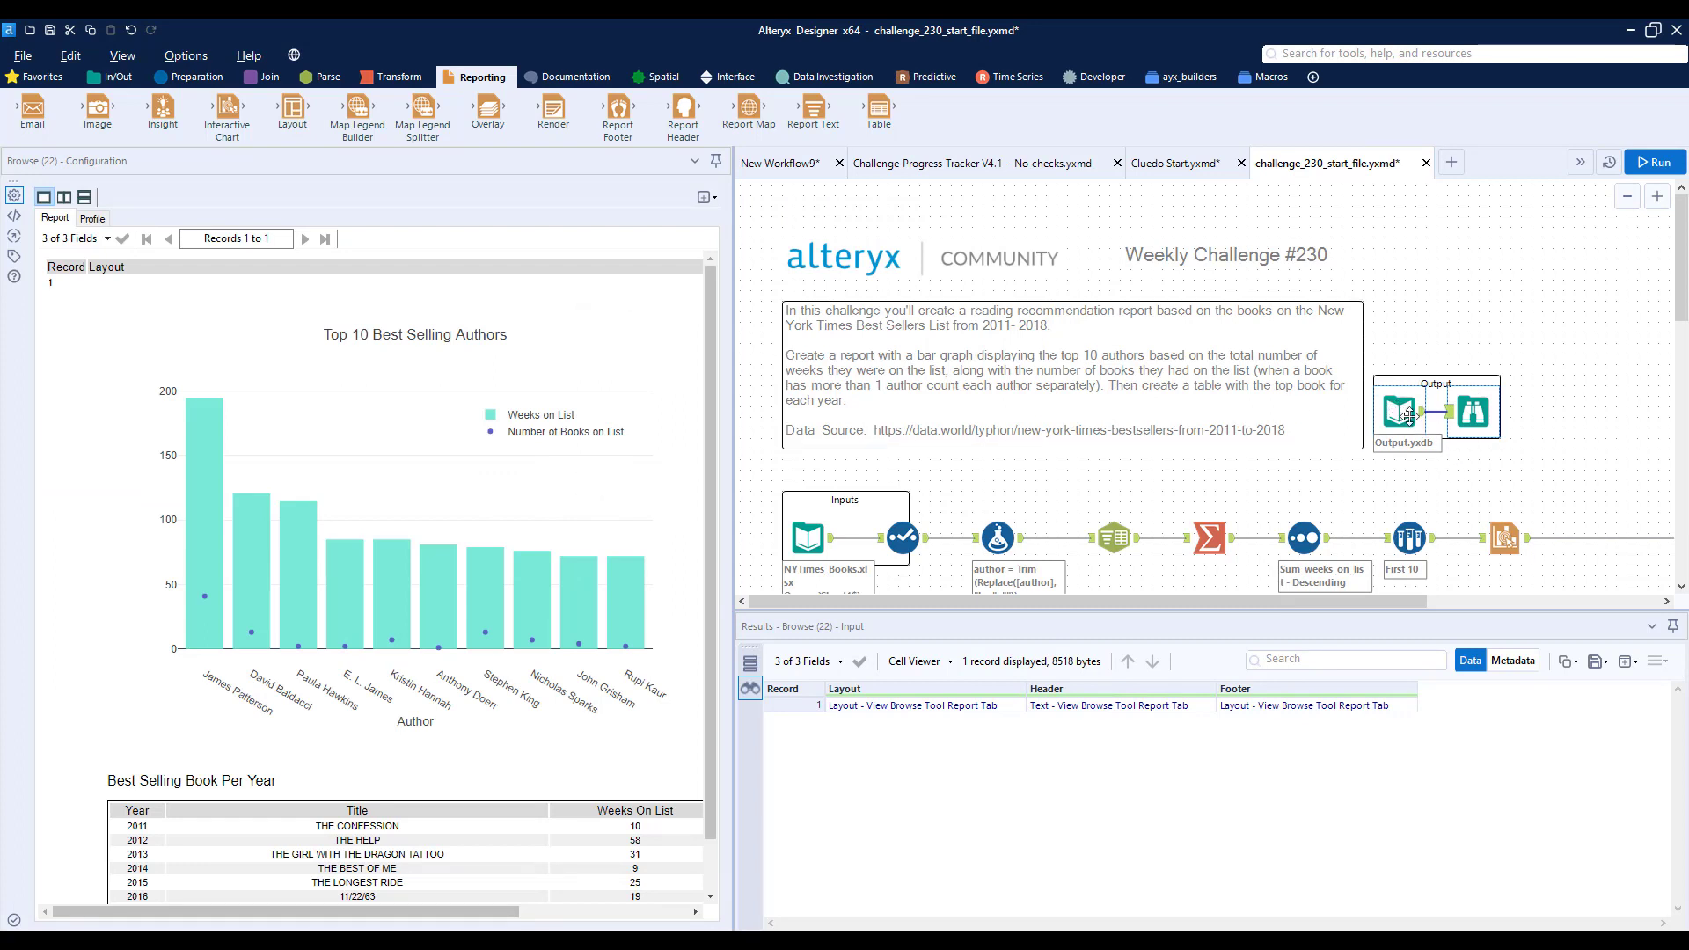
- Reopen the Interactive Chart configuration and move the legend inside the plot area, near the chart's upper right corner
click(1508, 538)
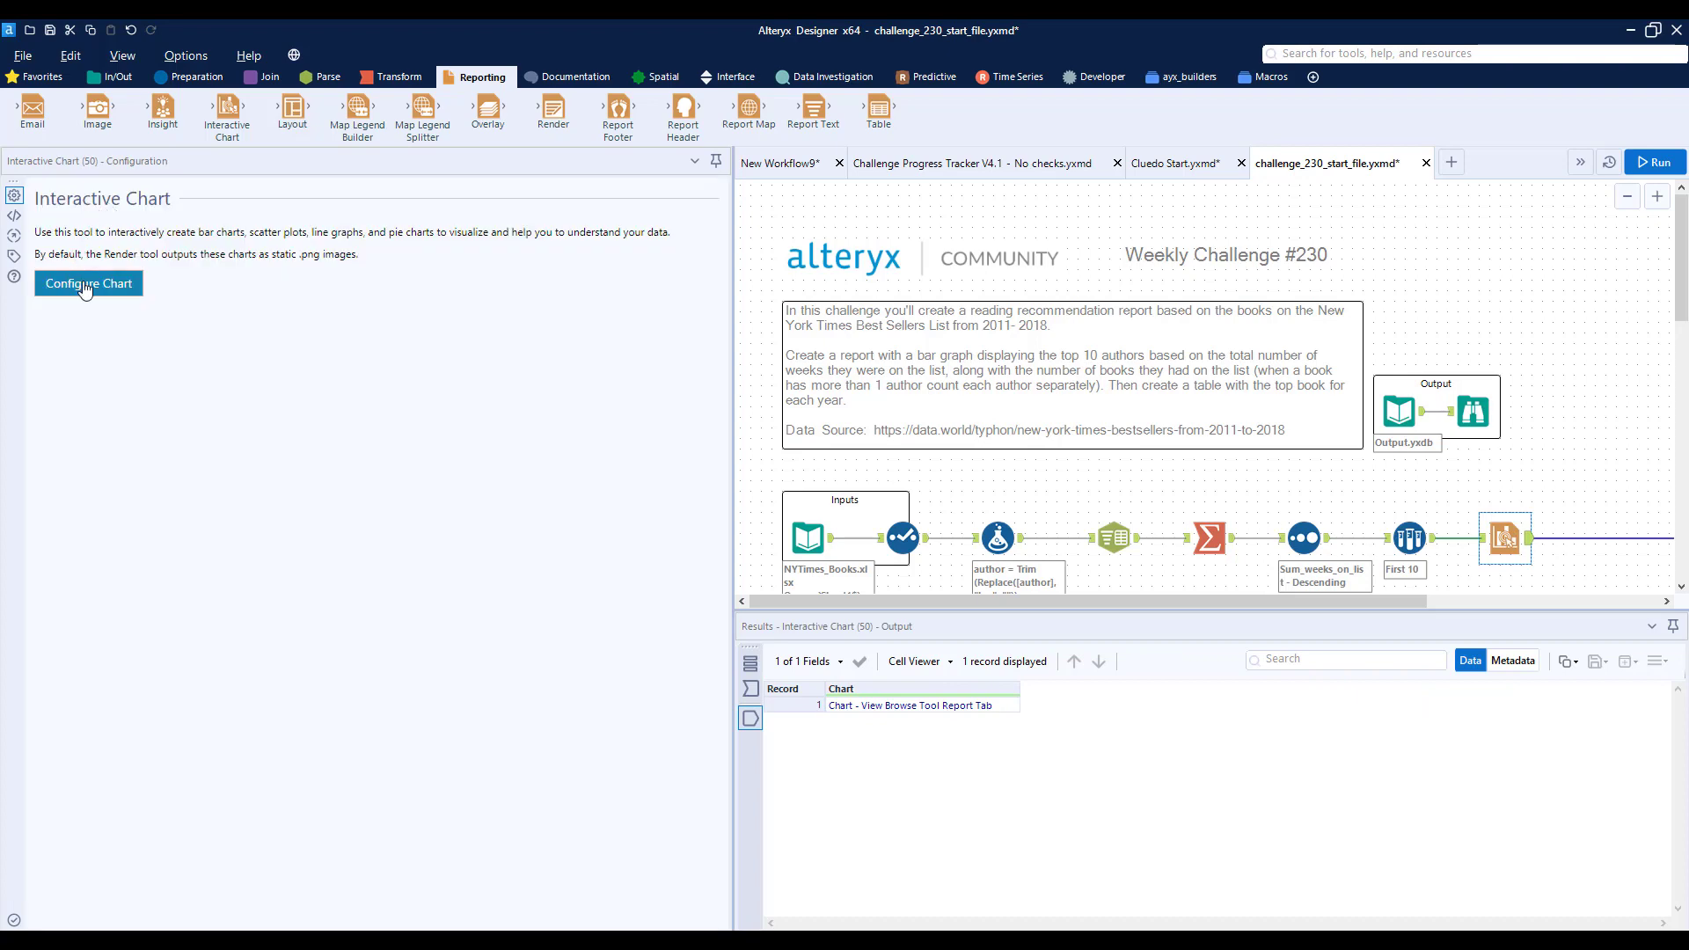
click(85, 286)
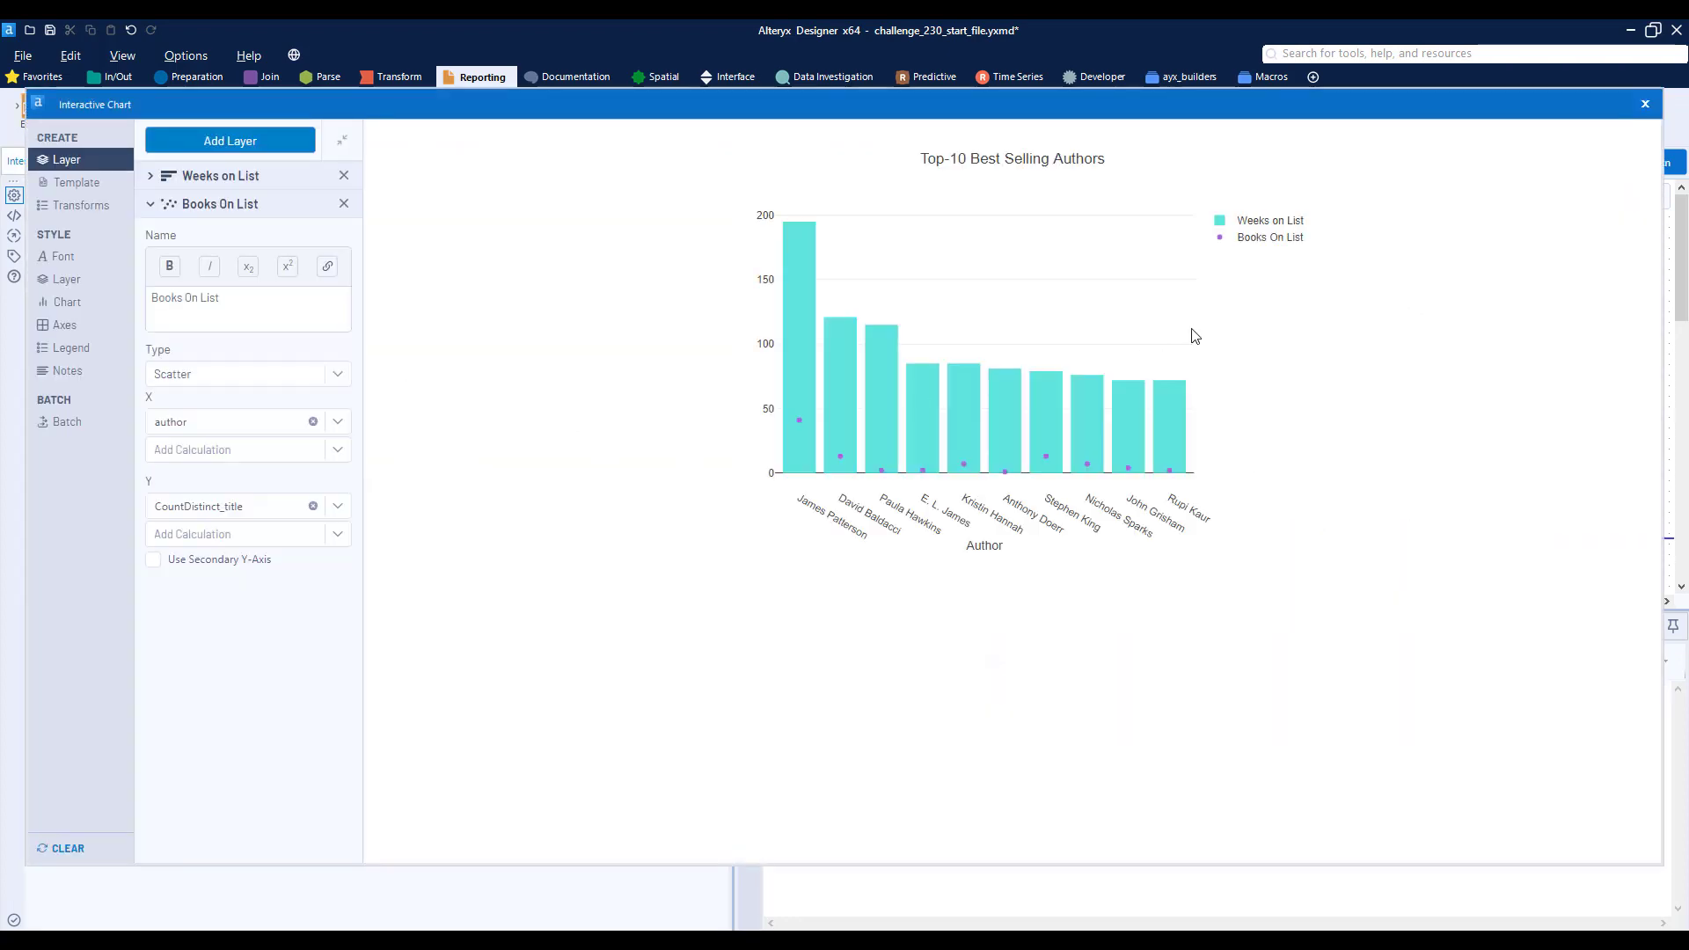
double_click(1257, 219)
drag(1257, 219, 1113, 244)
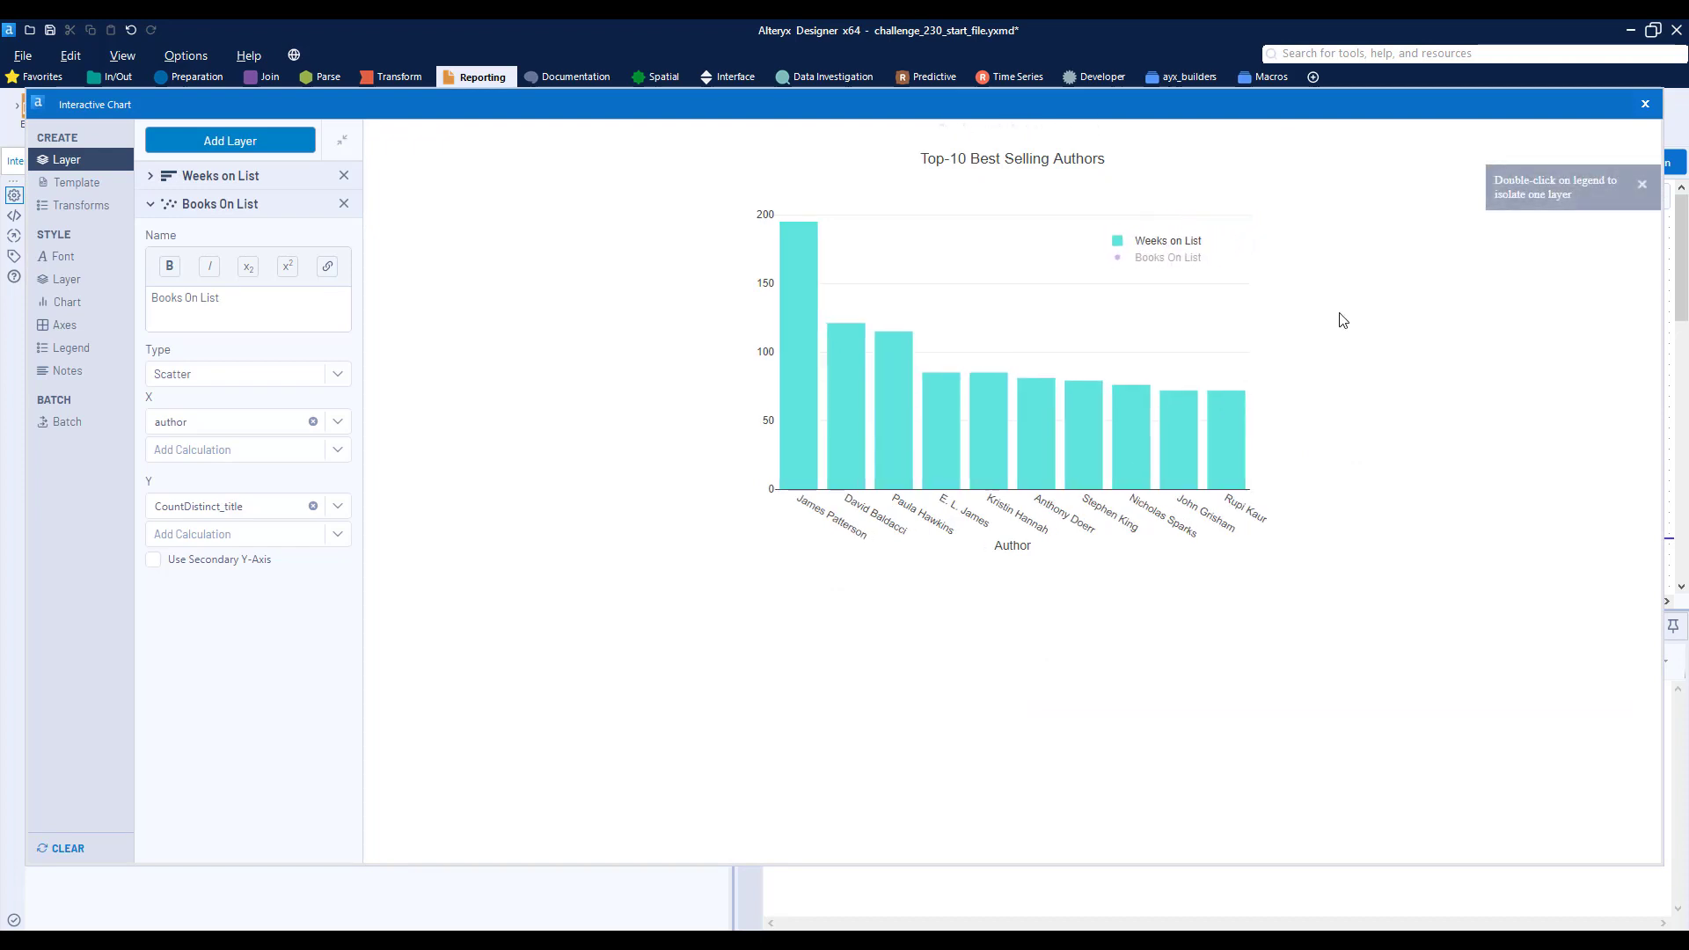
- Try to bring the Books On List layer back through its legend entry
click(1170, 240)
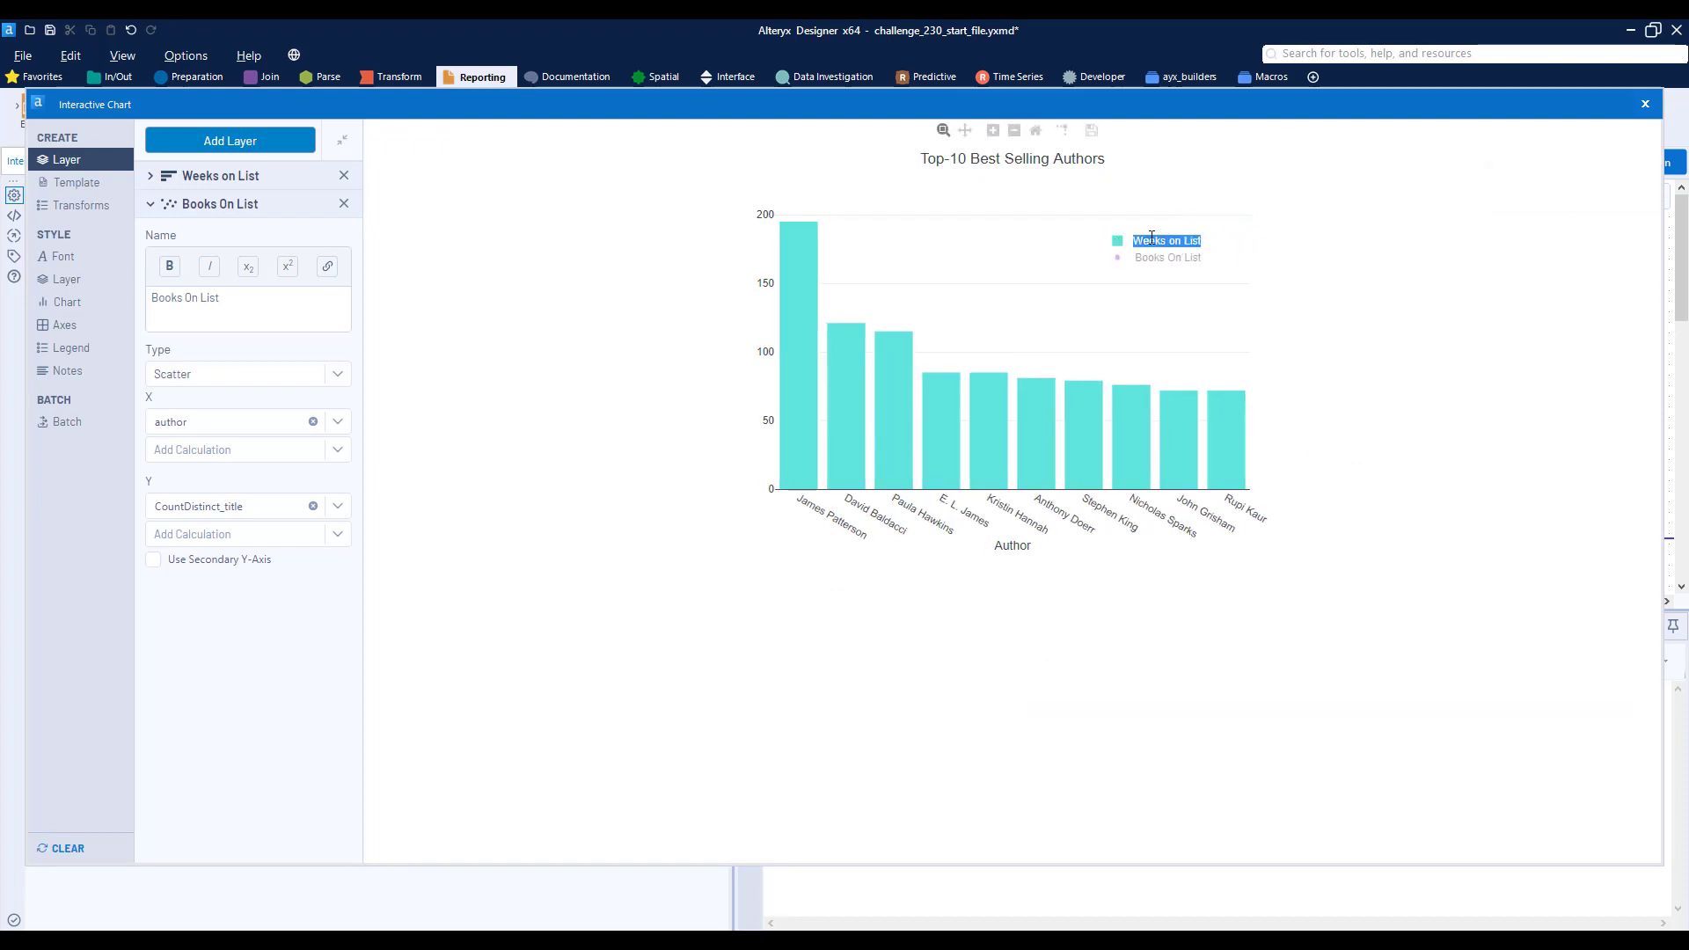
click(1164, 263)
click(1154, 260)
click(1167, 291)
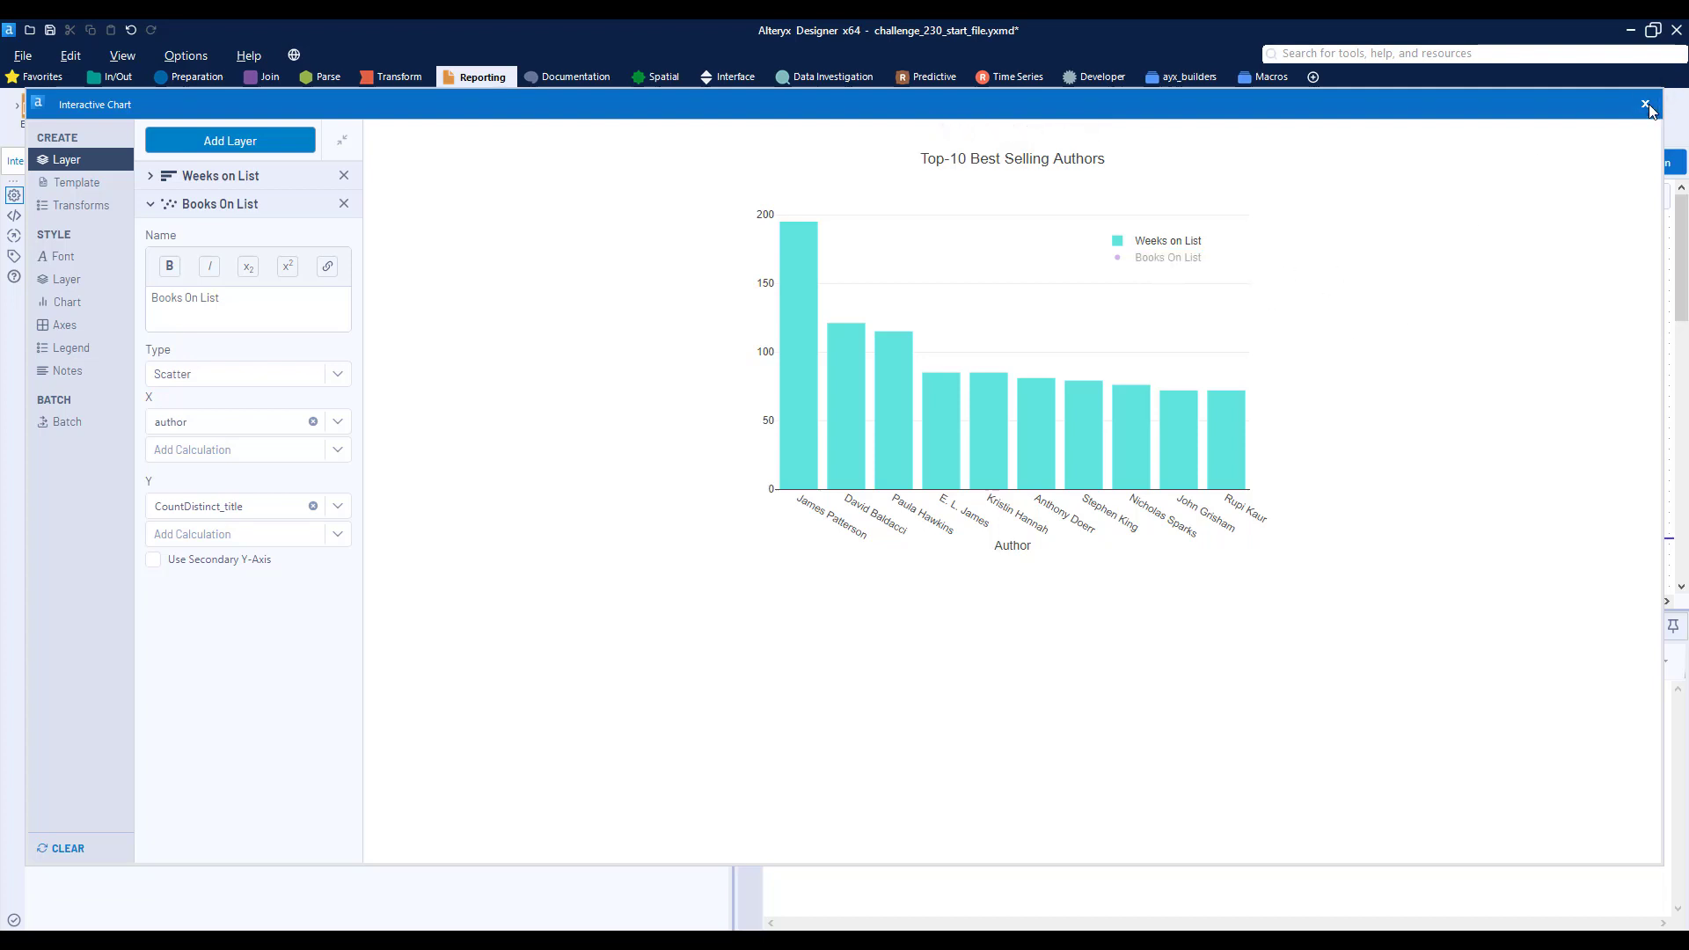
- Close the chart configuration, run the workflow and open the updated chart in its Browse tool
click(1645, 104)
drag(1418, 598, 1486, 584)
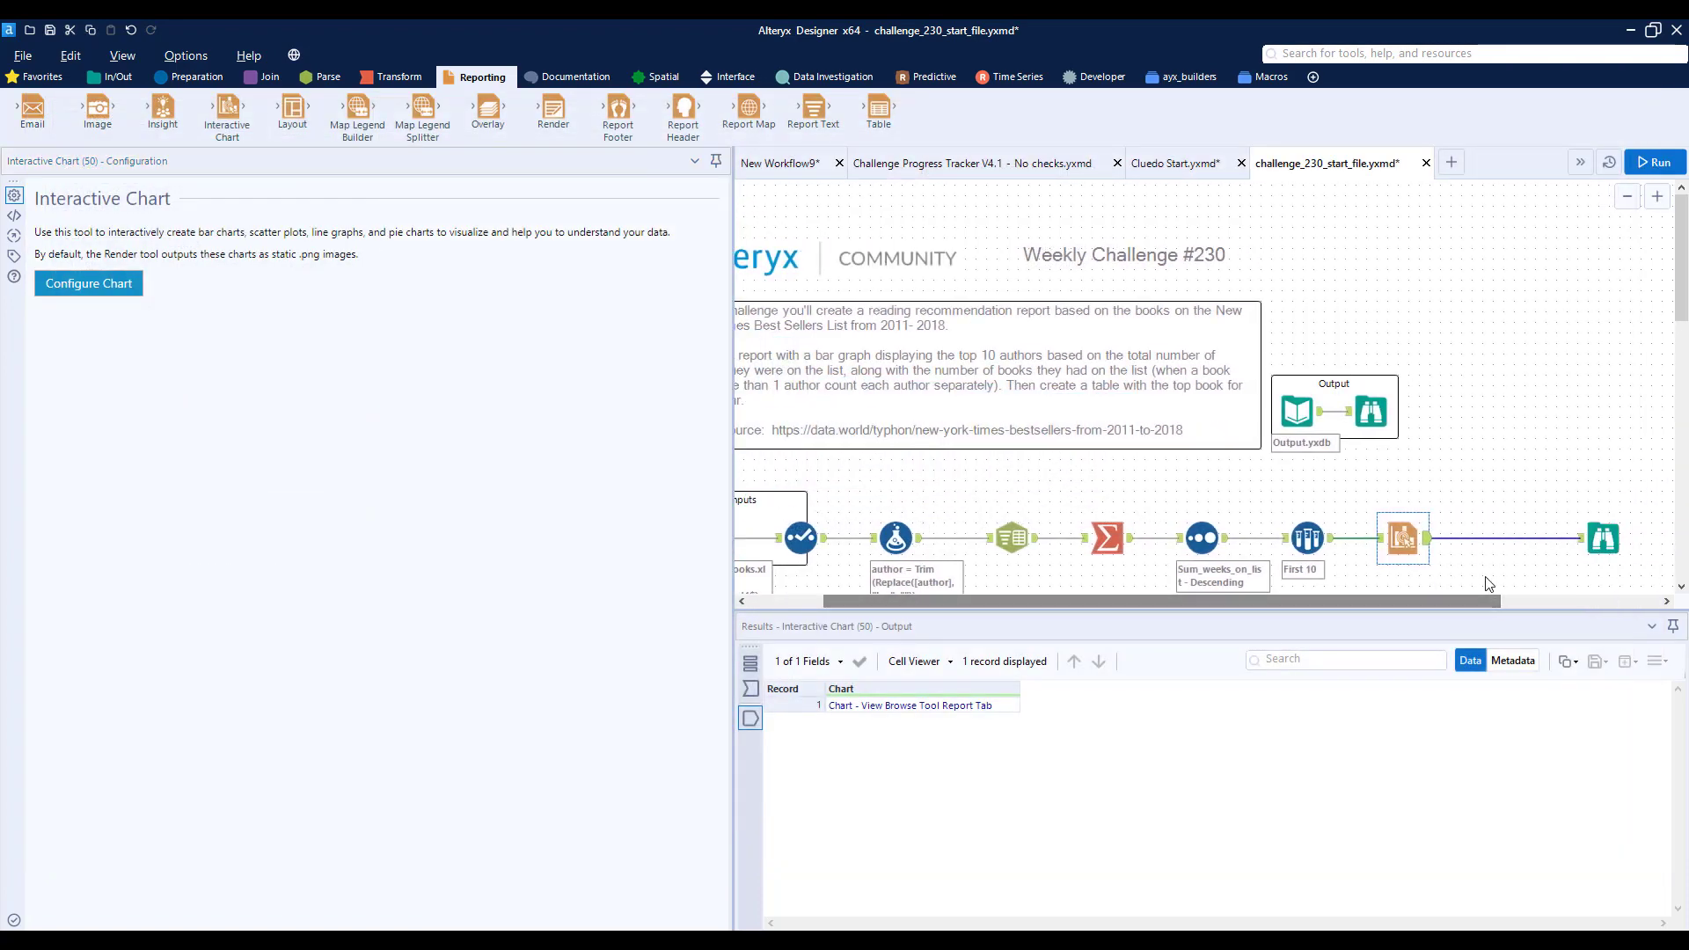
click(1593, 573)
key(ctrl+r)
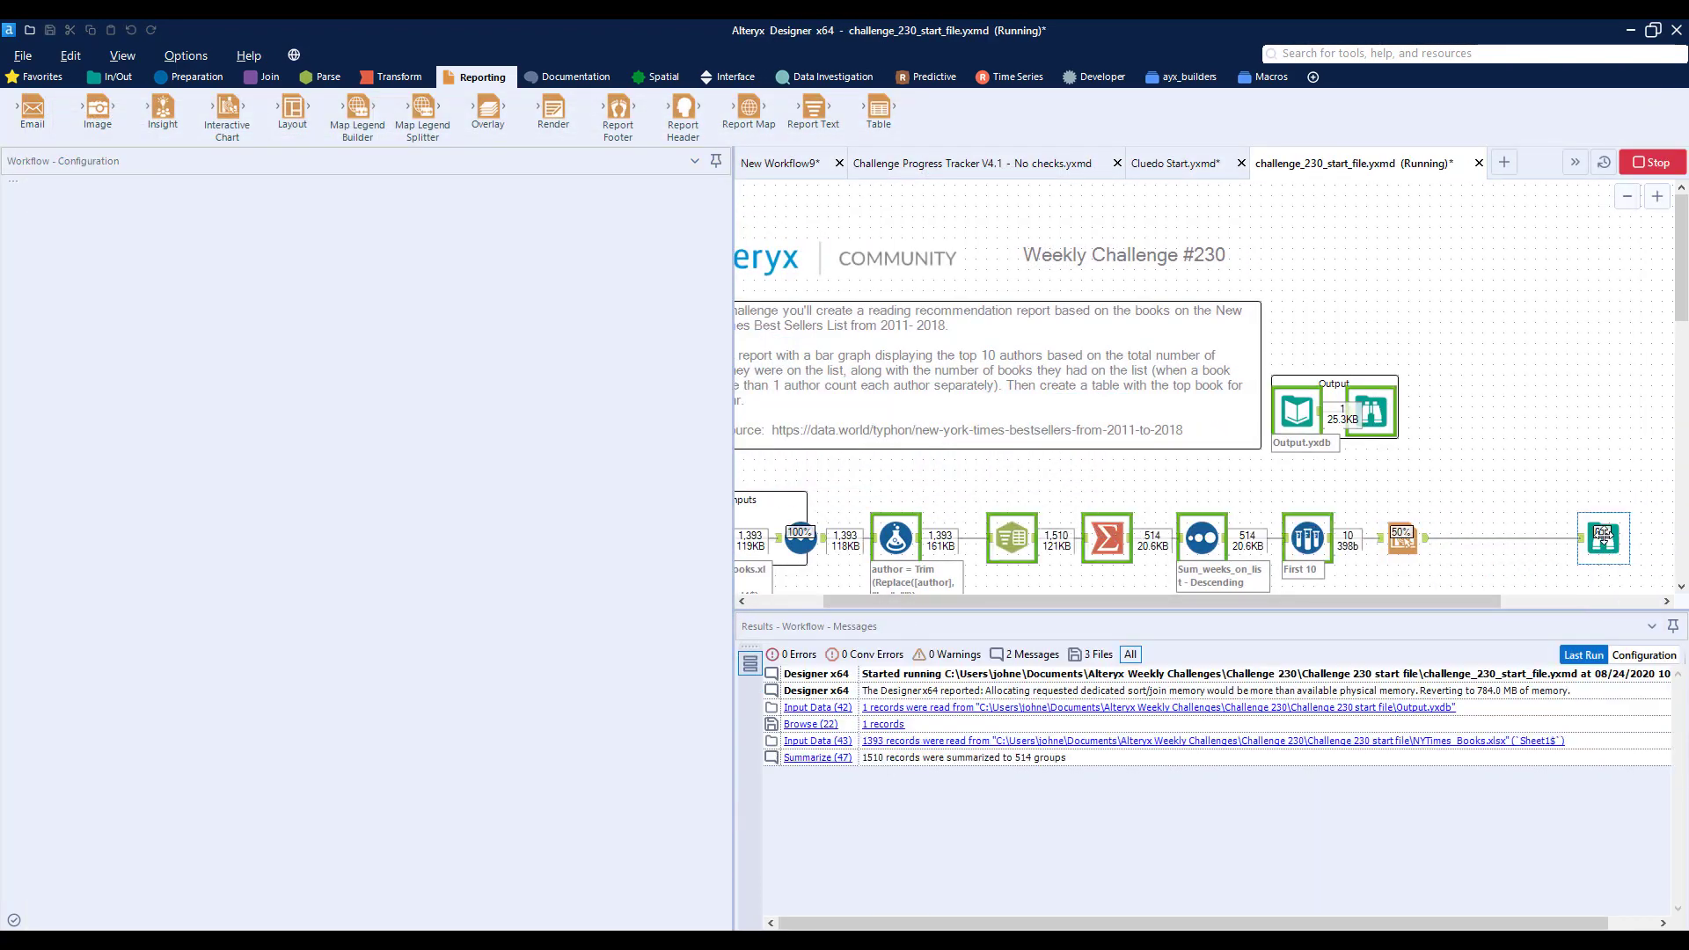
click(1601, 536)
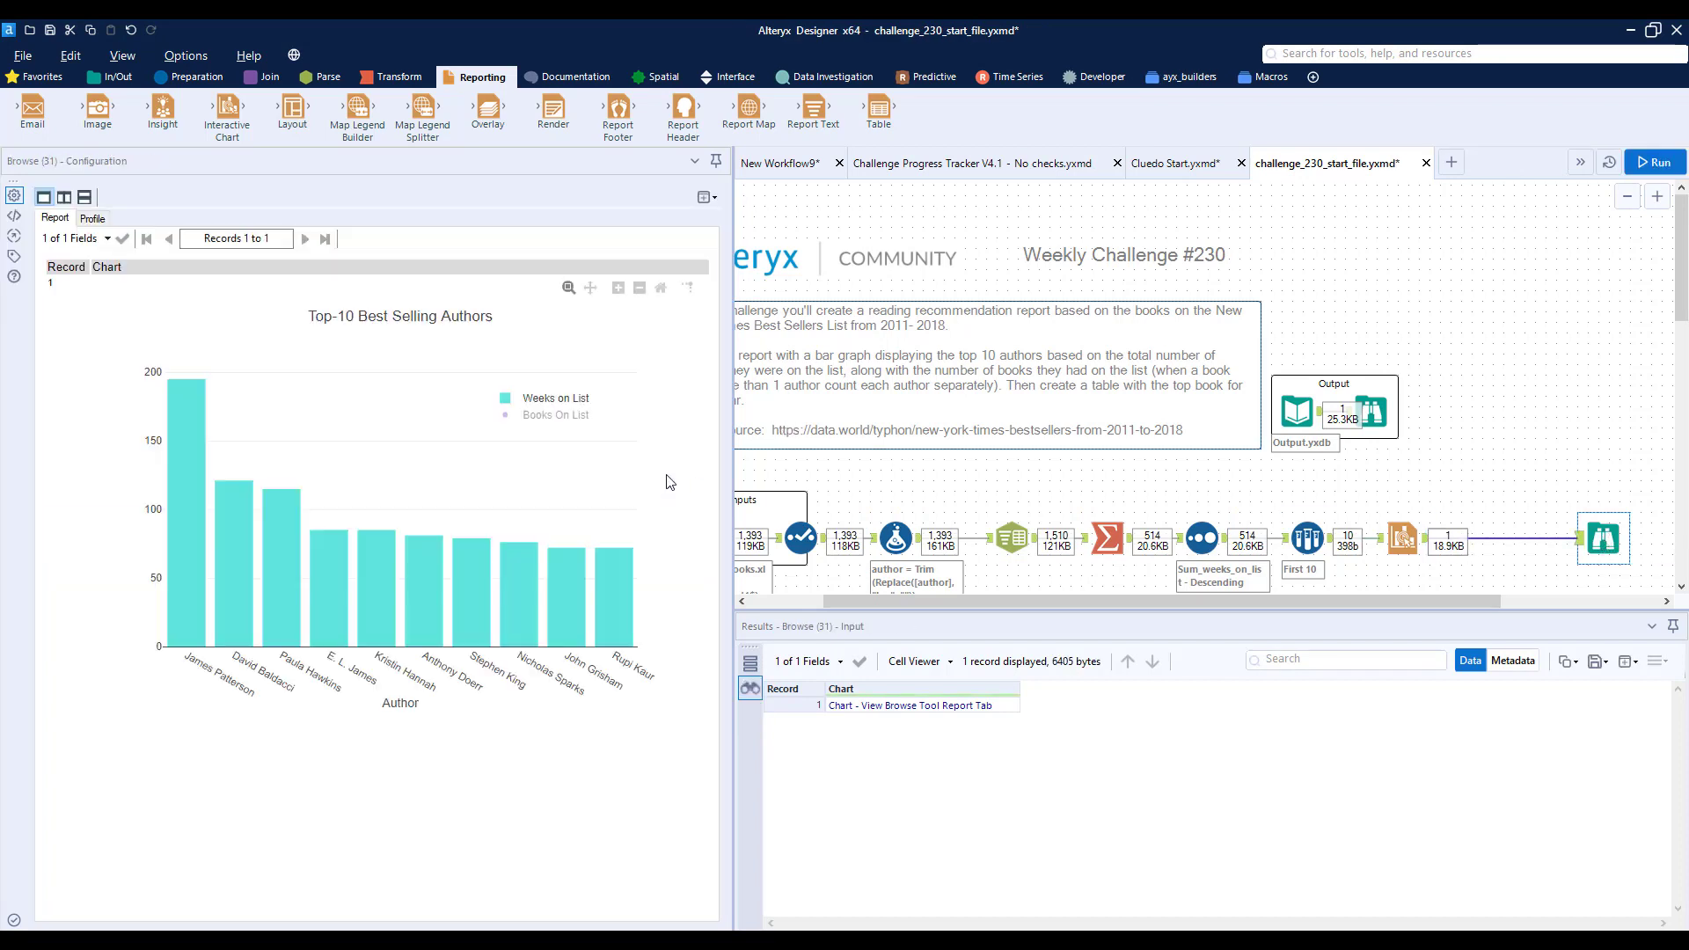
- Review the Text To Columns, Summarize and Select tools, checking the fields available for finding each year's top book
scroll(1274, 576, down, 2)
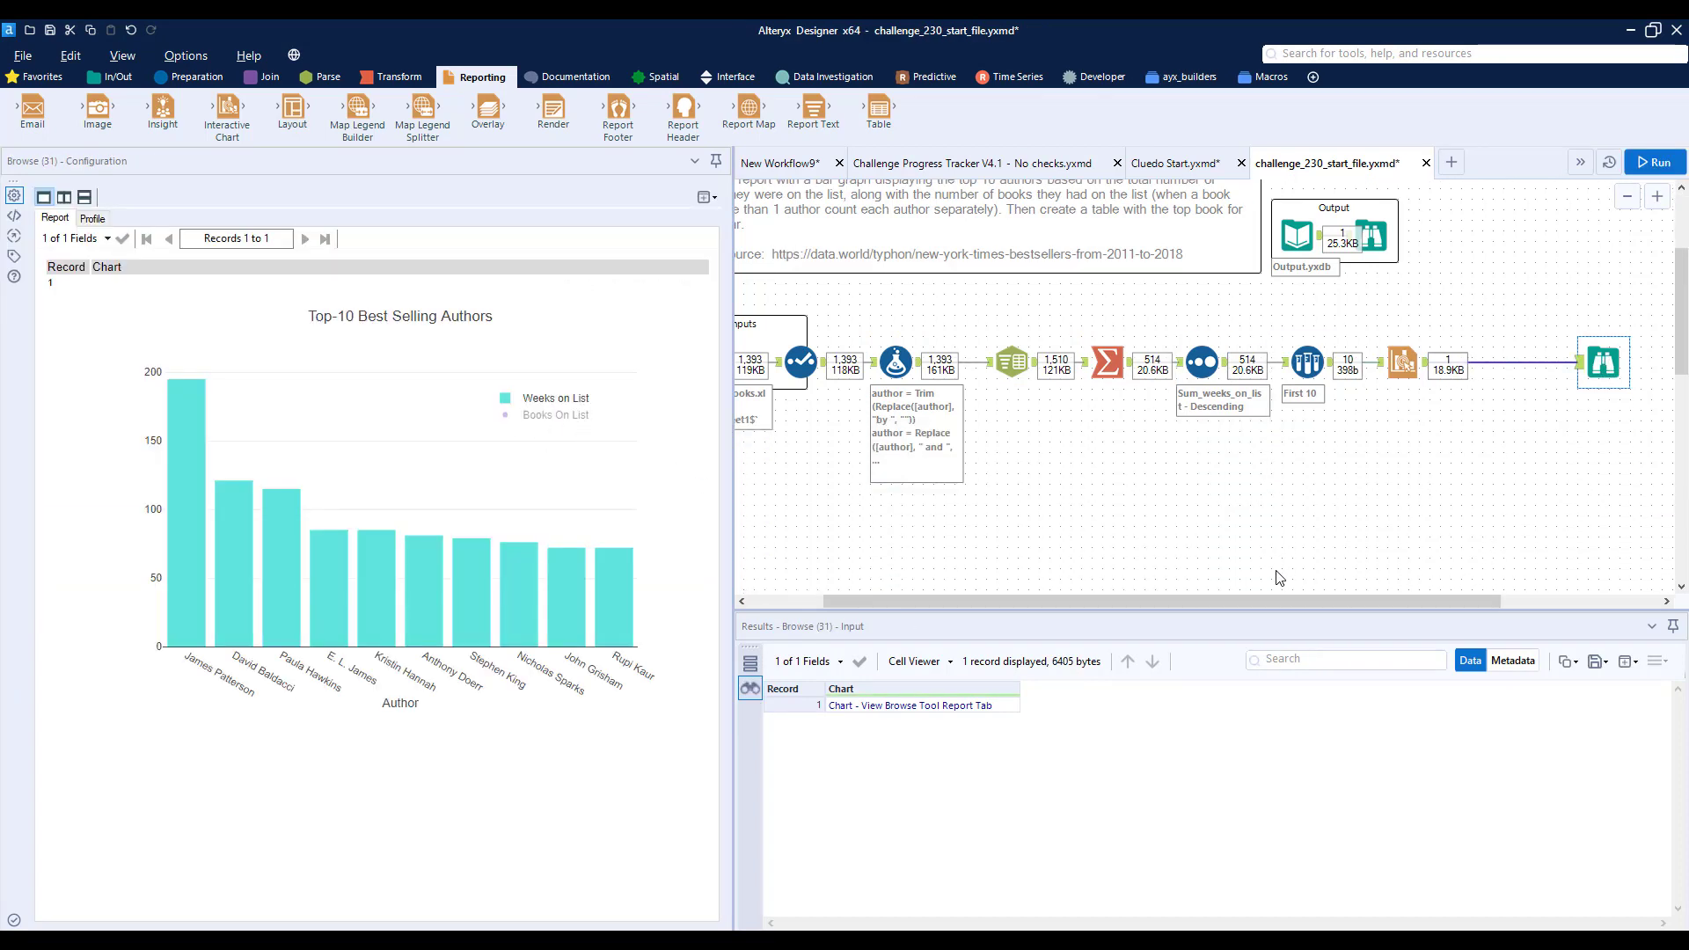
drag(1244, 610, 1175, 610)
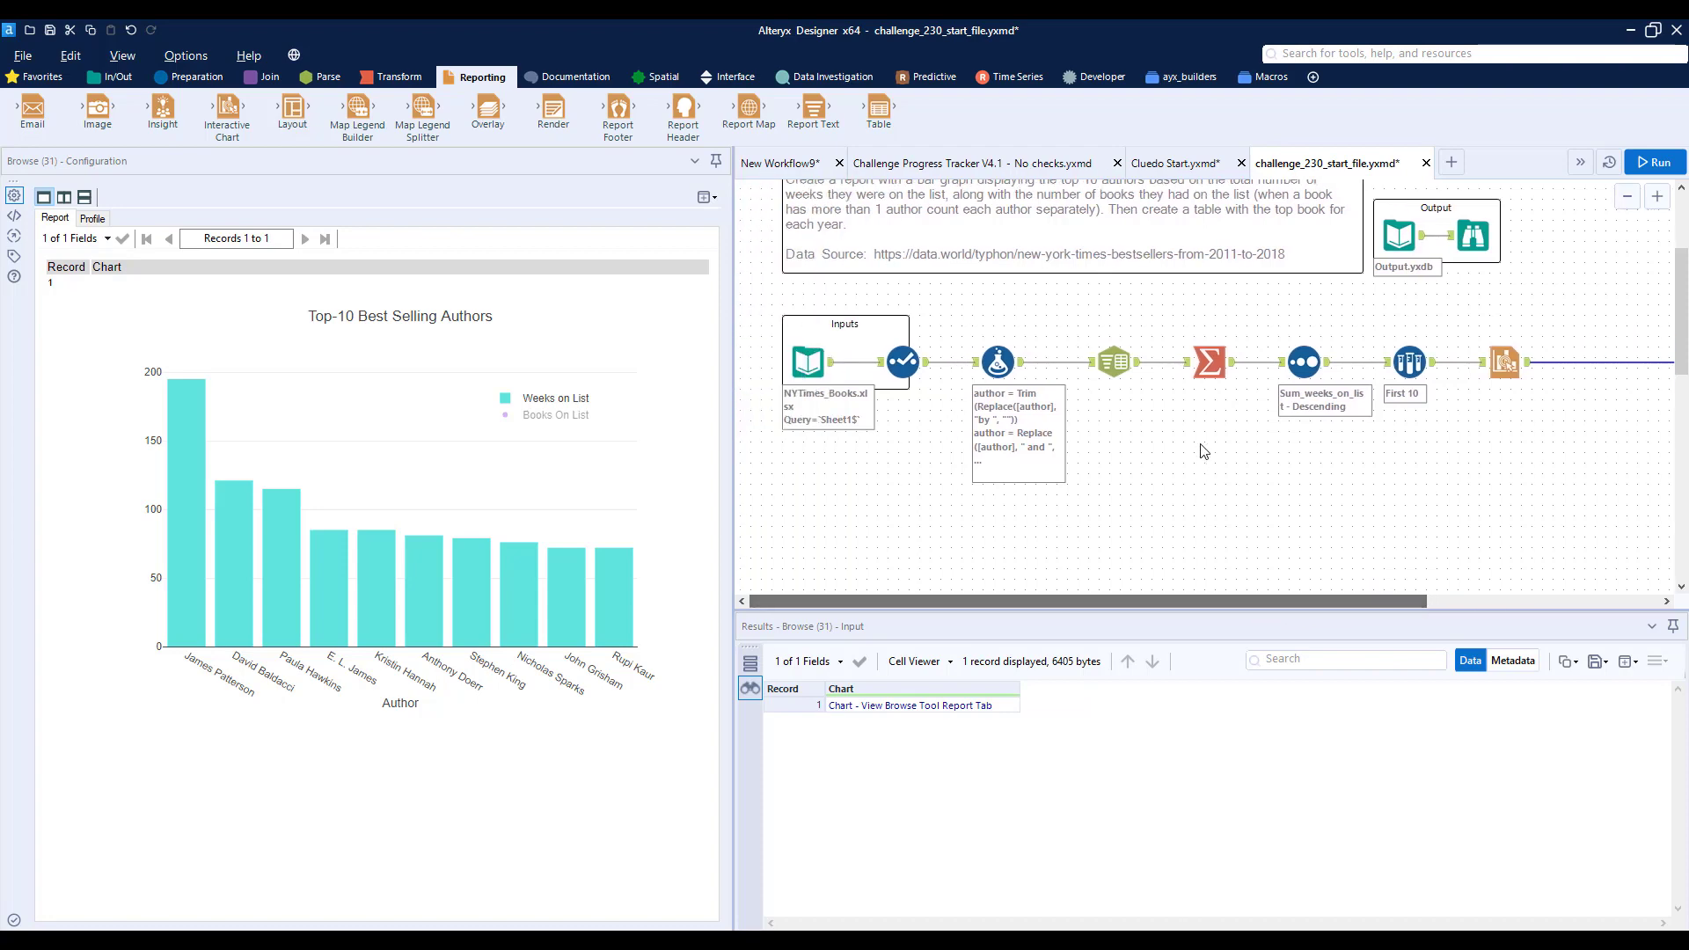
click(1140, 367)
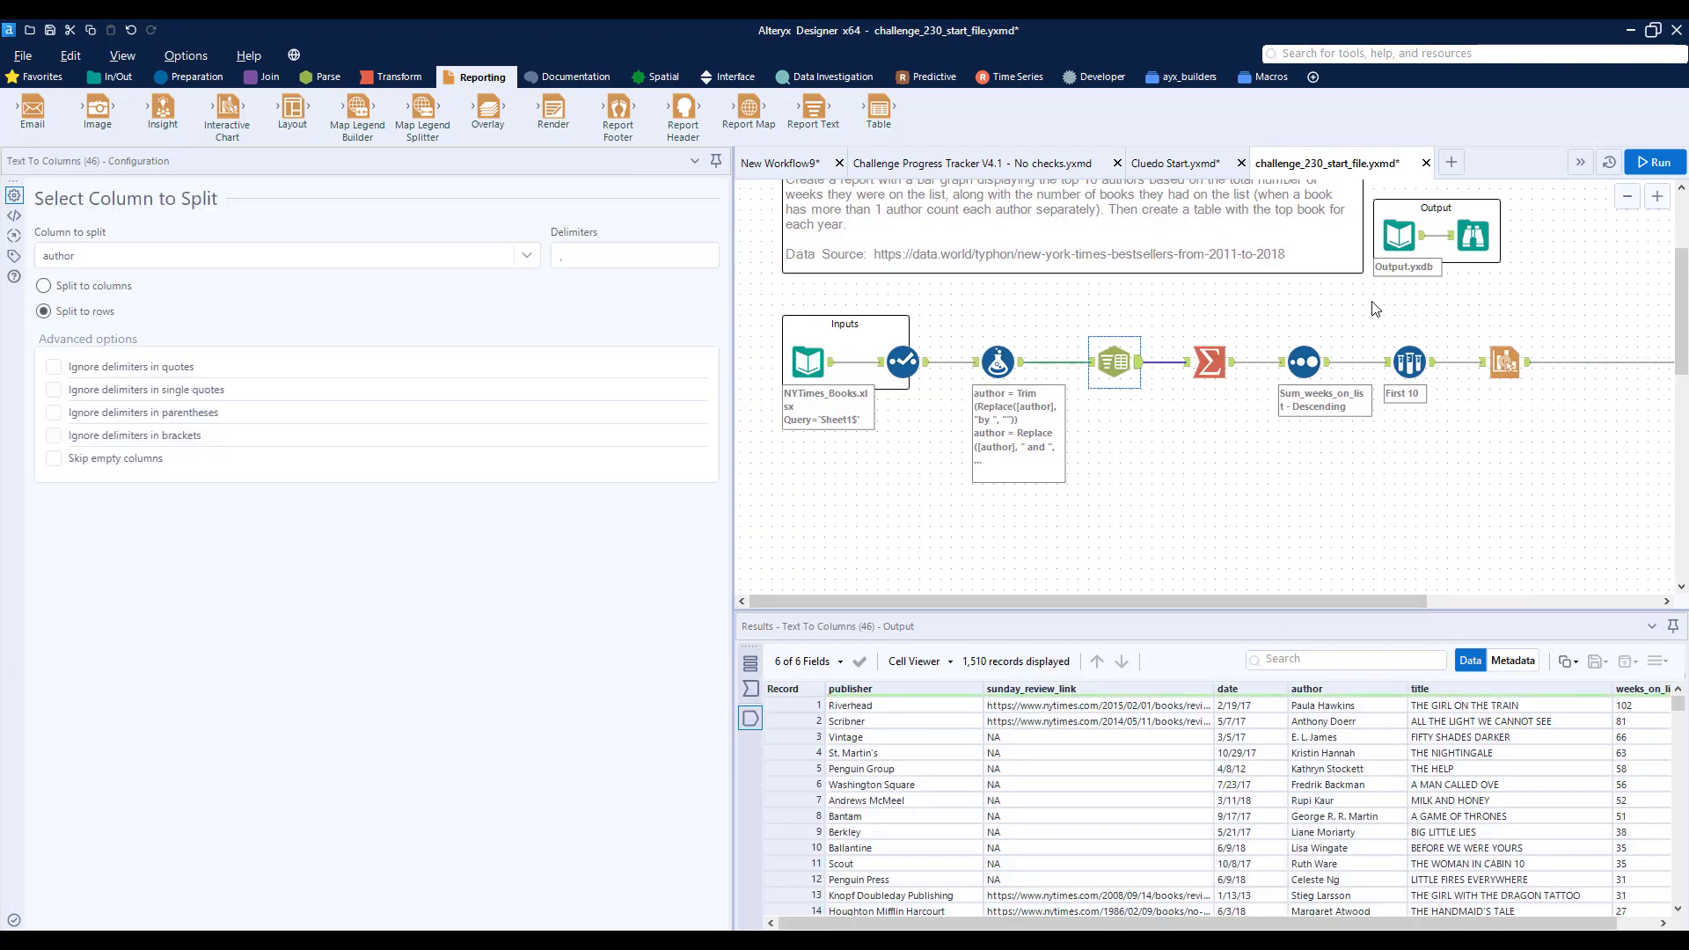
click(1210, 364)
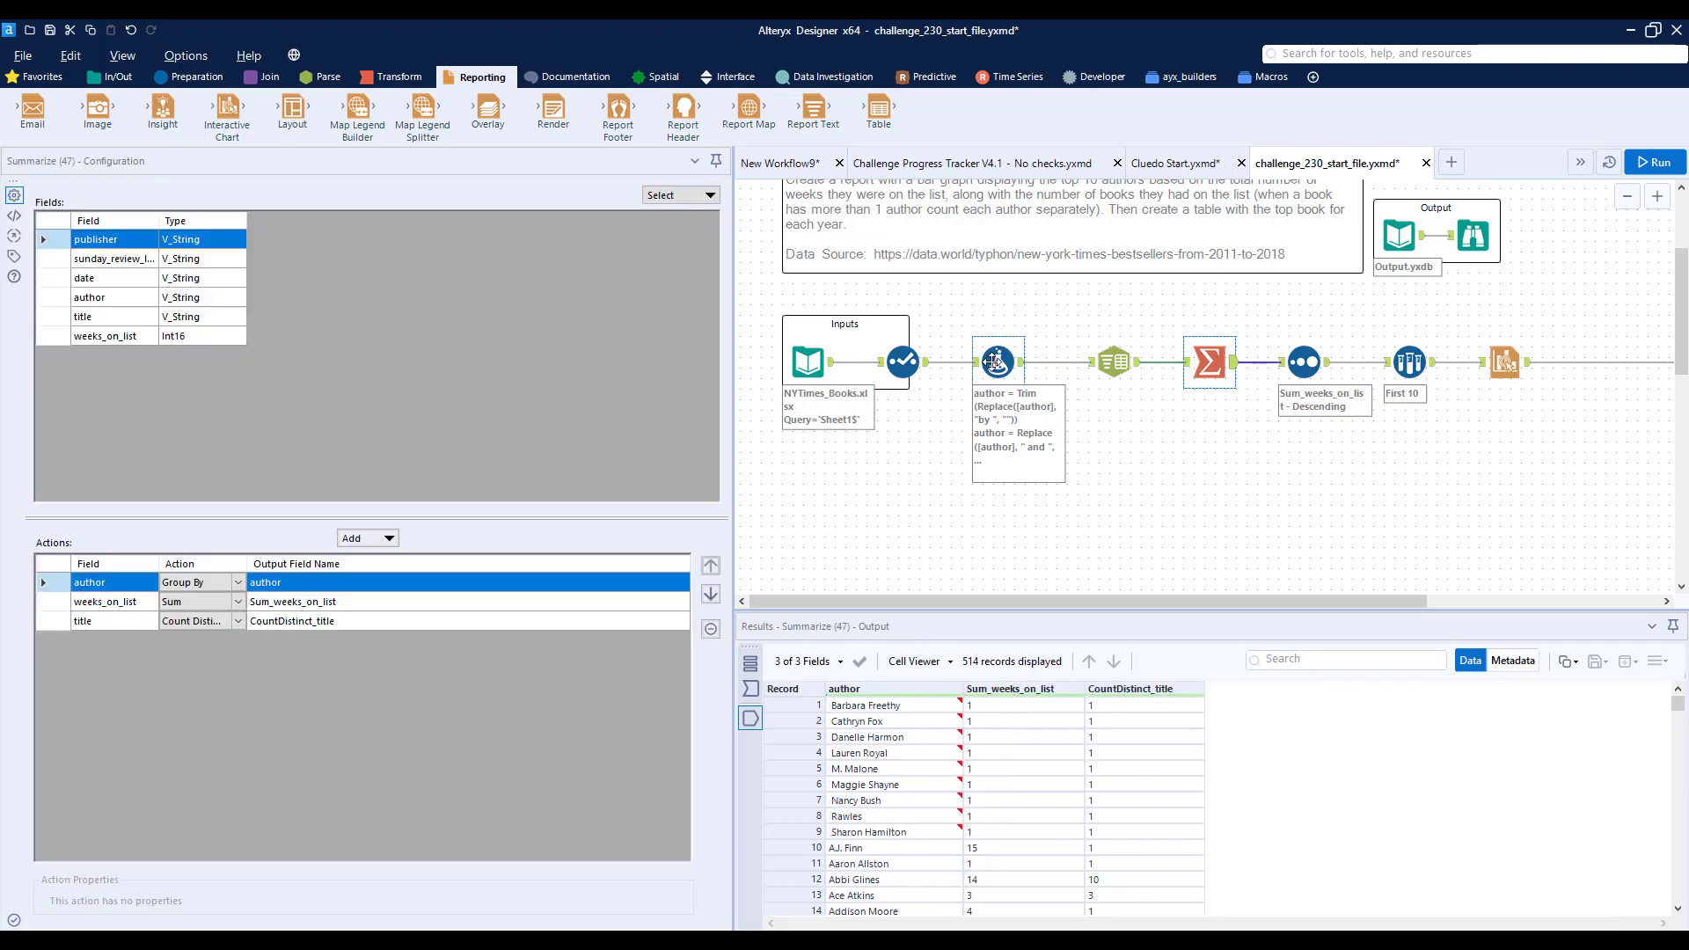
click(906, 366)
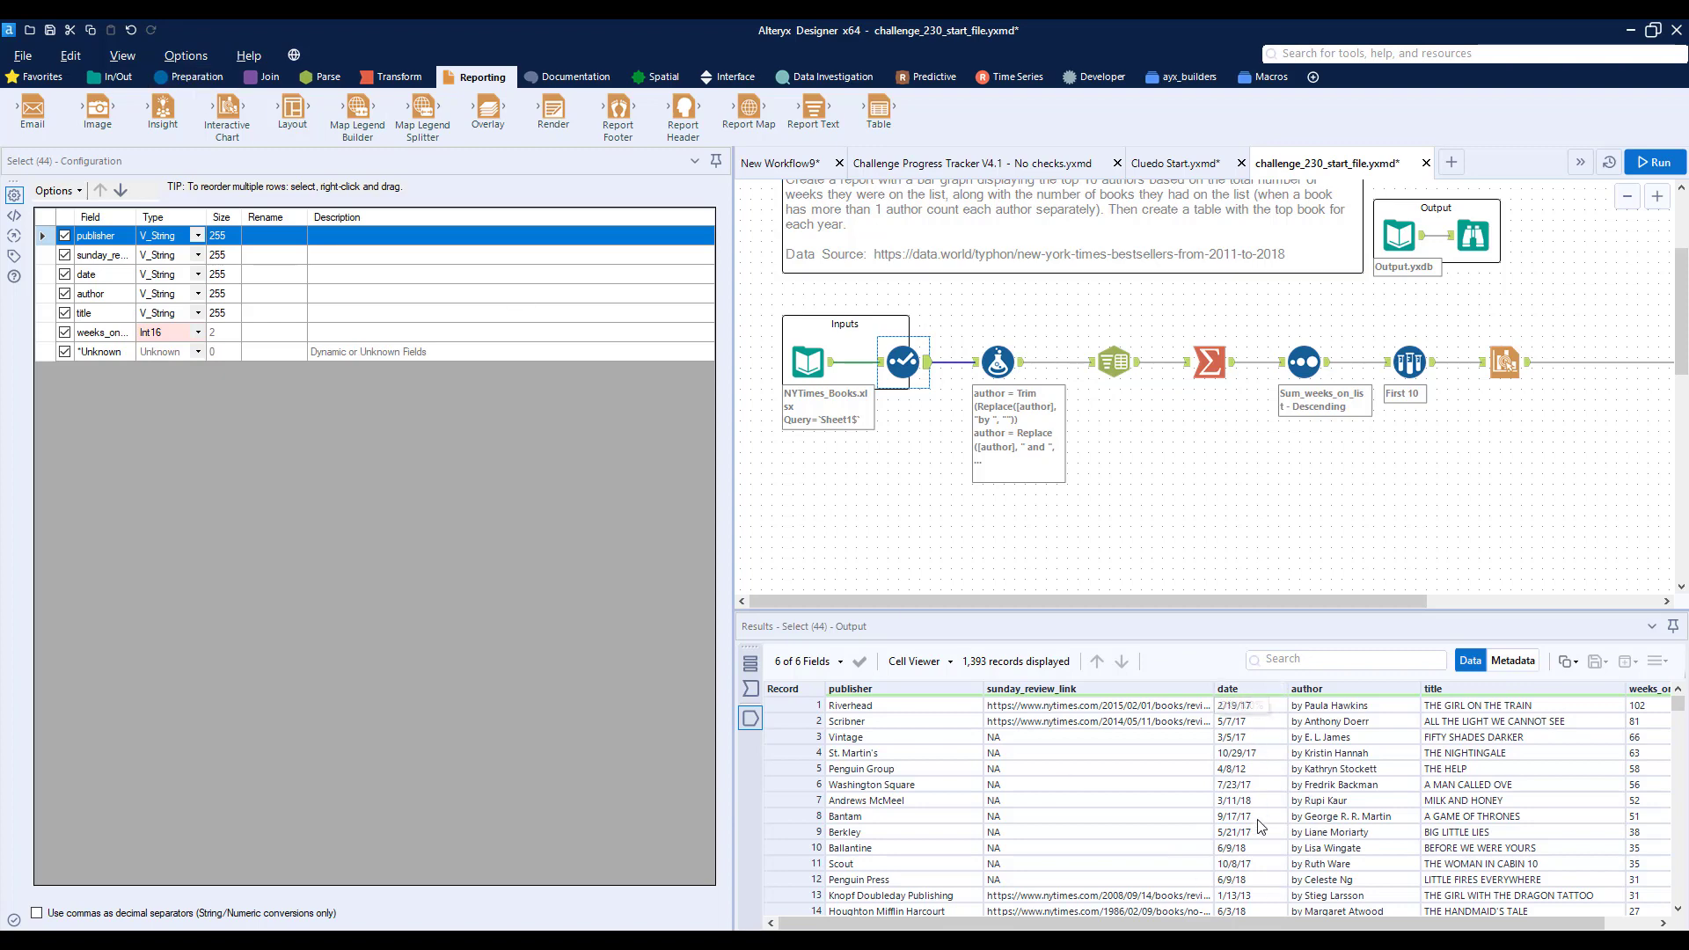
- Add a new output column named Year to the Formula tool
ctrl+click(996, 361)
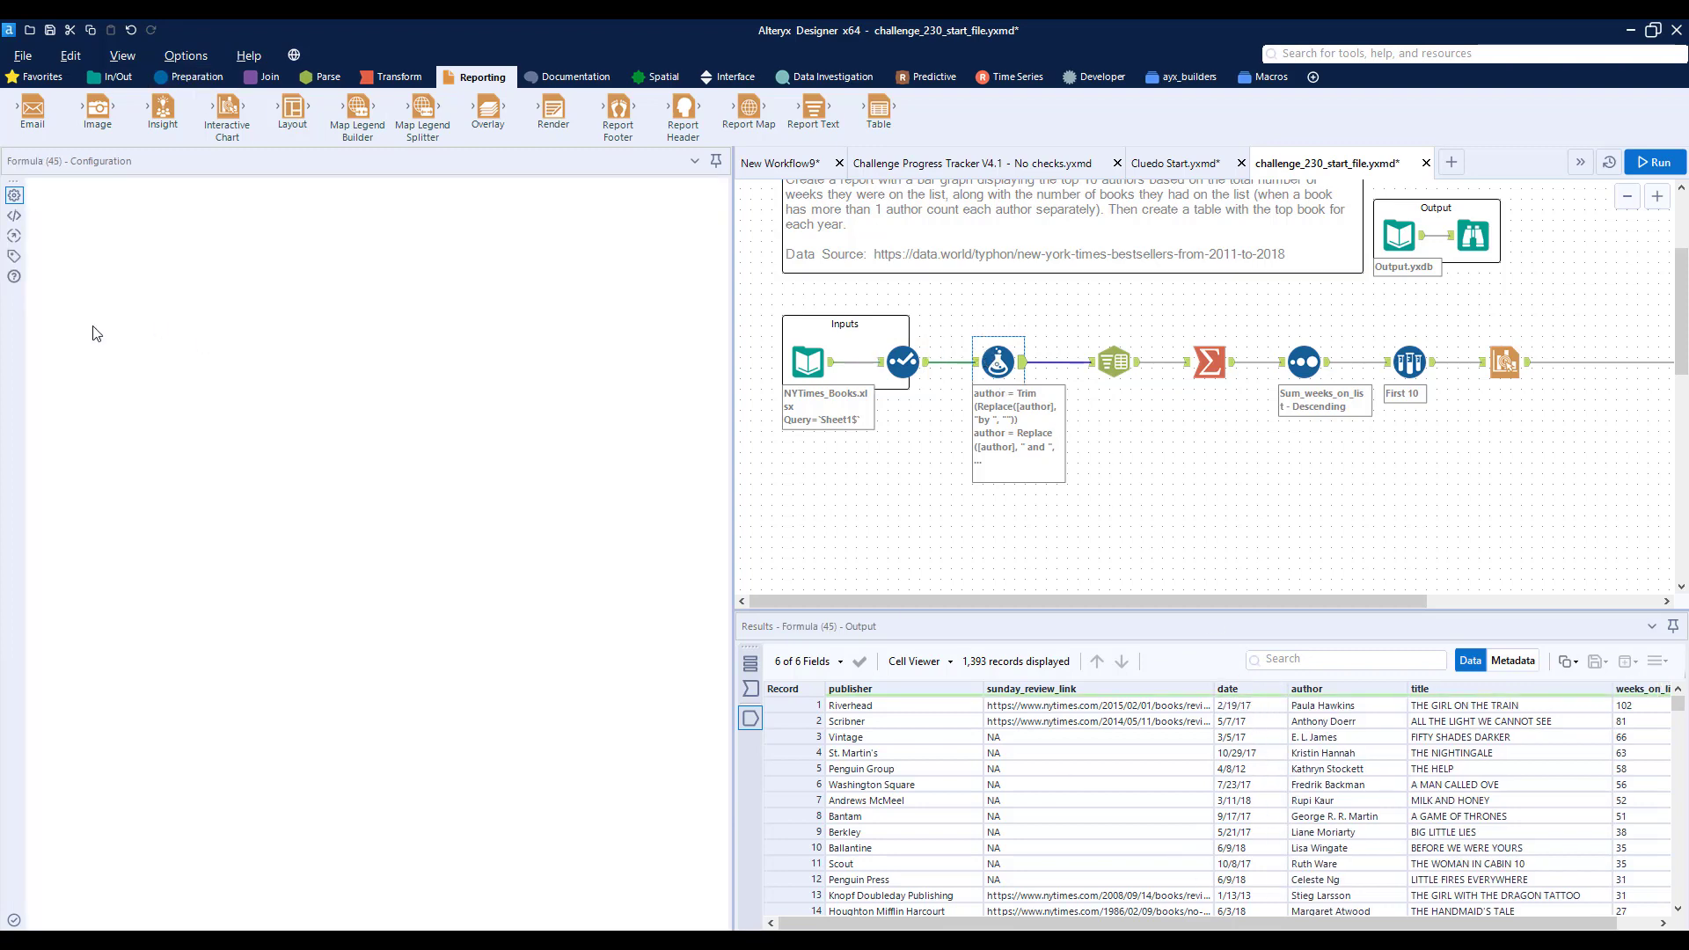
click(46, 359)
click(107, 360)
click(110, 379)
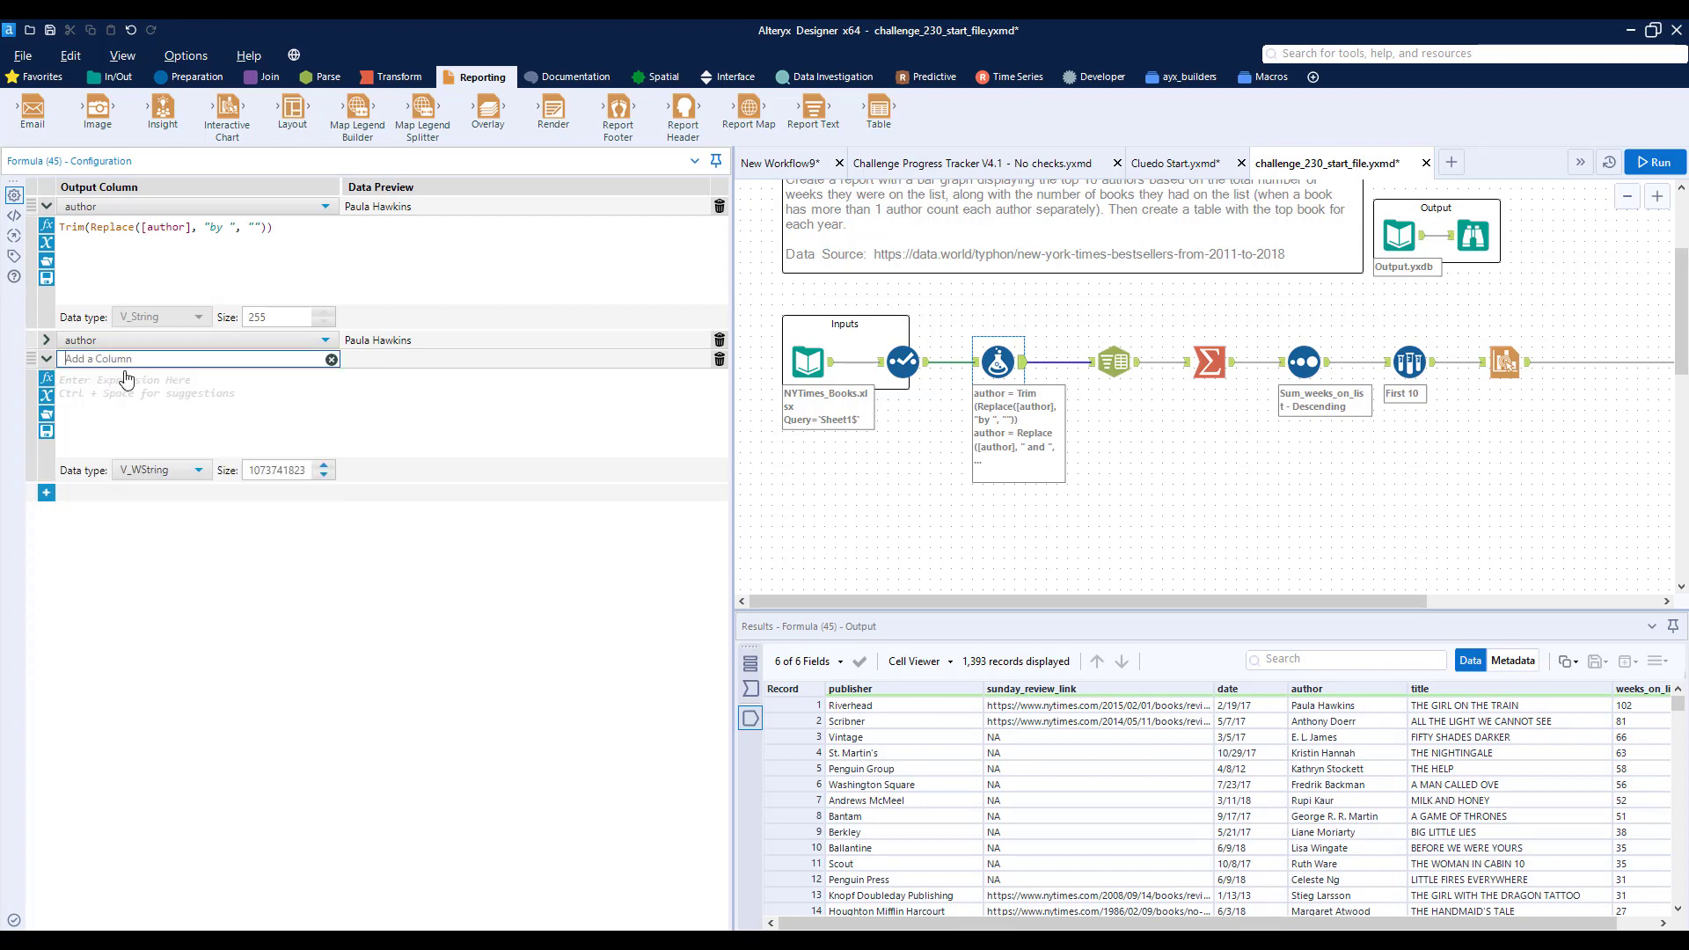
text(Year)
click(123, 388)
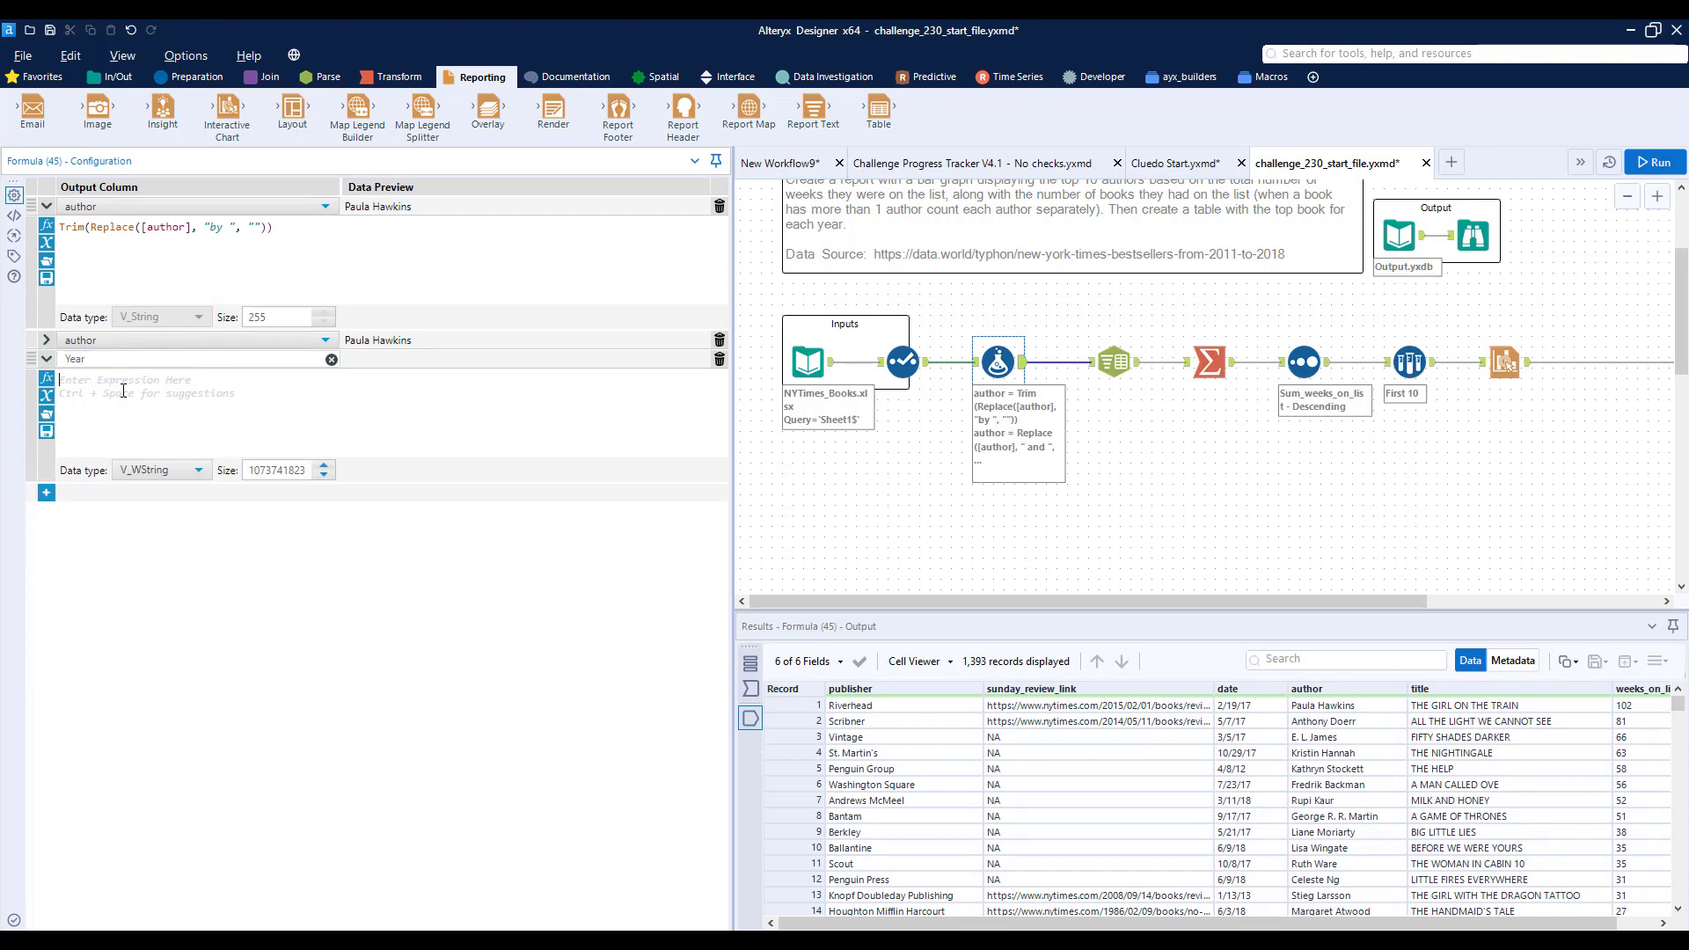
- Enter "20" + Right([date], 2) as the expression for the Year column
text(")
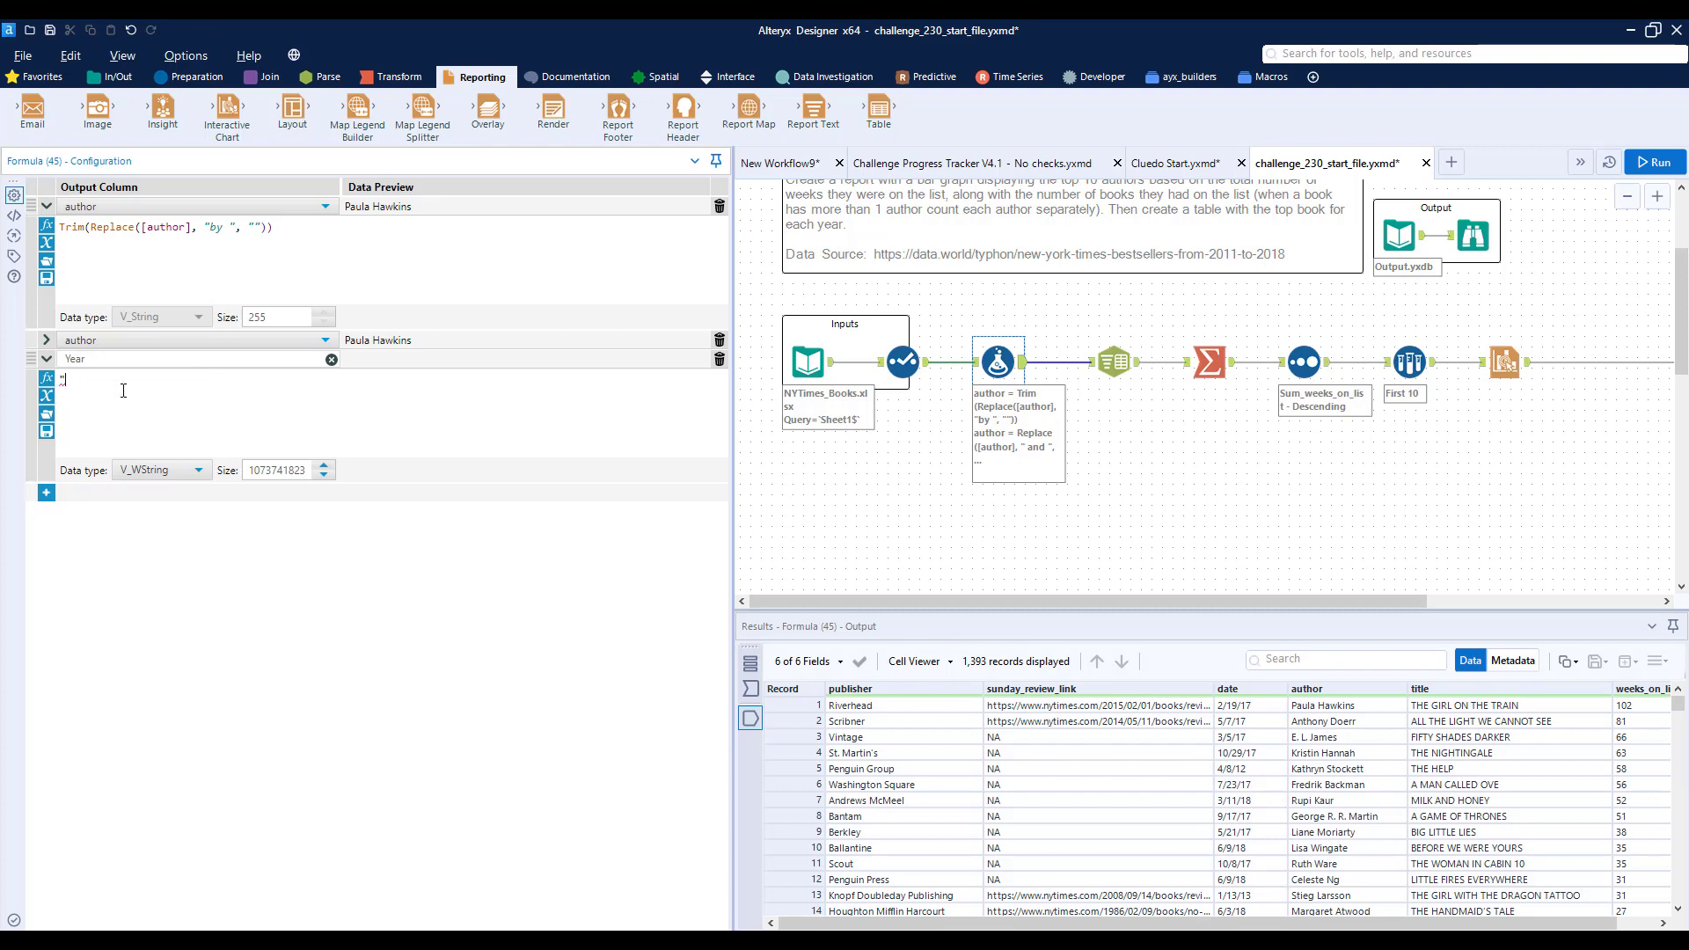
text(20" + right(String, len))
key(Tab)
text([d)
key(Return)
text(2)
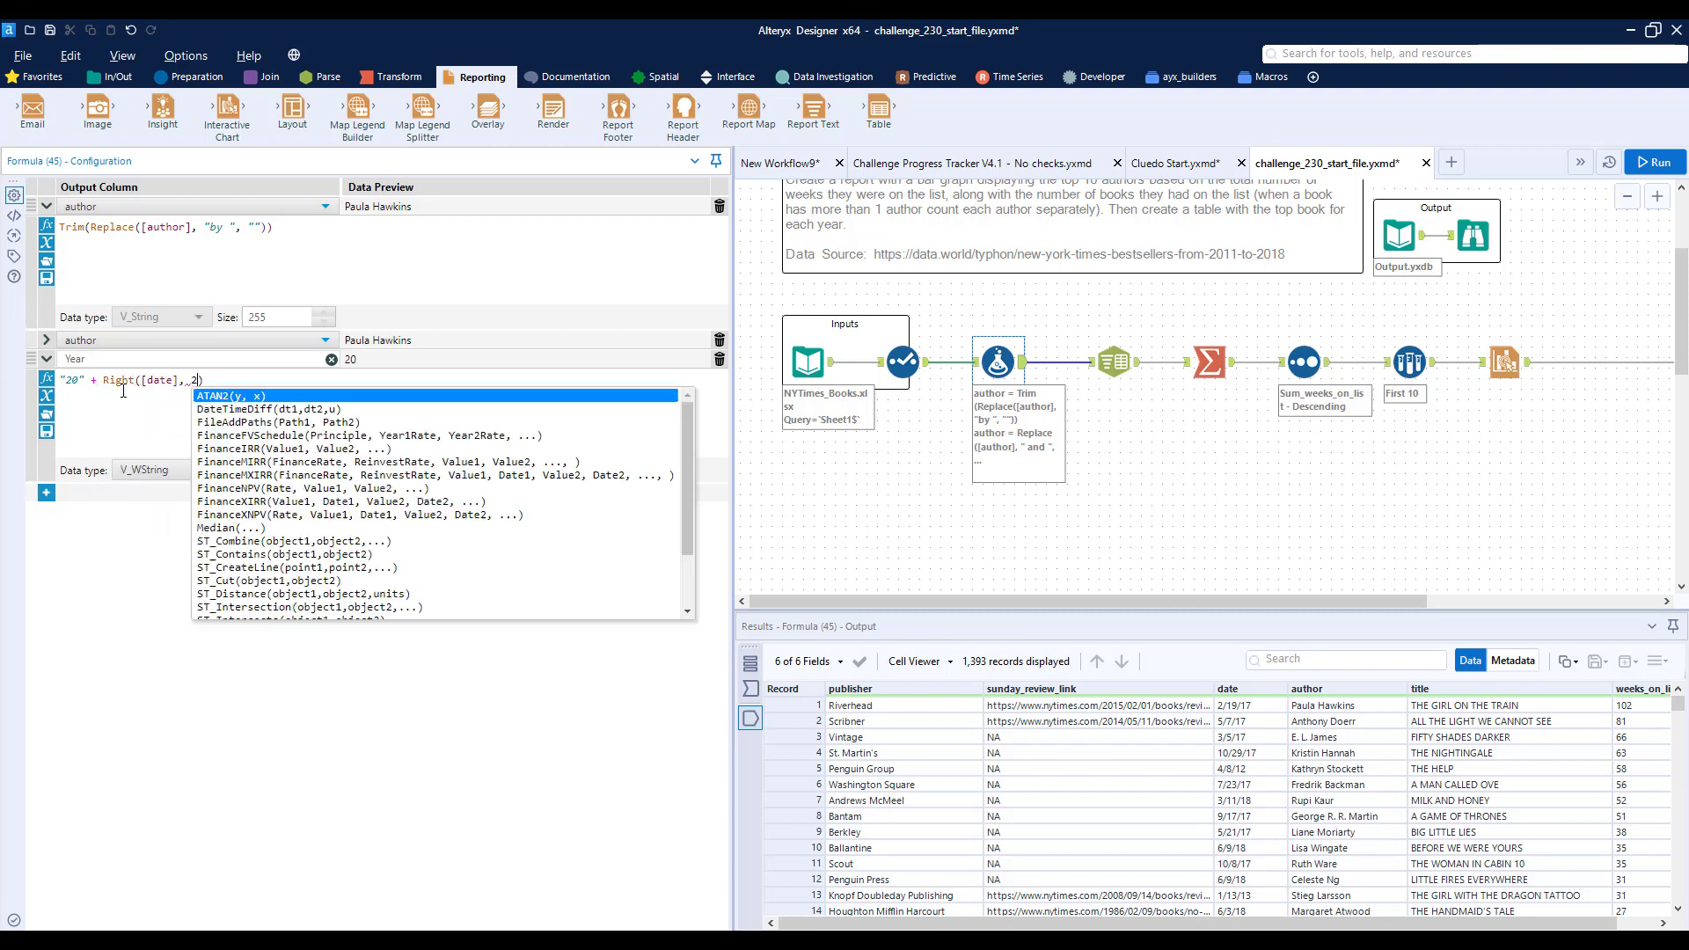
key(Escape)
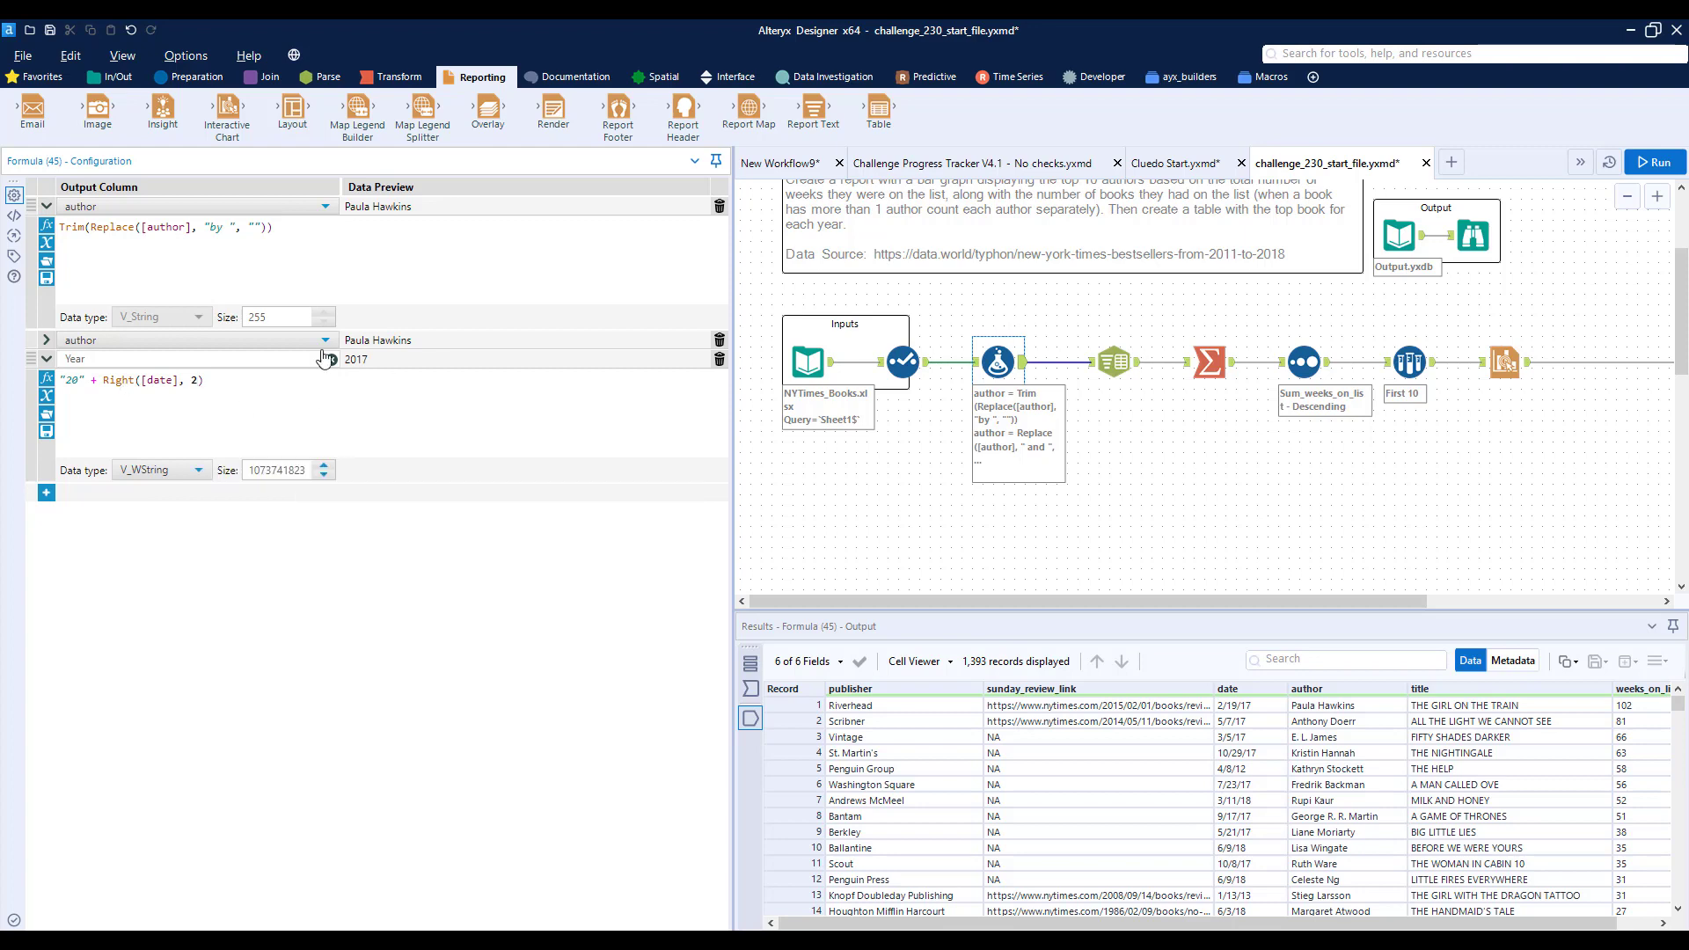
- Wrap the Year expression in ToNumber() and set the column's data type to Int16
click(62, 380)
text(ToNumber()
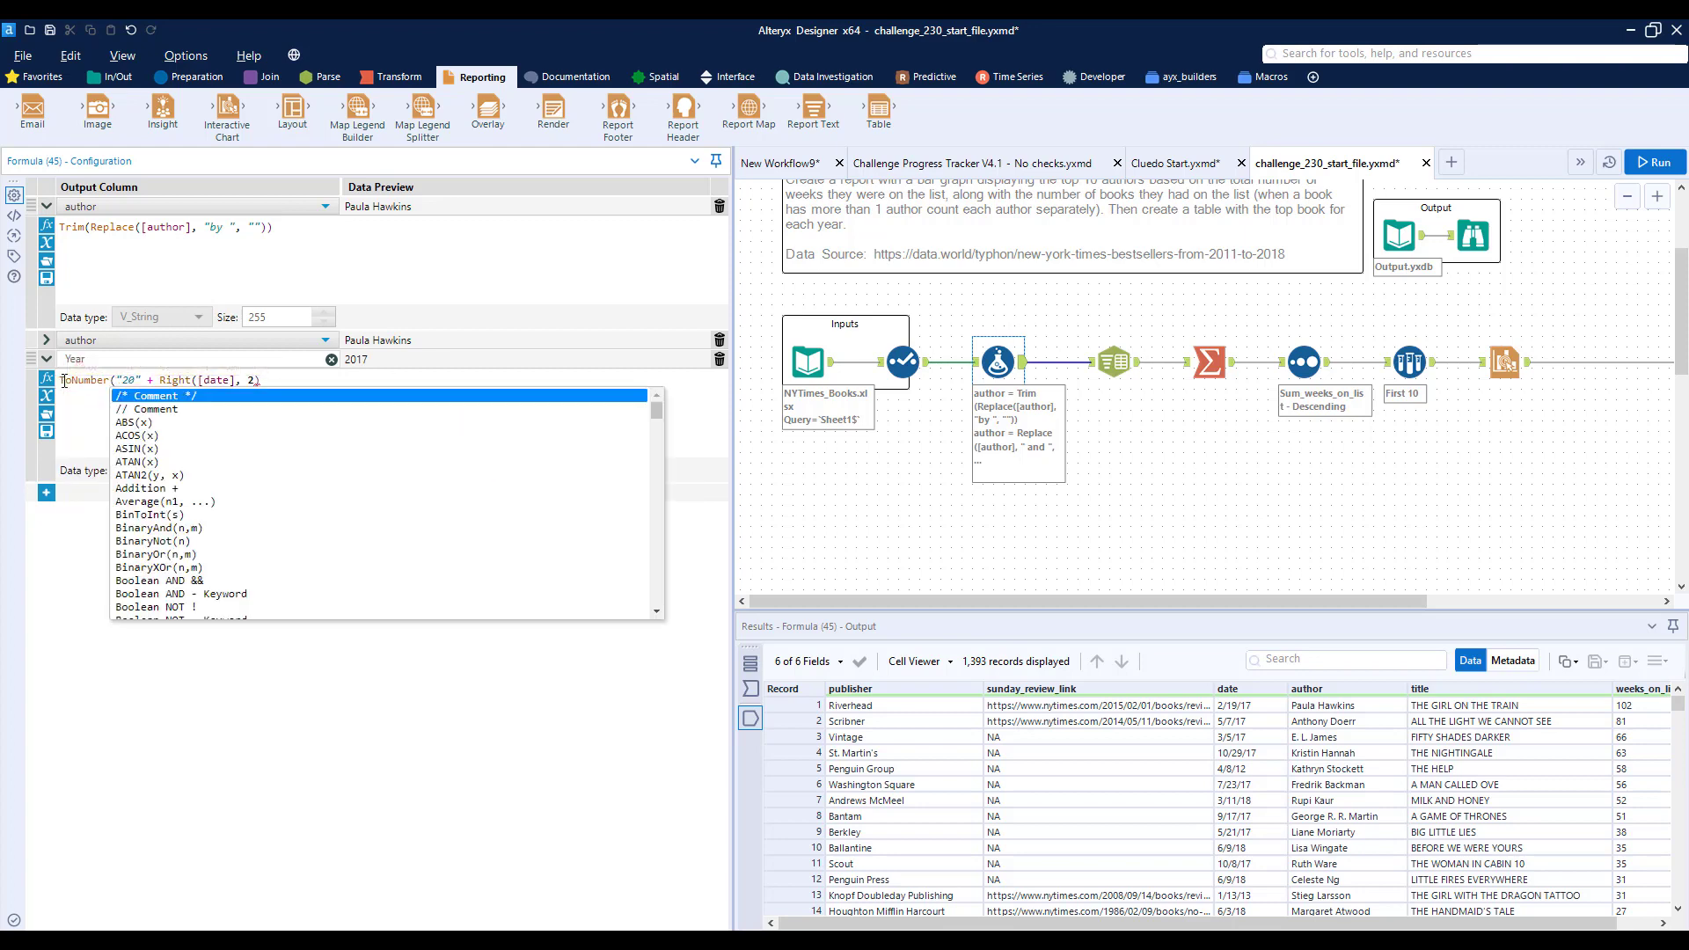
key(Escape)
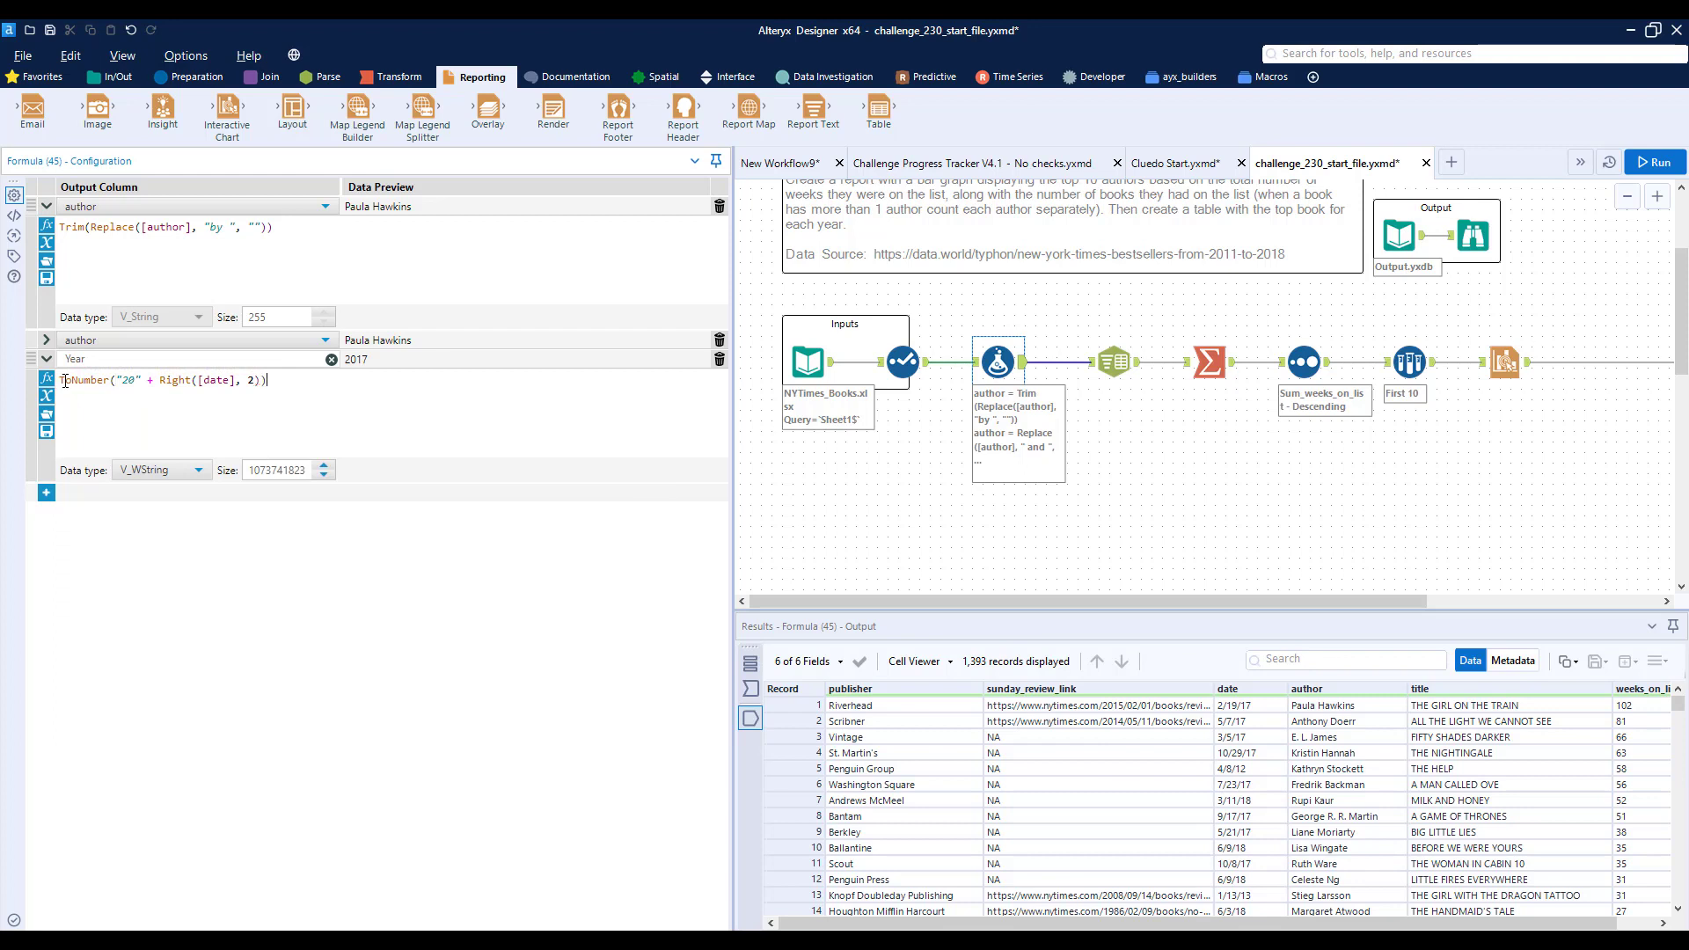
click(169, 472)
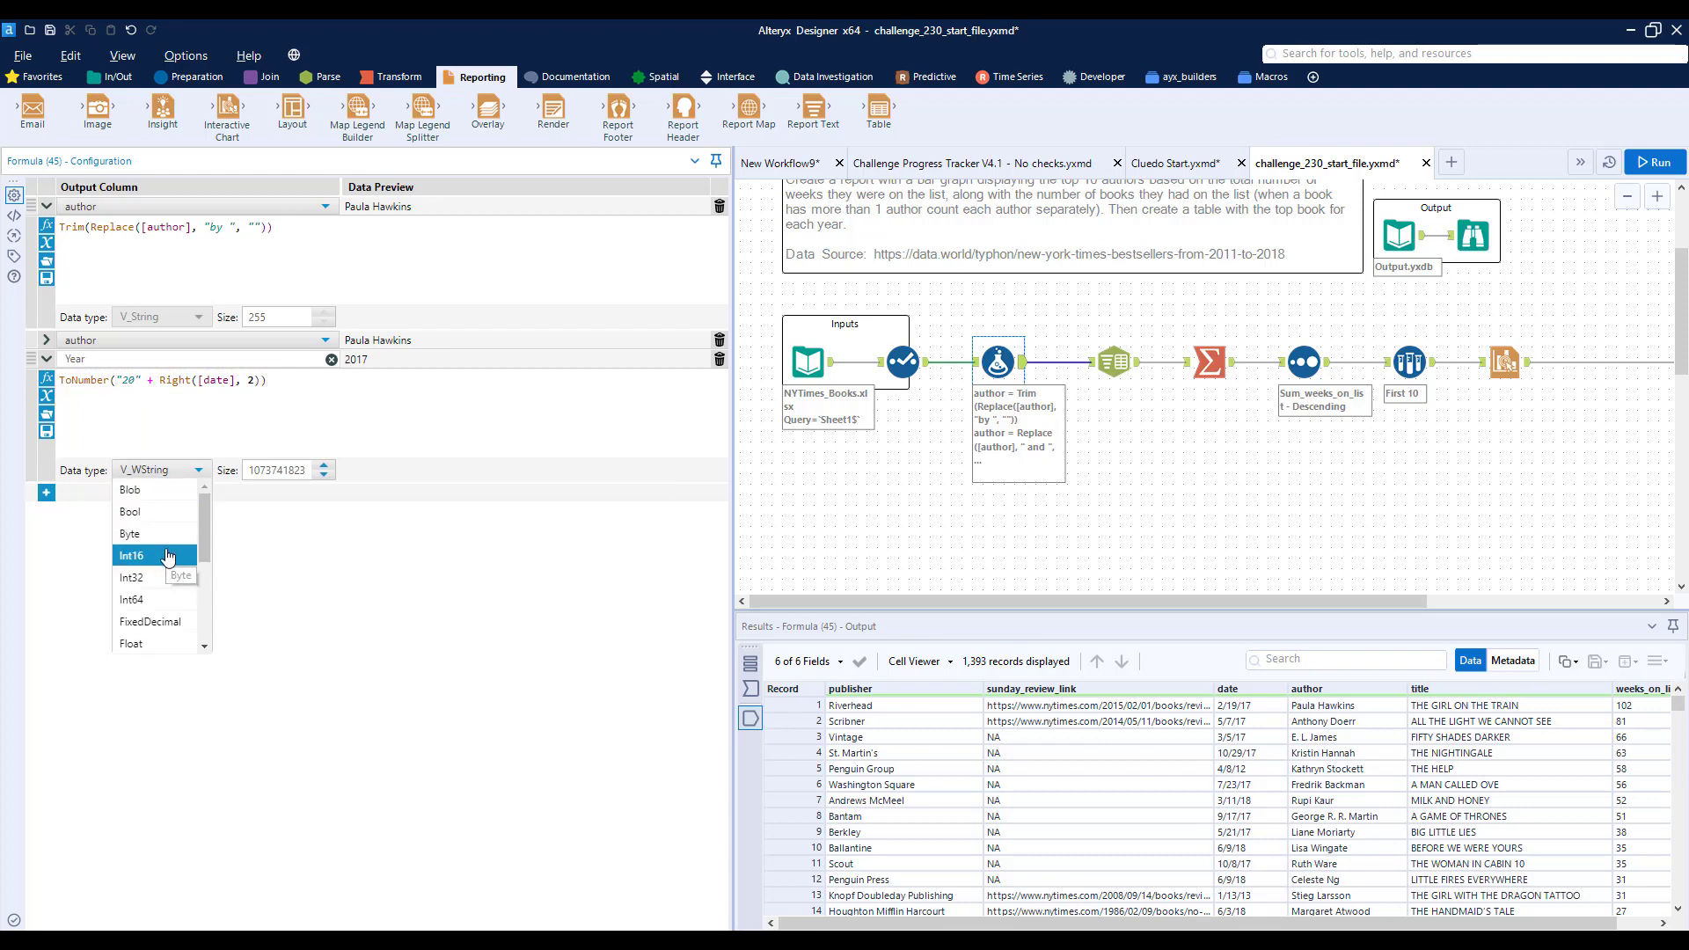
click(168, 556)
- Add a second Summarize tool below the existing one, connected to the Formula tool's output, and open its configuration
scroll(318, 107, up, 1)
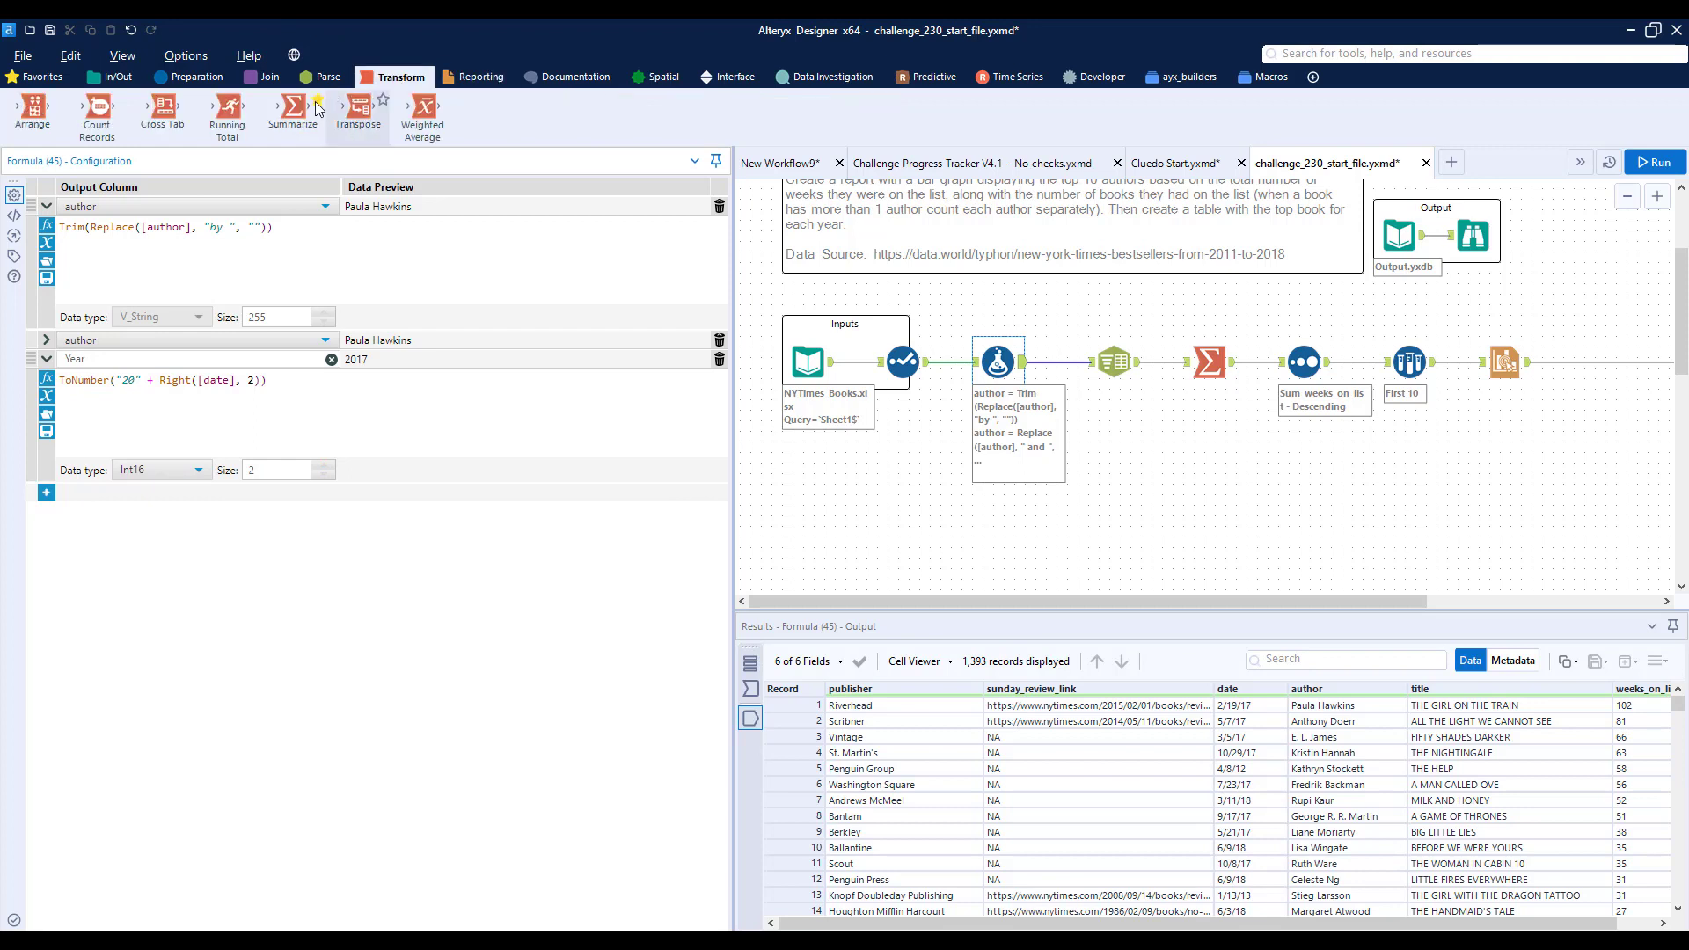
drag(315, 107, 1215, 479)
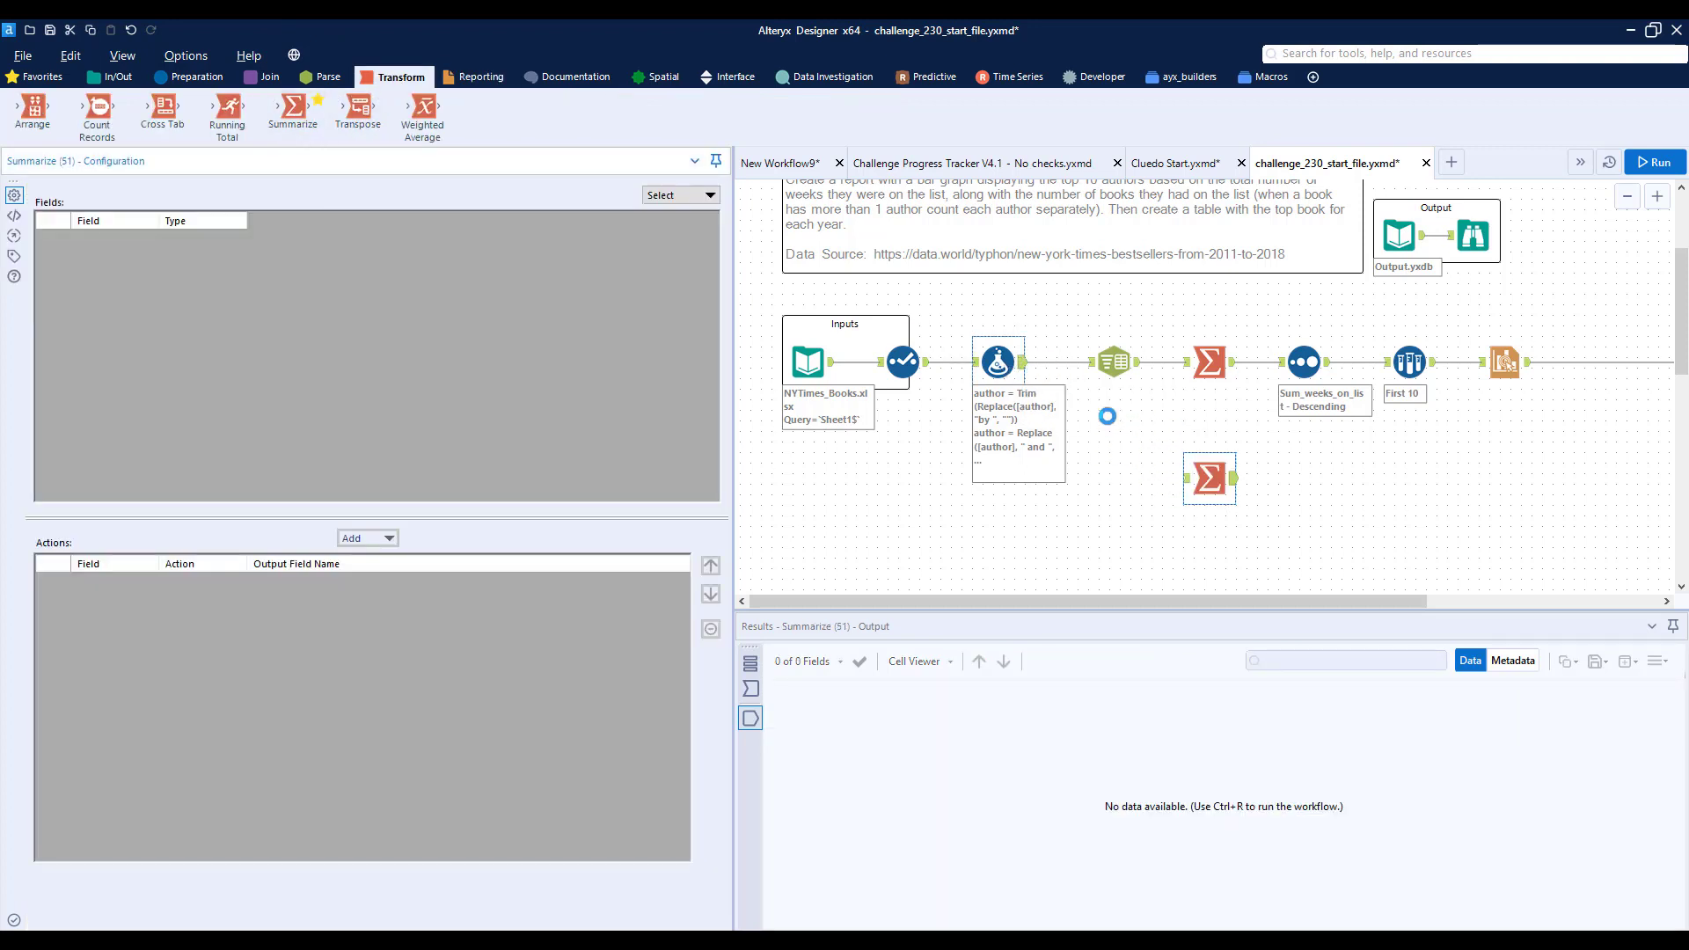
click(1208, 477)
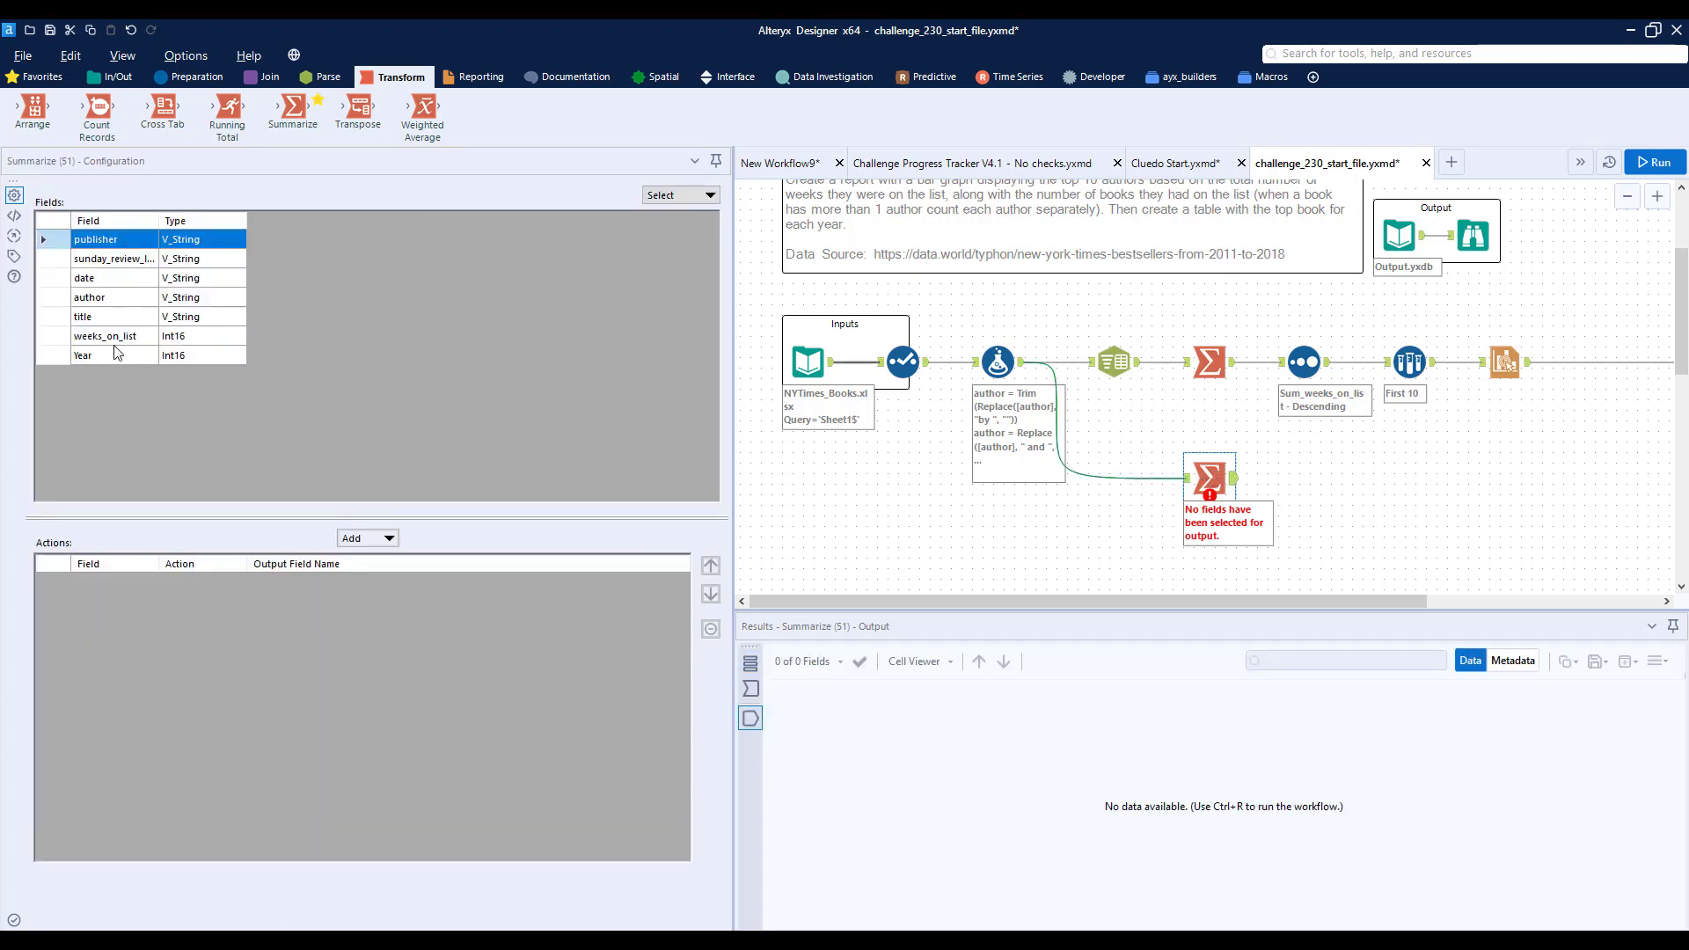
- Configure the new Summarize tool to group by Year and title and to sum weeks_on_list
click(117, 361)
click(390, 540)
click(390, 554)
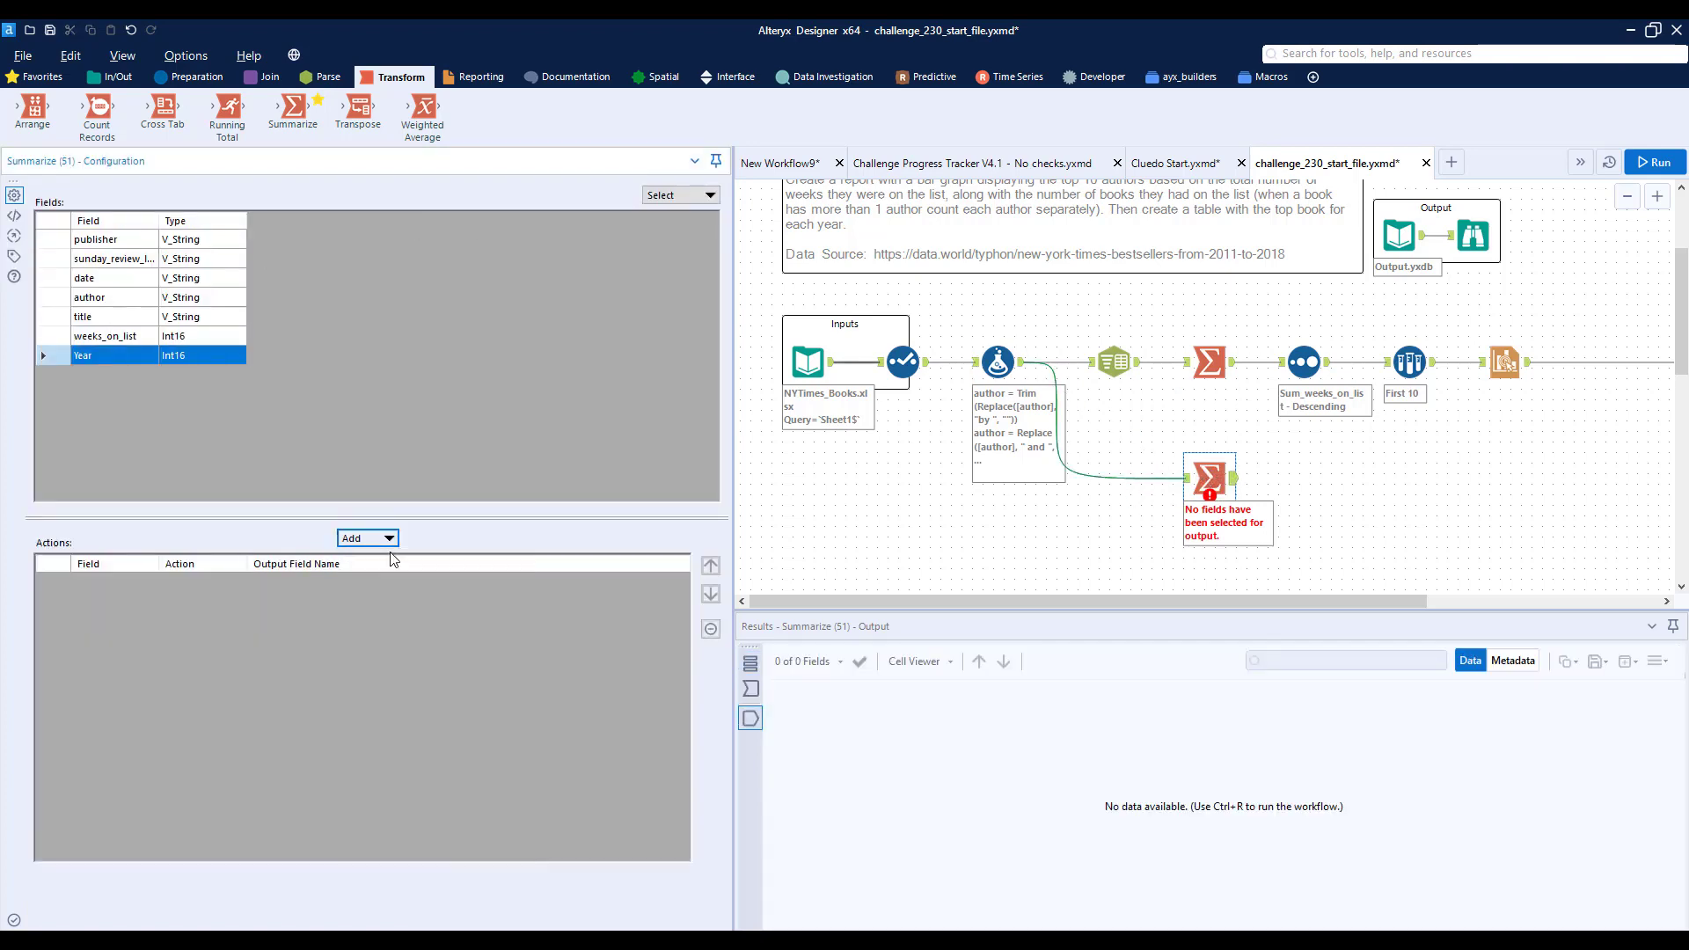
click(111, 323)
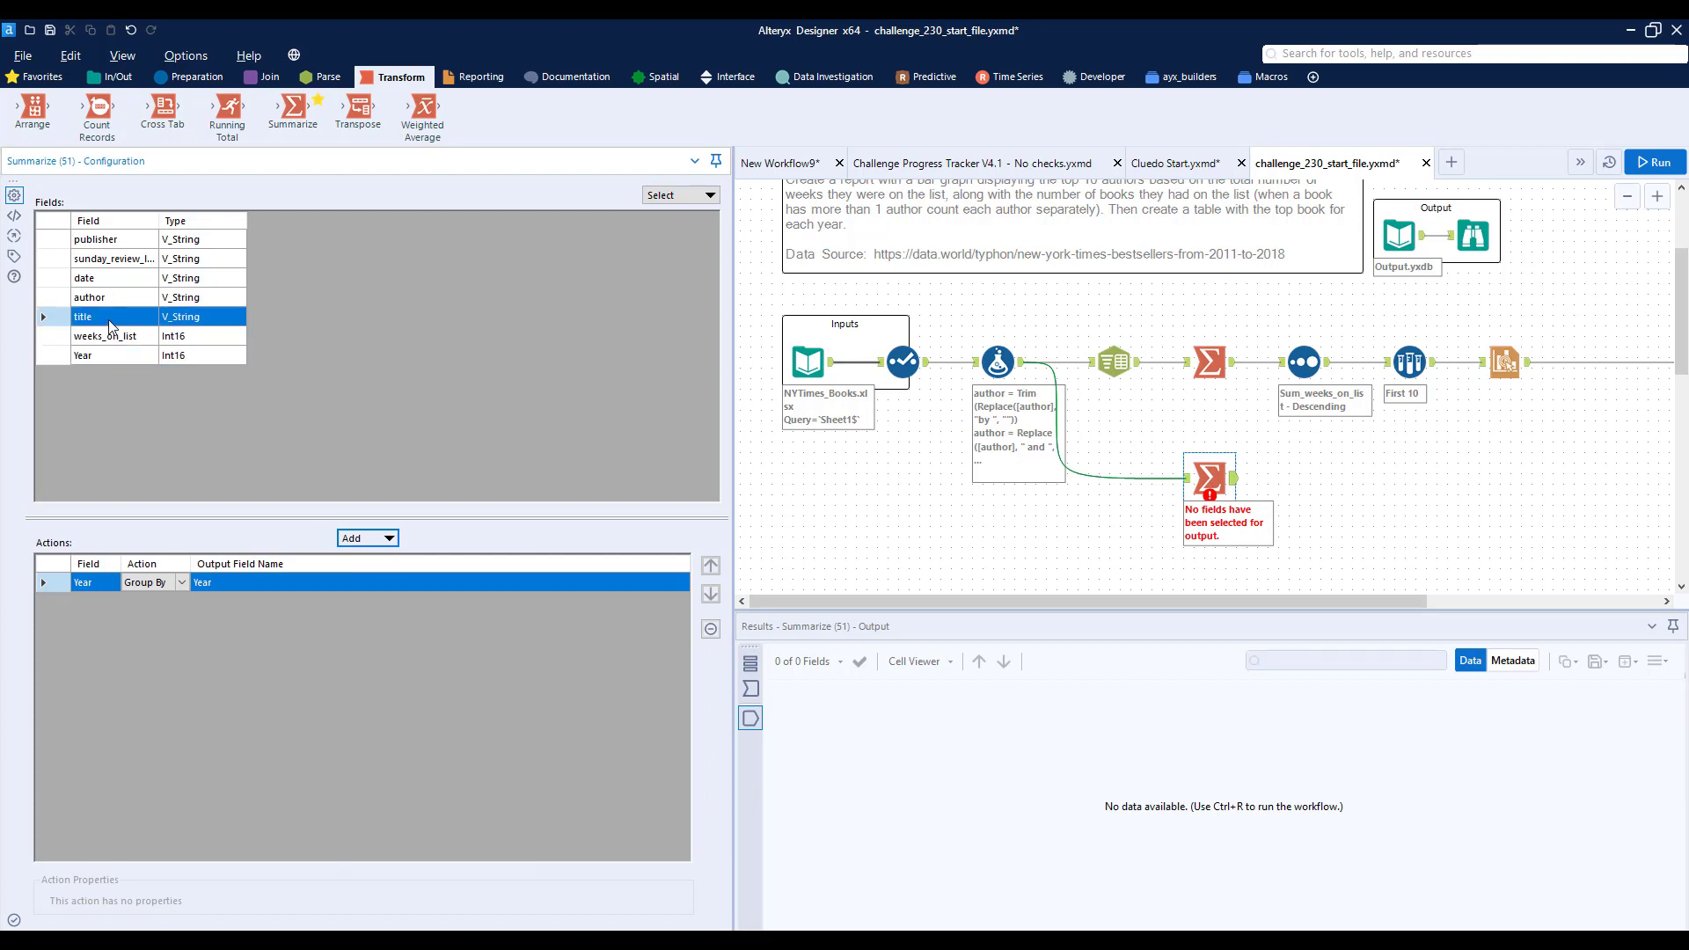
click(378, 539)
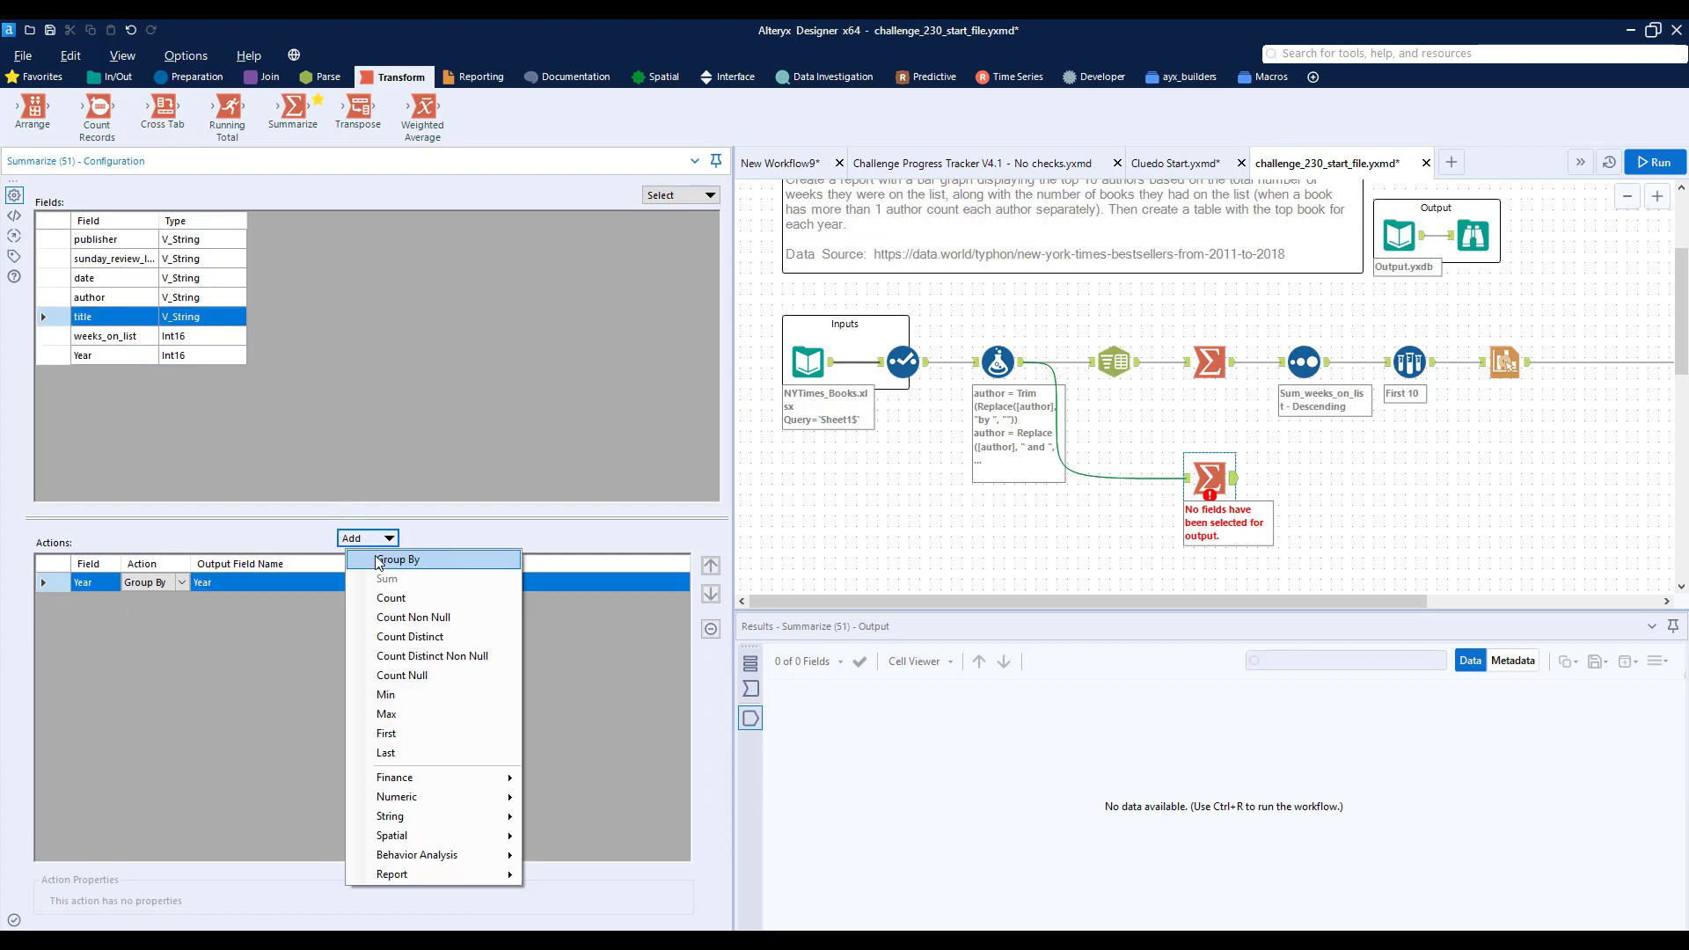
click(382, 560)
click(127, 345)
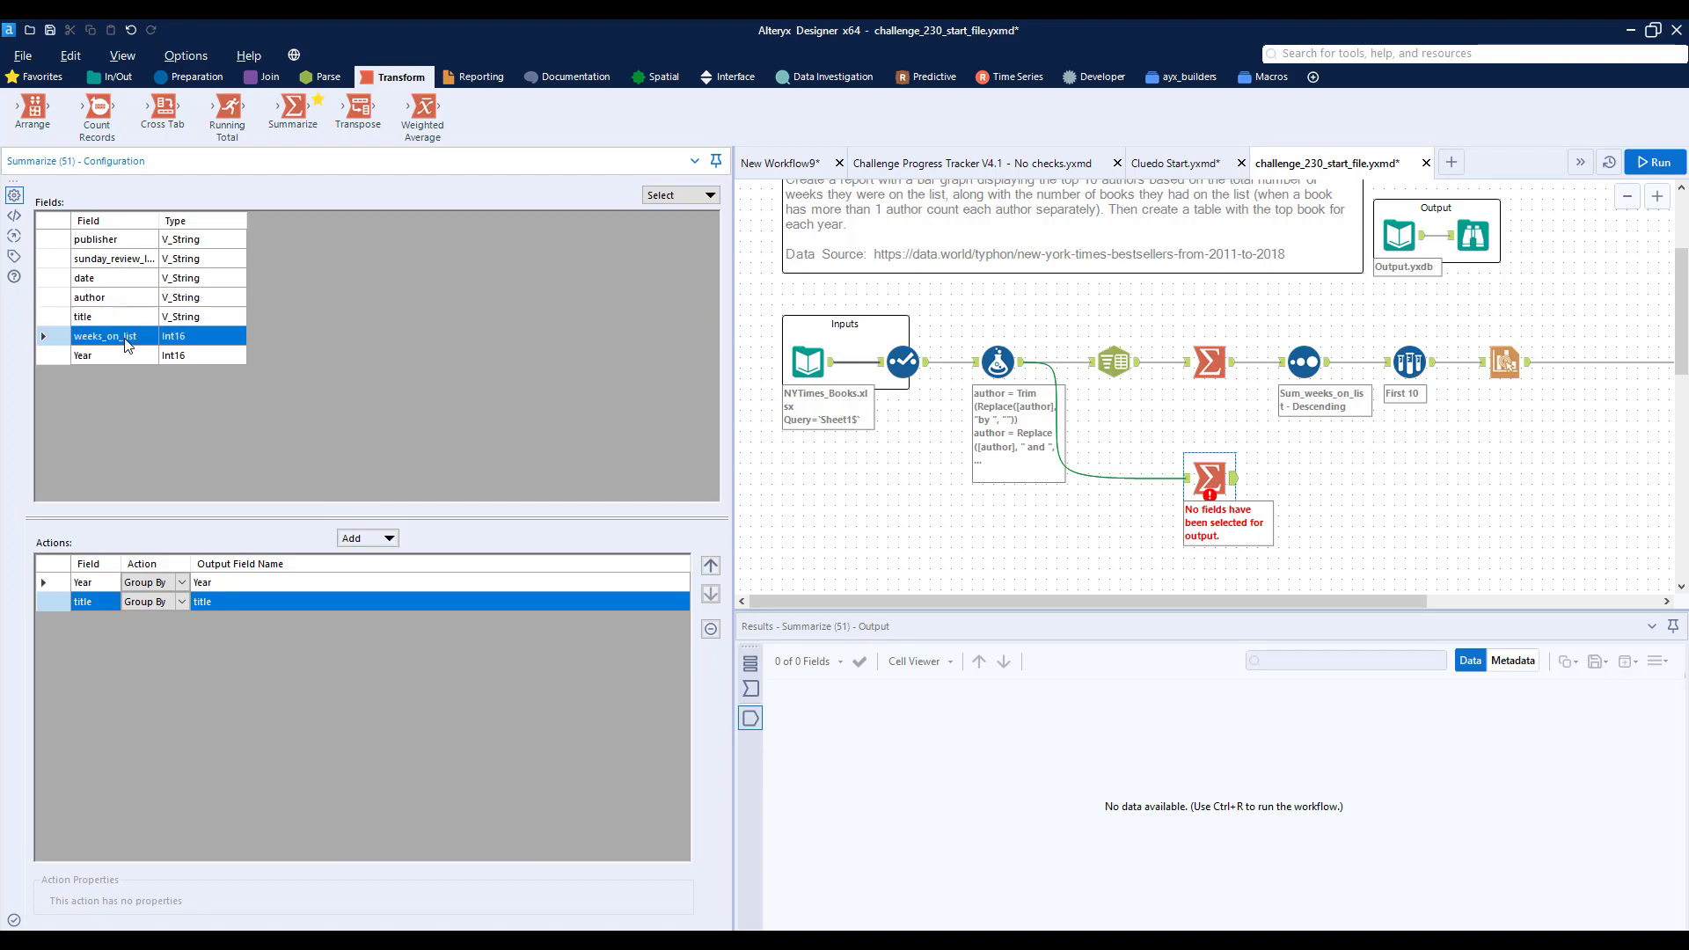
click(390, 539)
click(388, 579)
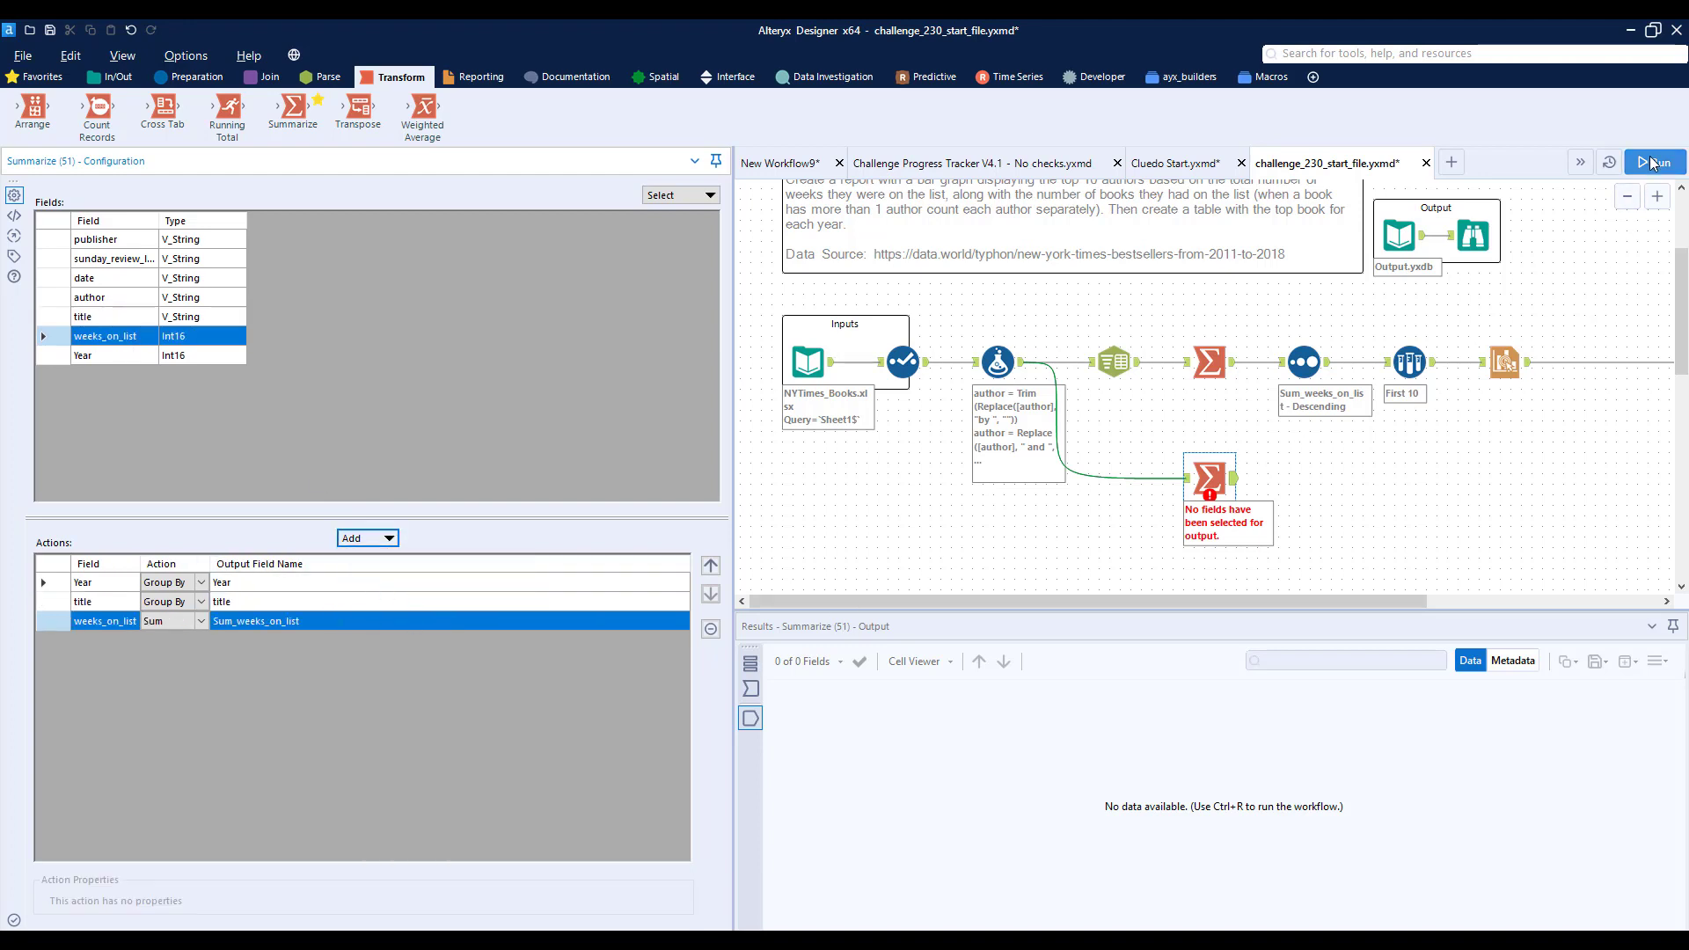
- Add a Sort tool connected to the output of the new Summarize tool
click(190, 77)
drag(1074, 106, 1300, 480)
drag(1305, 478, 1305, 478)
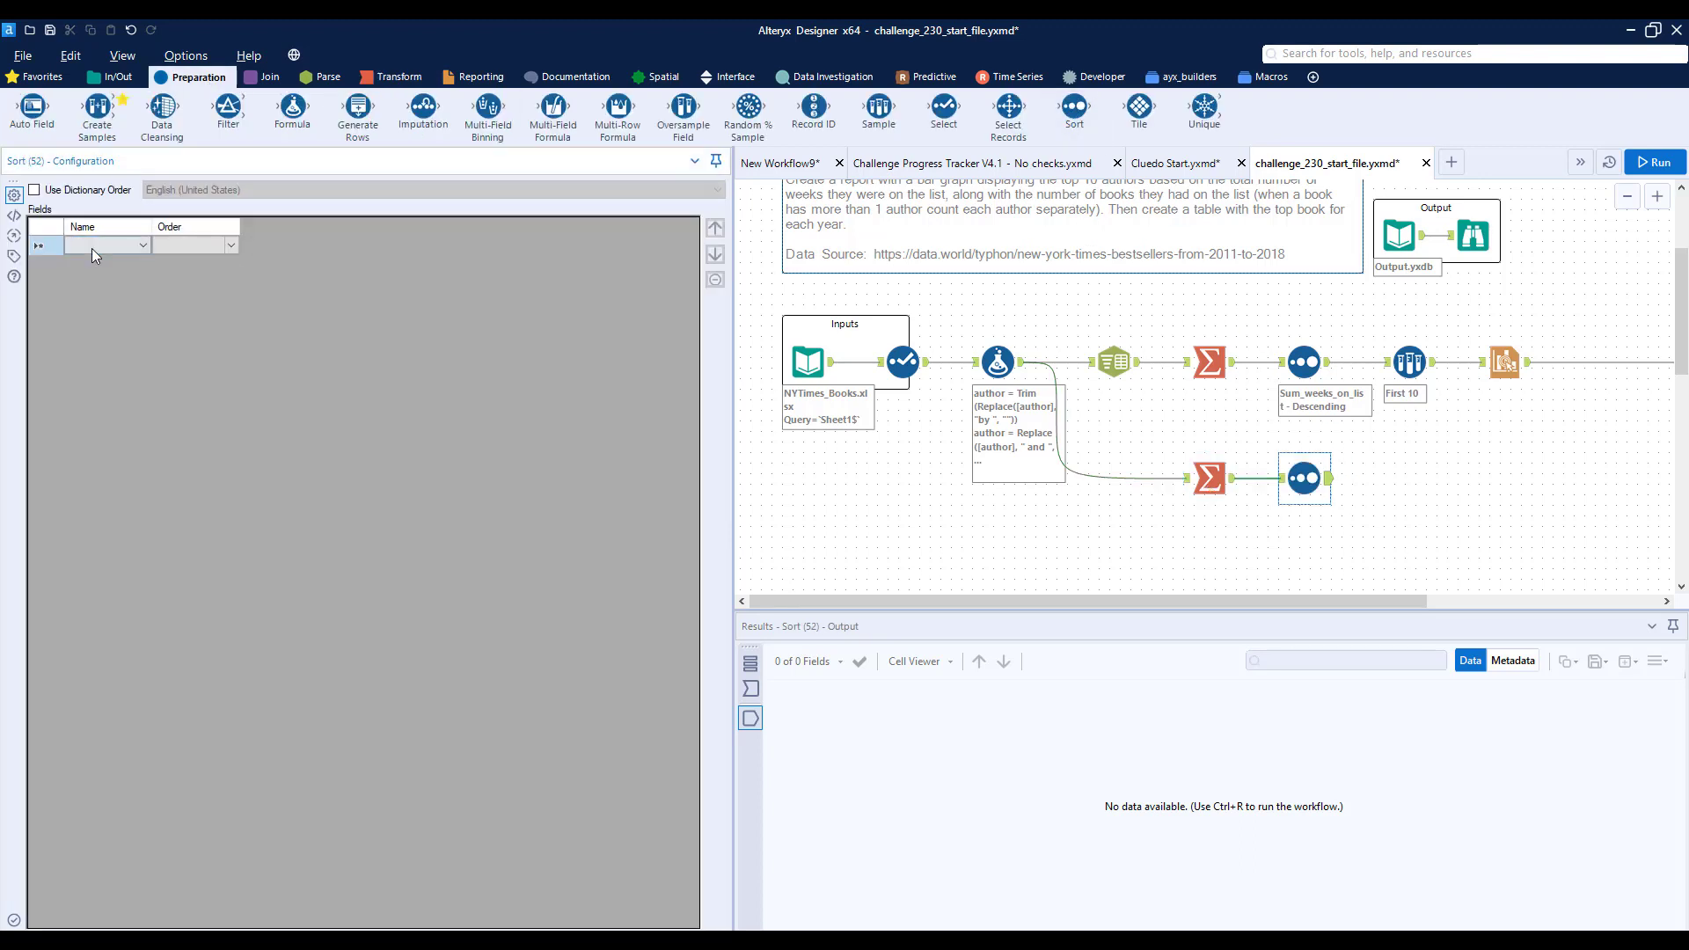
- Sort the data by Year ascending and by Sum_weeks_on_list descending
click(95, 249)
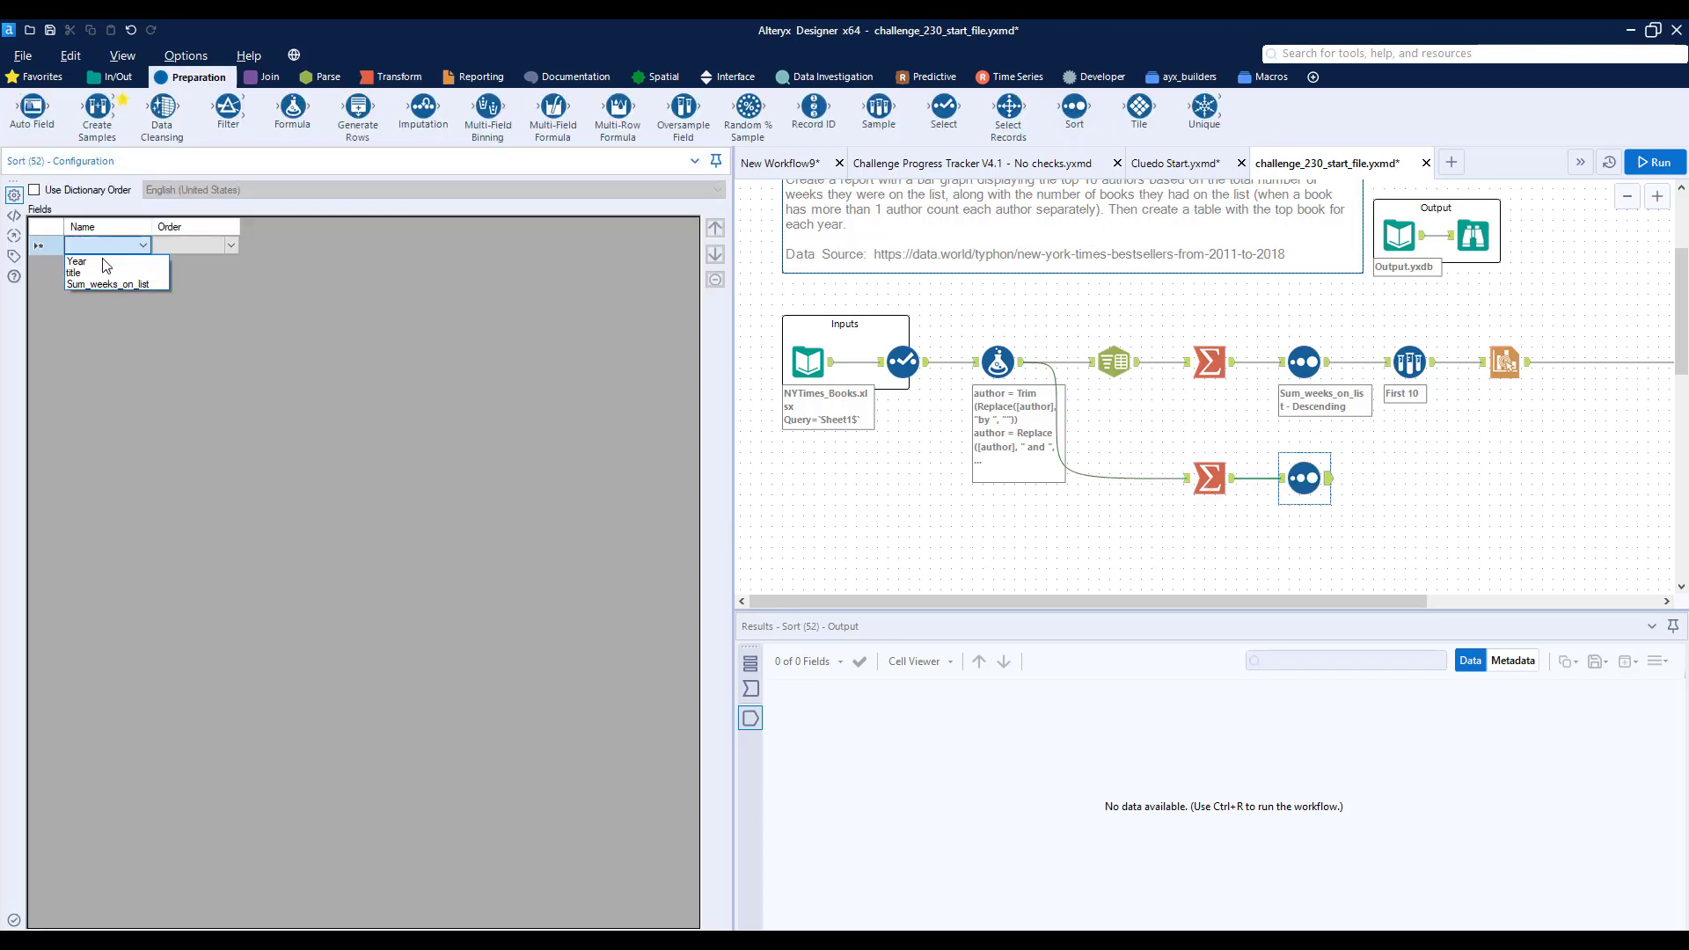
click(77, 260)
click(139, 265)
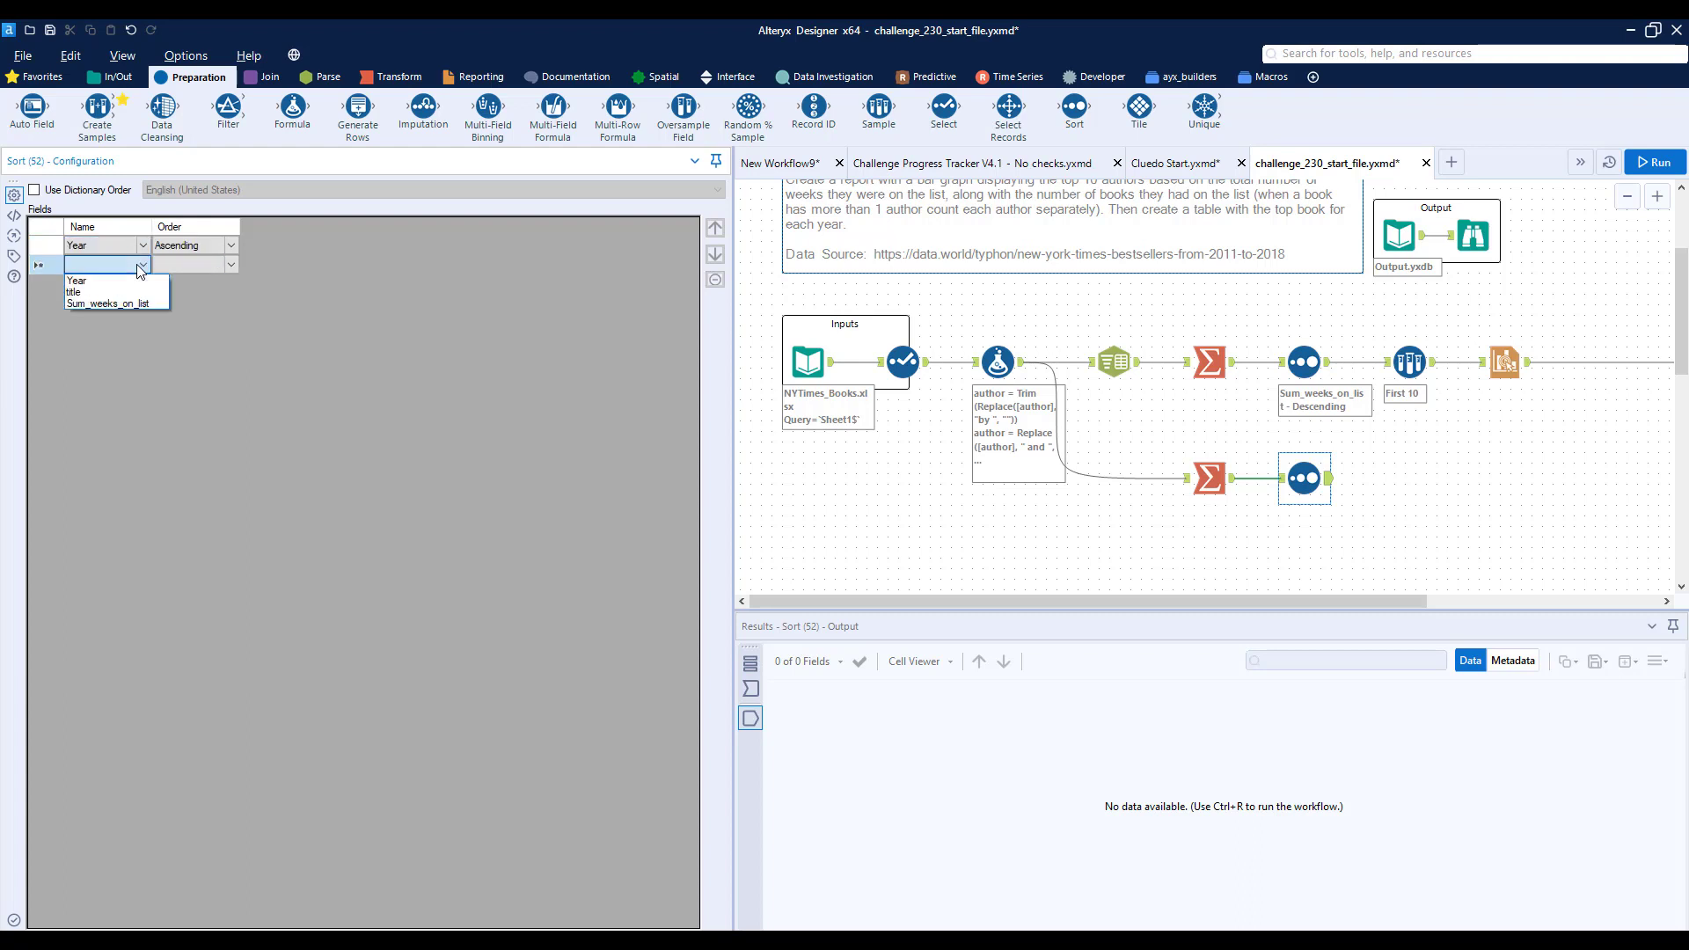
click(124, 305)
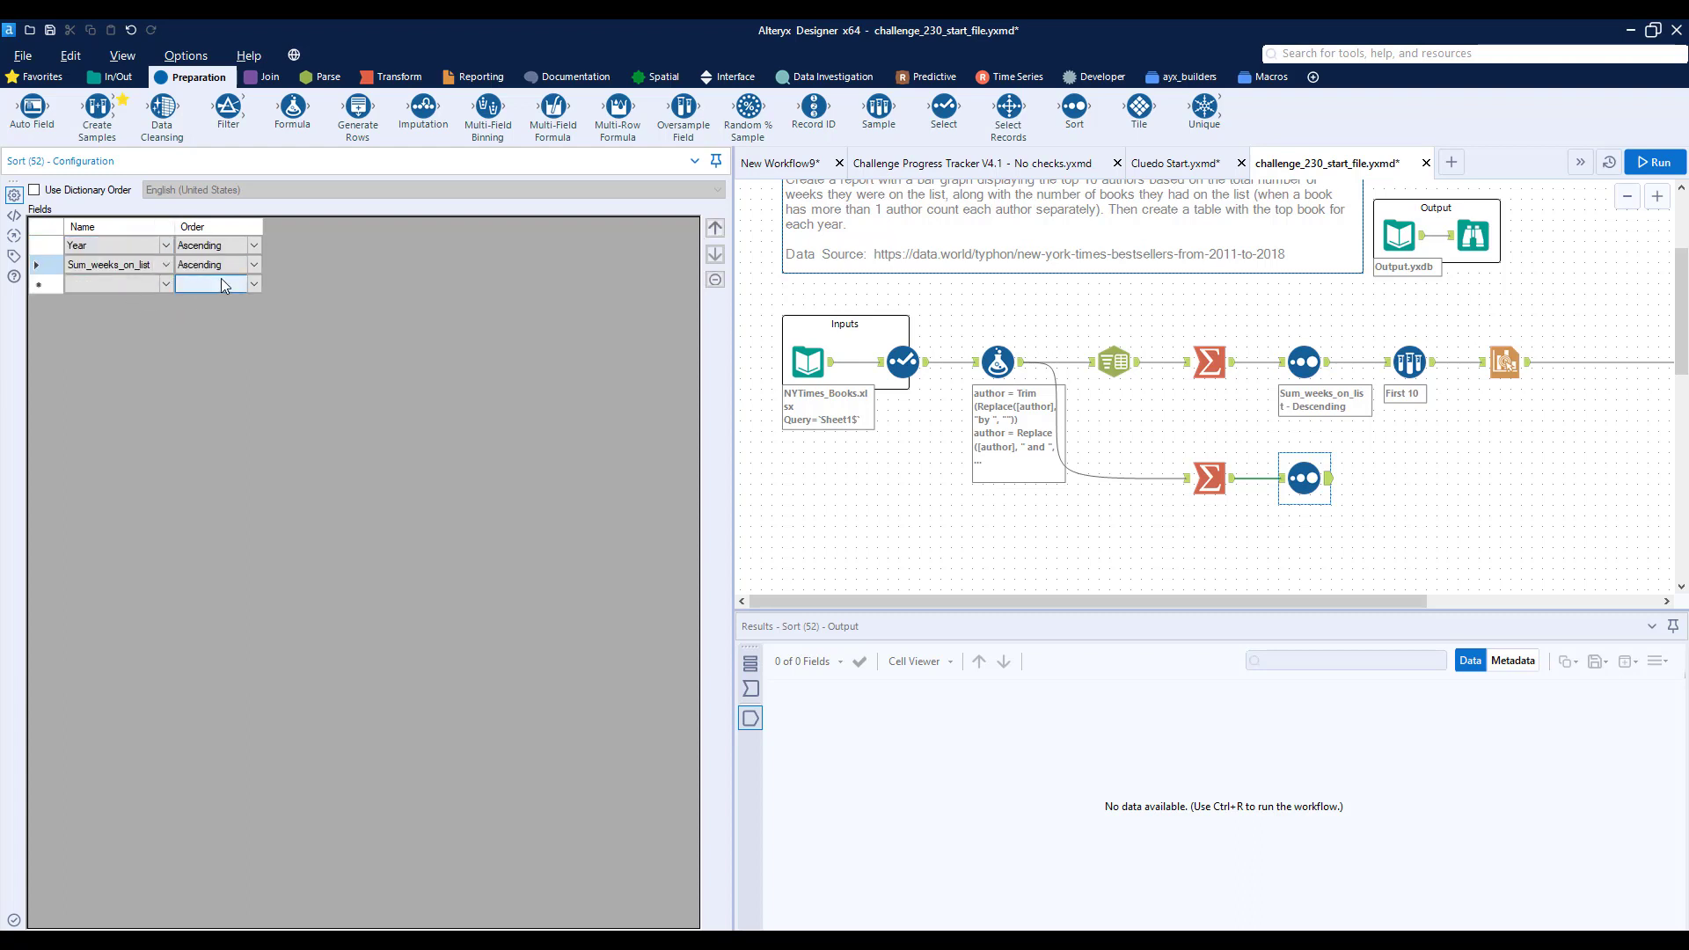
click(224, 267)
click(204, 298)
- Add a Sample tool after the new Sort tool that keeps the first 1 row, grouped by Year
drag(1273, 601, 1474, 601)
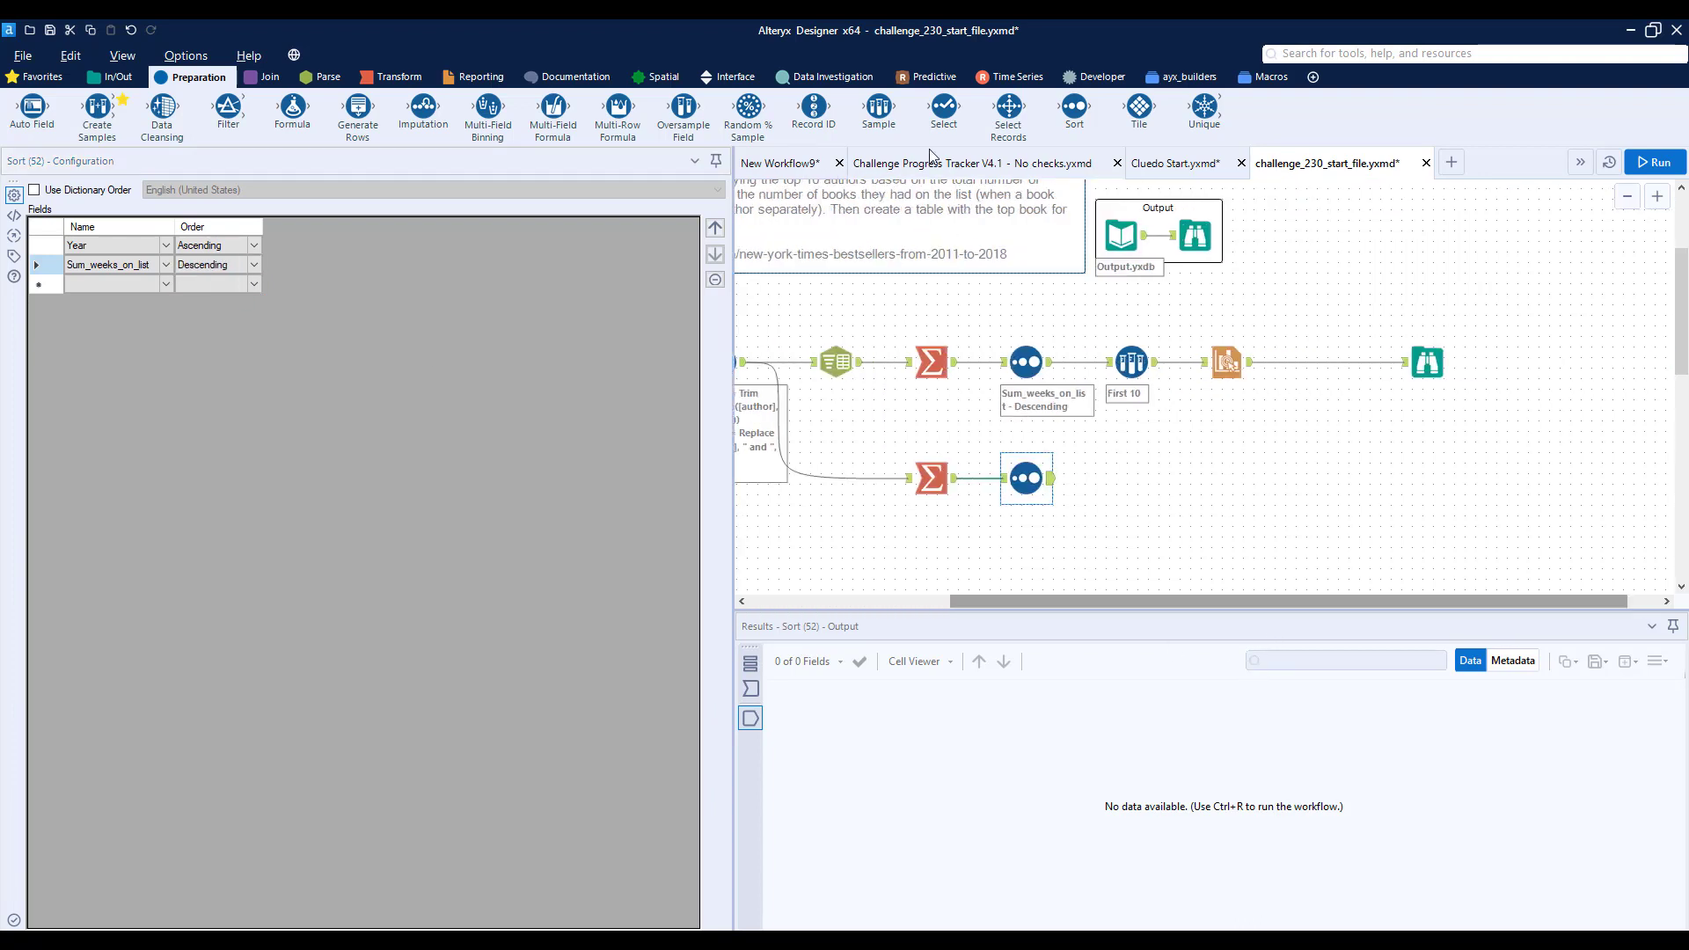
drag(911, 163, 1147, 494)
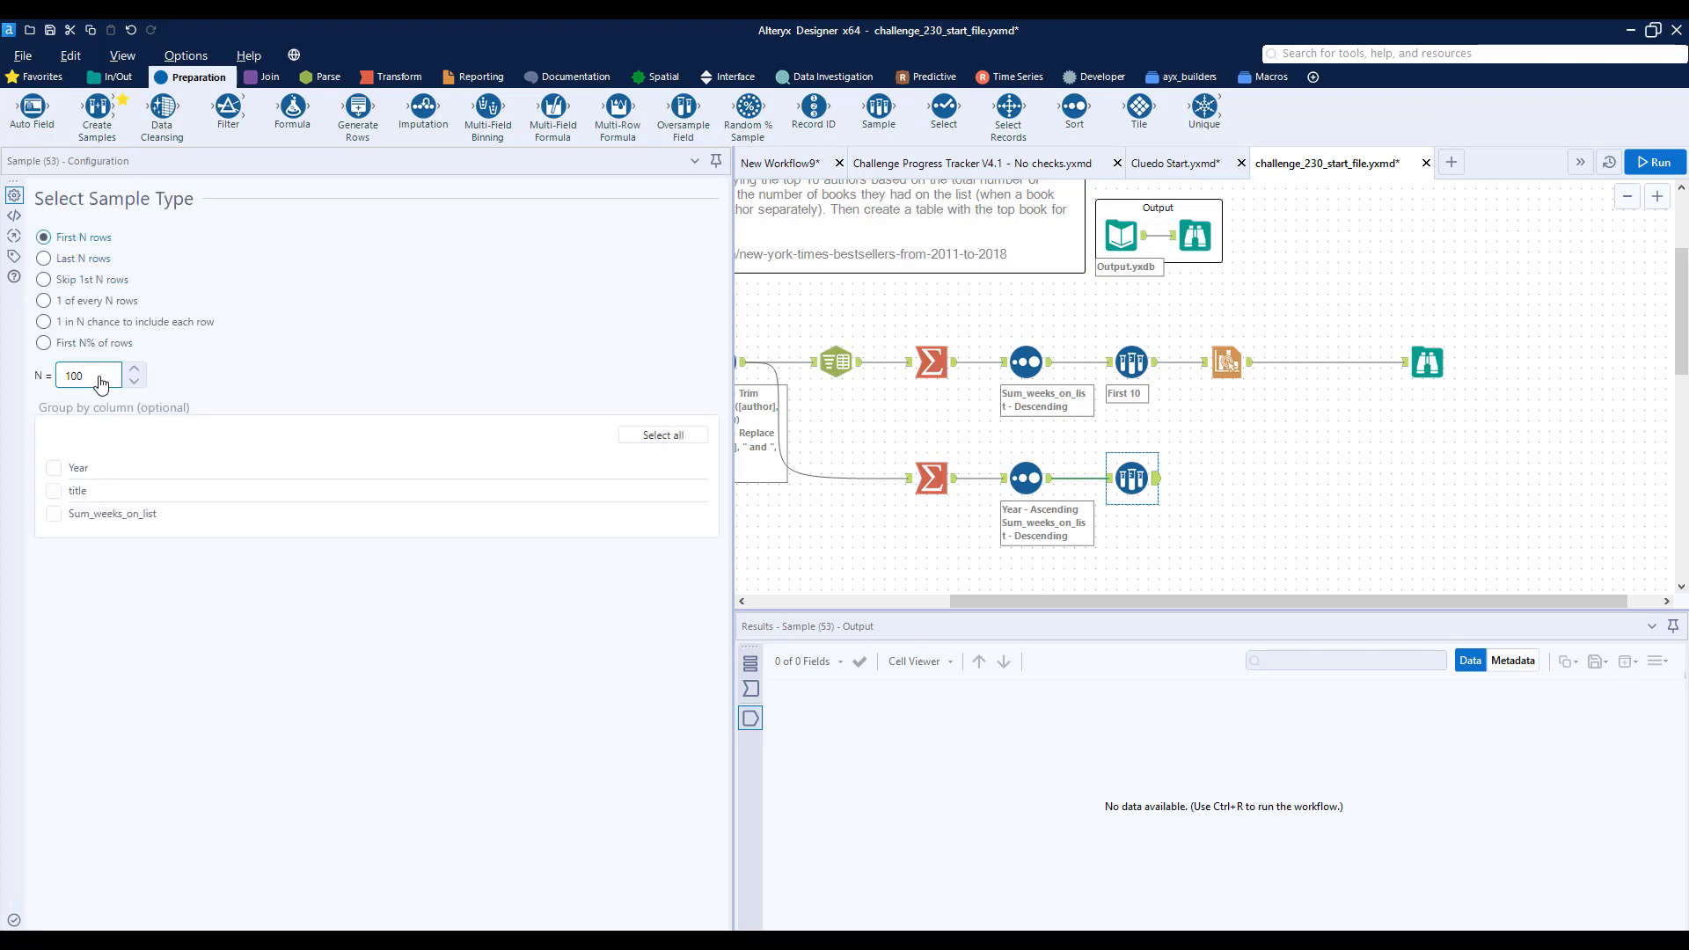
drag(99, 380, 68, 381)
key(BackSpace)
key(BackSpace)
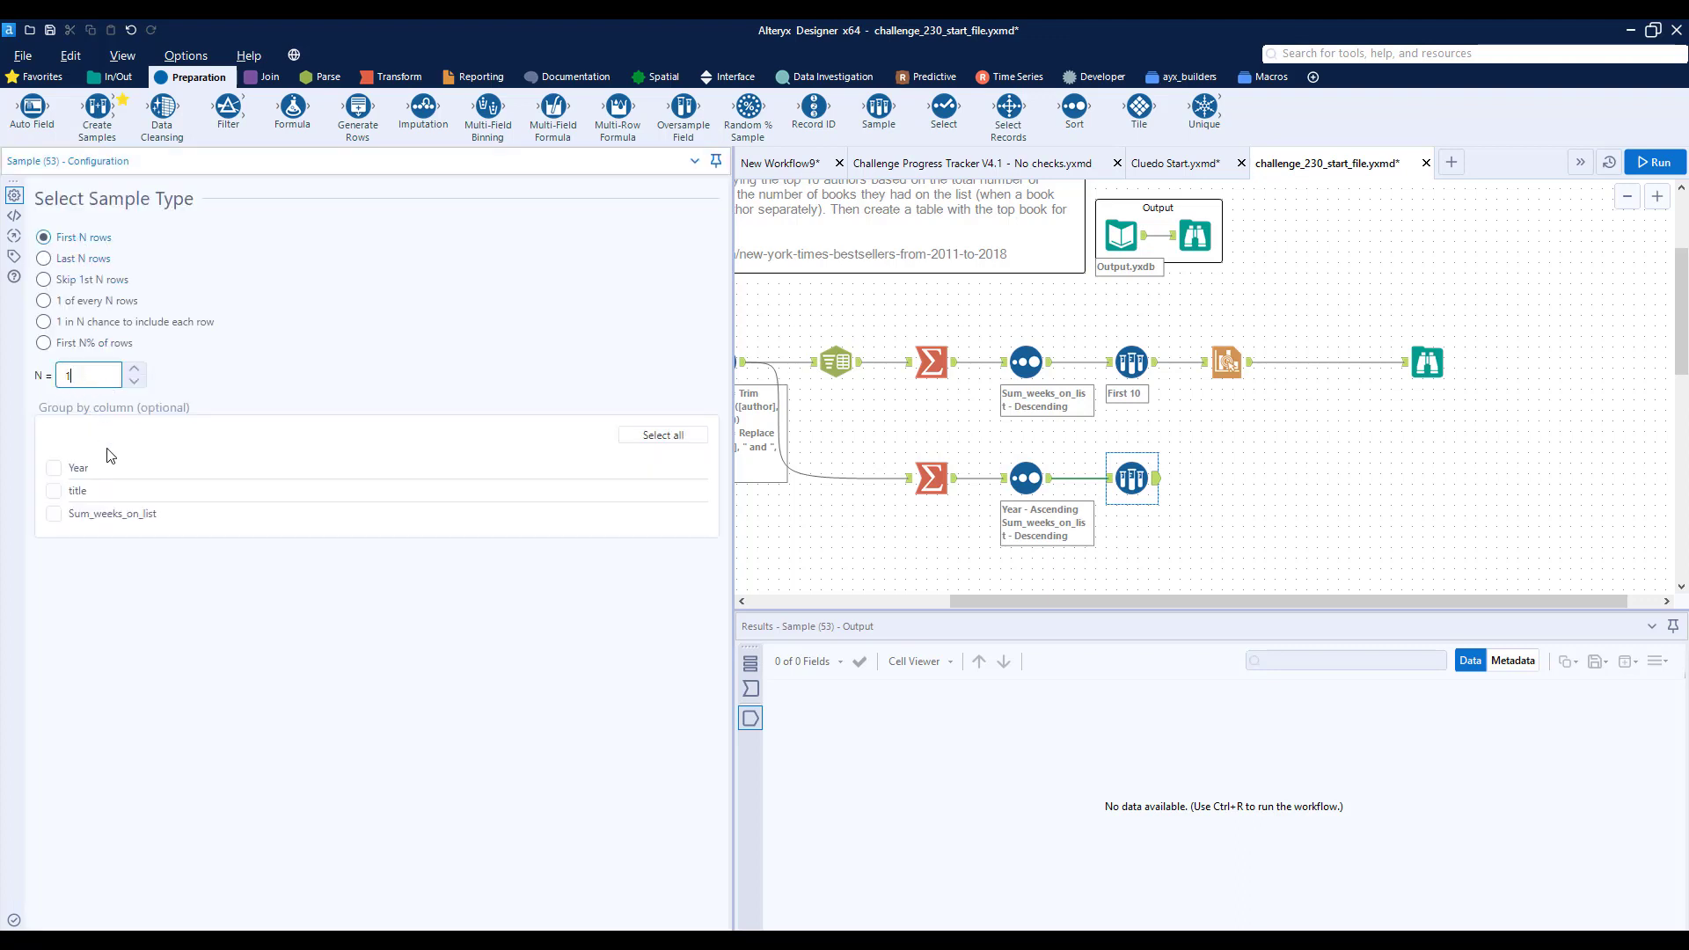
click(54, 476)
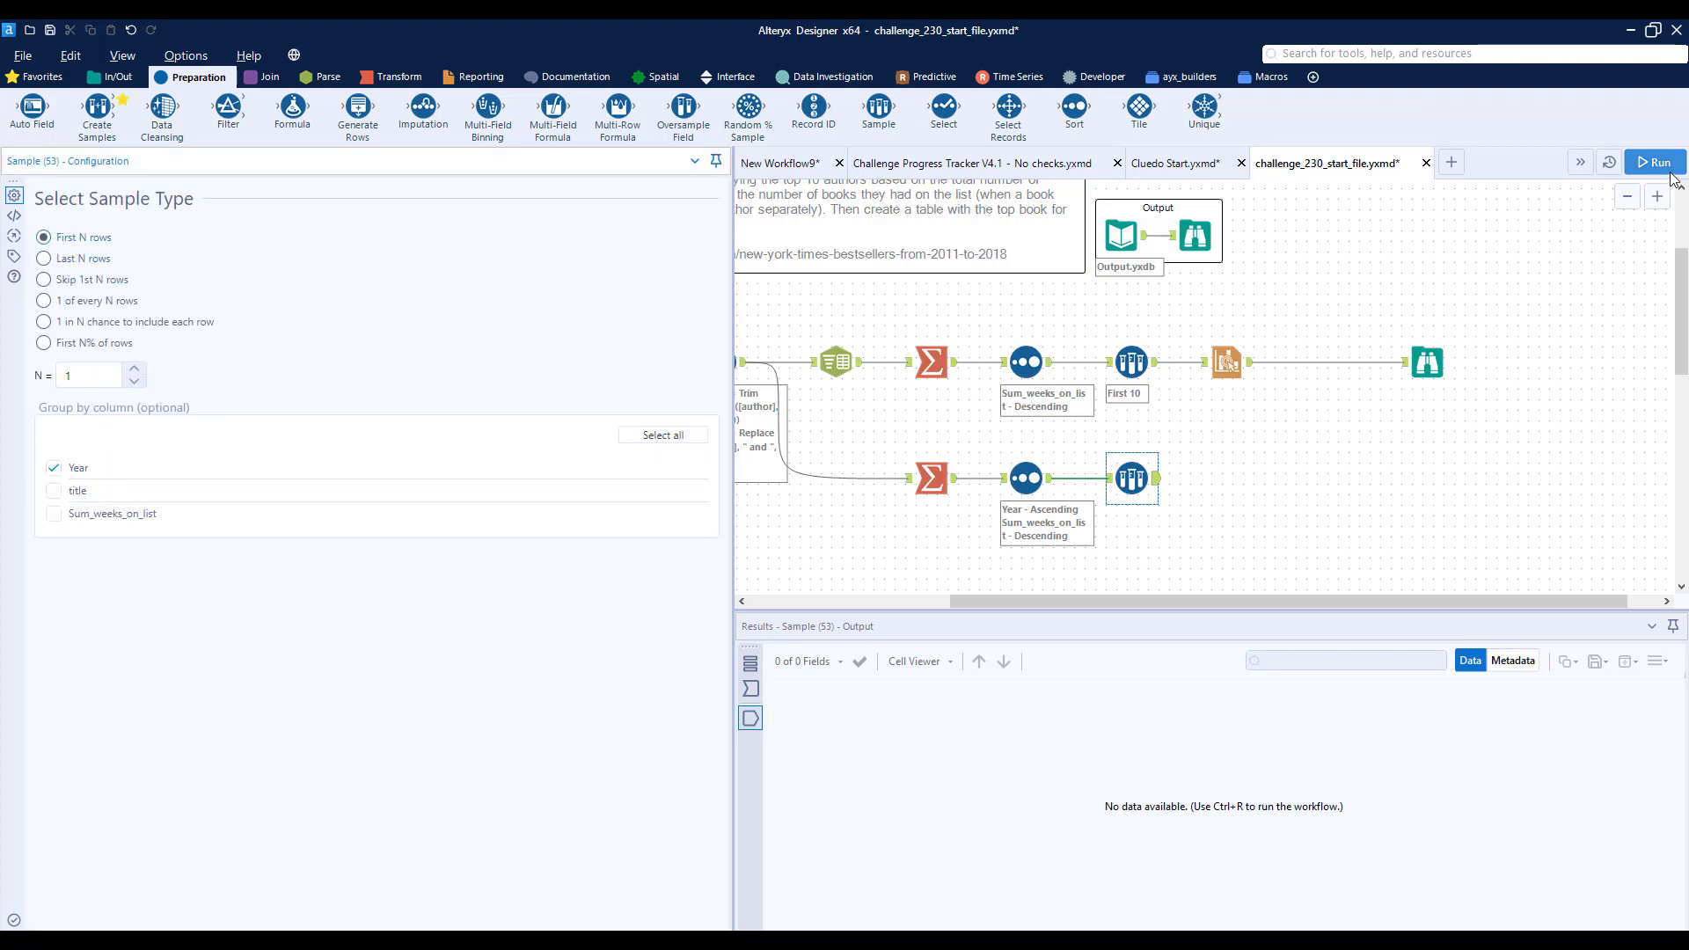
- Run the workflow and compare the new Sample tool's output with the provided output report
click(1166, 485)
key(ctrl+r)
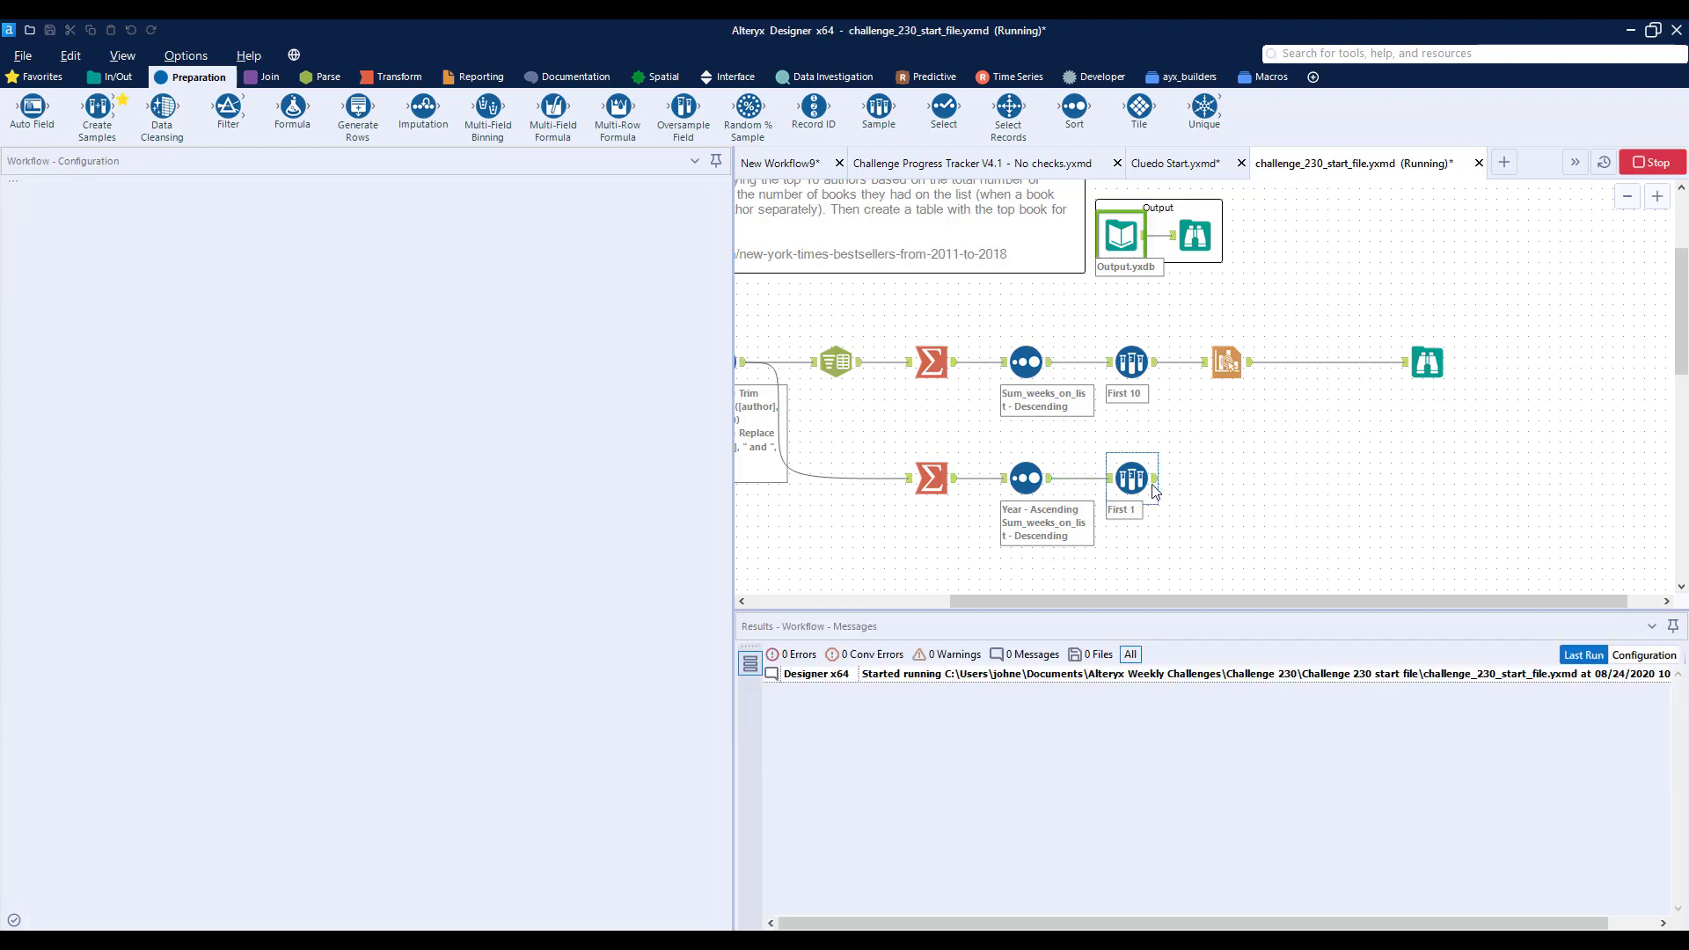
click(1157, 485)
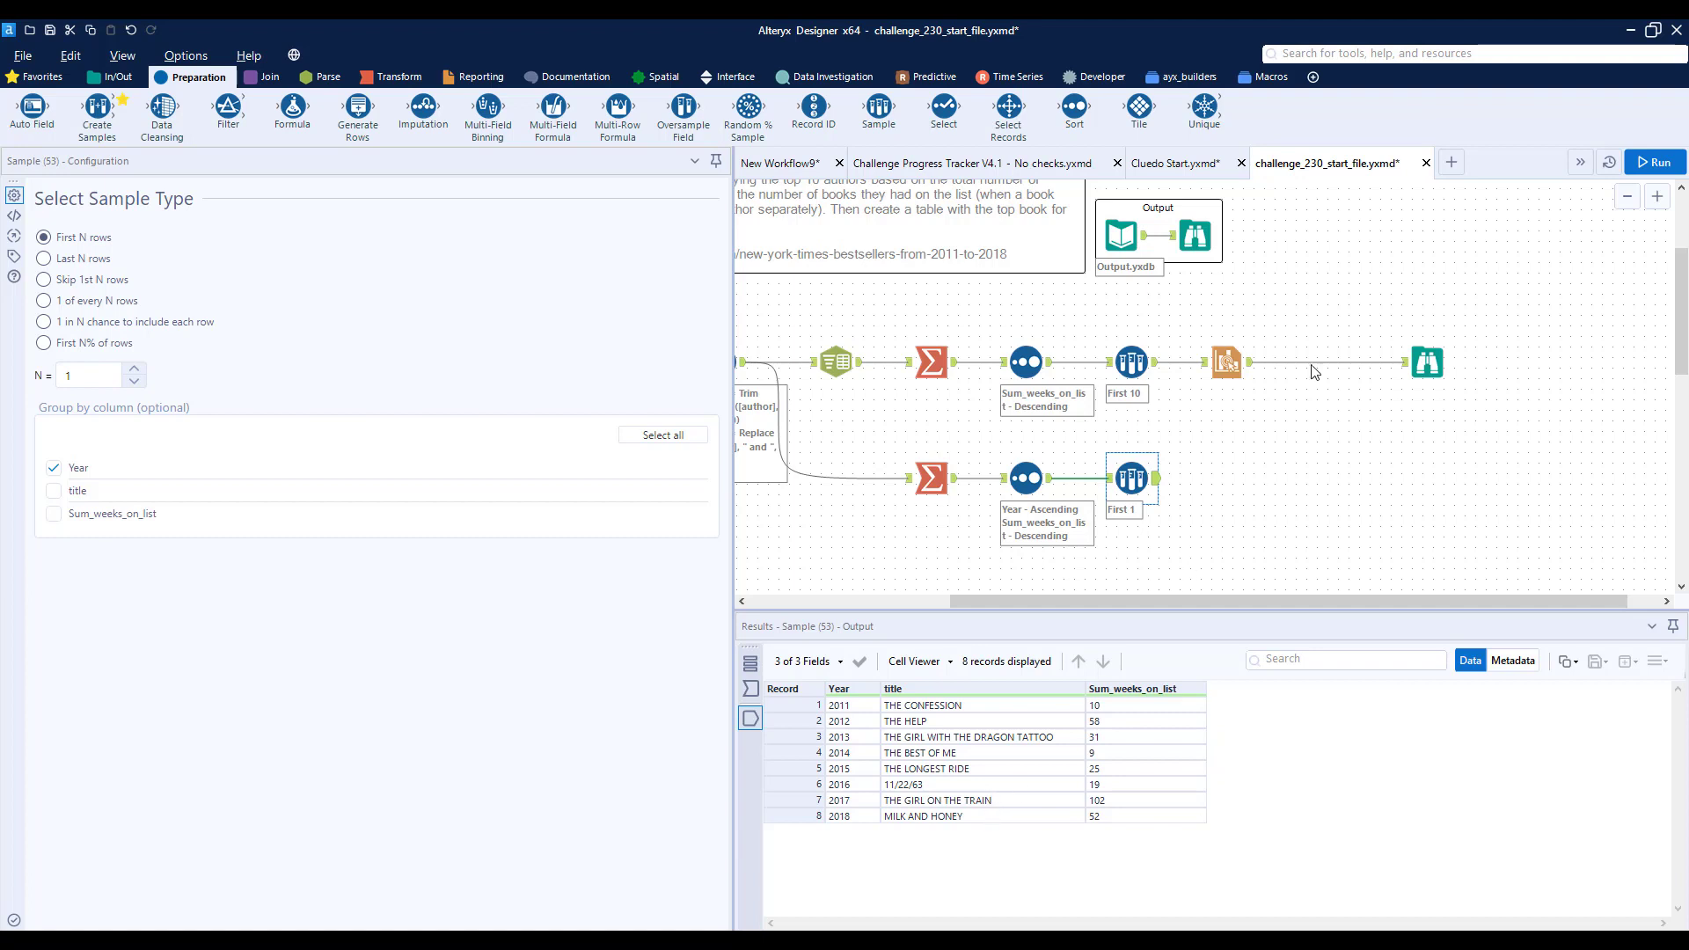
click(1179, 222)
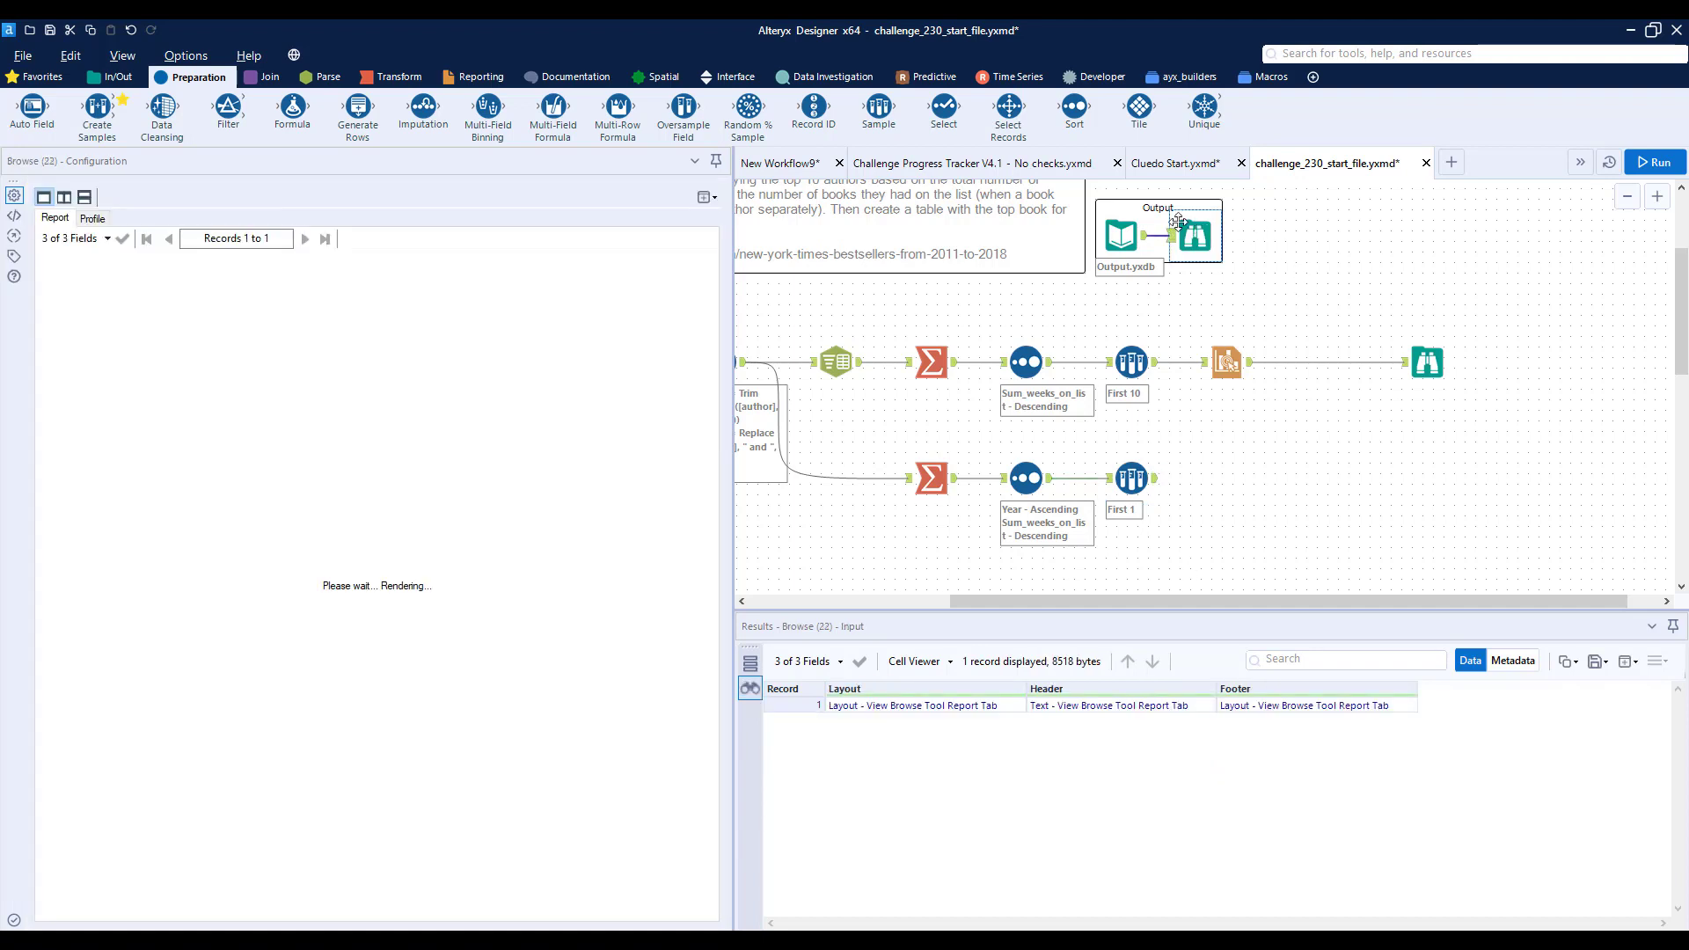
scroll(505, 509, down, 2)
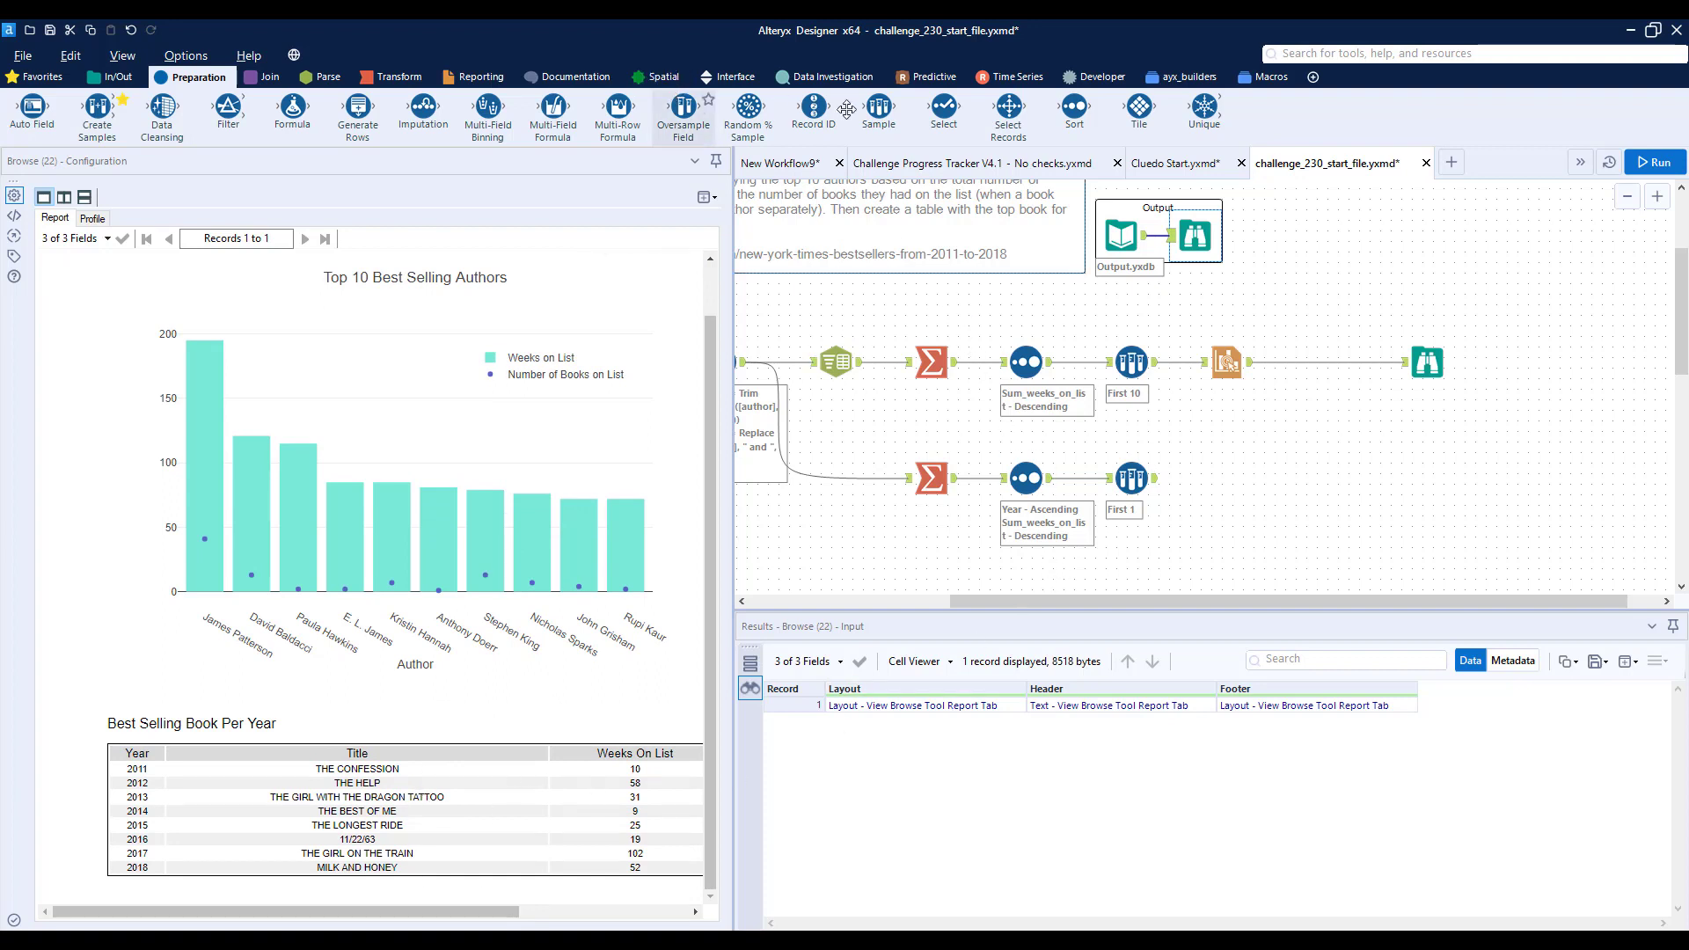
- After the new Sample tool, add a Select tool that sets Year to V_WString, followed by a Table tool
drag(951, 112, 1228, 484)
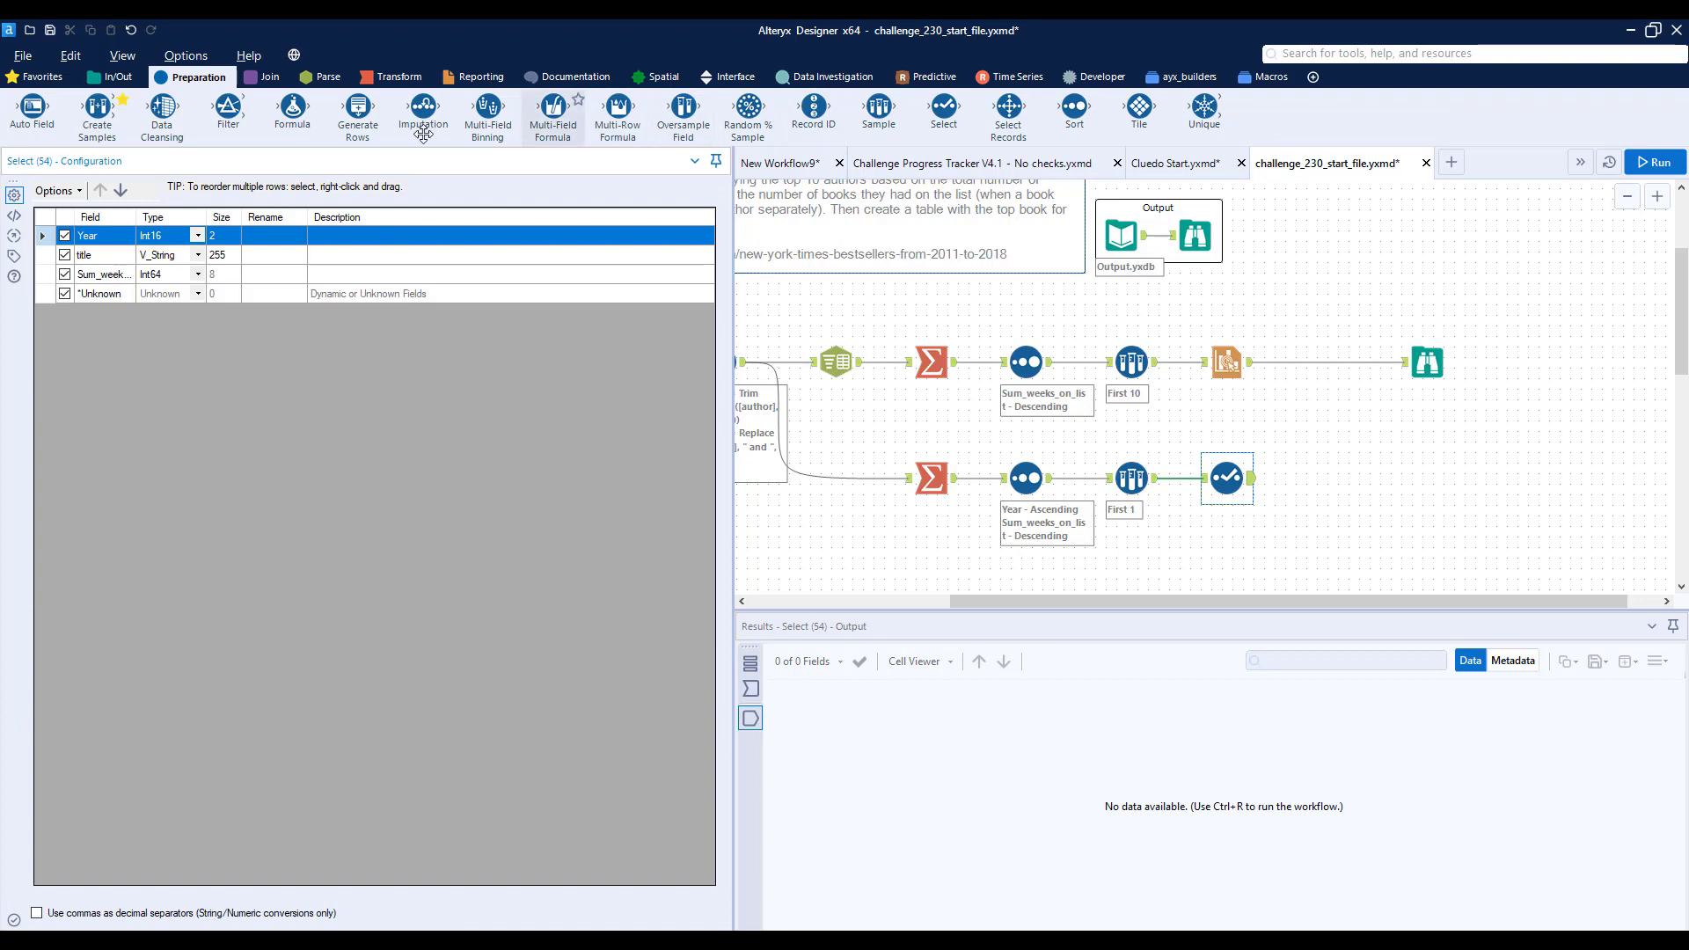
click(199, 236)
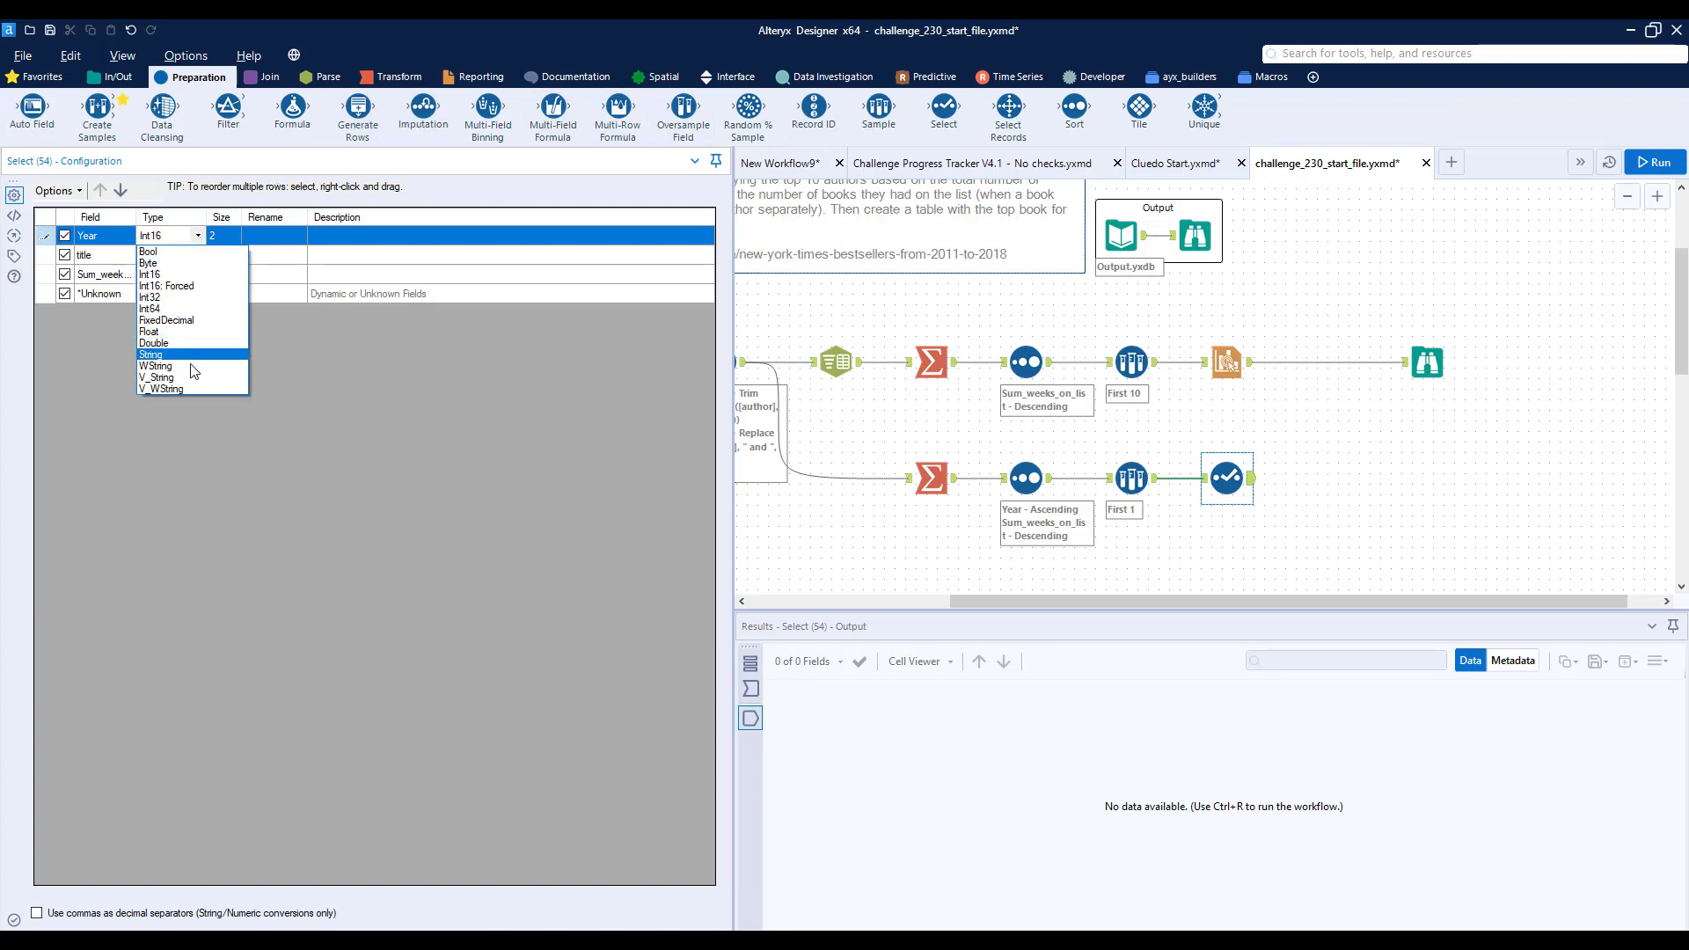
click(187, 387)
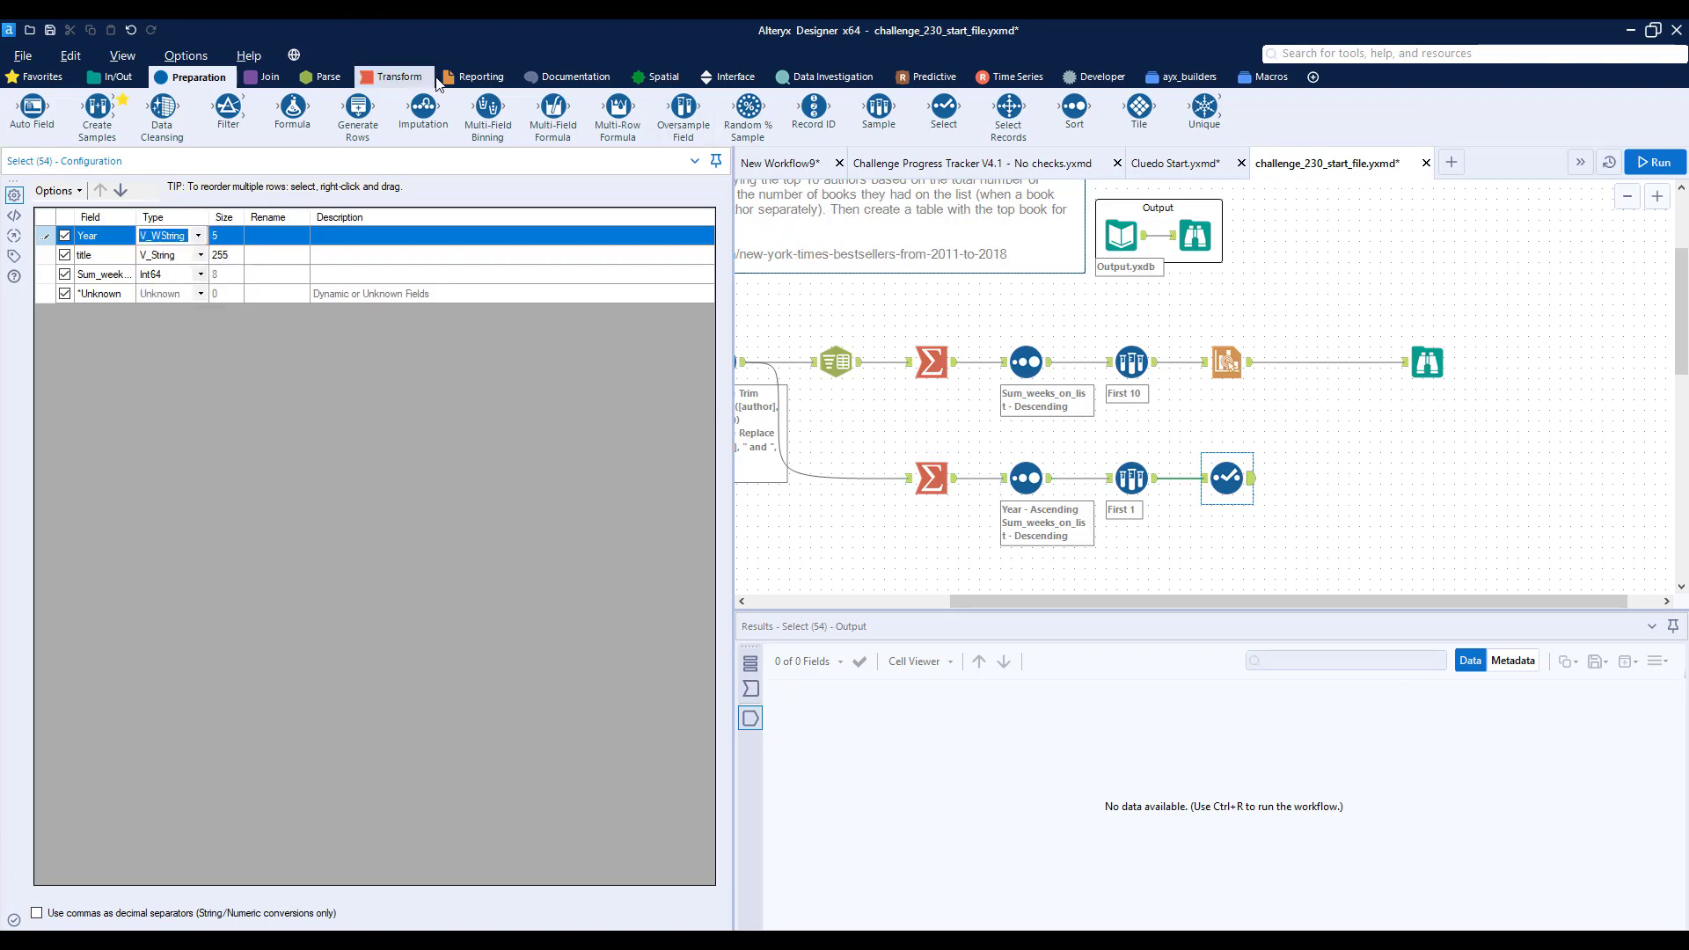
click(475, 76)
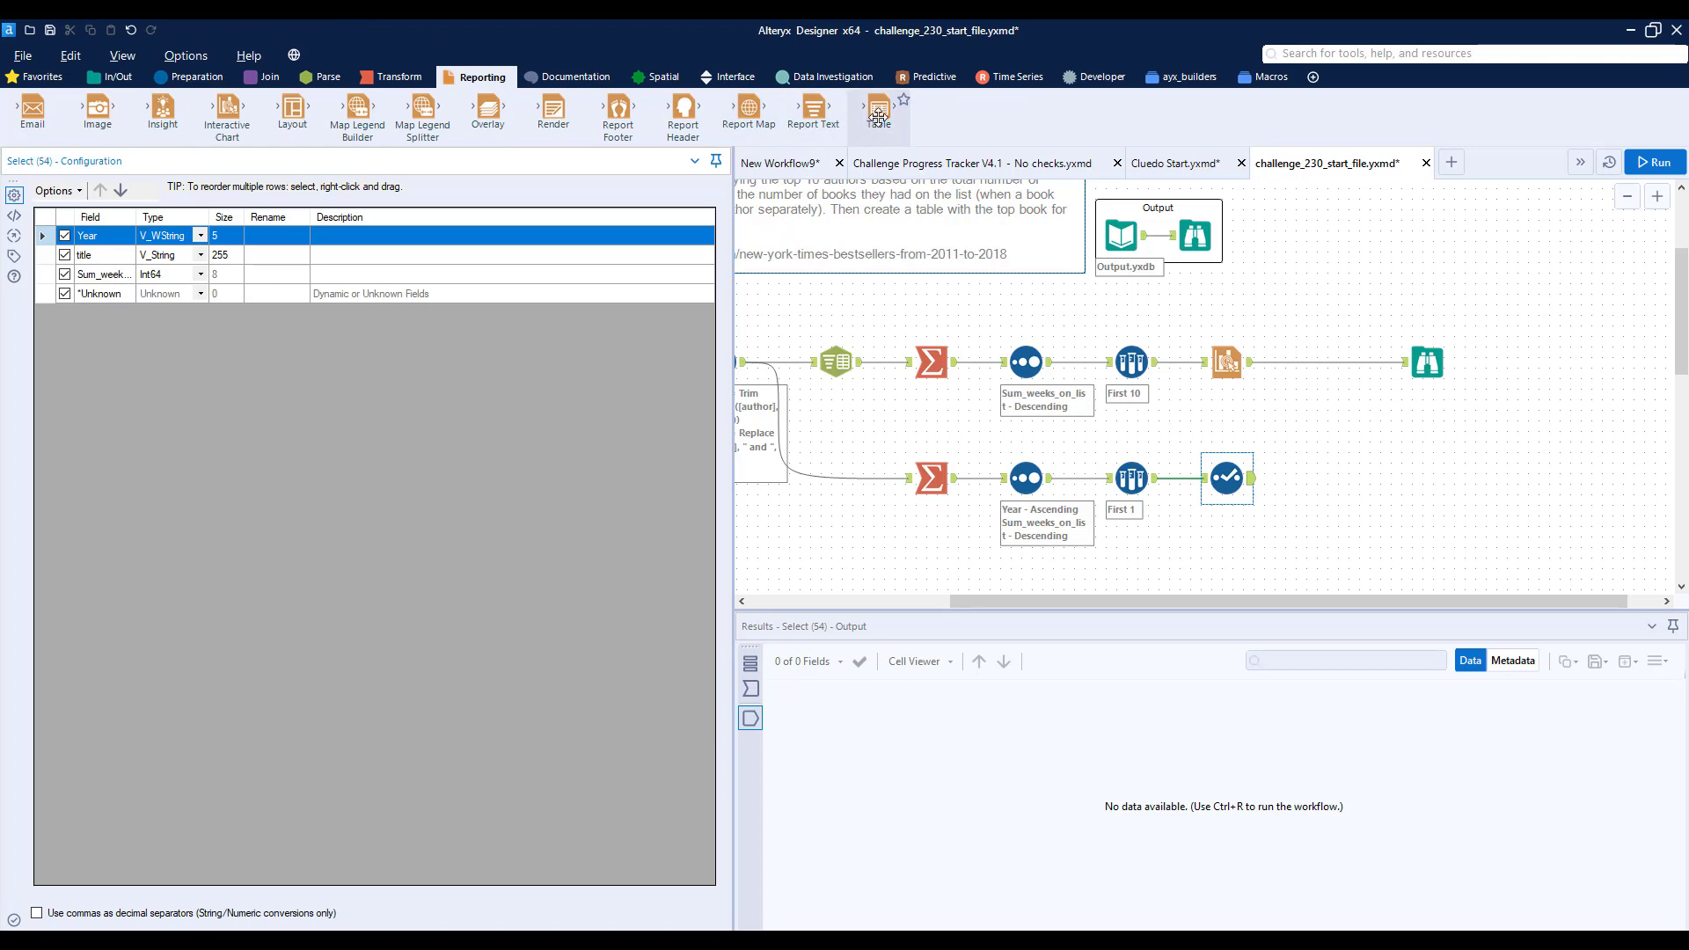
drag(879, 110, 1325, 482)
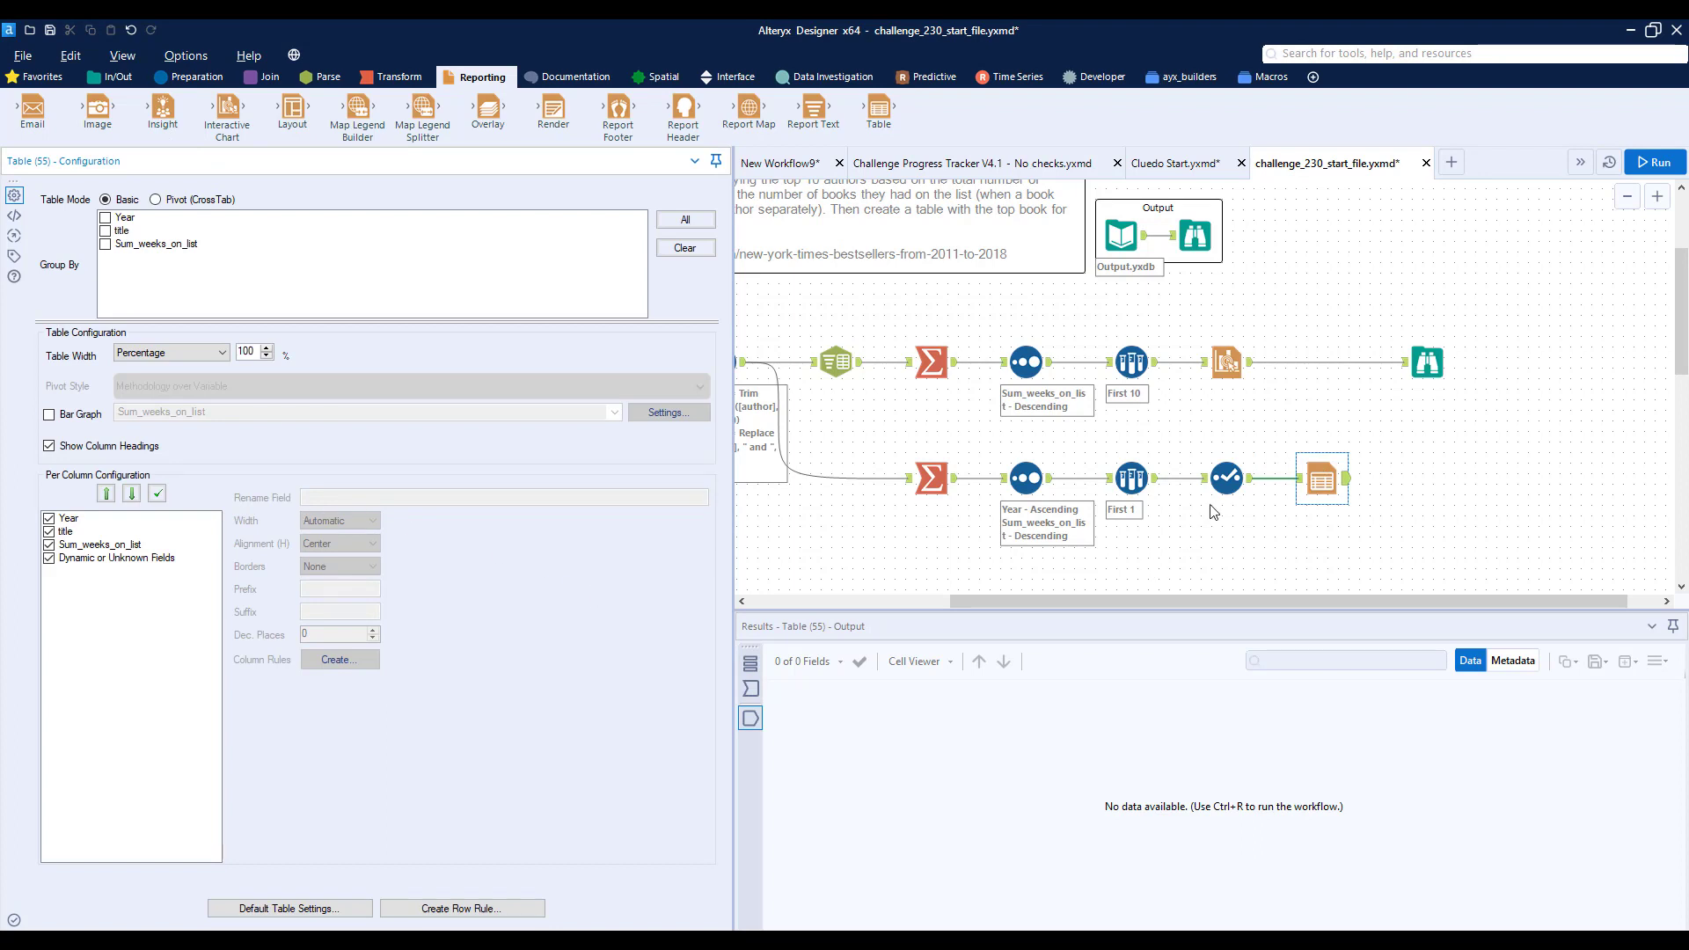
- In the new Select tool, rename title to Title and Sum_weeks_on_list to Weeks on List
click(1226, 477)
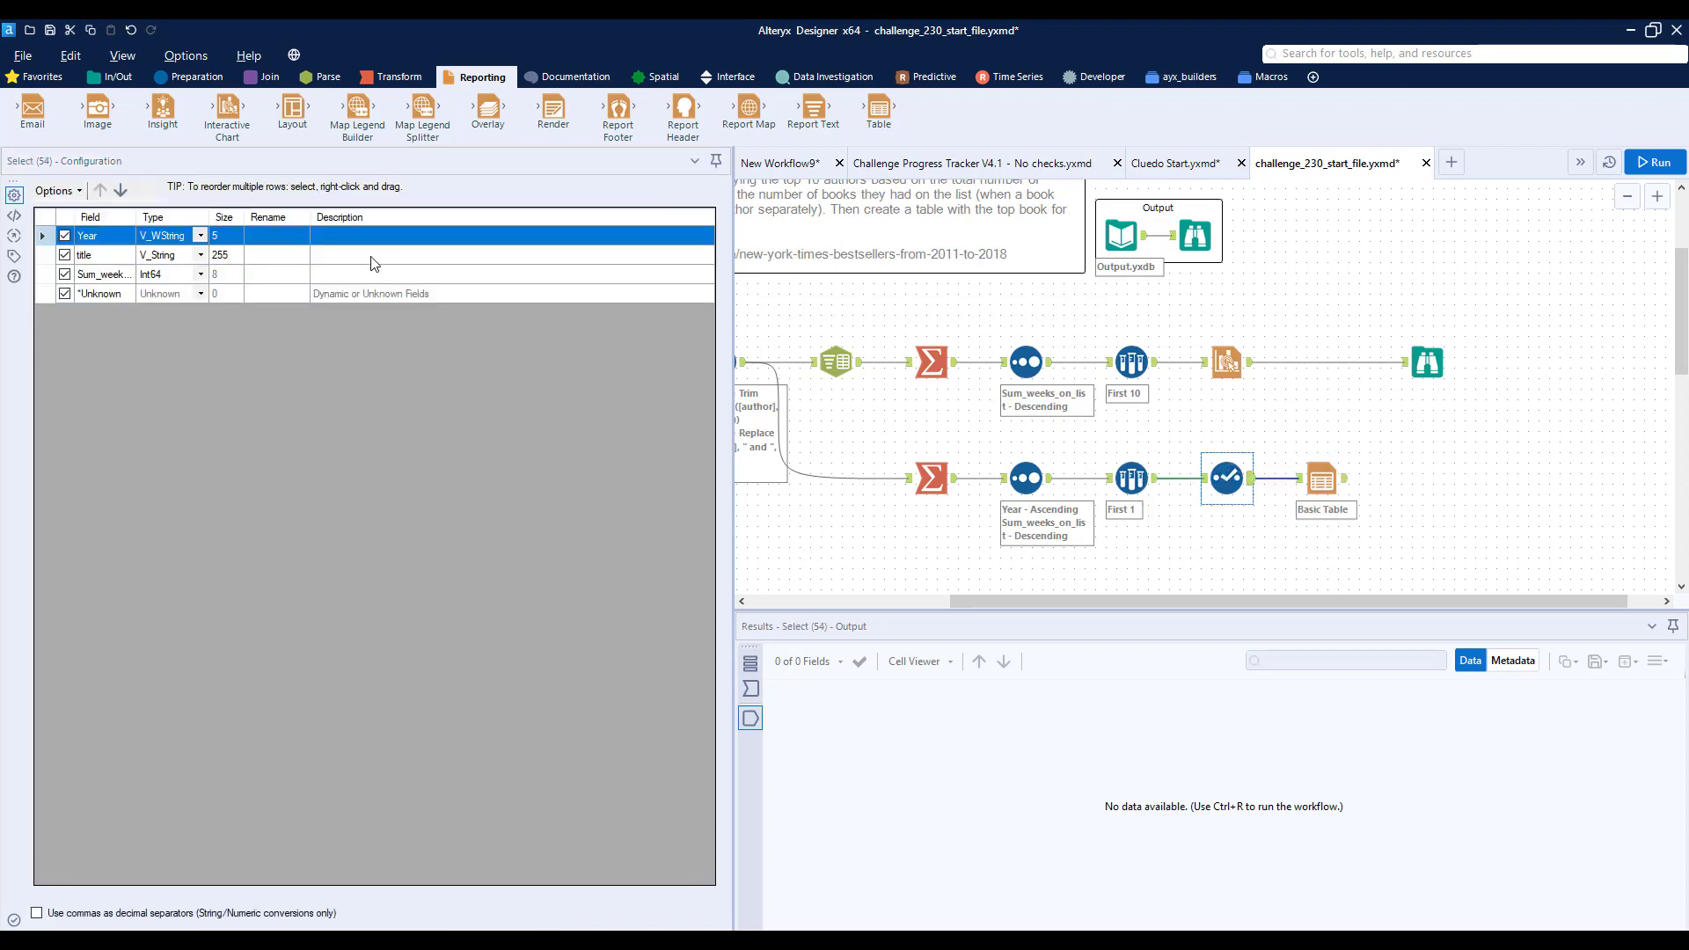
click(274, 255)
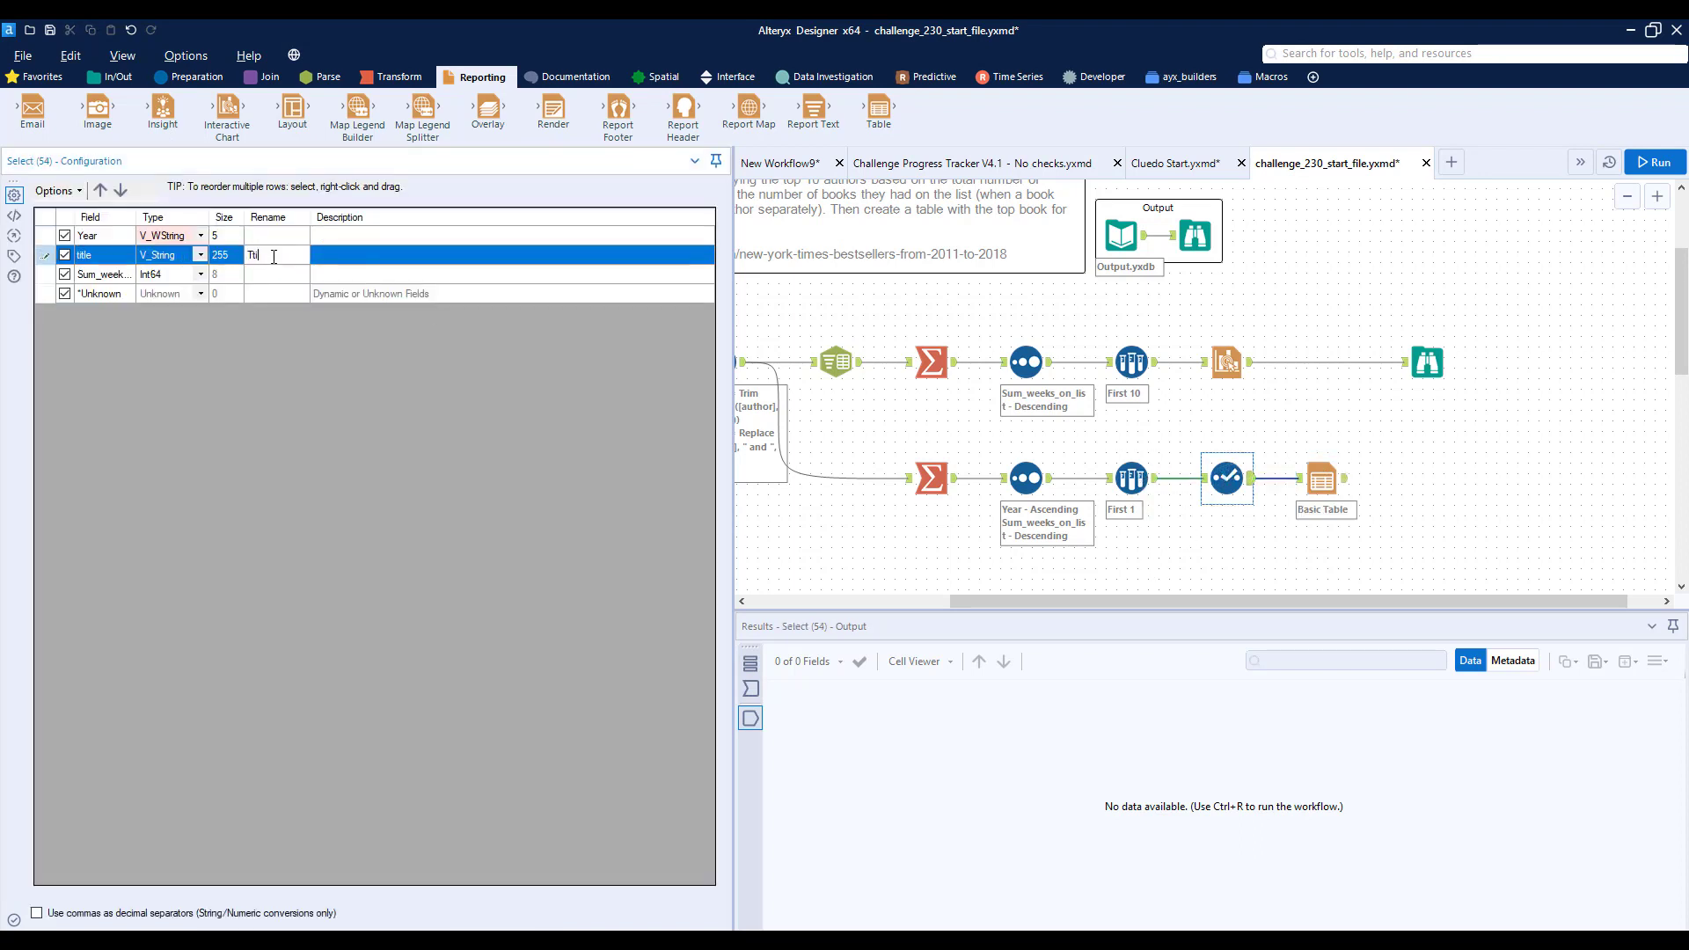
key(Down)
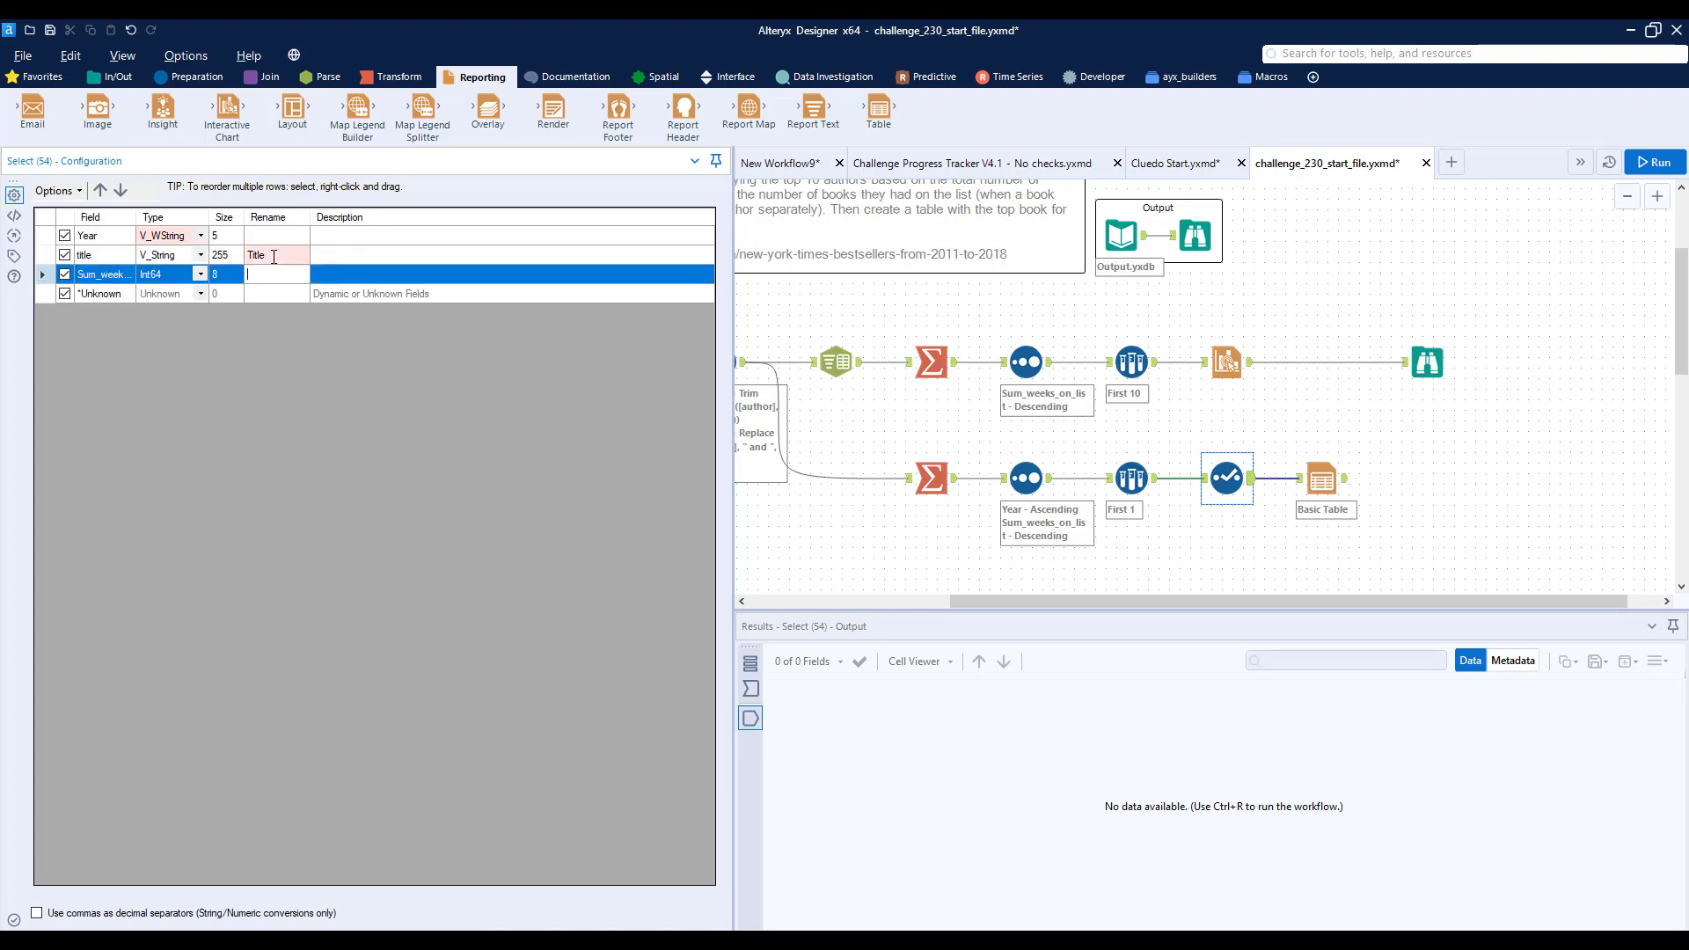
text(Weeks on List)
- Add a Browse tool after the Table tool, run the workflow and view the rendered table
click(112, 76)
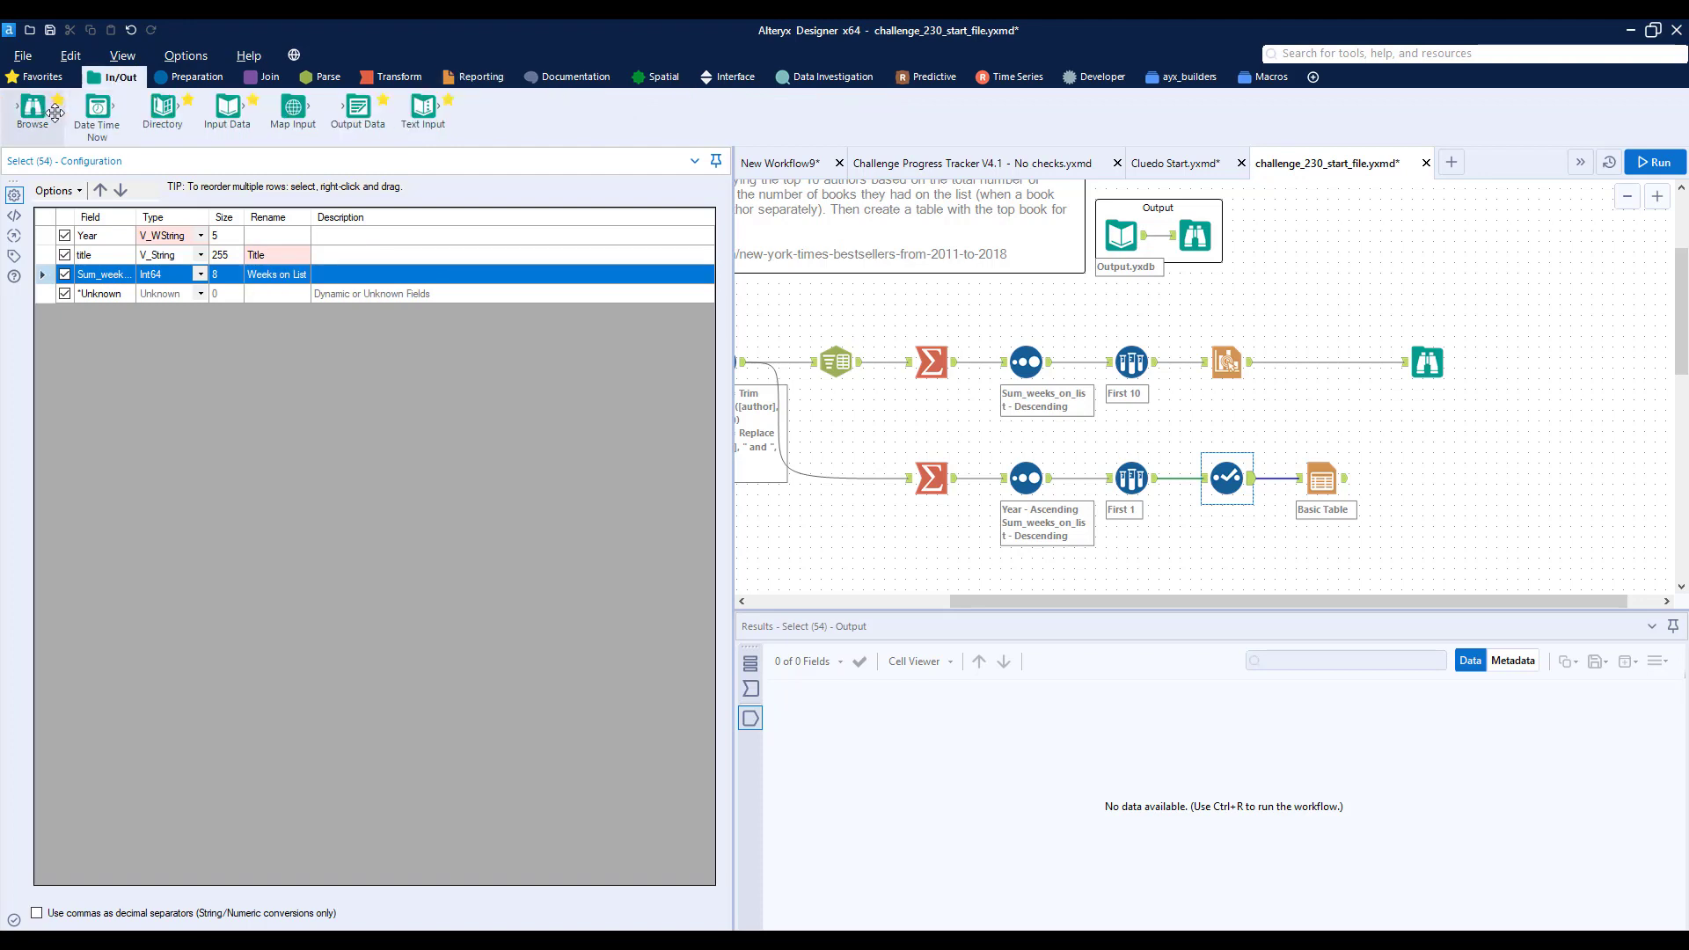
drag(33, 109, 1427, 480)
key(ctrl+r)
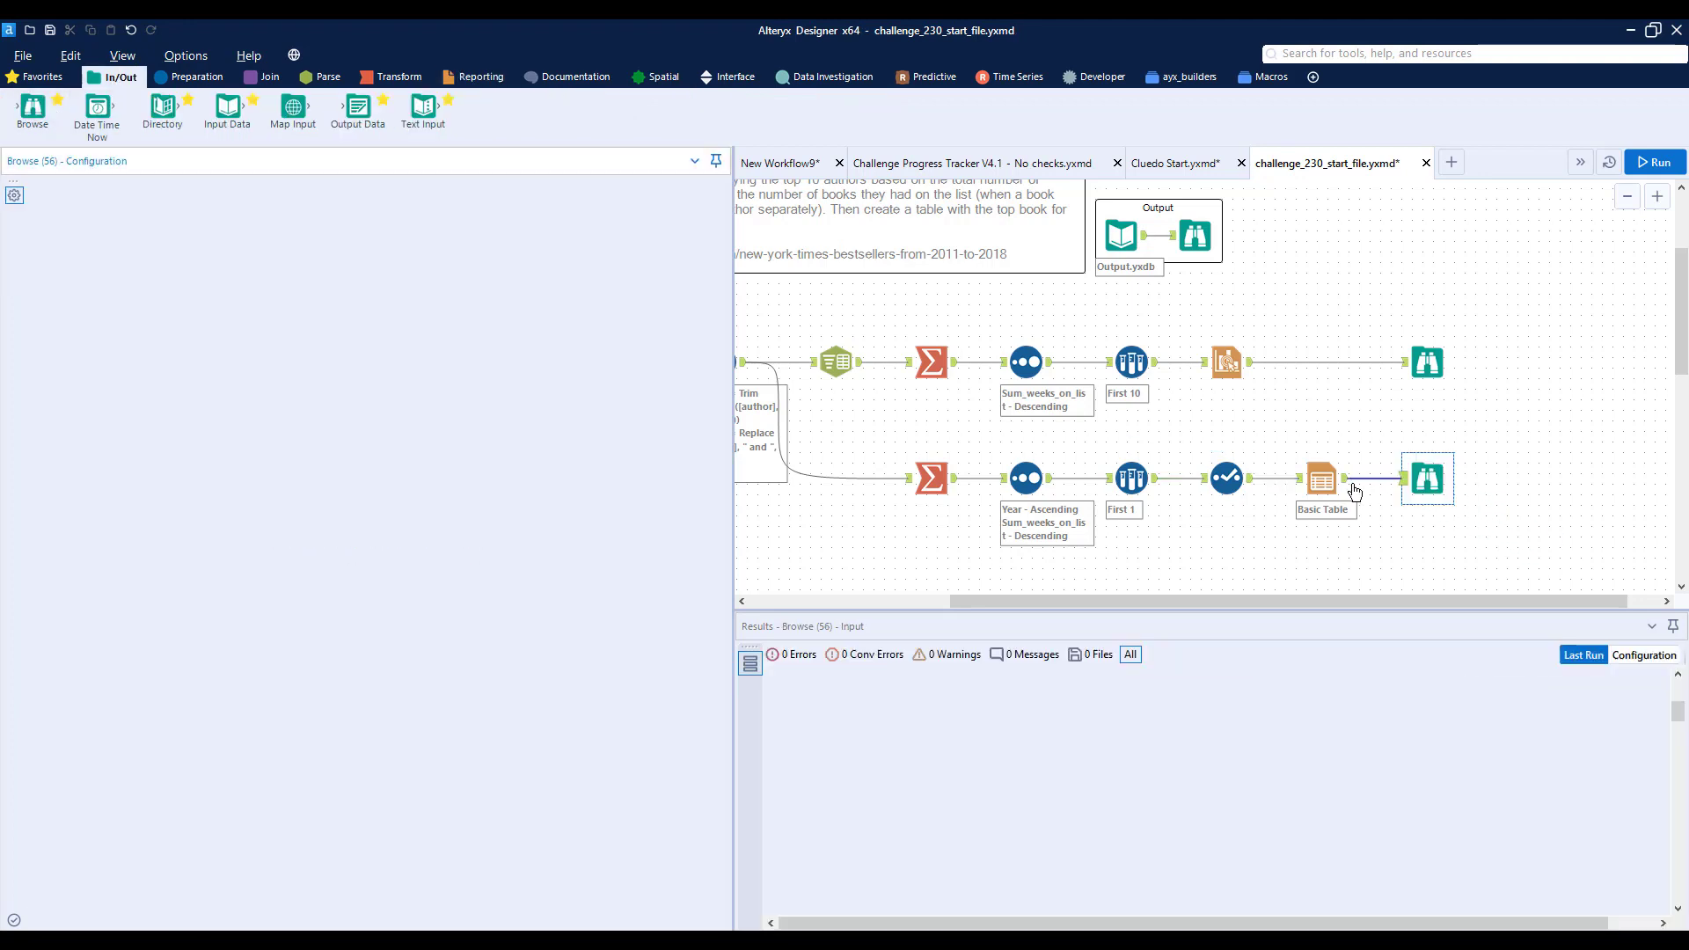
click(1428, 482)
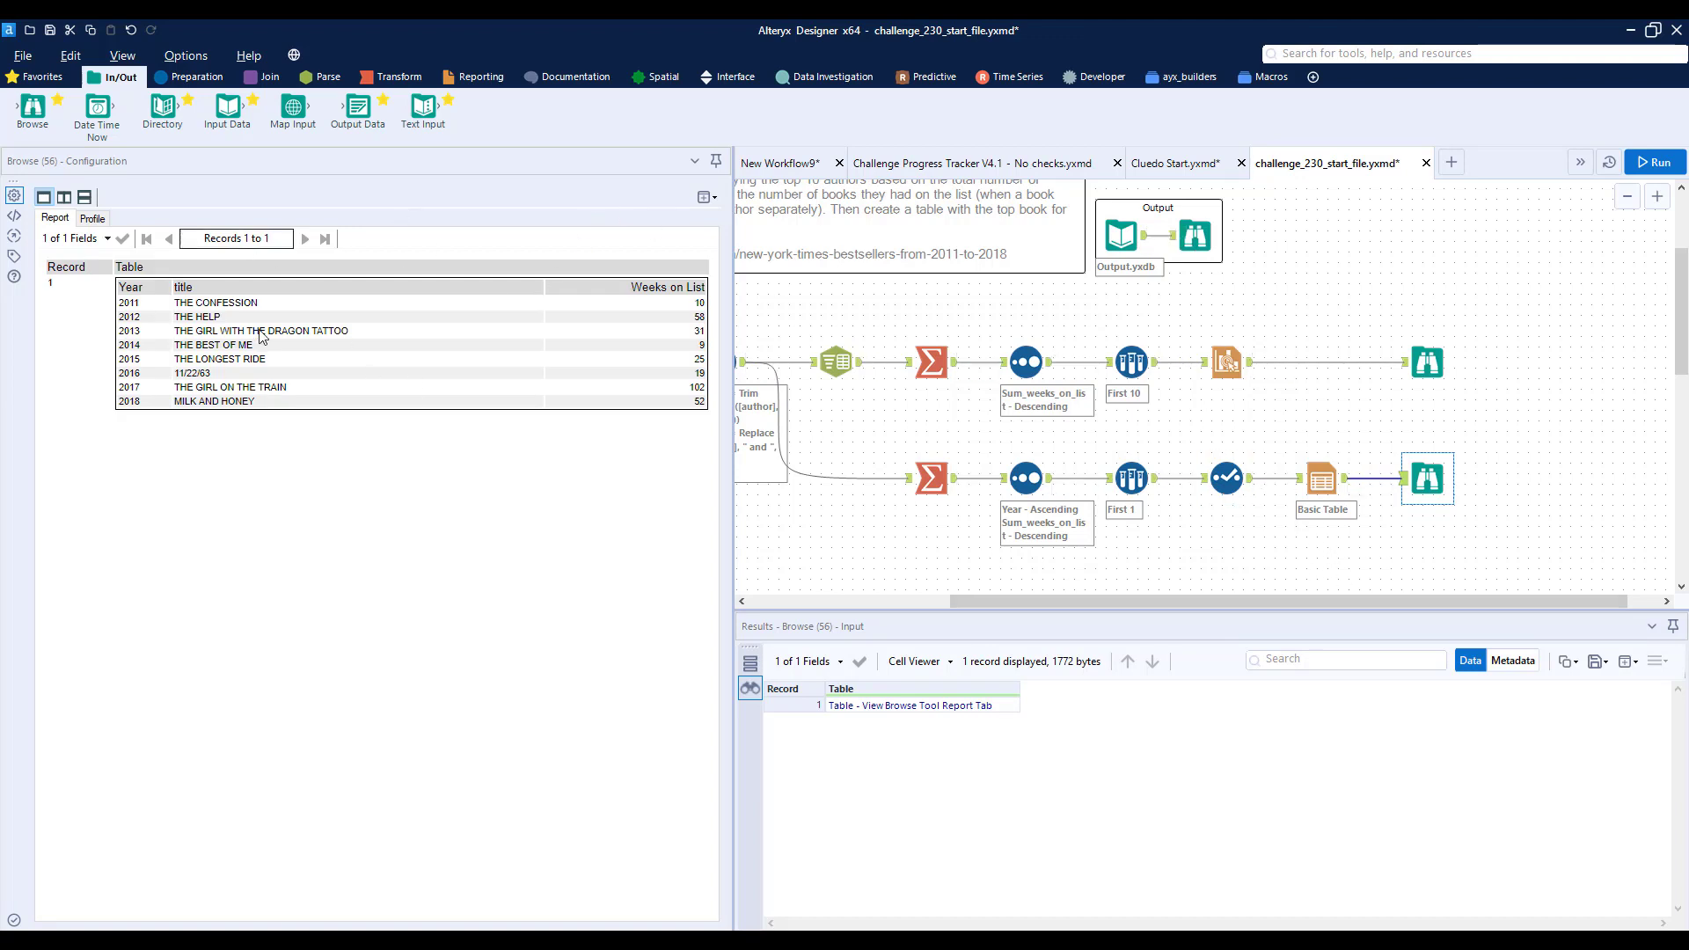
- In the Table tool, set the horizontal alignment of the Year, Title and Weeks on List columns to Center
click(1249, 480)
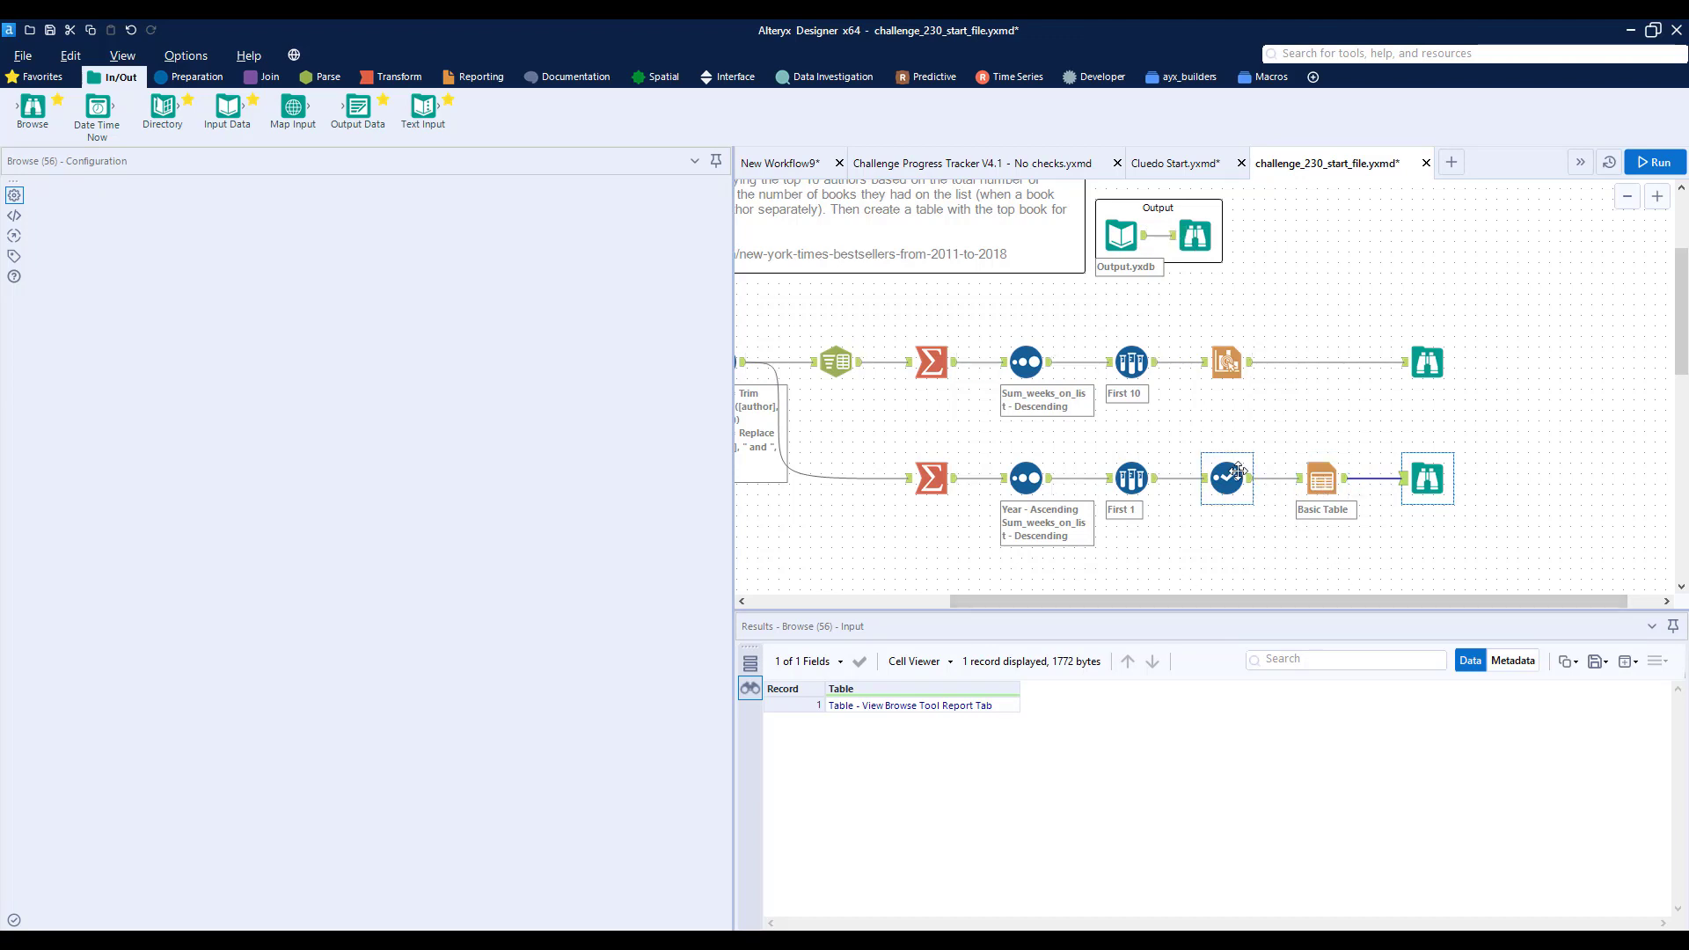
click(1311, 492)
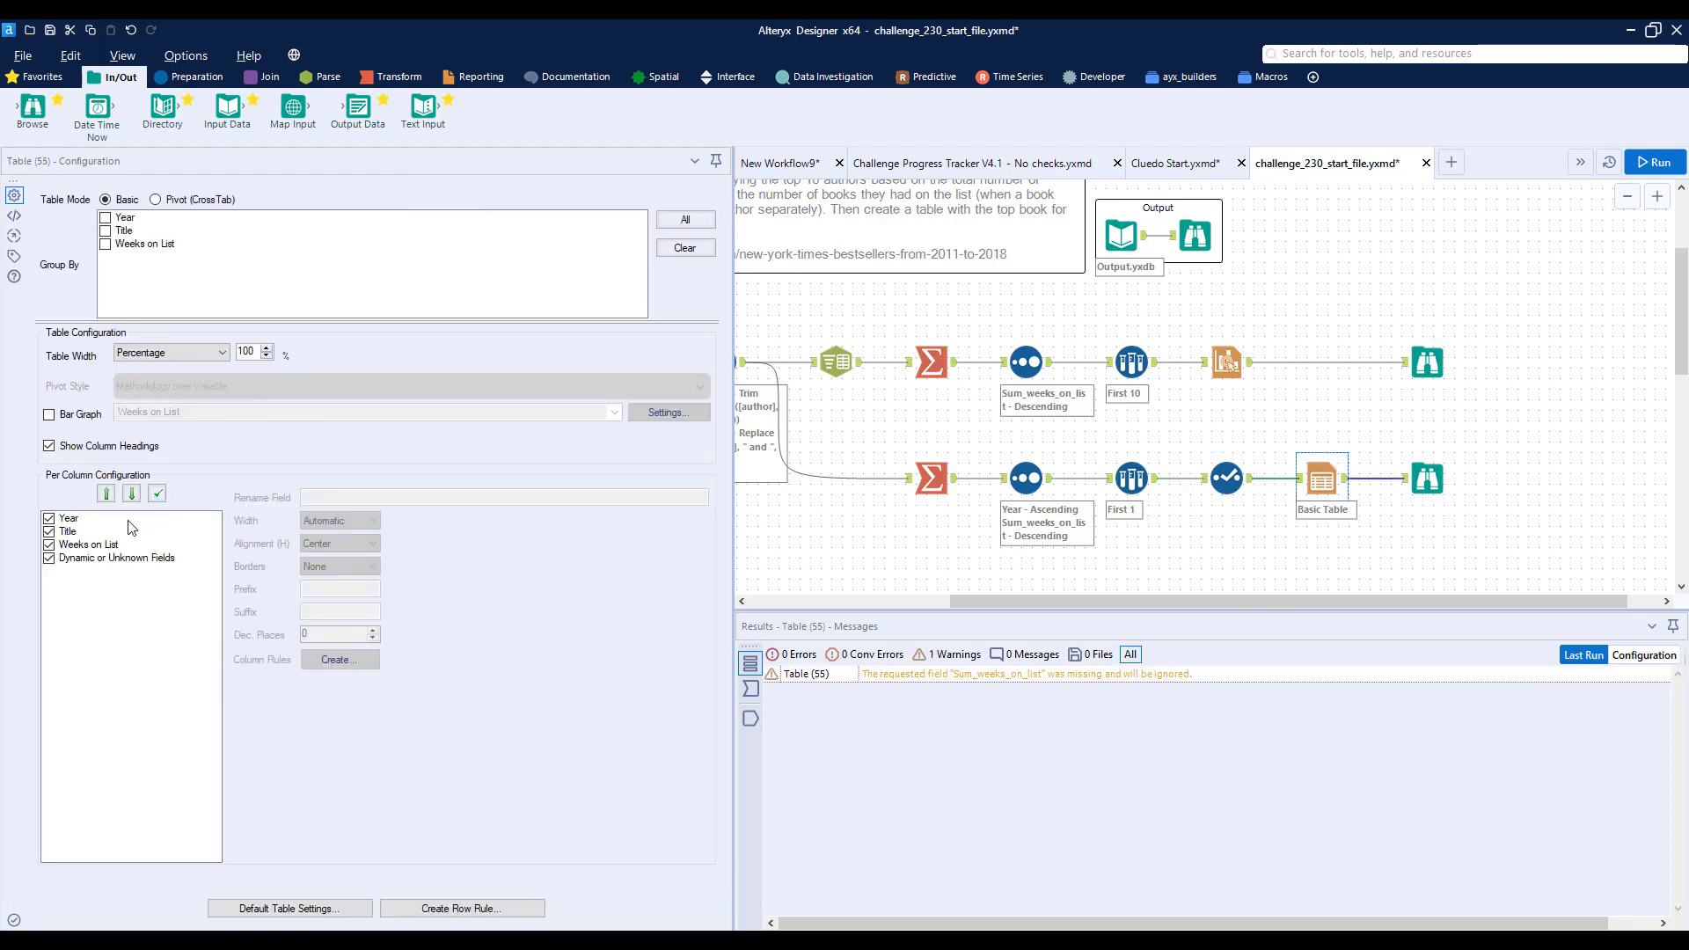
click(88, 518)
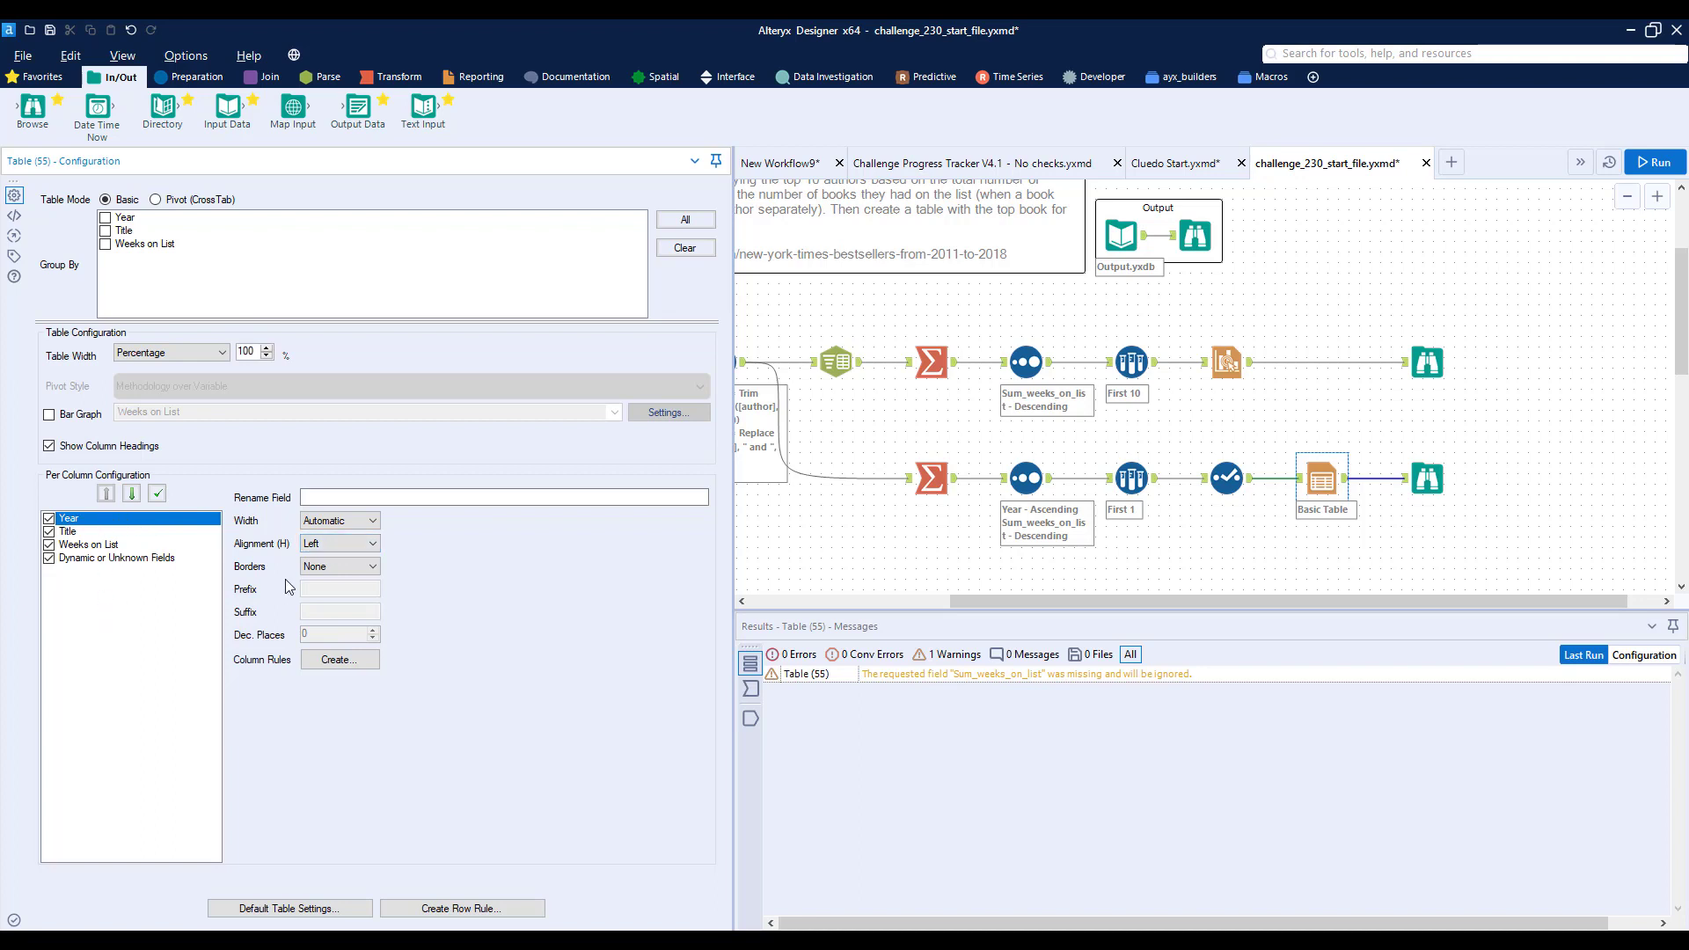
click(350, 544)
click(334, 568)
click(123, 545)
click(122, 532)
click(340, 544)
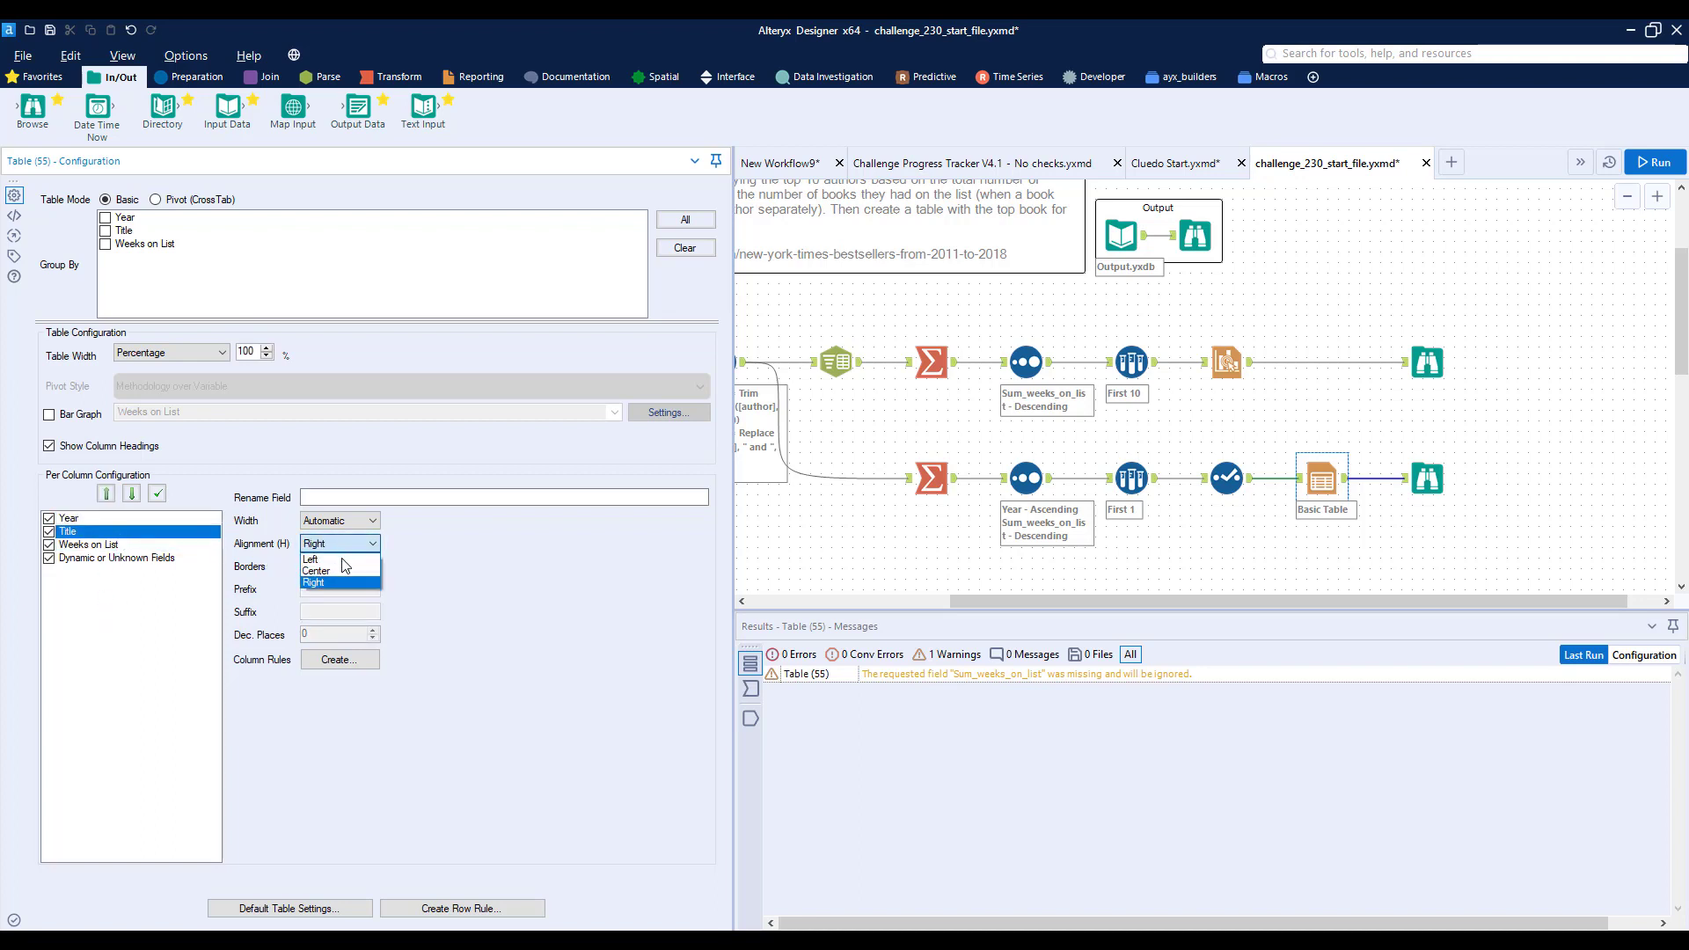
click(334, 568)
click(123, 544)
click(350, 543)
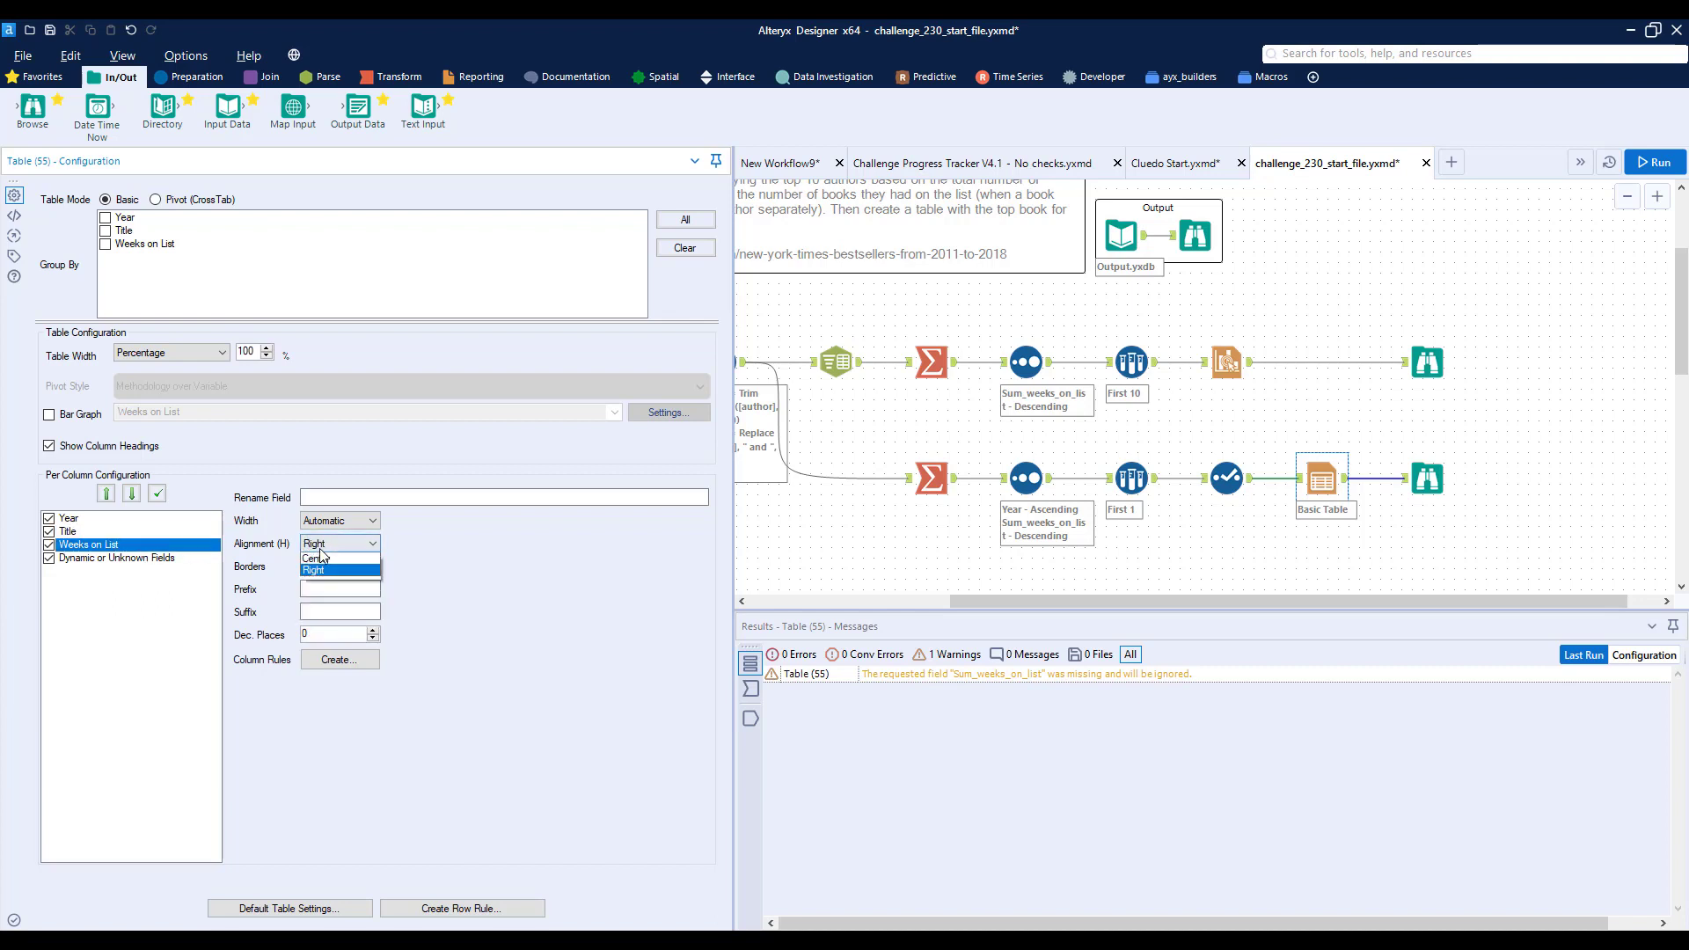
click(334, 568)
- Insert a Union tool between the Interactive Chart and its Browse tool, and connect the Table tool's output to it
drag(1426, 379, 1539, 365)
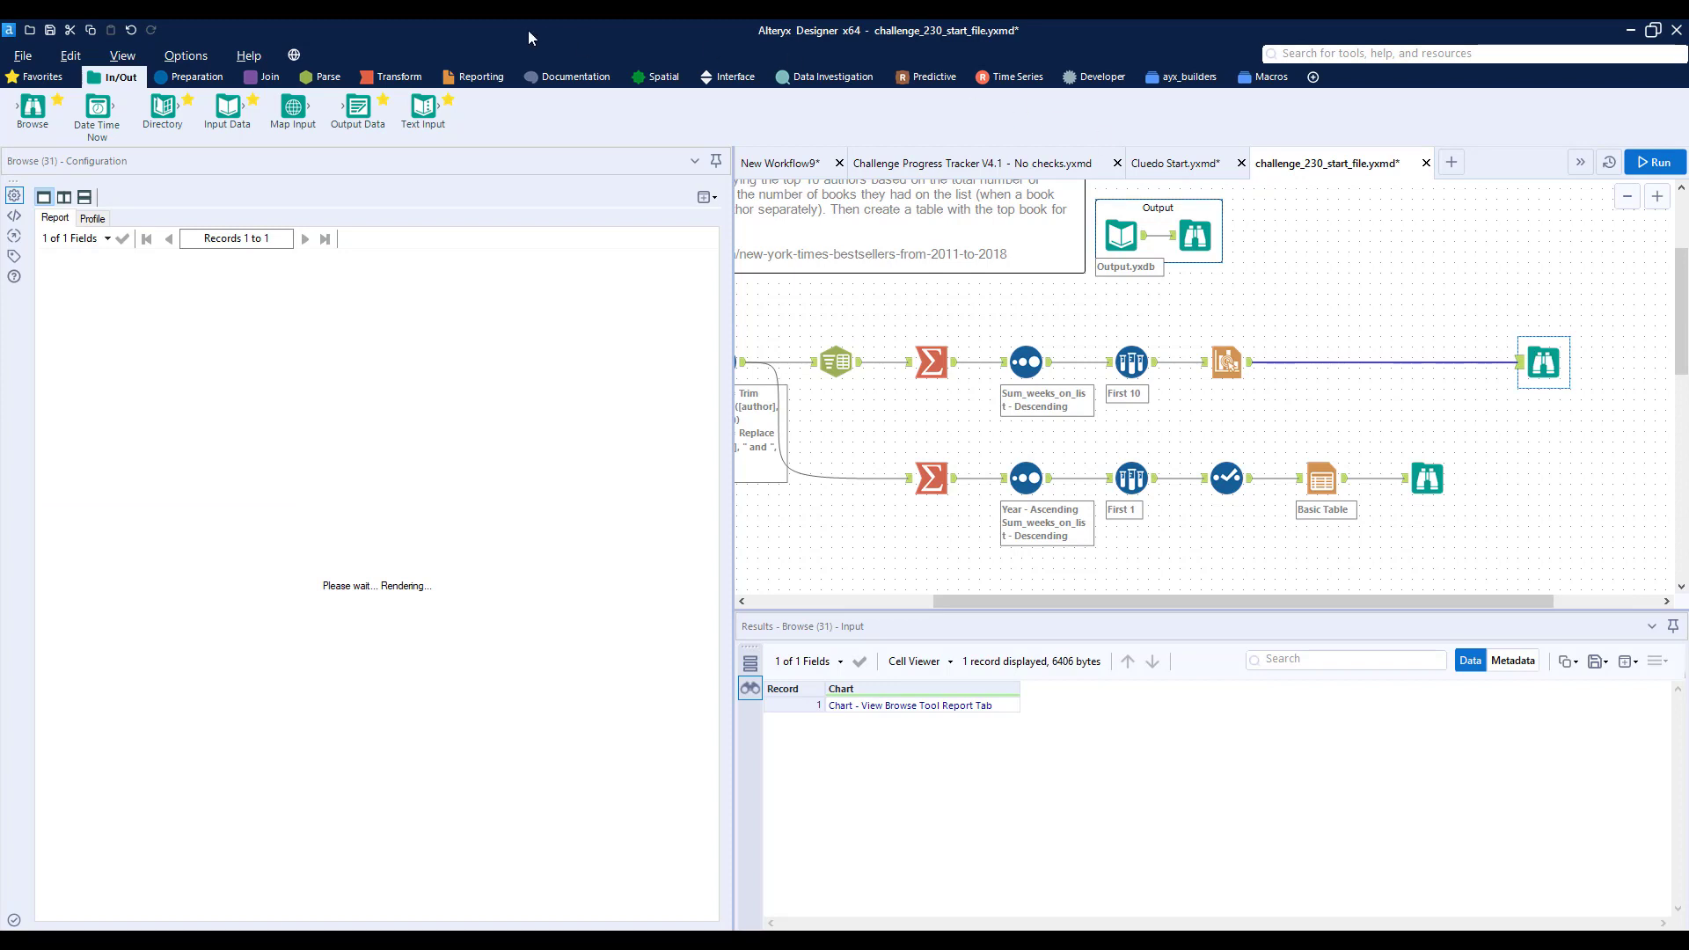
click(464, 78)
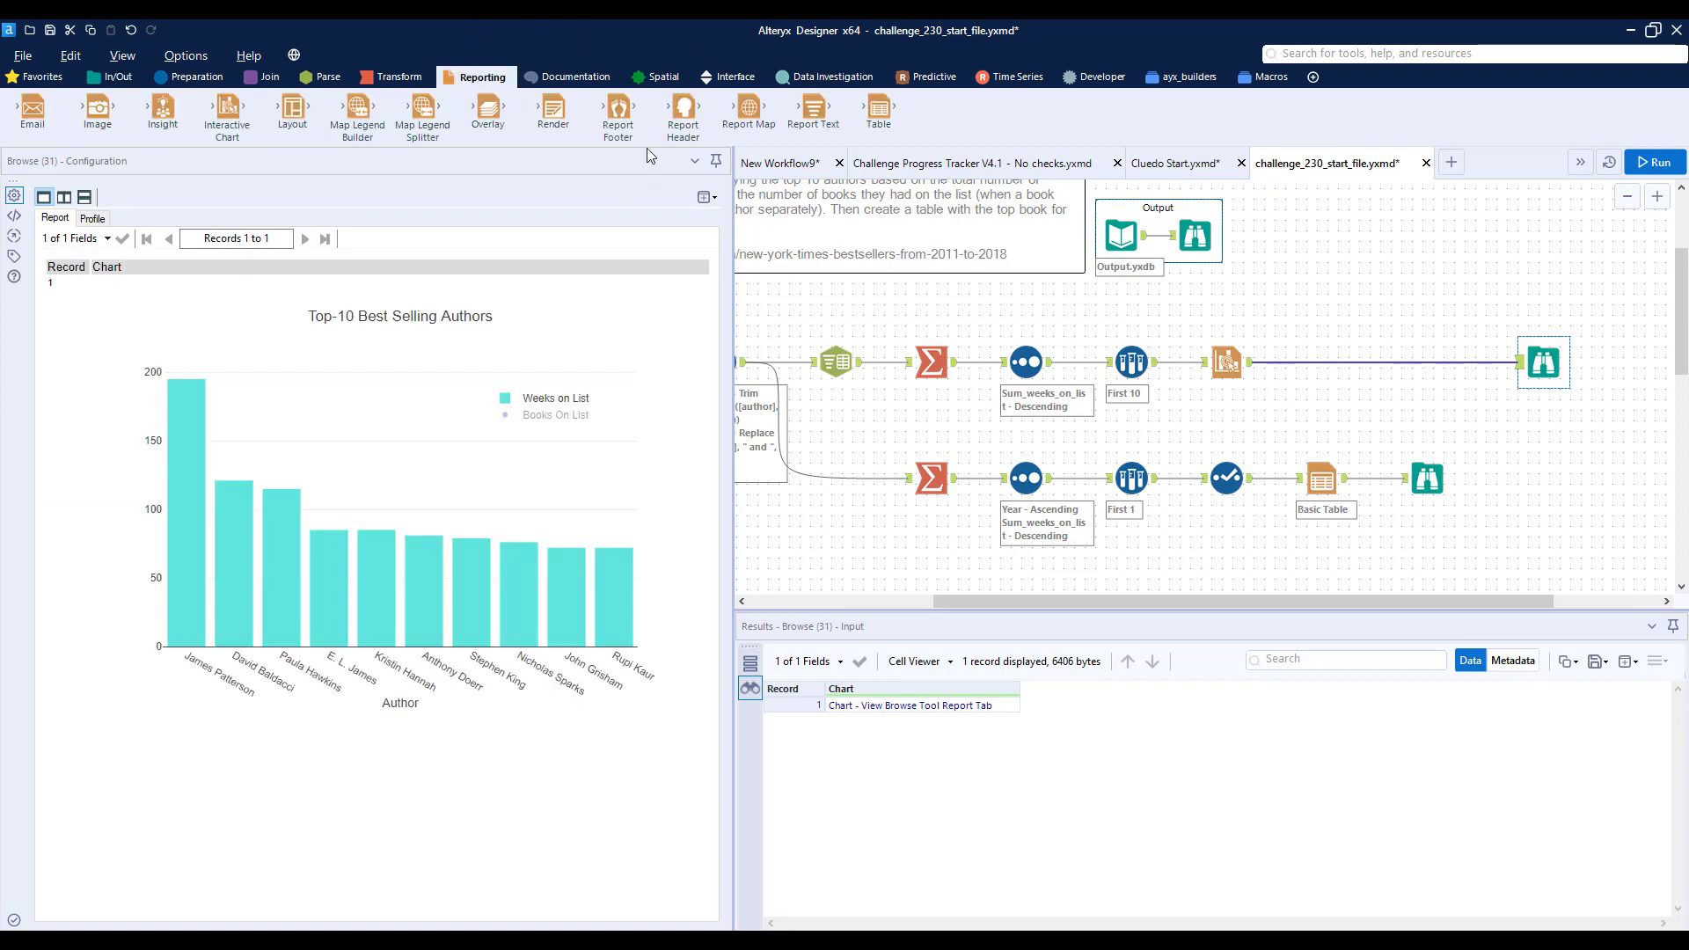
click(265, 77)
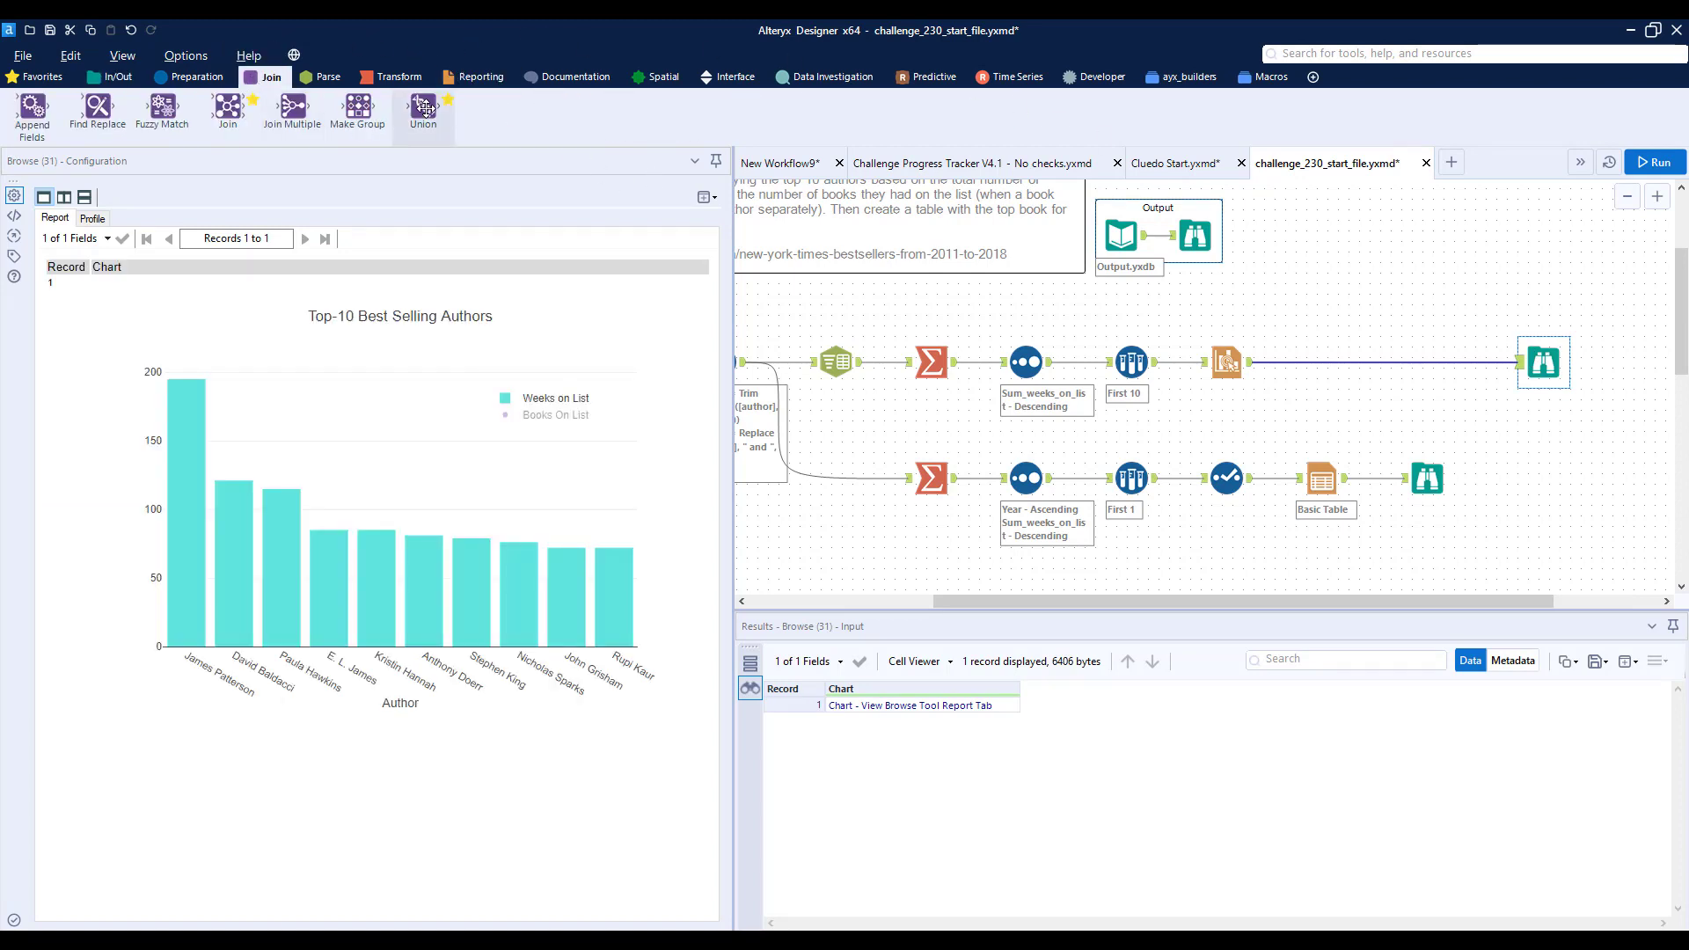
drag(425, 109, 1411, 360)
drag(1347, 478, 1410, 380)
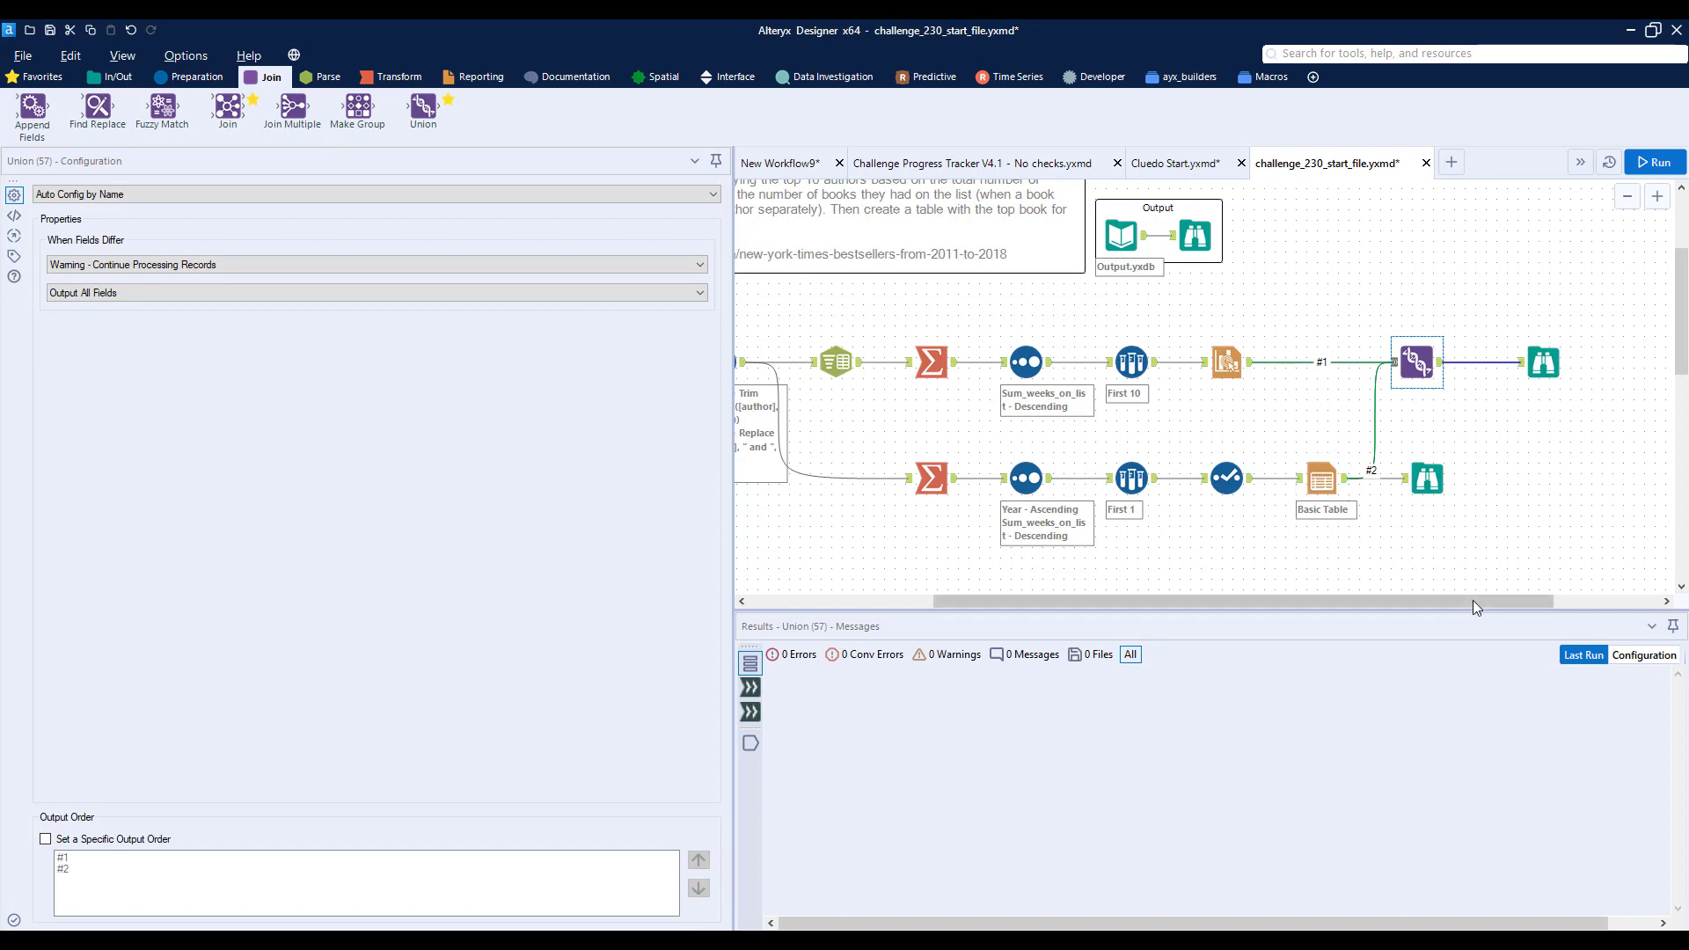
- Move the chart branch's Browse tool farther out and insert a Layout tool between it and the Union tool
scroll(1473, 600, right, 3)
drag(1383, 361, 1486, 365)
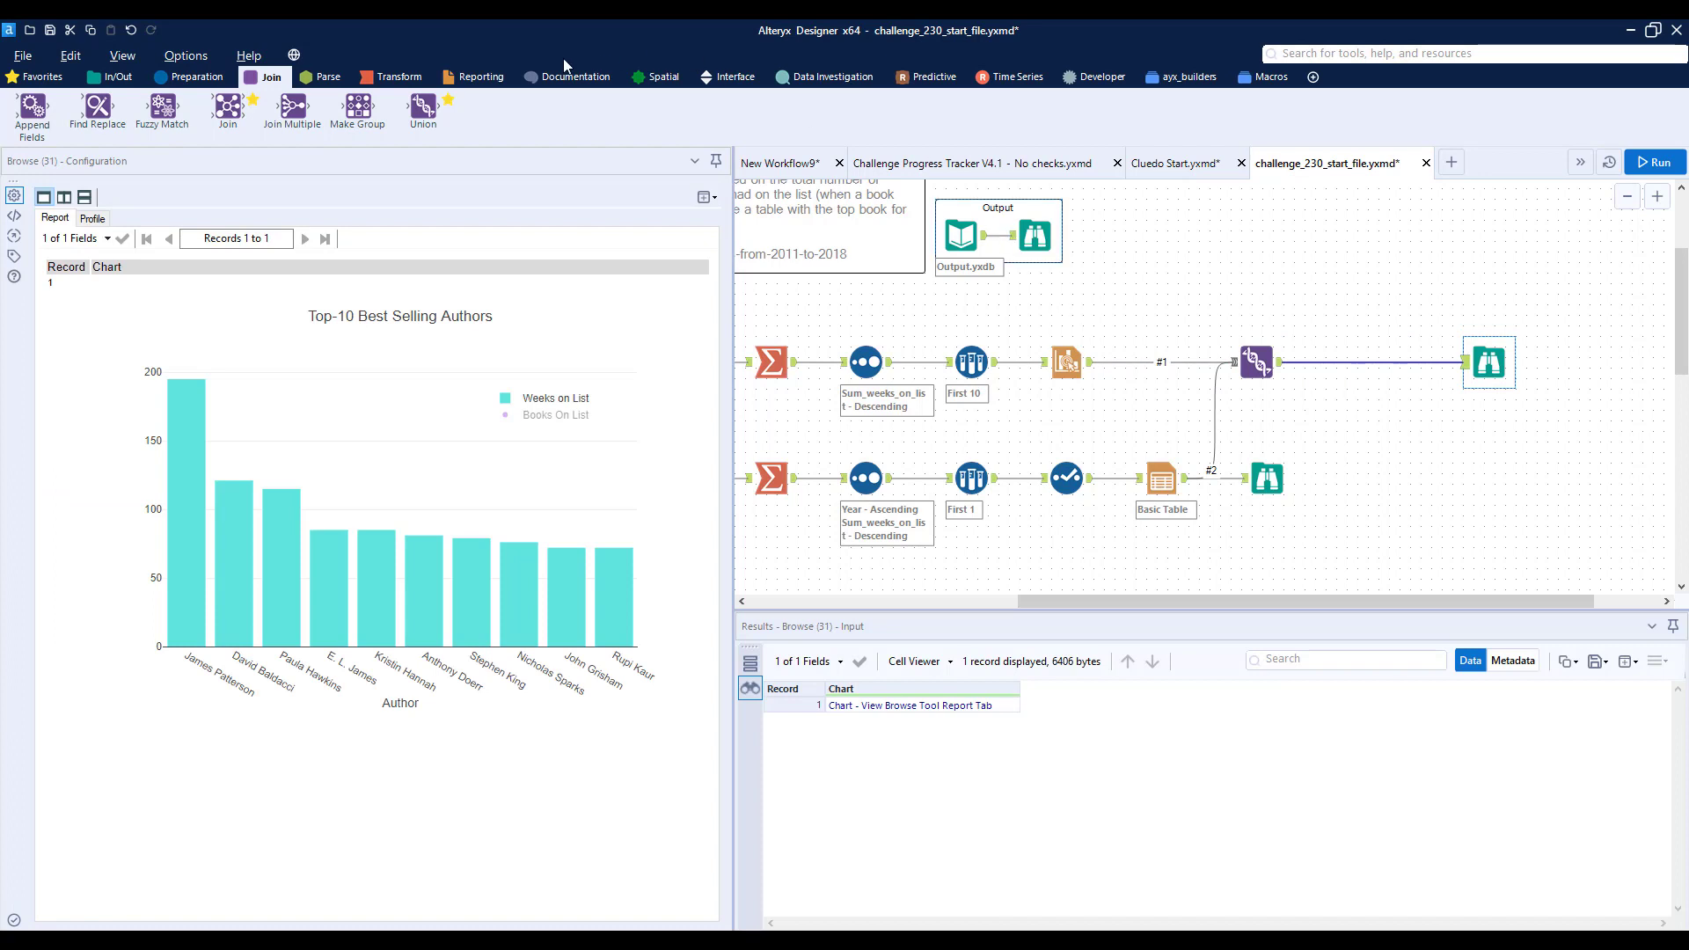
click(476, 76)
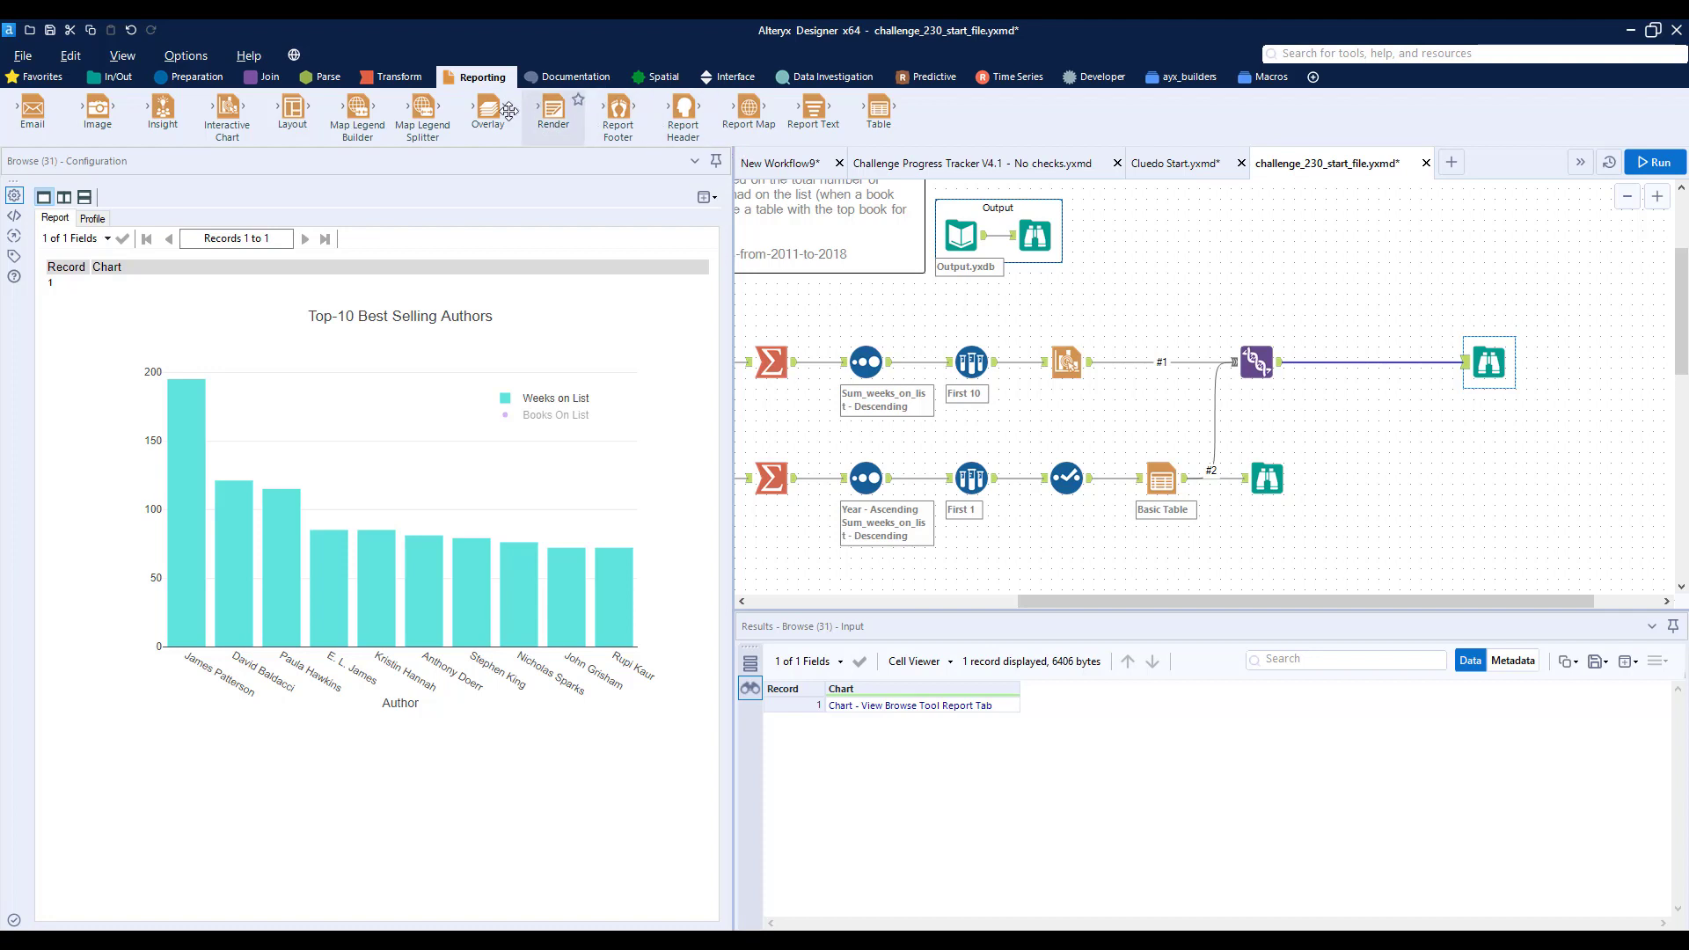
drag(293, 109, 1355, 365)
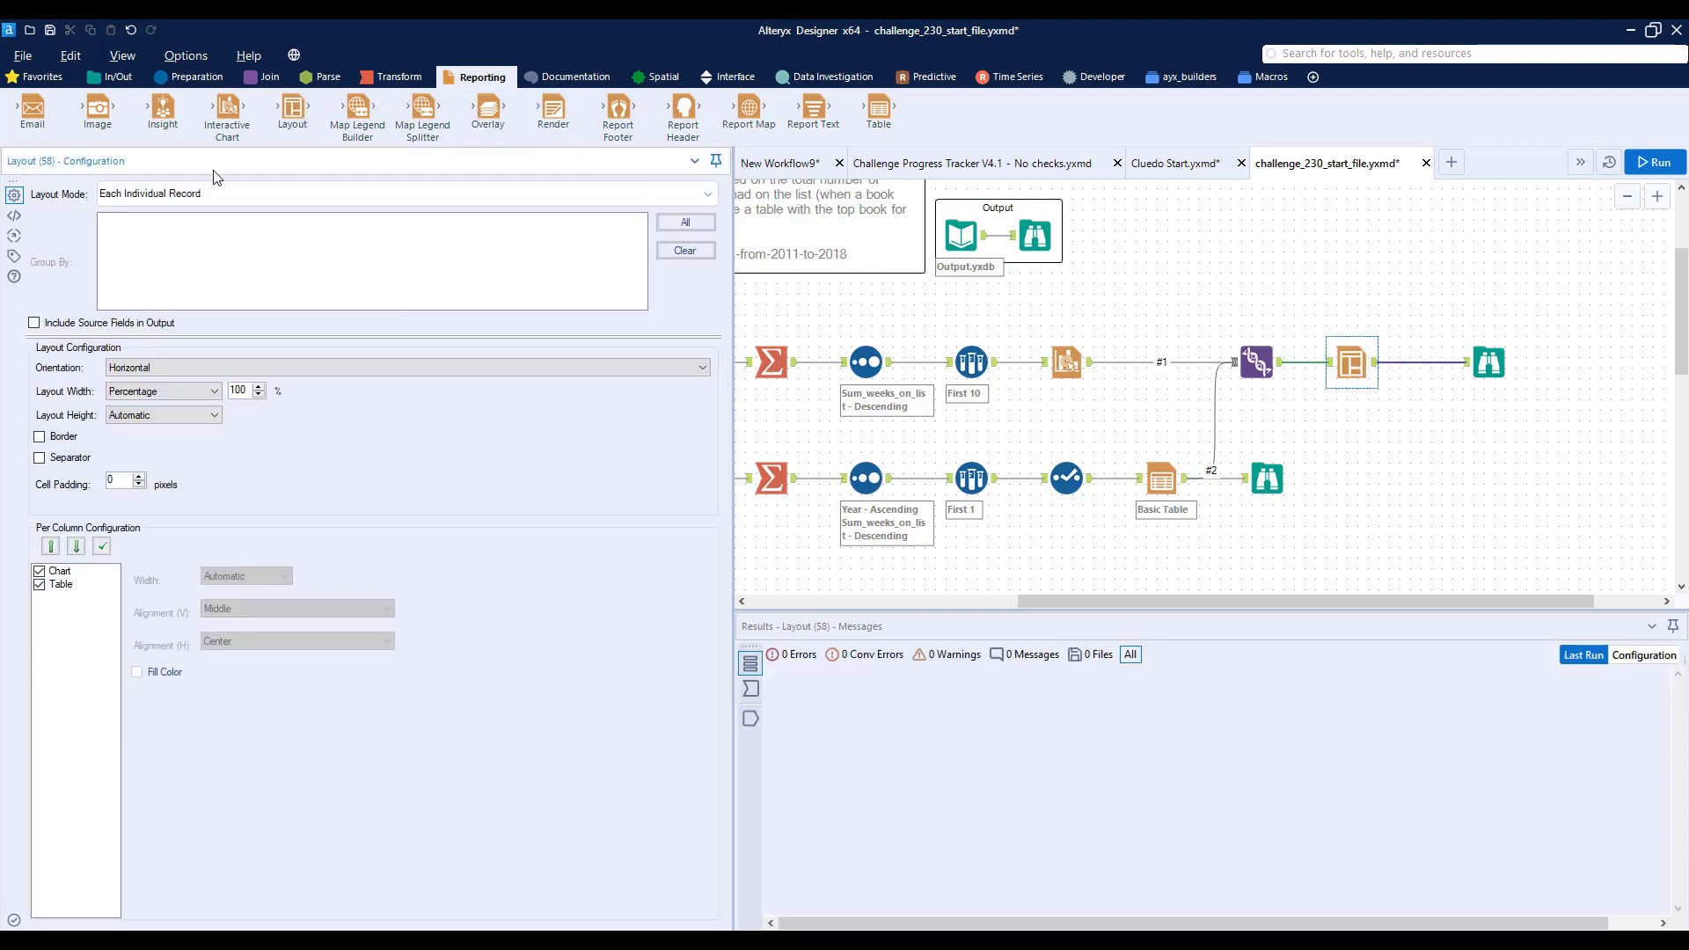
click(67, 584)
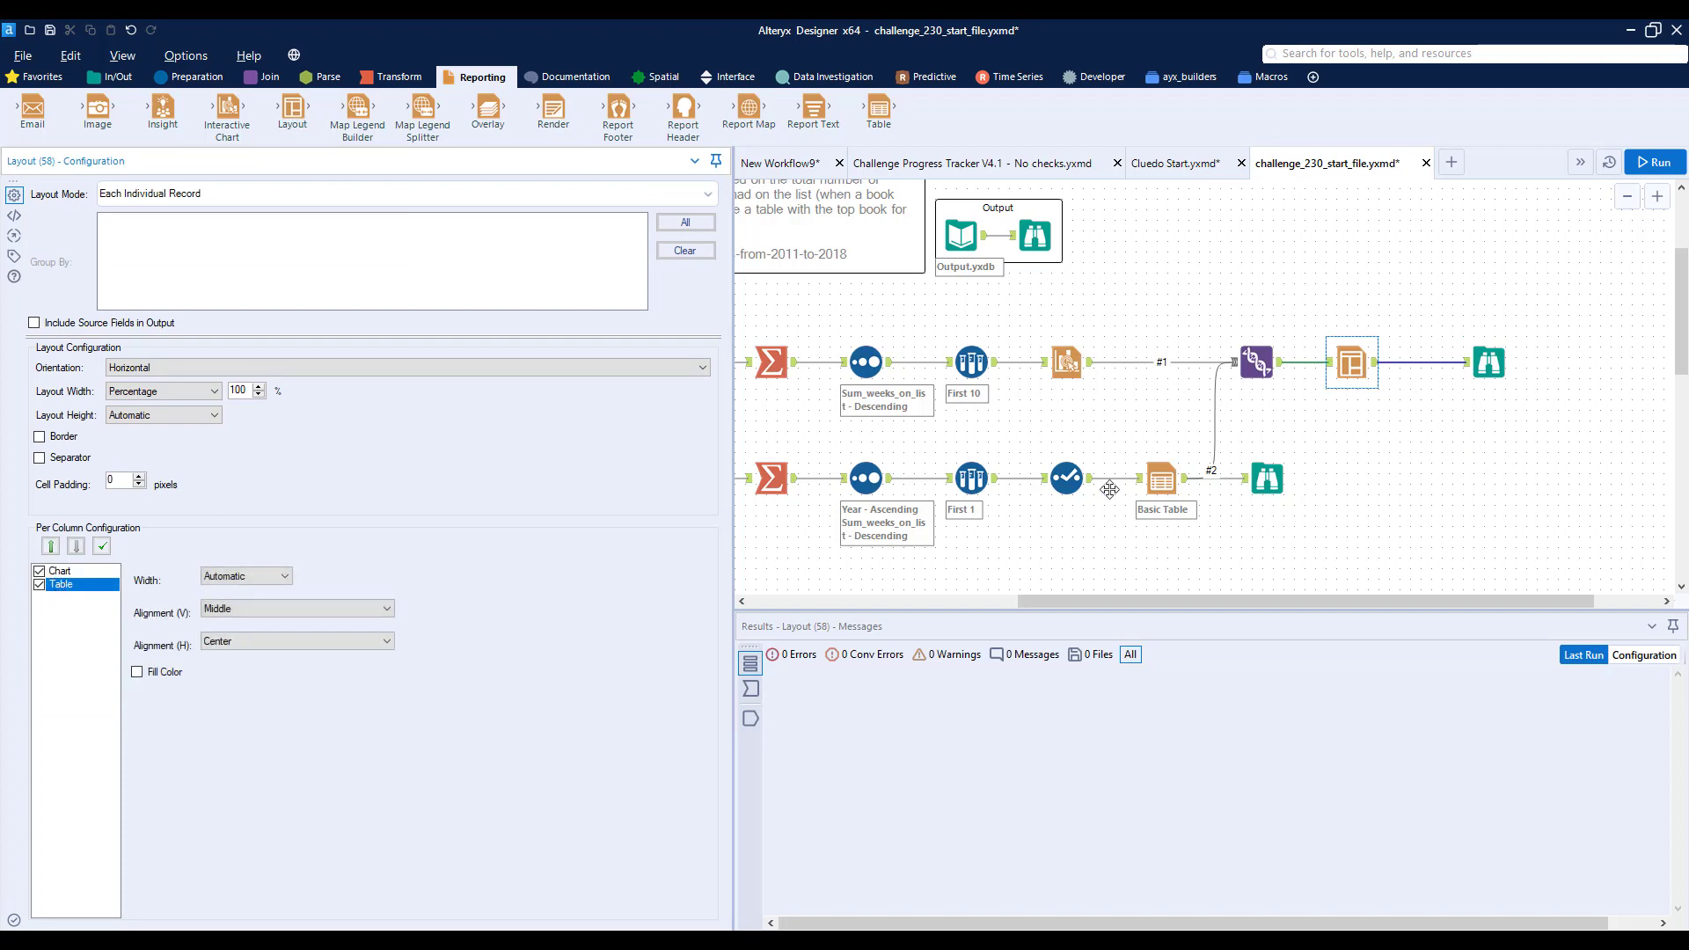
click(55, 547)
click(76, 547)
- Run the workflow and view the combined chart and table layout in the chart branch's Browse tool
click(1654, 164)
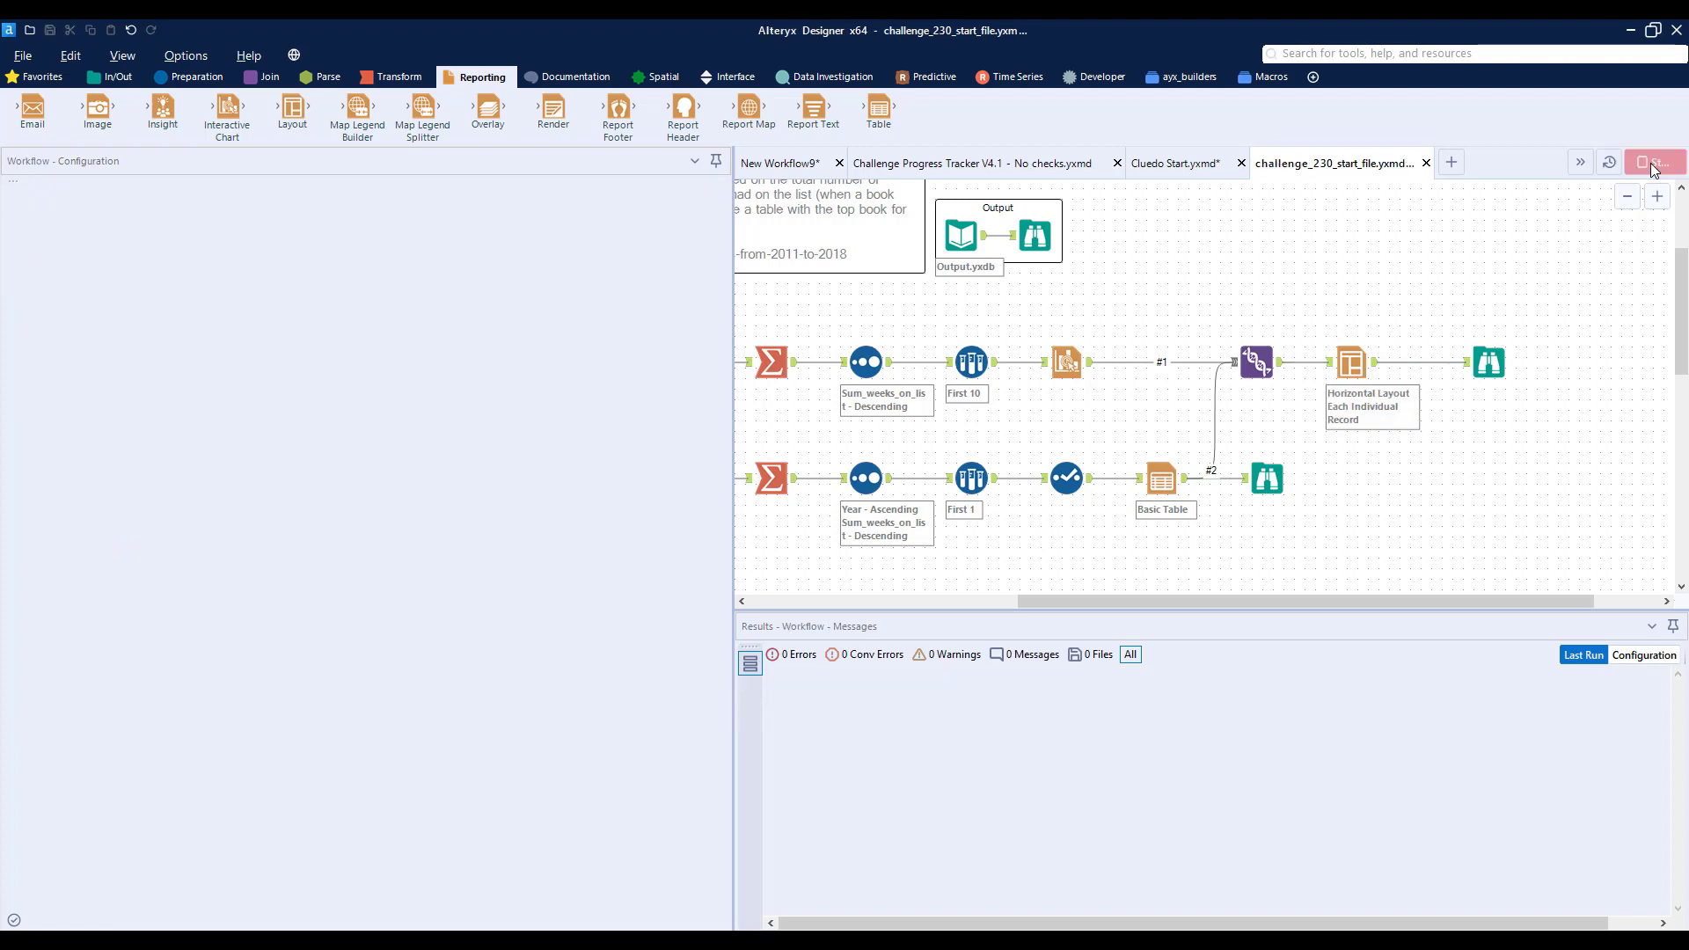
click(1489, 366)
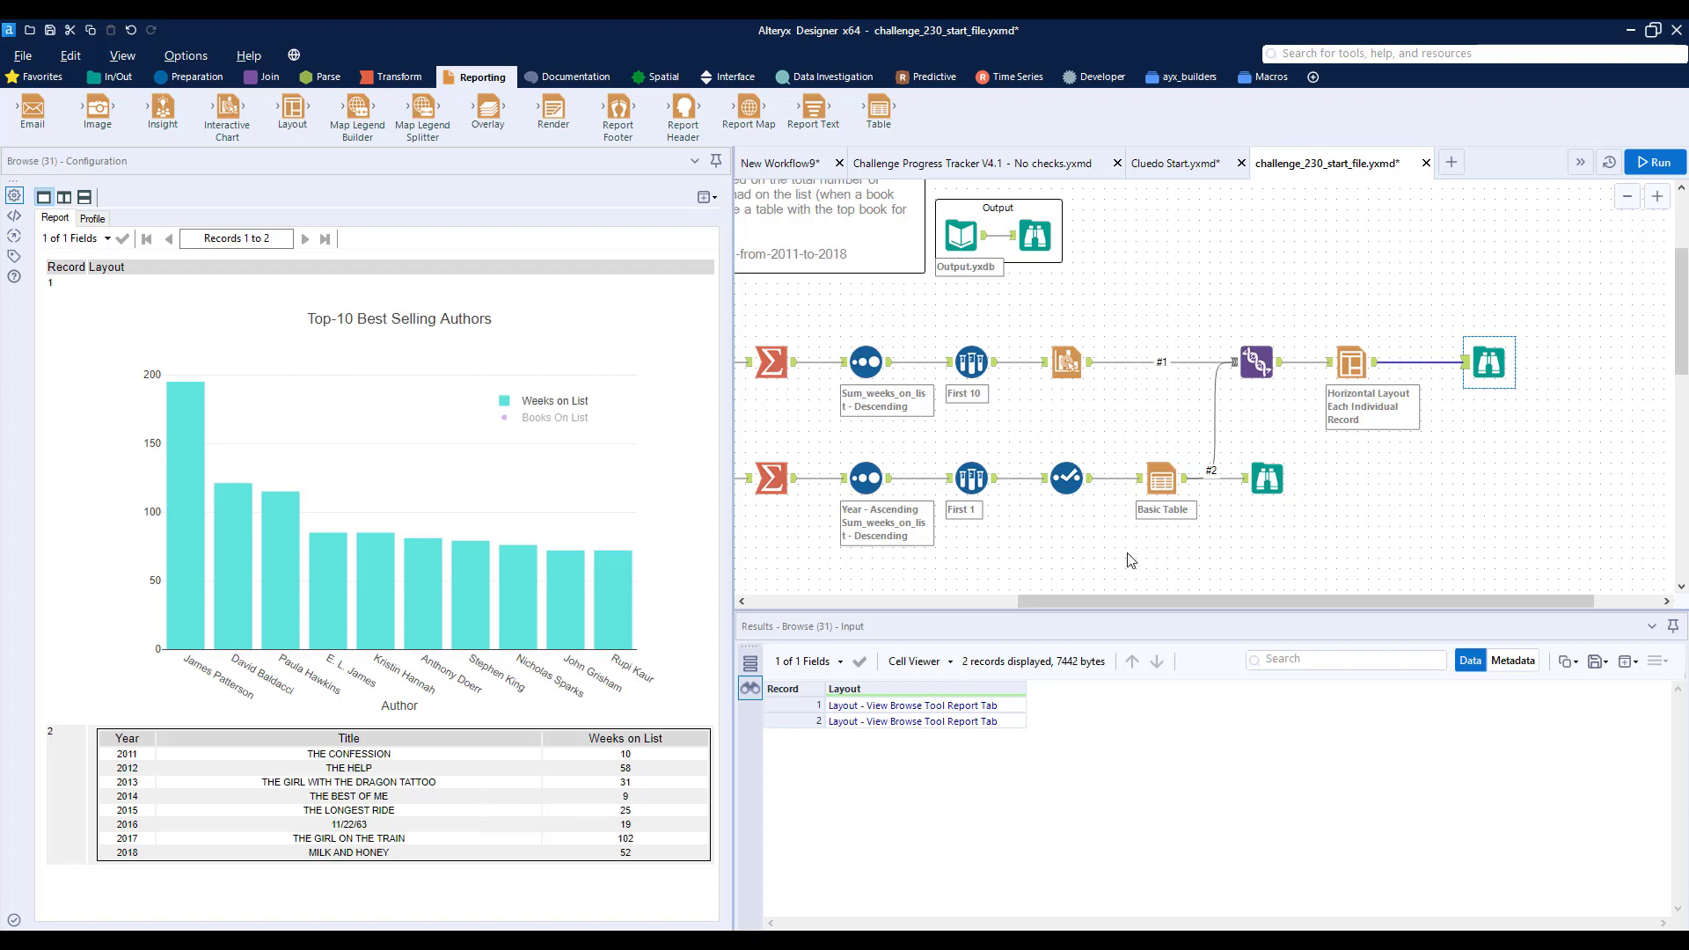
- In the expected output's Browse report, copy the footer text "Based on New York Times Best Sellers List 2011 - 2018"
click(1035, 236)
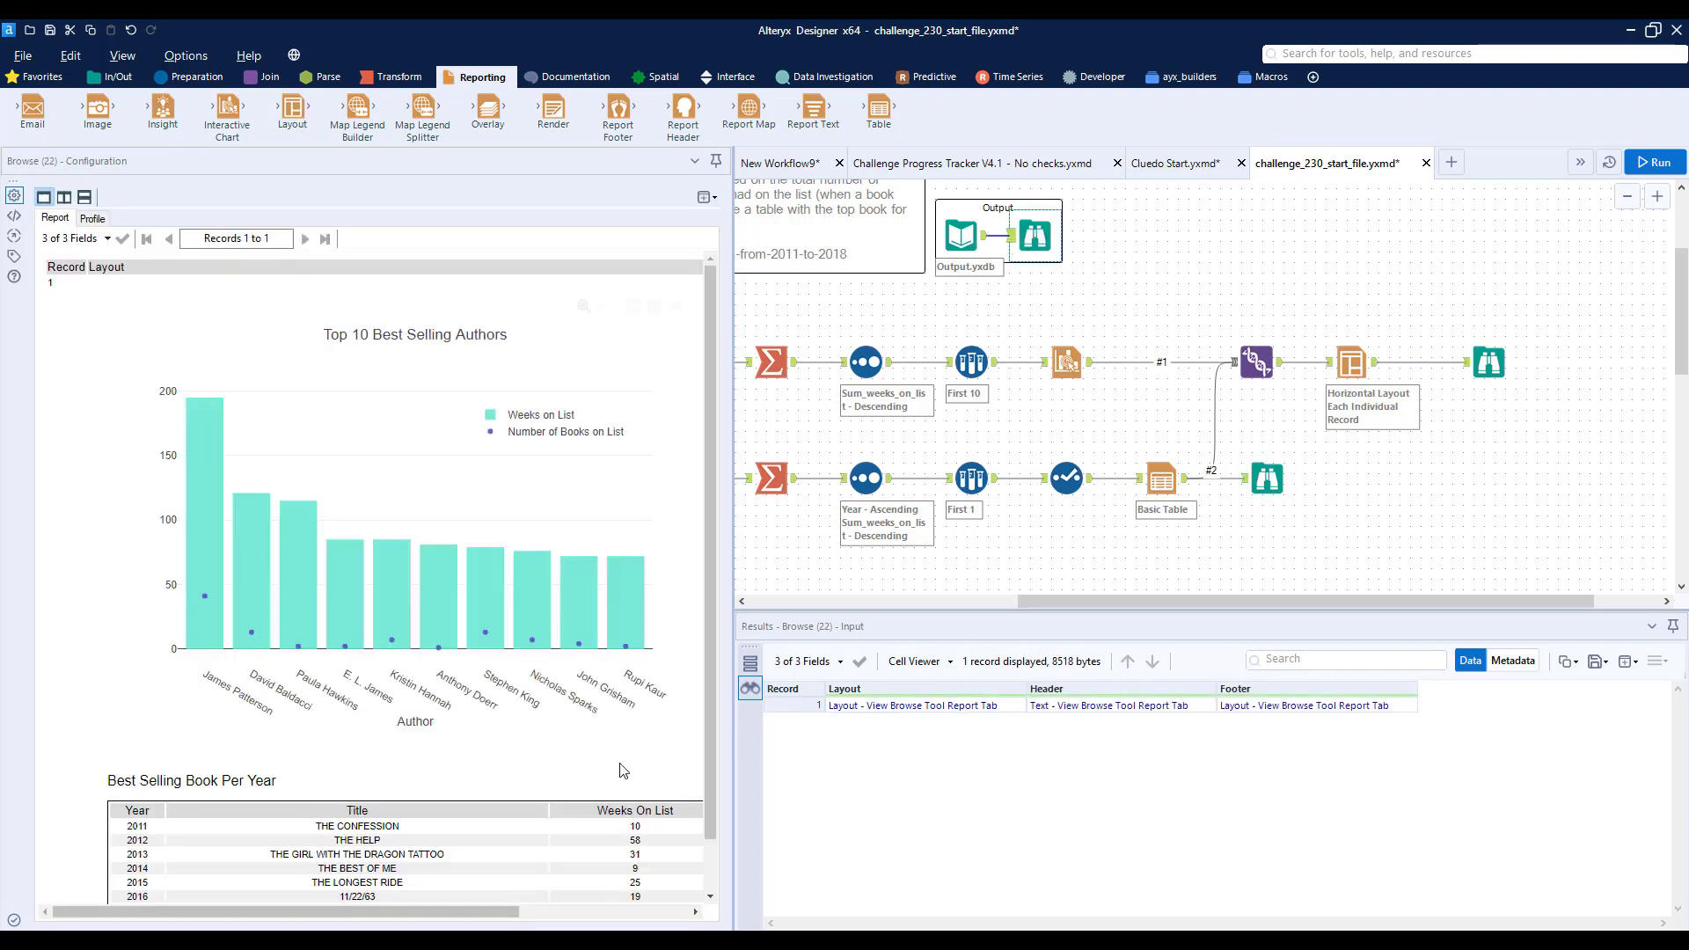
drag(488, 912, 657, 912)
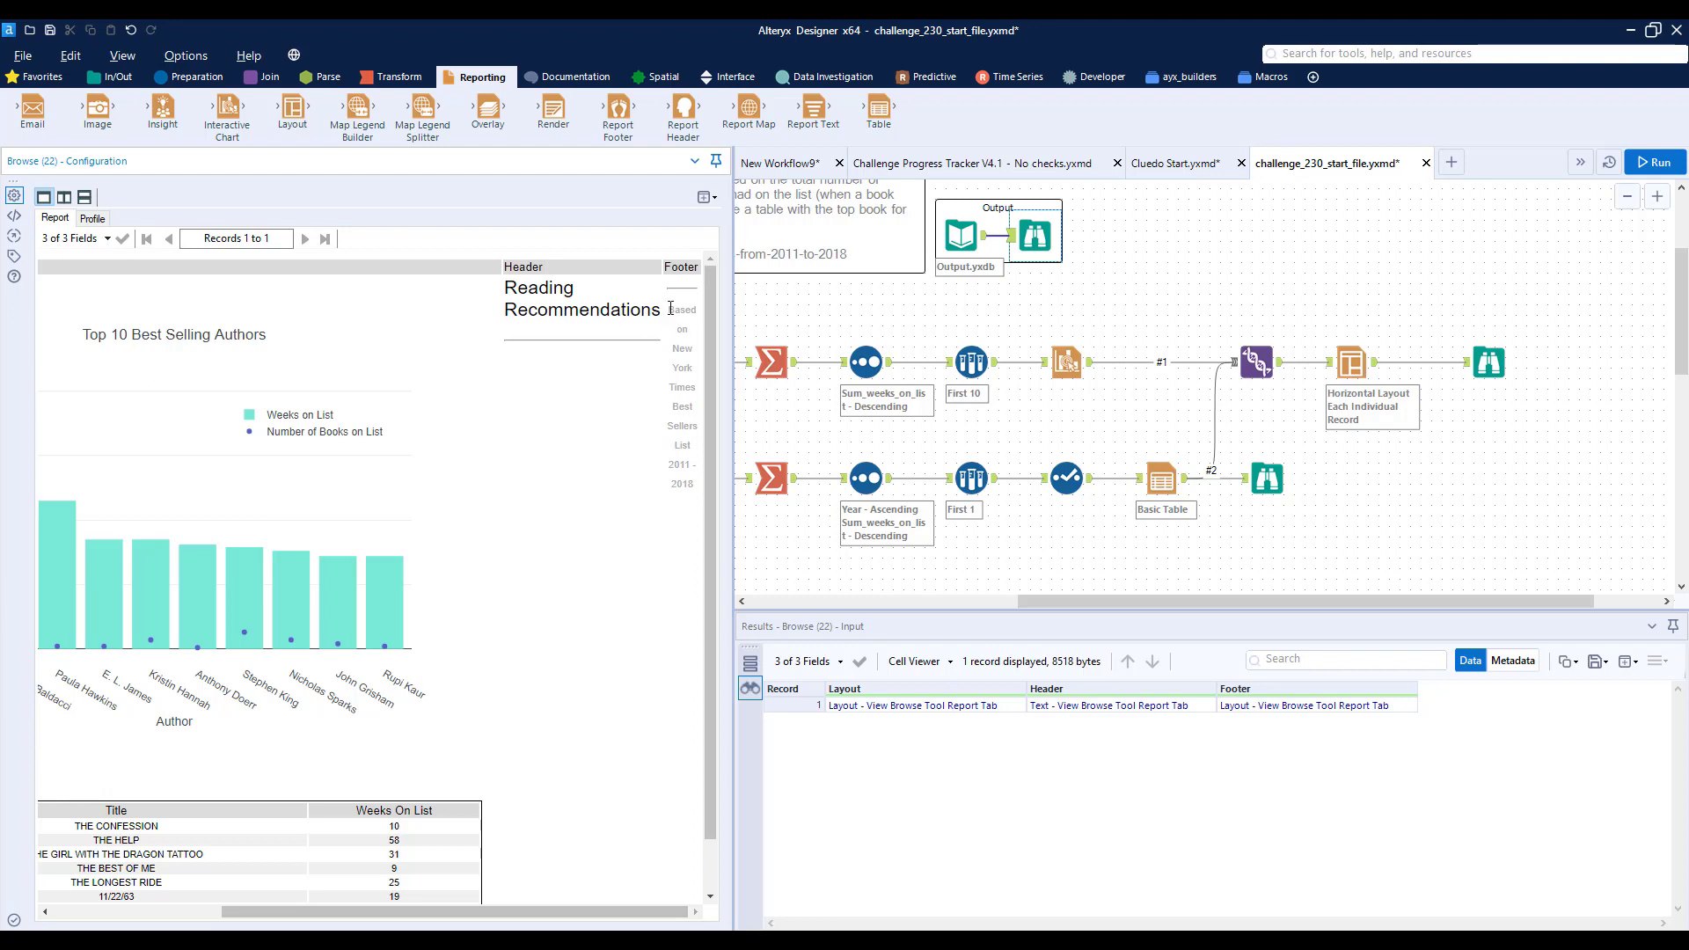
drag(671, 308, 699, 490)
key(ctrl+c)
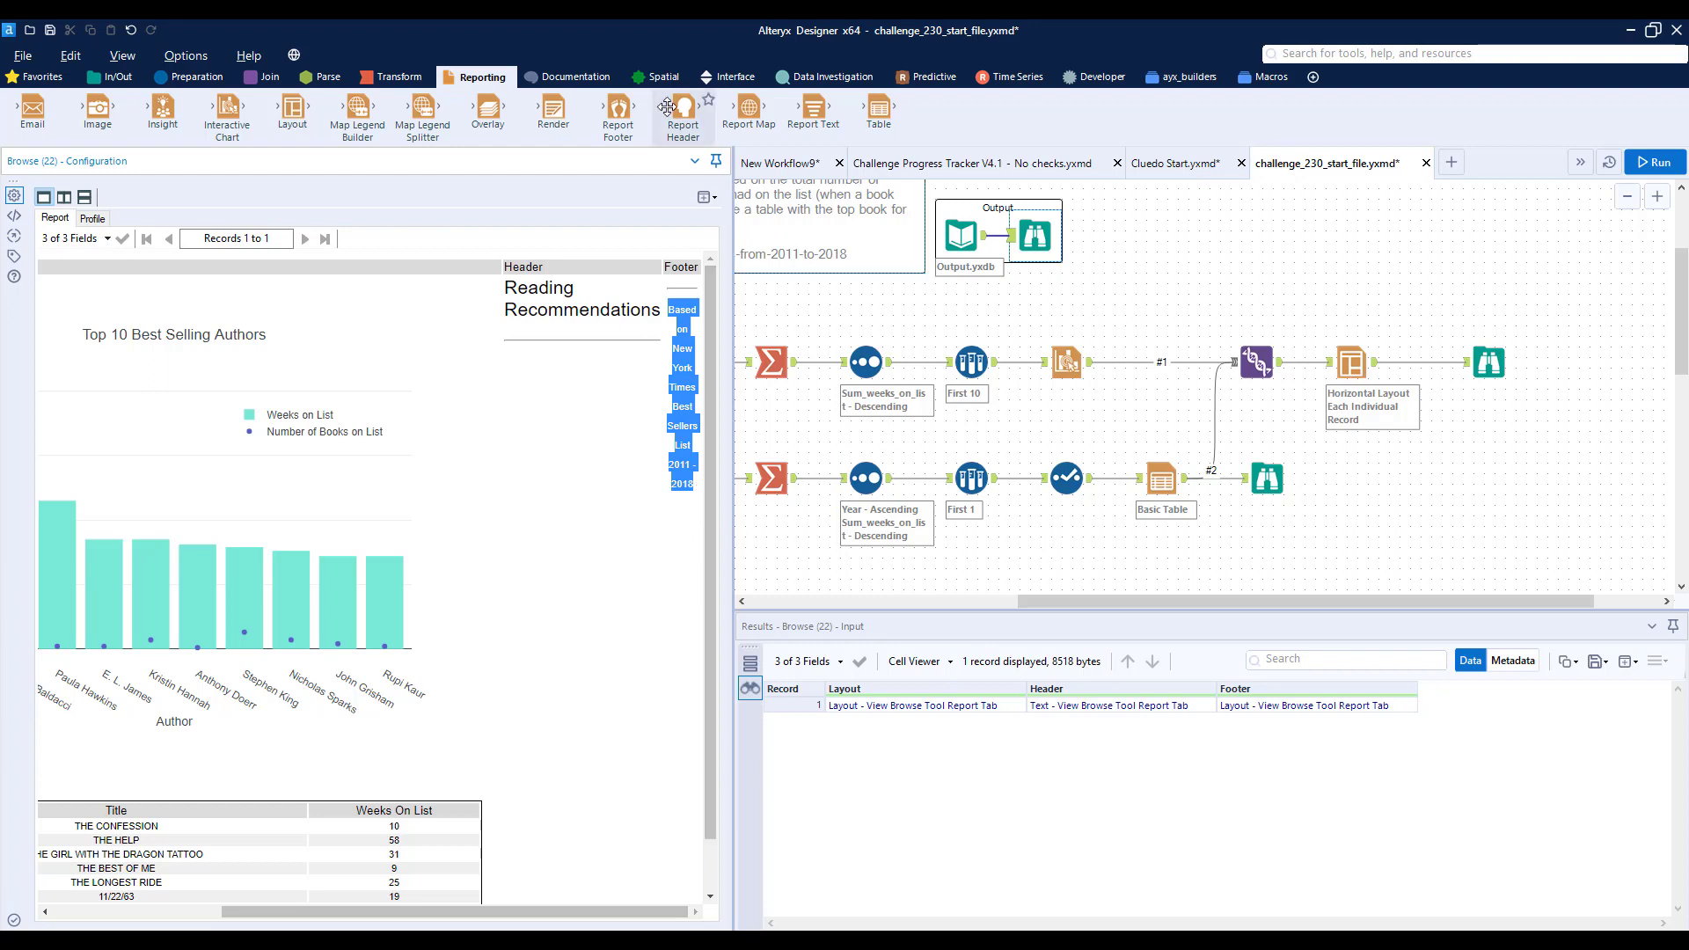
- Insert a Report Header tool between the Layout and Browse tools, titled "Reading Recommendations", with the date and logo image excluded
drag(674, 109, 1426, 364)
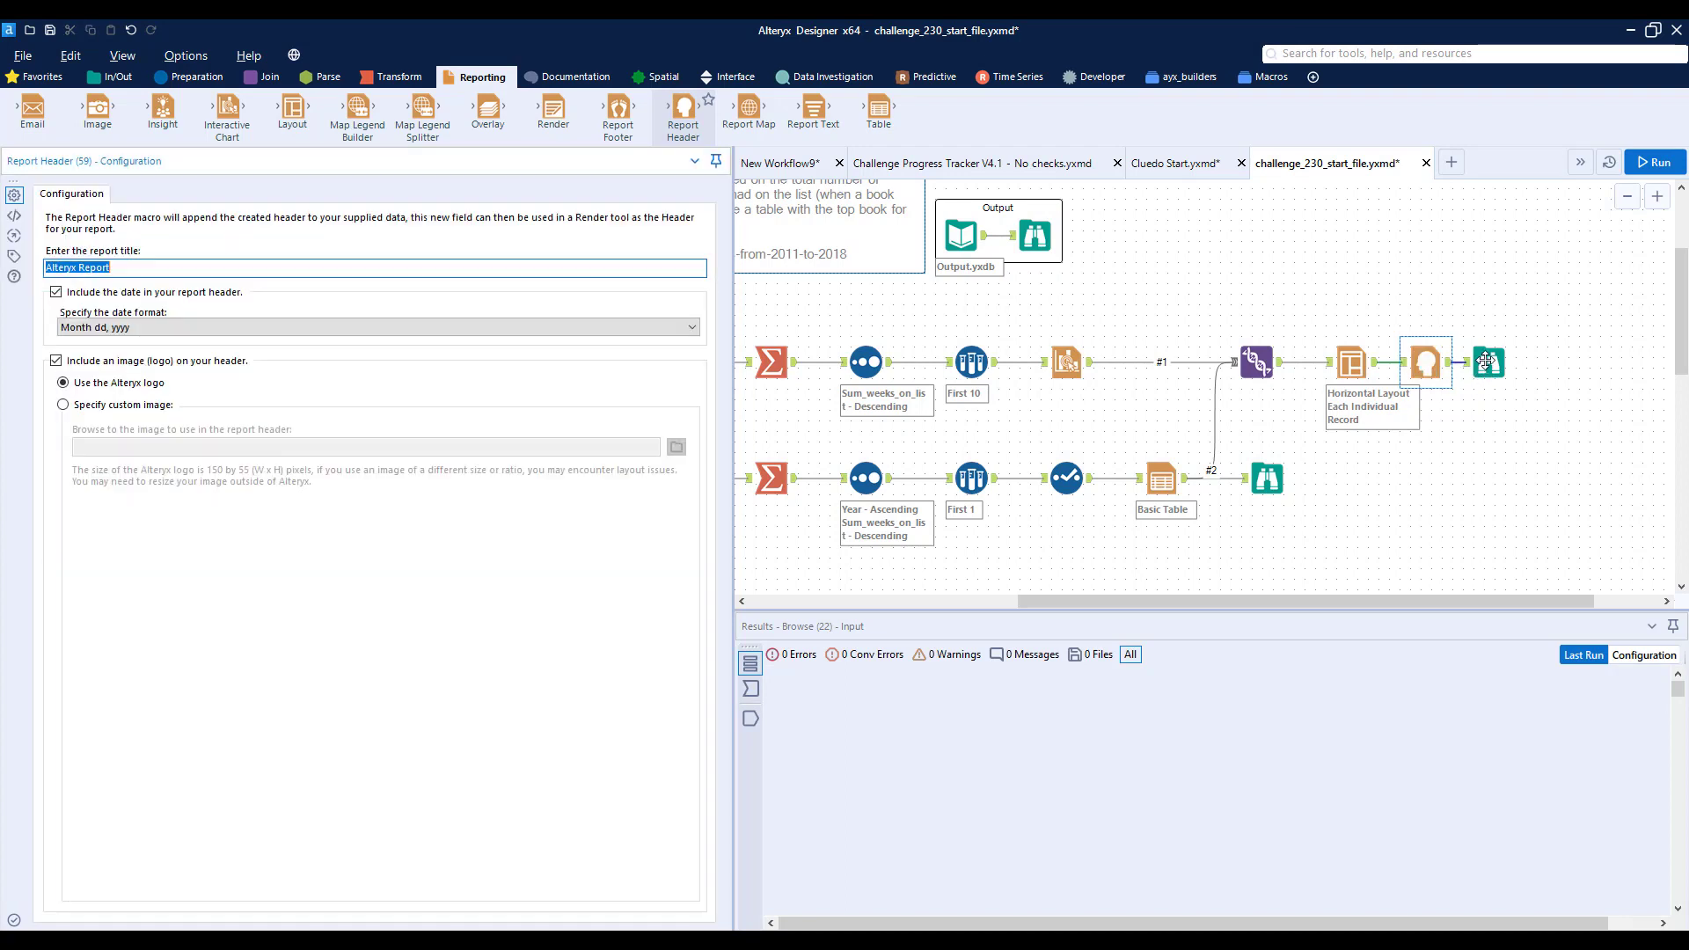
drag(1541, 359, 1590, 361)
click(1424, 363)
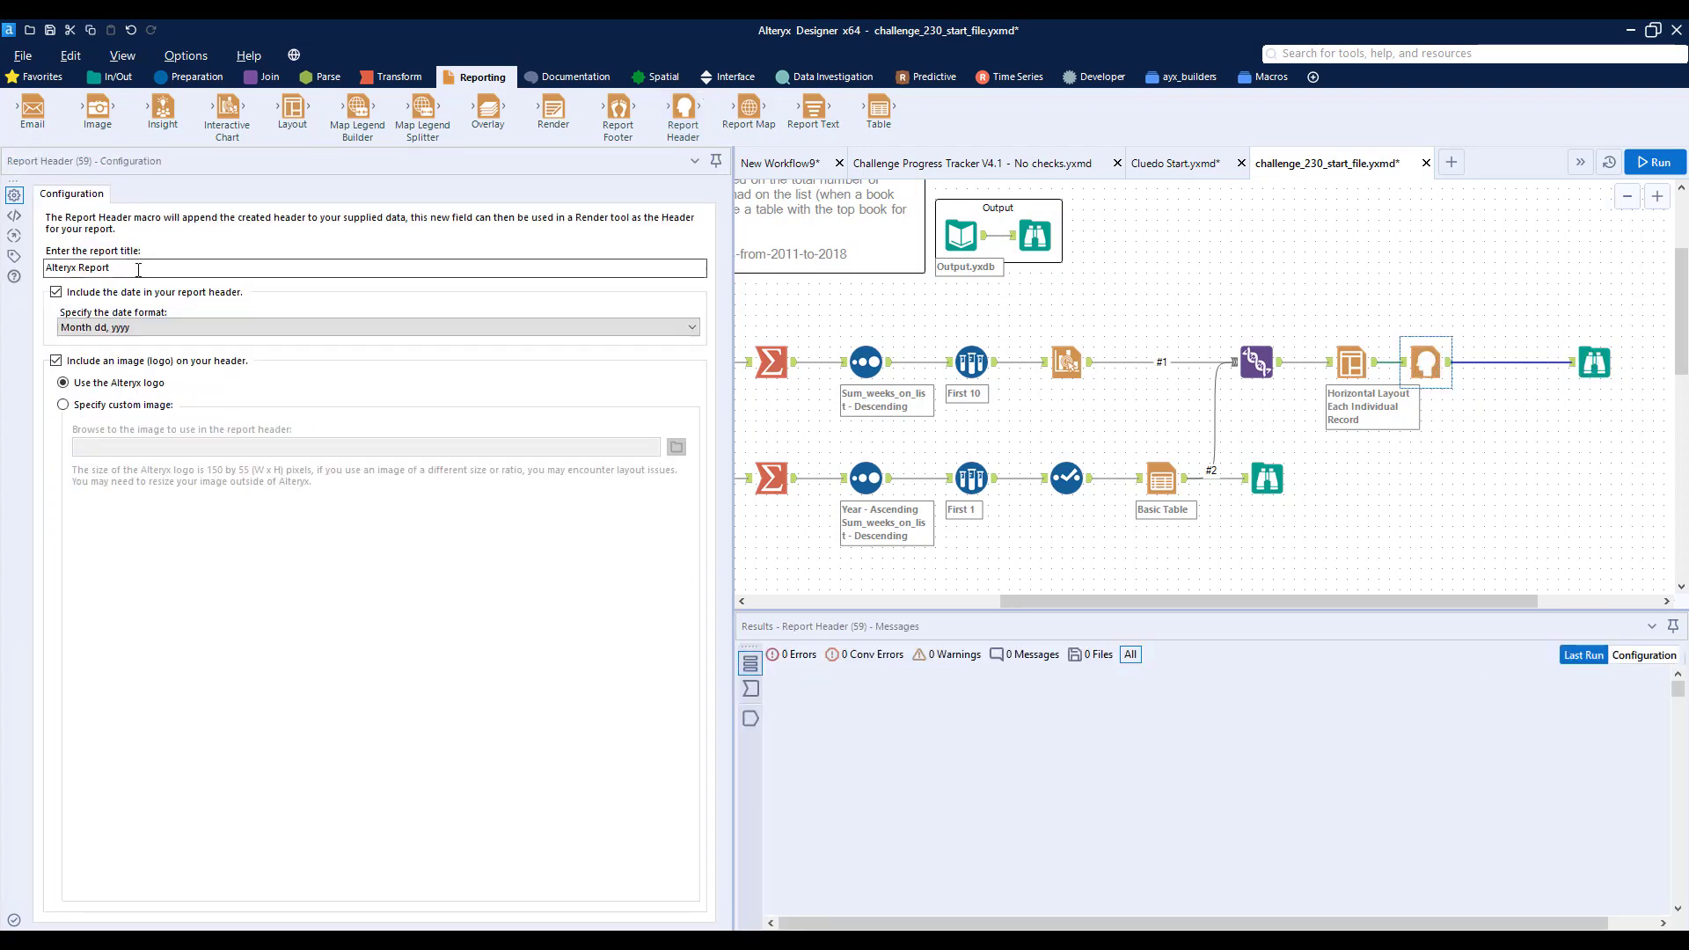
text(r)
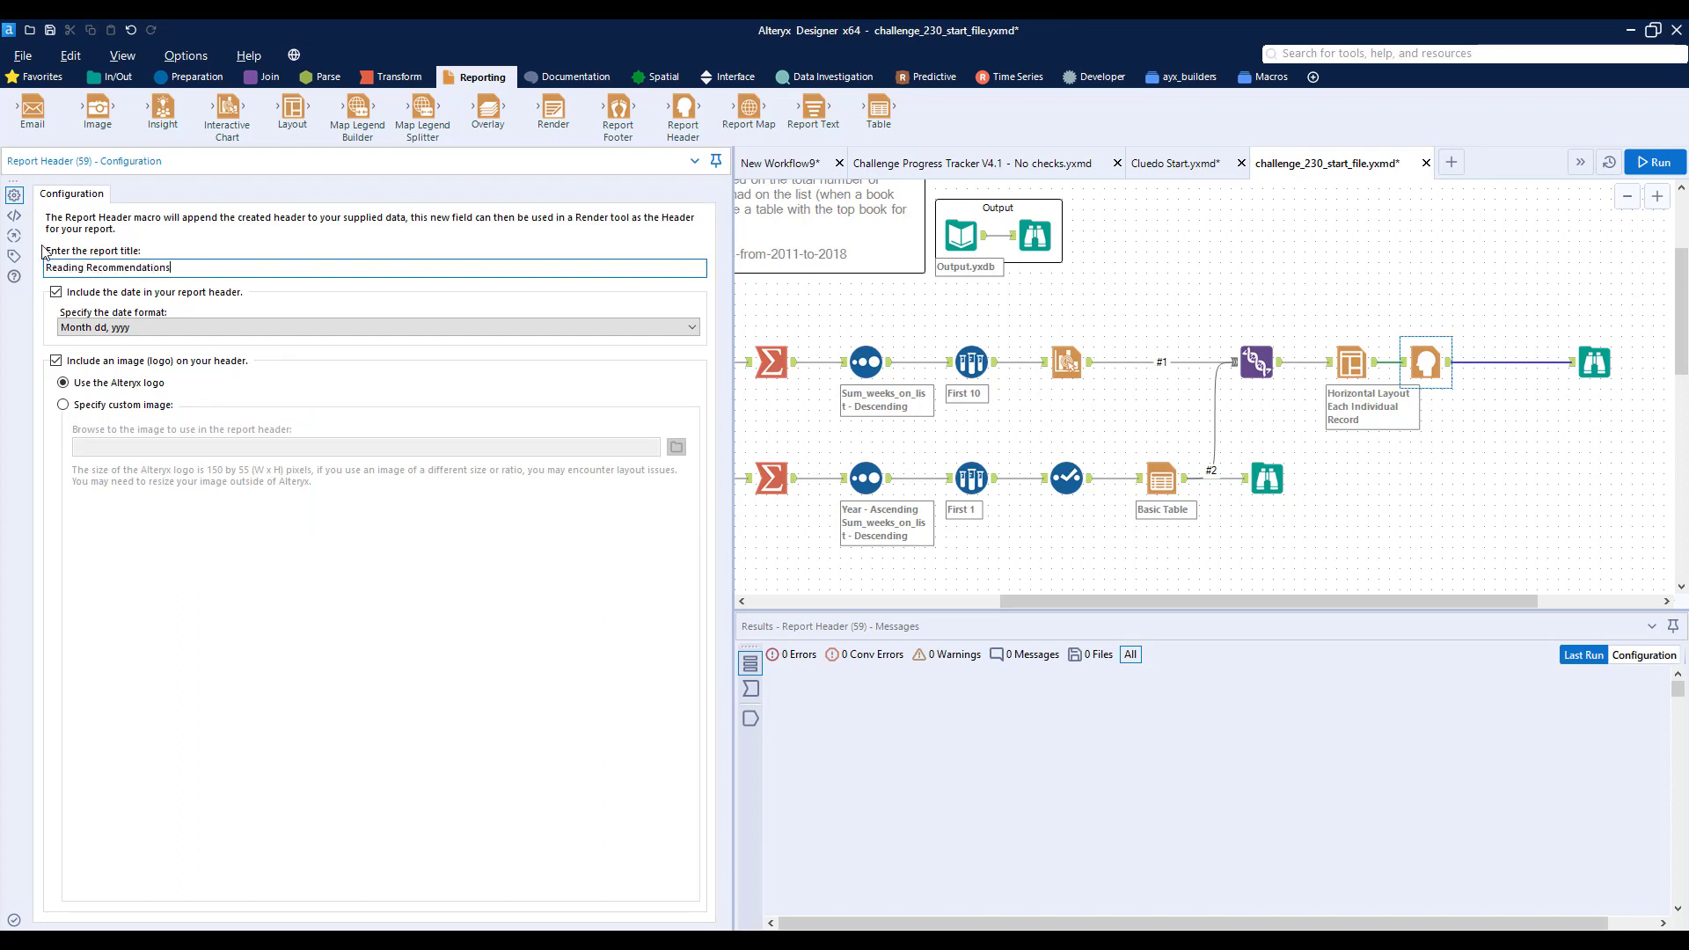
click(56, 293)
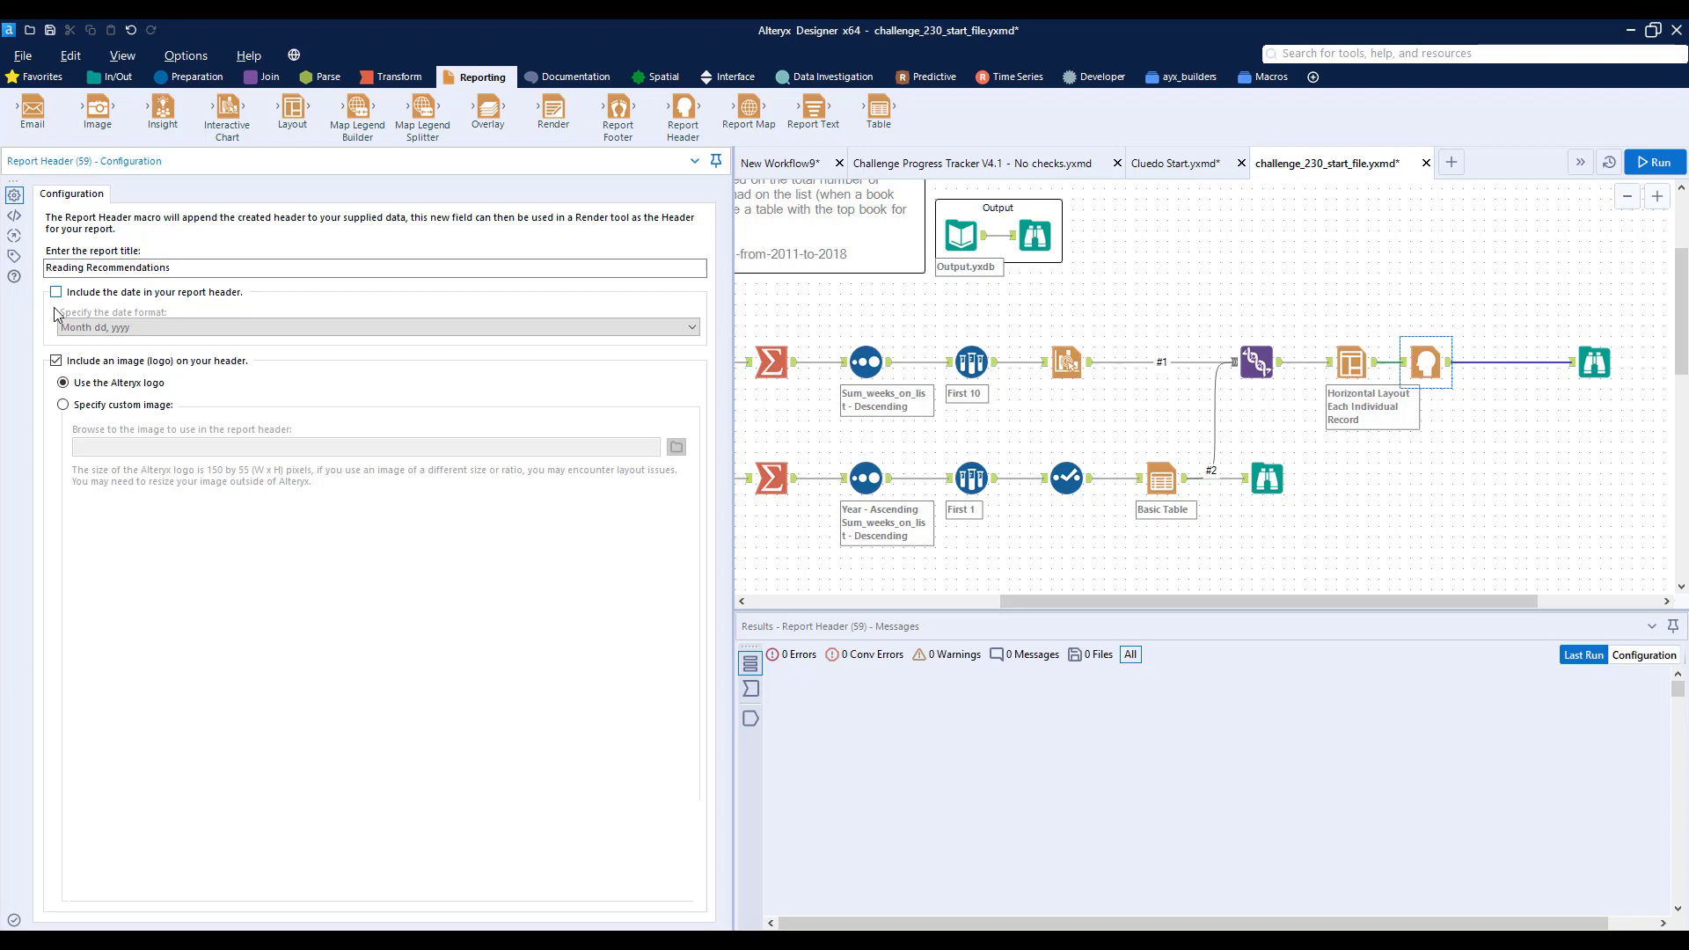
click(56, 360)
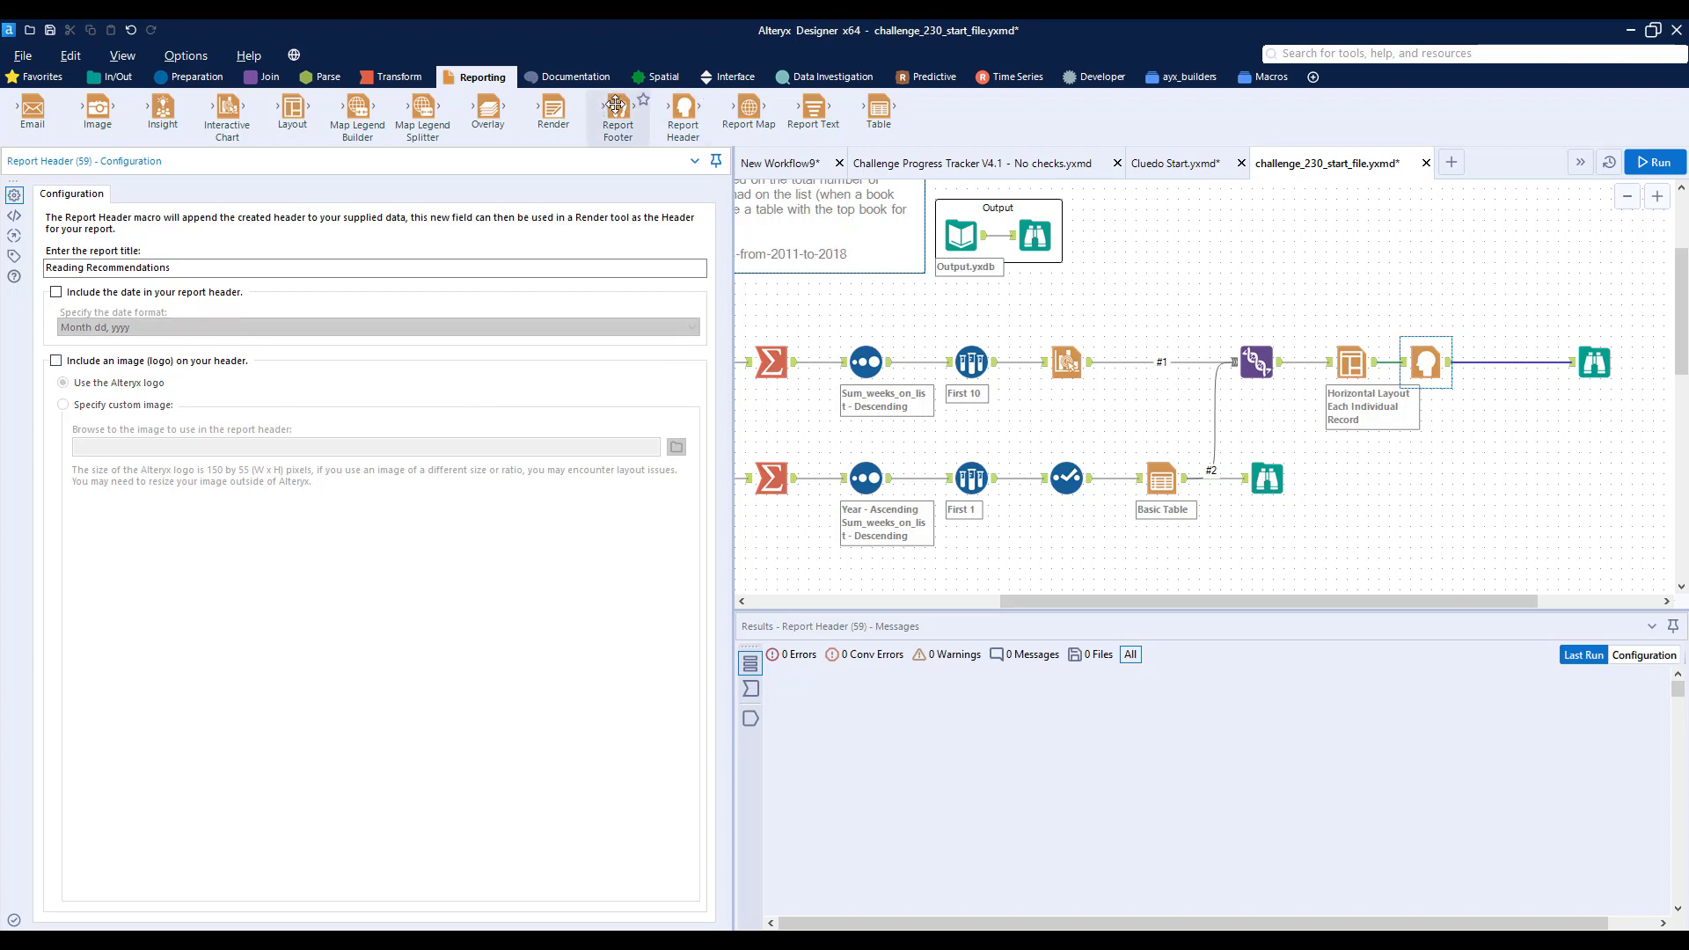
- Add a Report Footer after the header, without copyright or page numbers, with information text "Based on New York Times Best Sellers List 2011 - 2018"
drag(618, 110, 1520, 362)
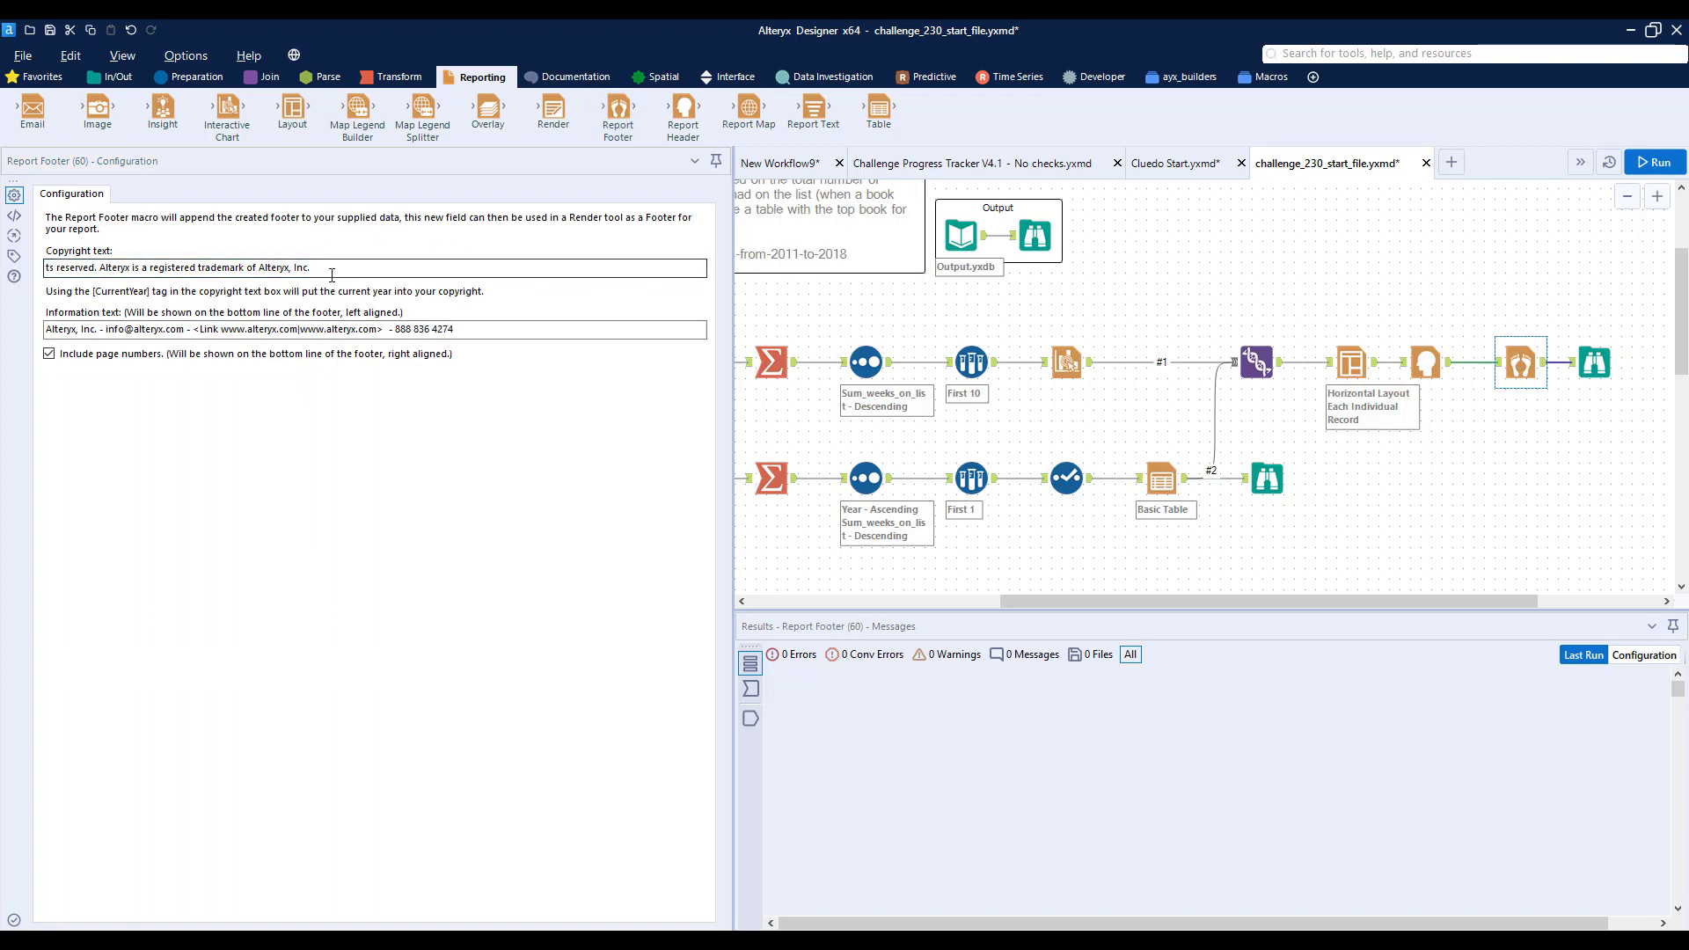
drag(332, 271, 29, 258)
key(Delete)
drag(462, 329, 29, 301)
key(ctrl+v)
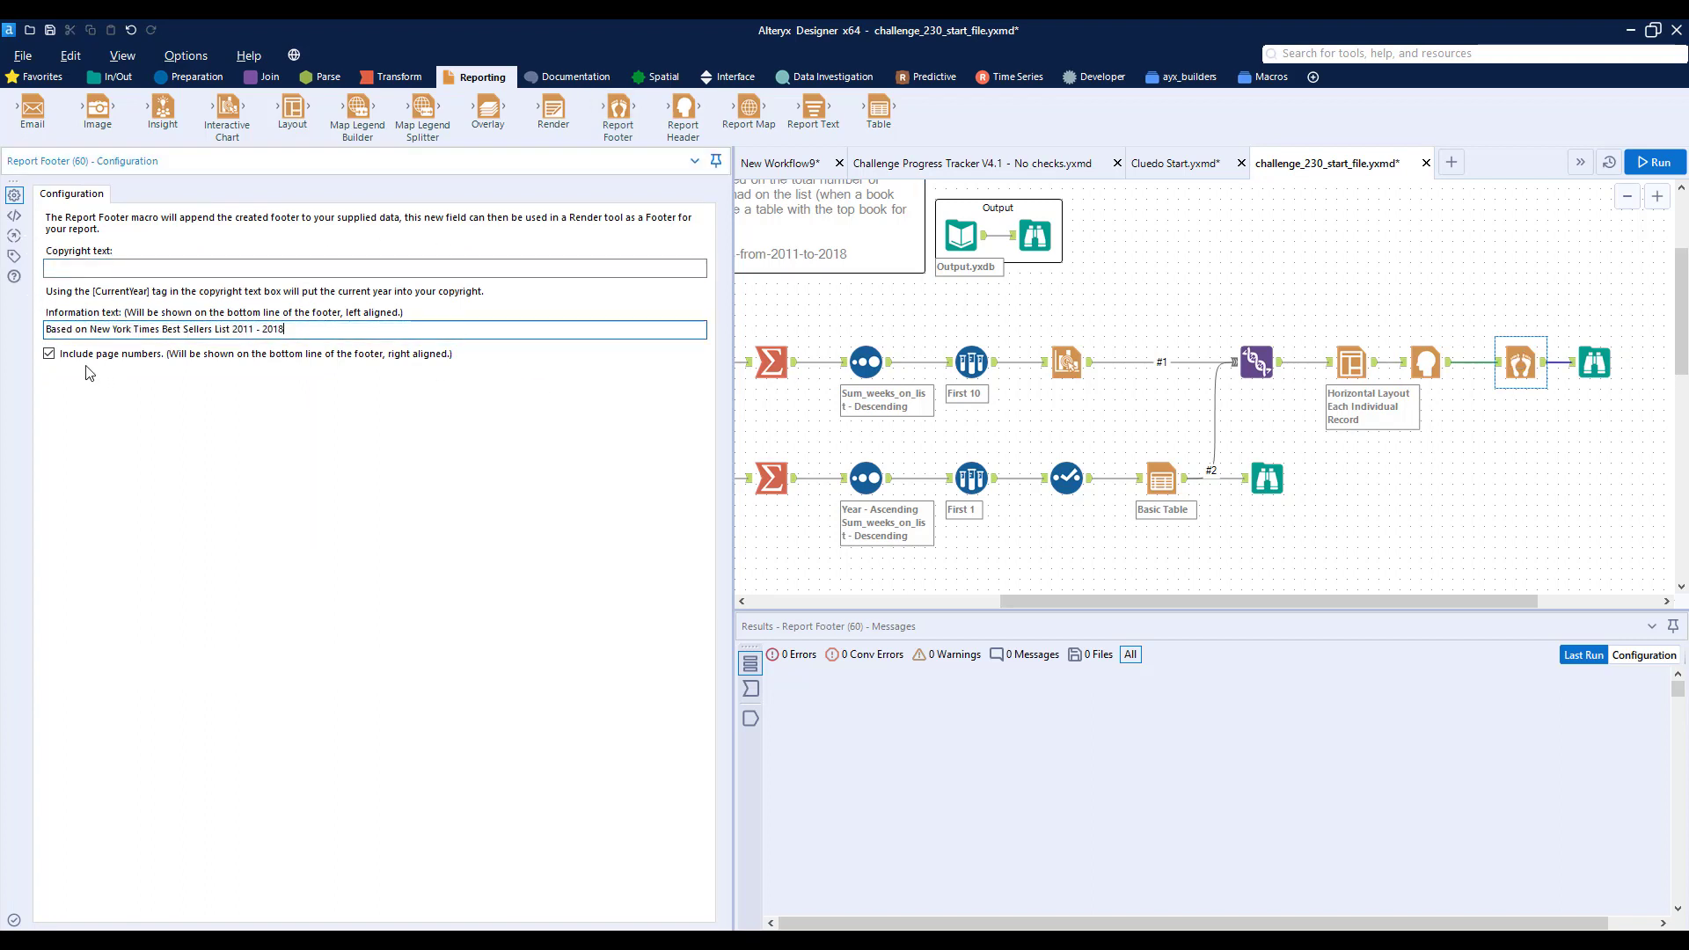
click(49, 354)
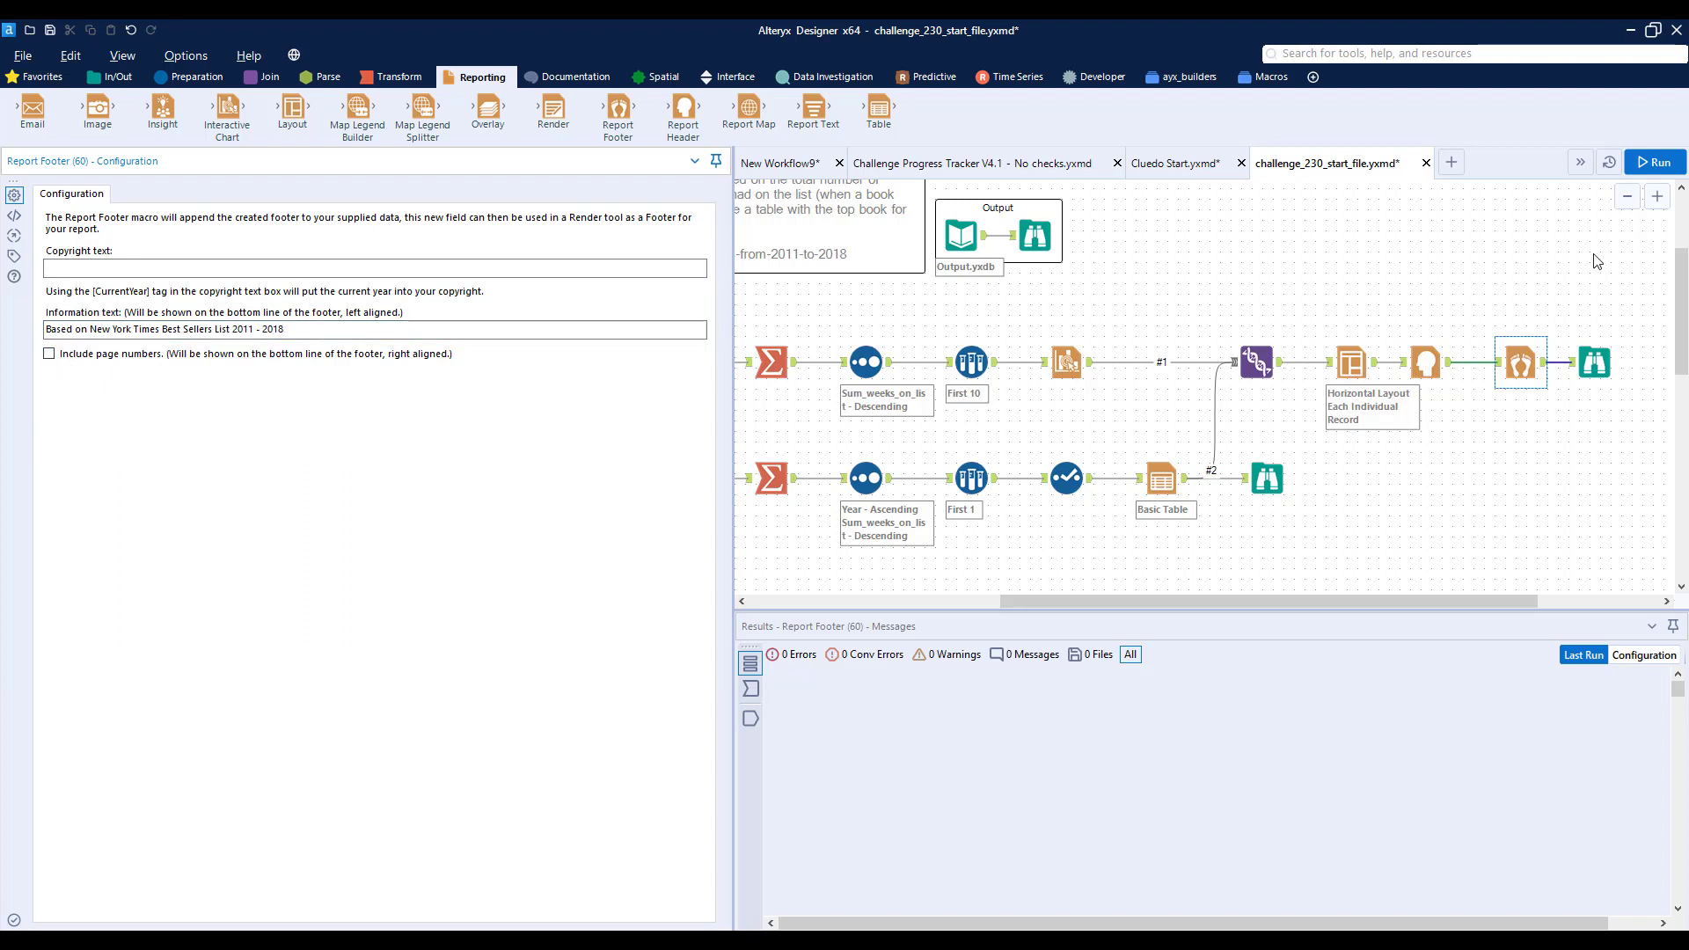
- Run the workflow and view the finished report's layout, header and footer in the final Browse tool
click(1652, 162)
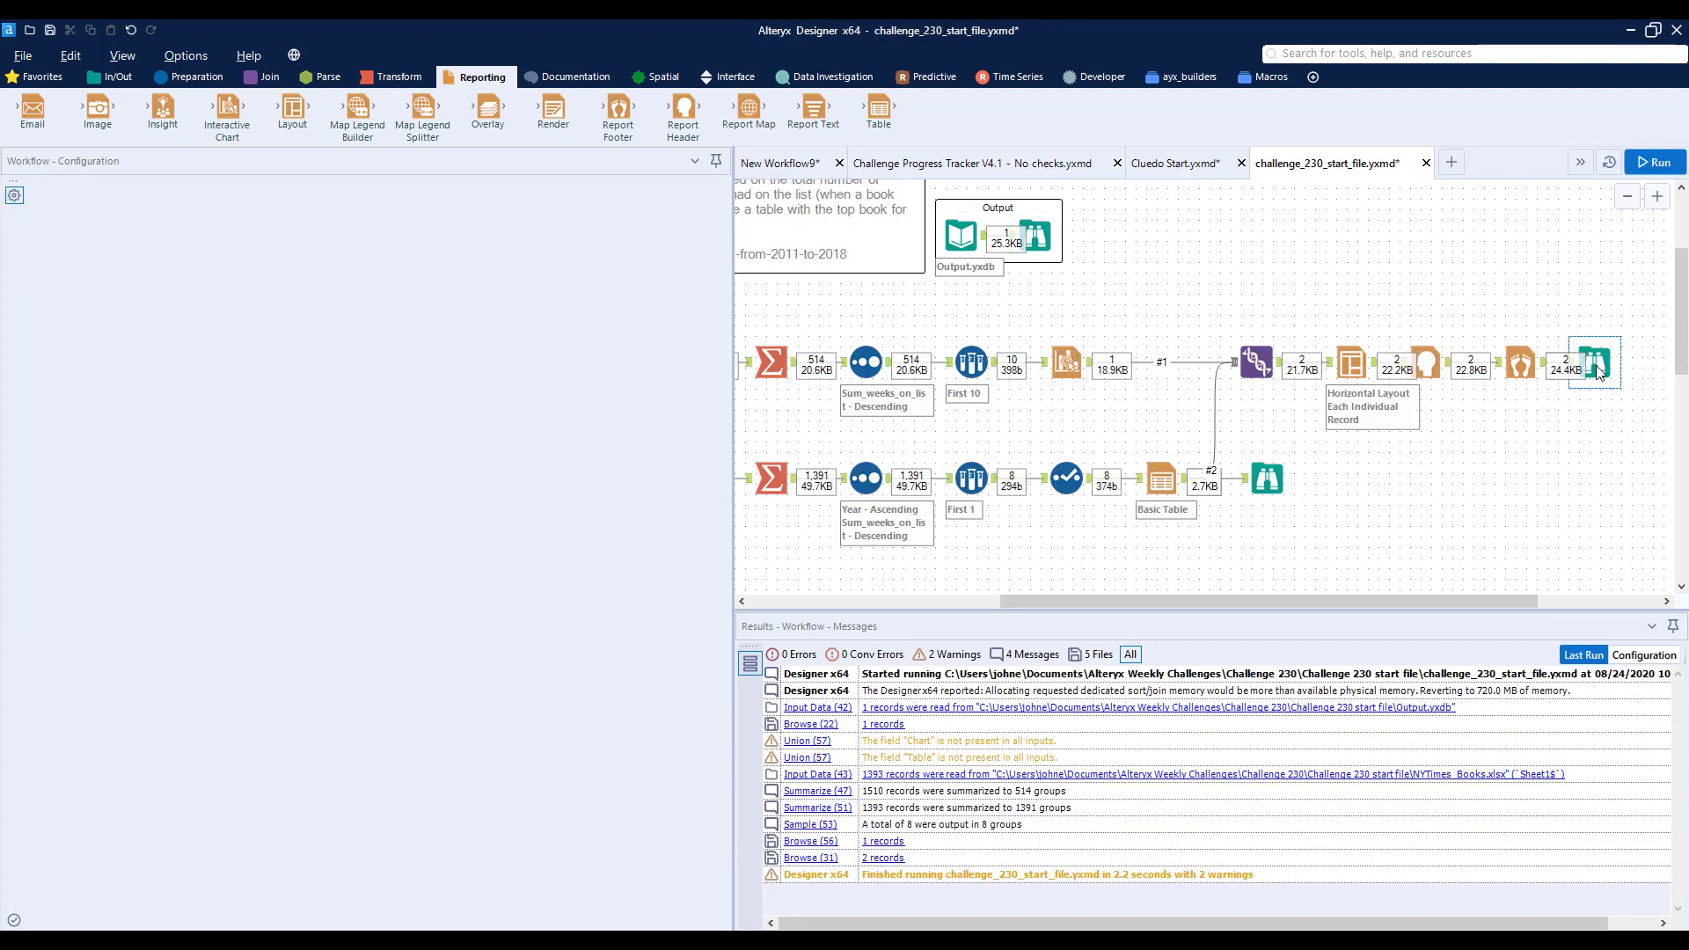
click(1597, 365)
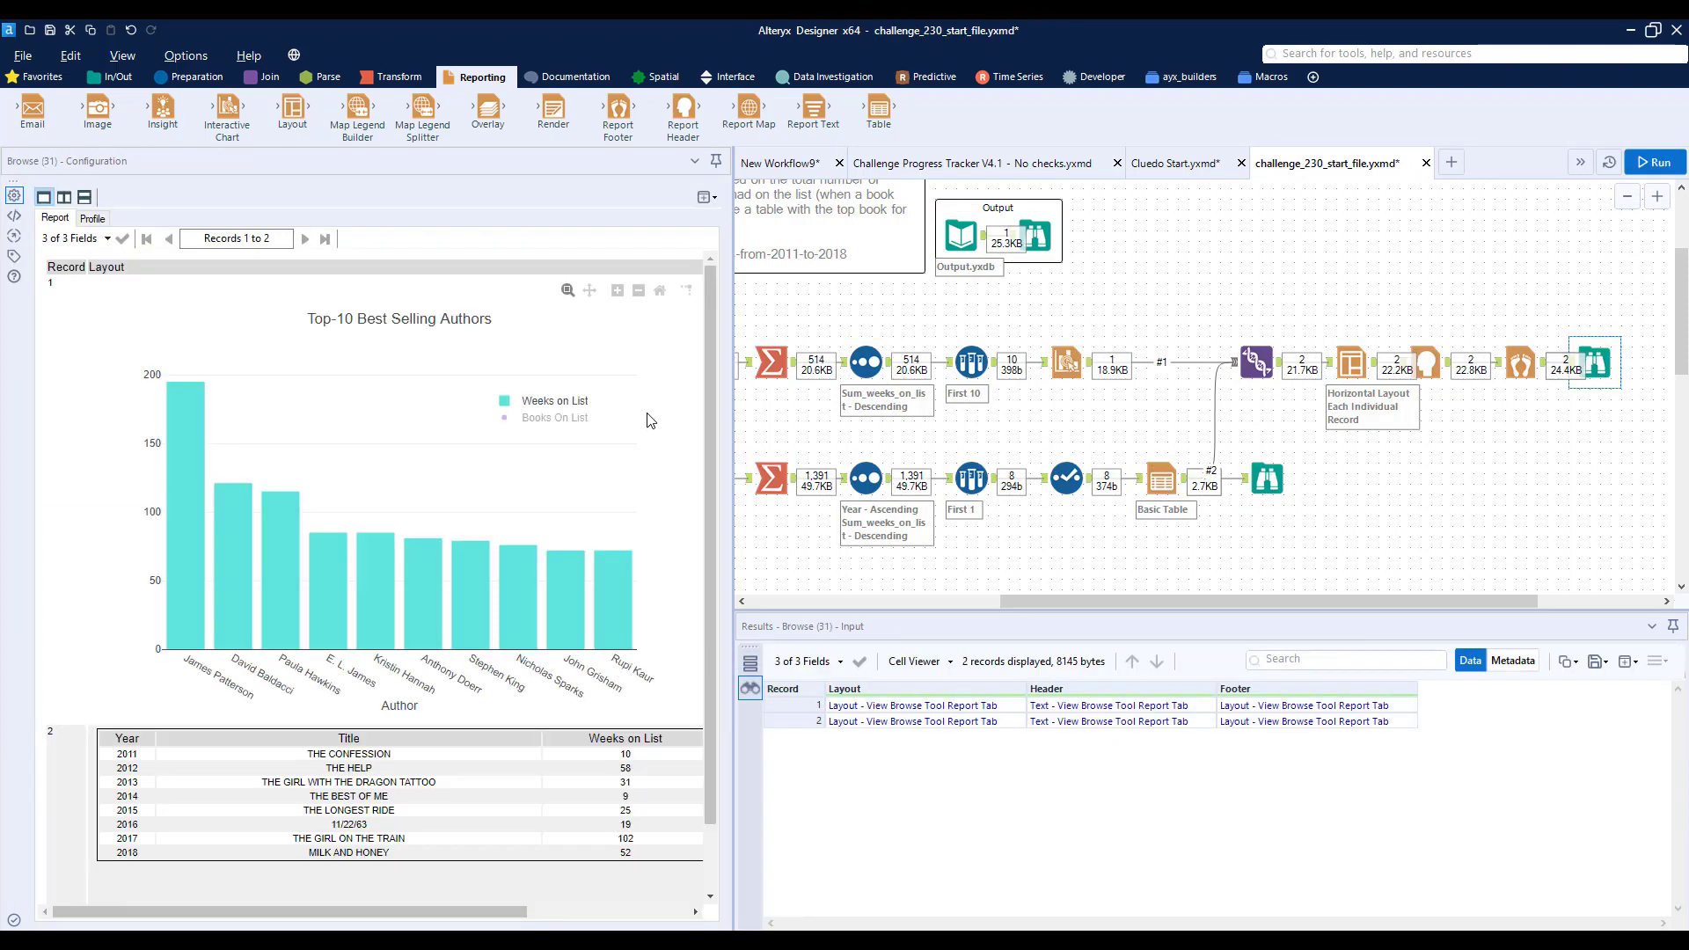
drag(525, 912, 685, 915)
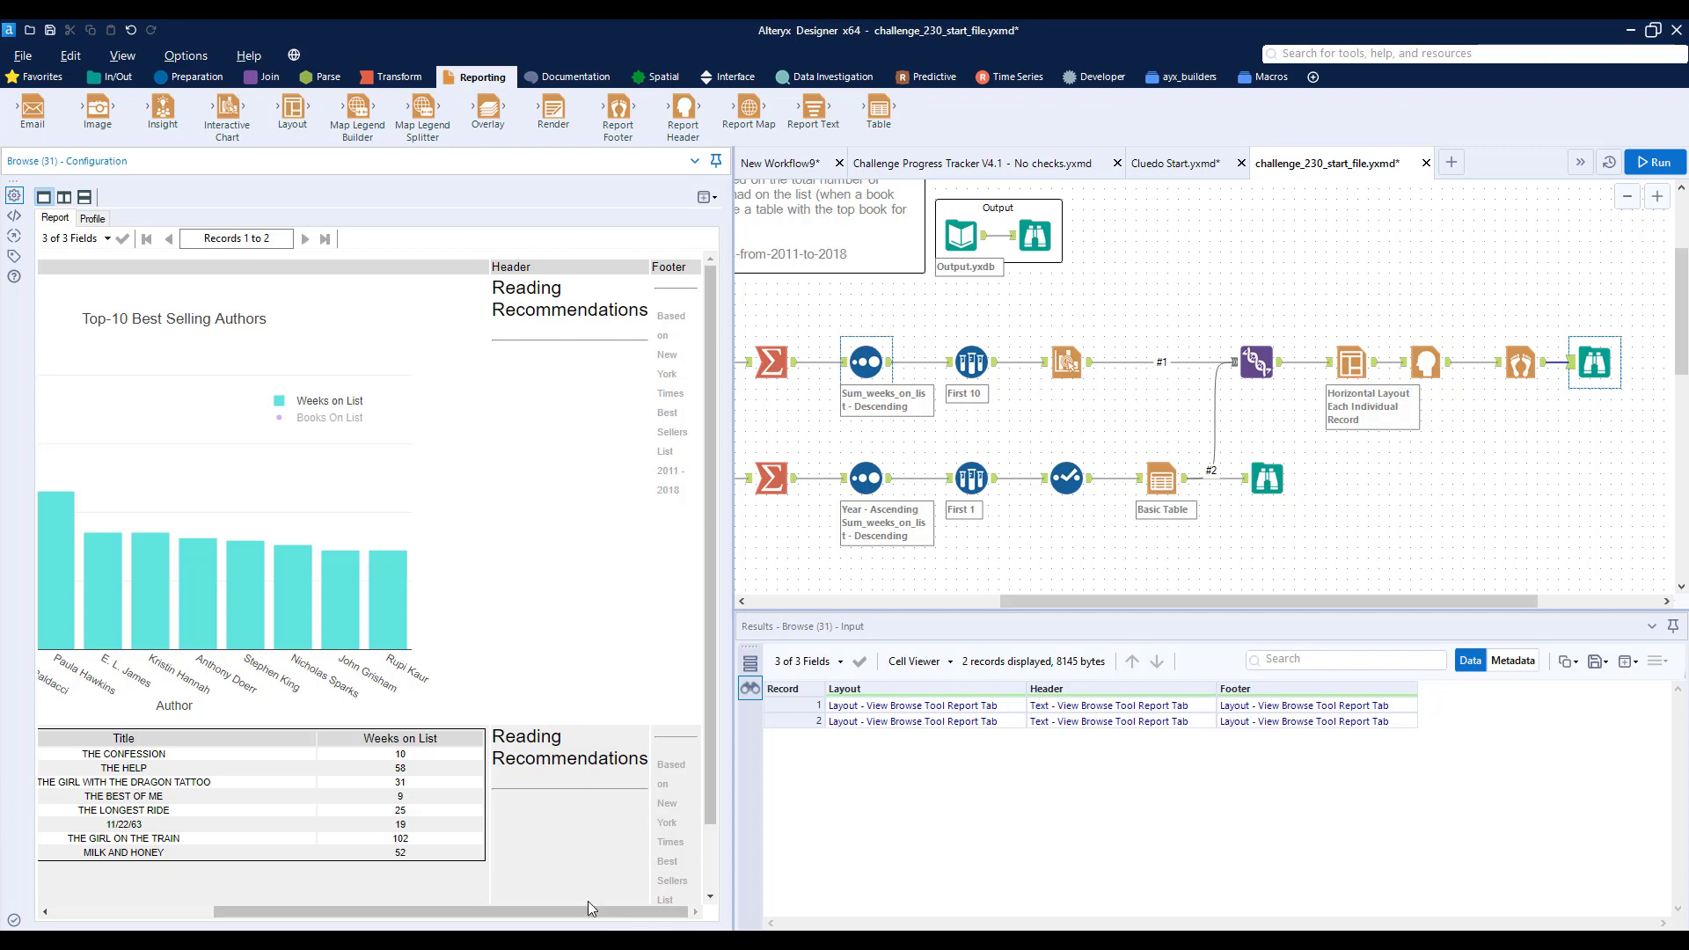
drag(590, 916, 430, 915)
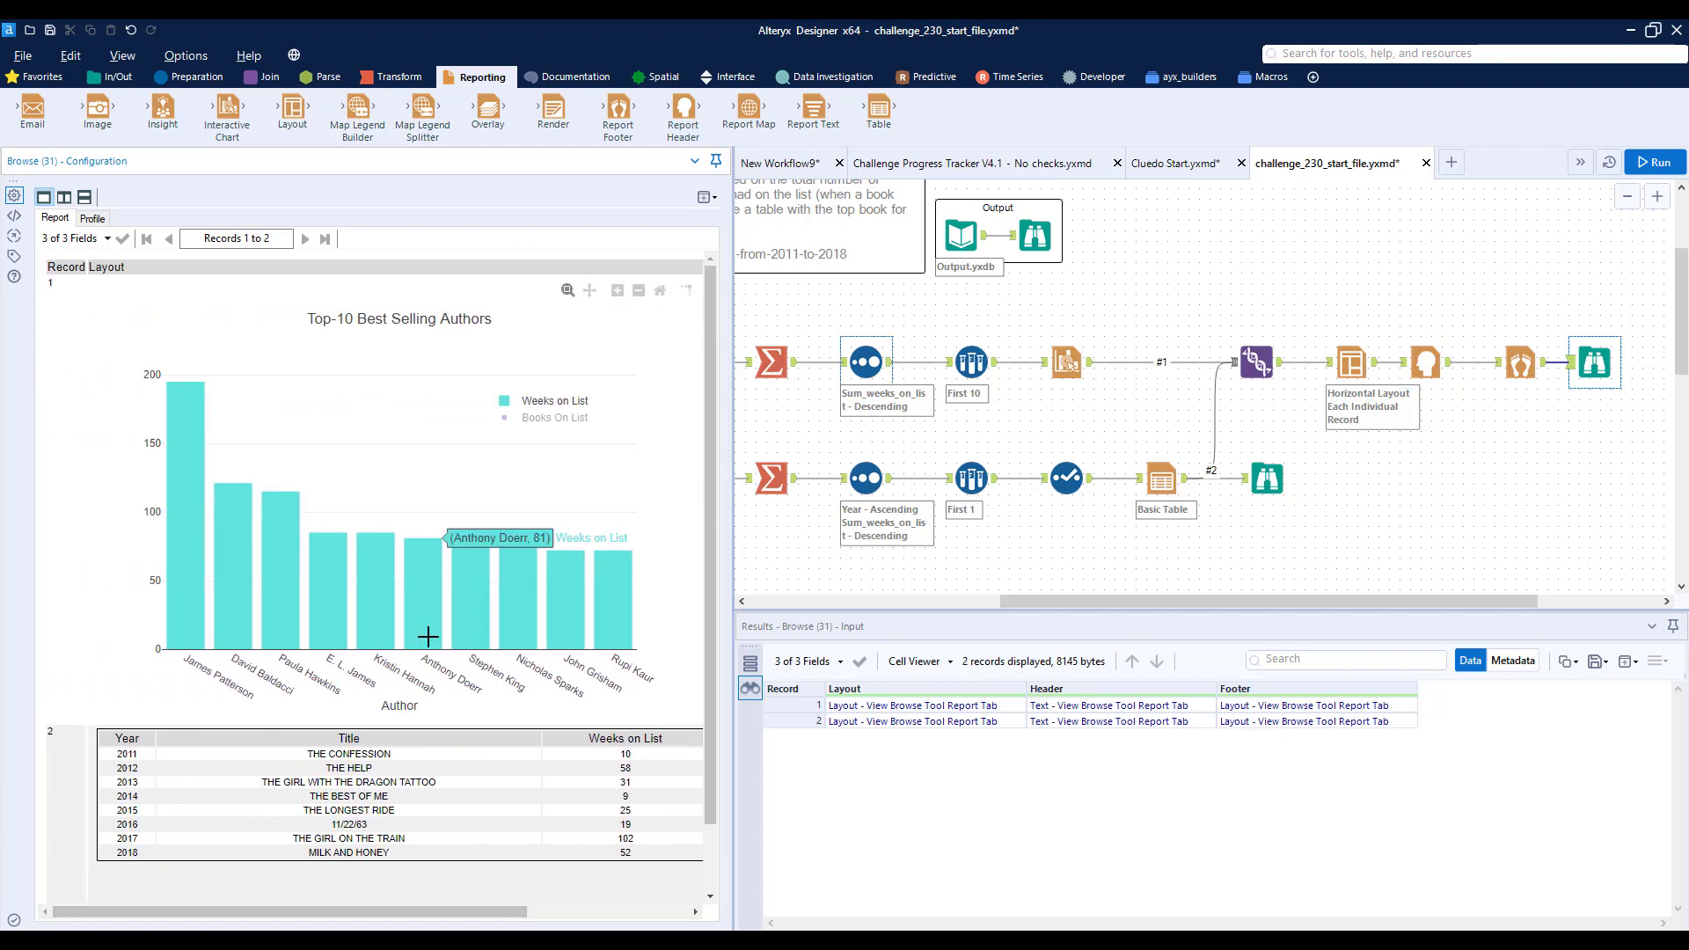
- Review the completed workflow, checking the configuration of the Formula tool and the Text To Columns tool
scroll(1188, 401, up, 3)
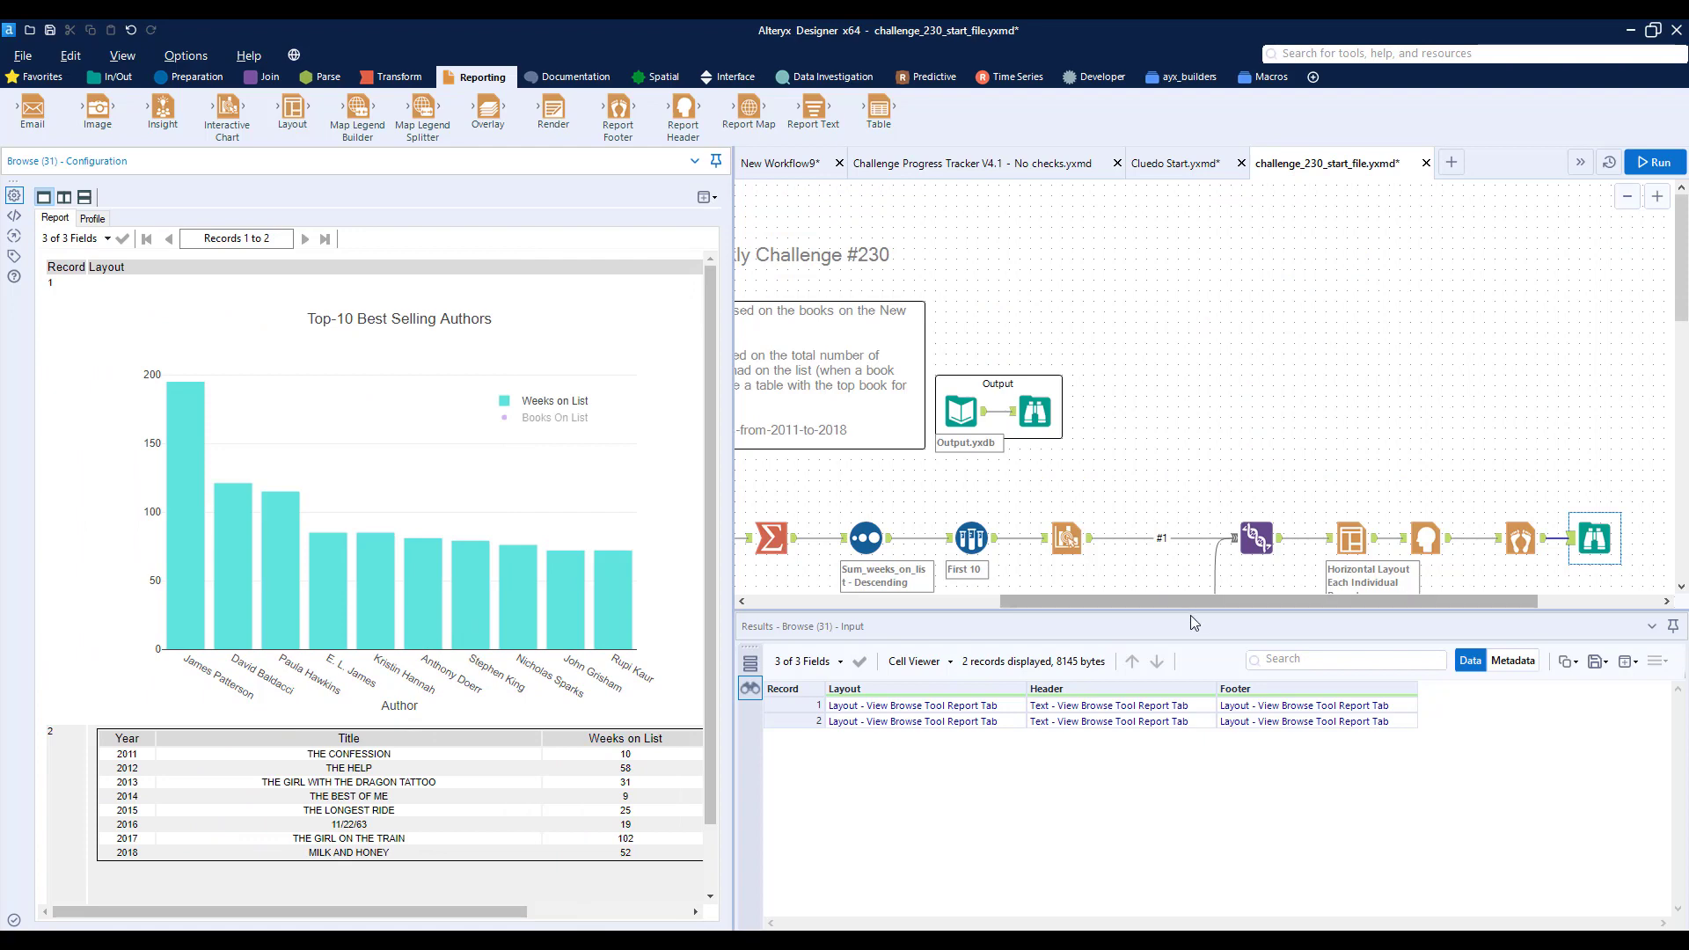
drag(1188, 604, 1038, 601)
scroll(1070, 538, down, 2)
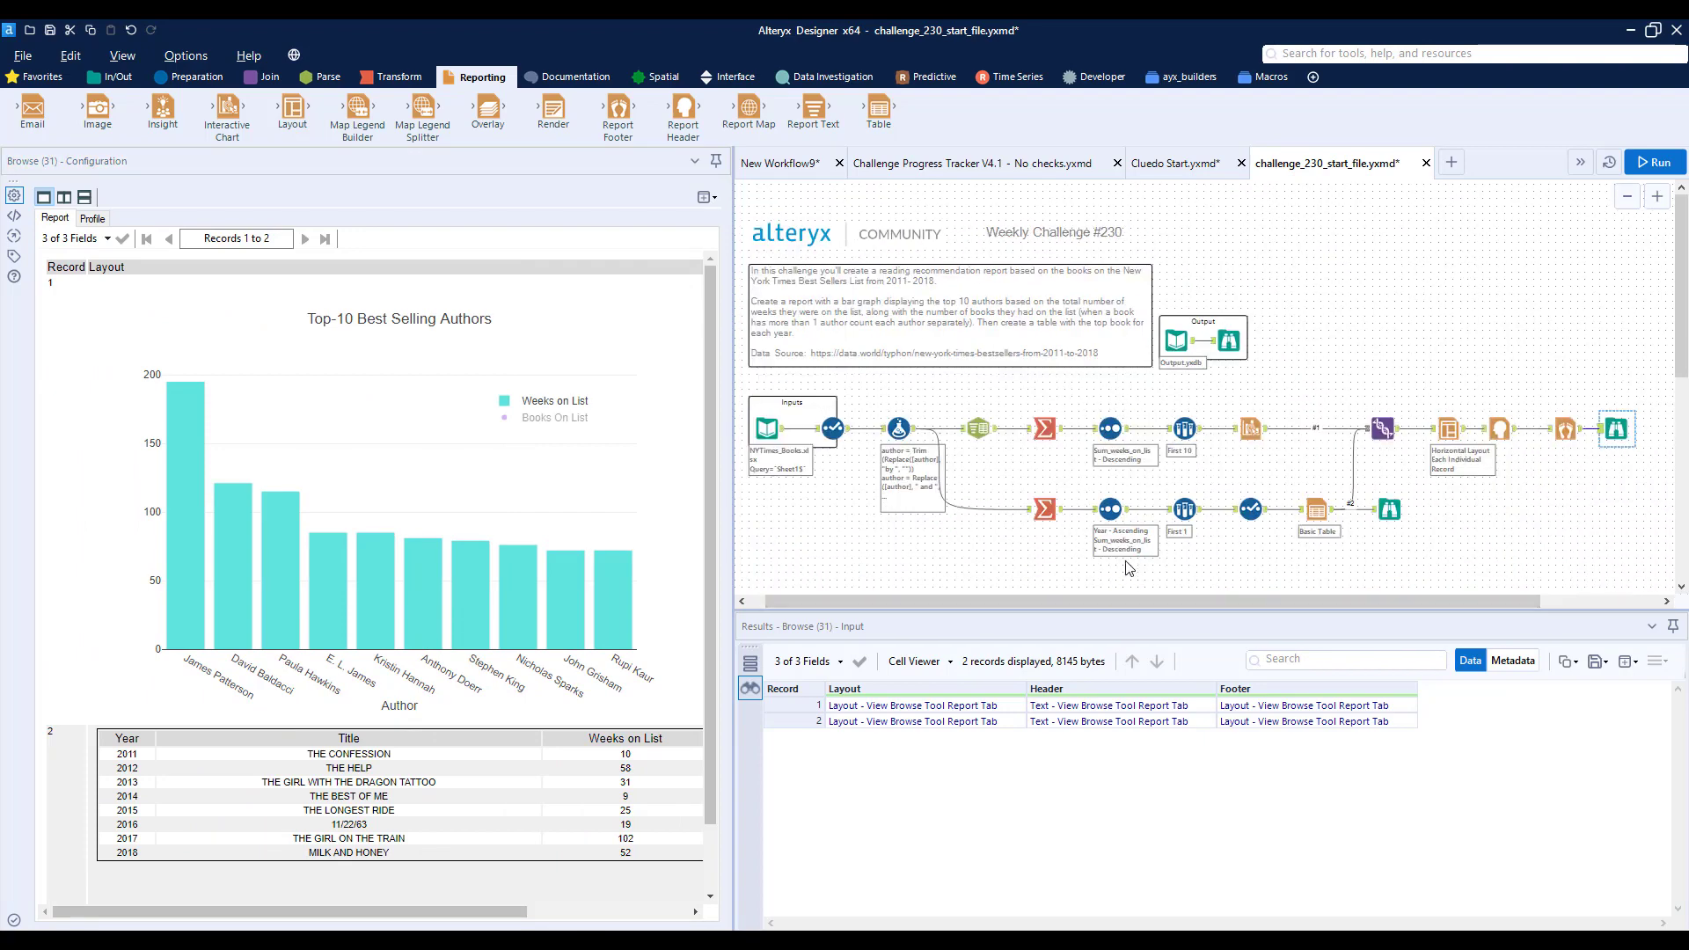
click(898, 428)
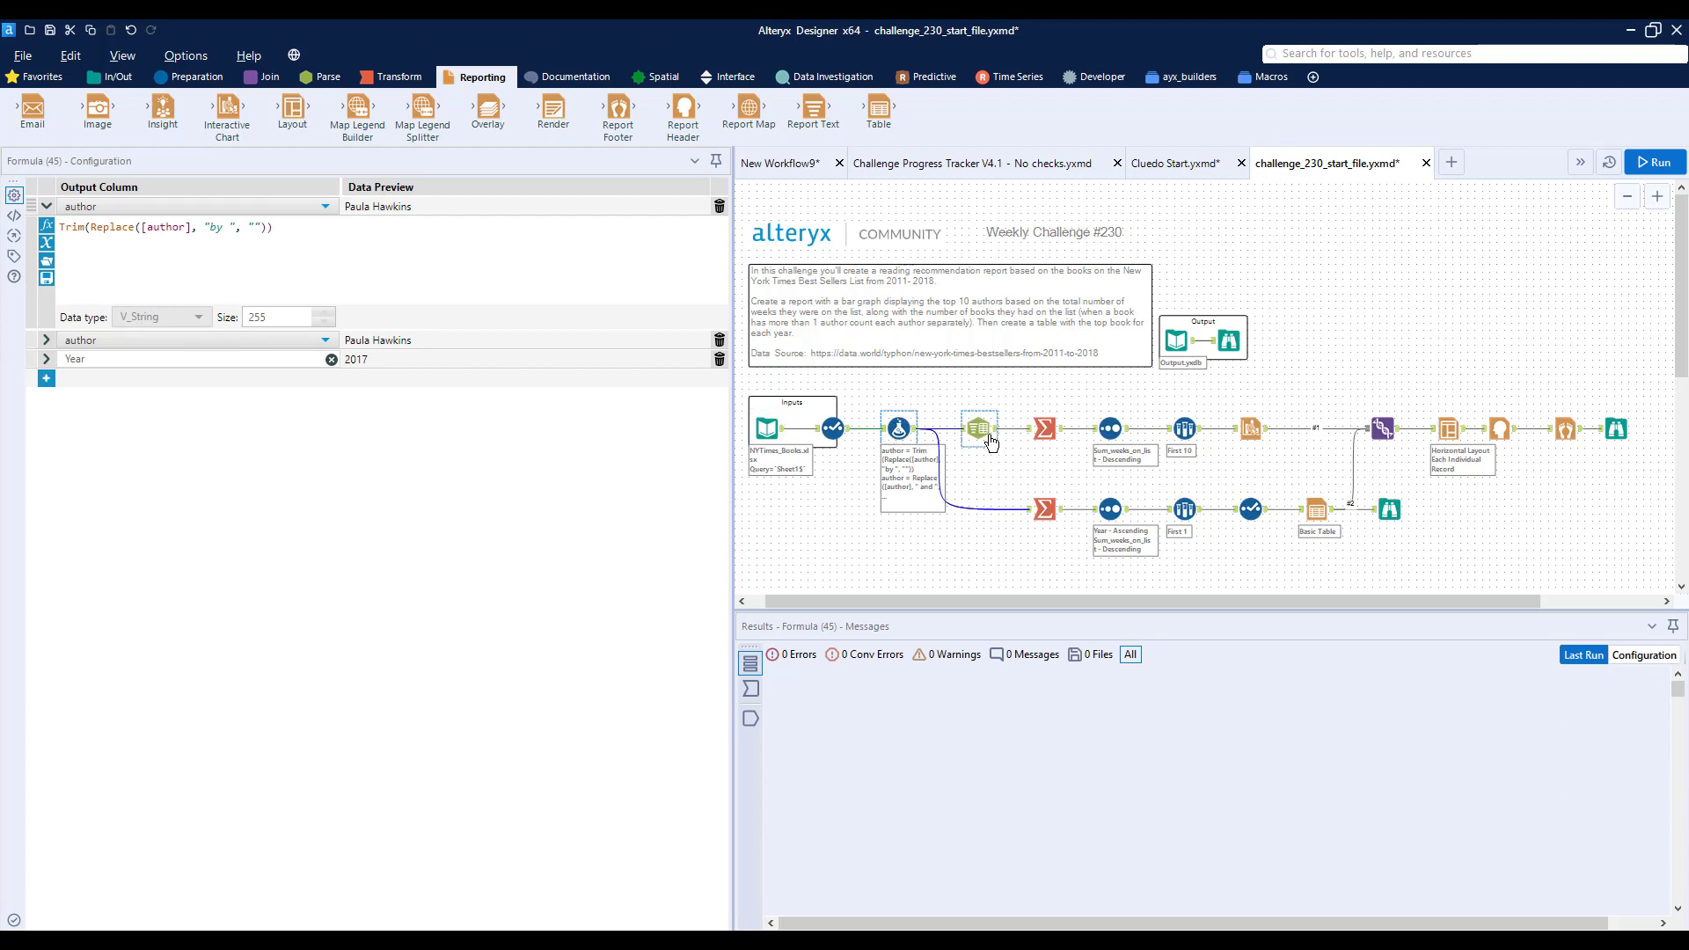
click(978, 428)
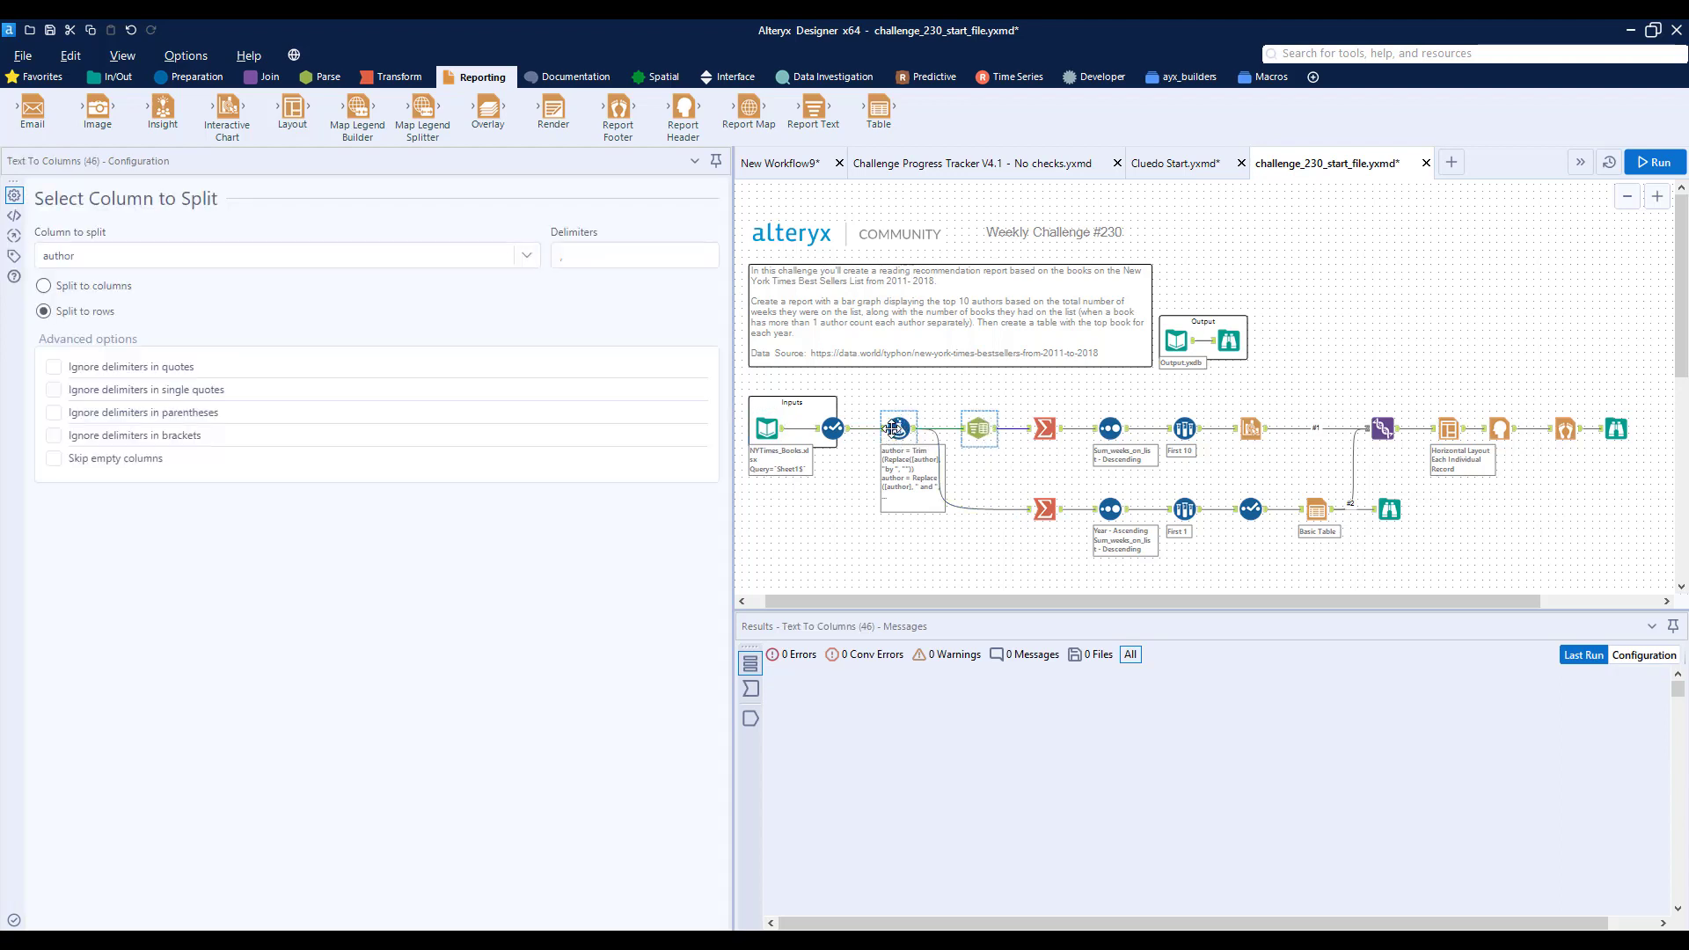
click(894, 428)
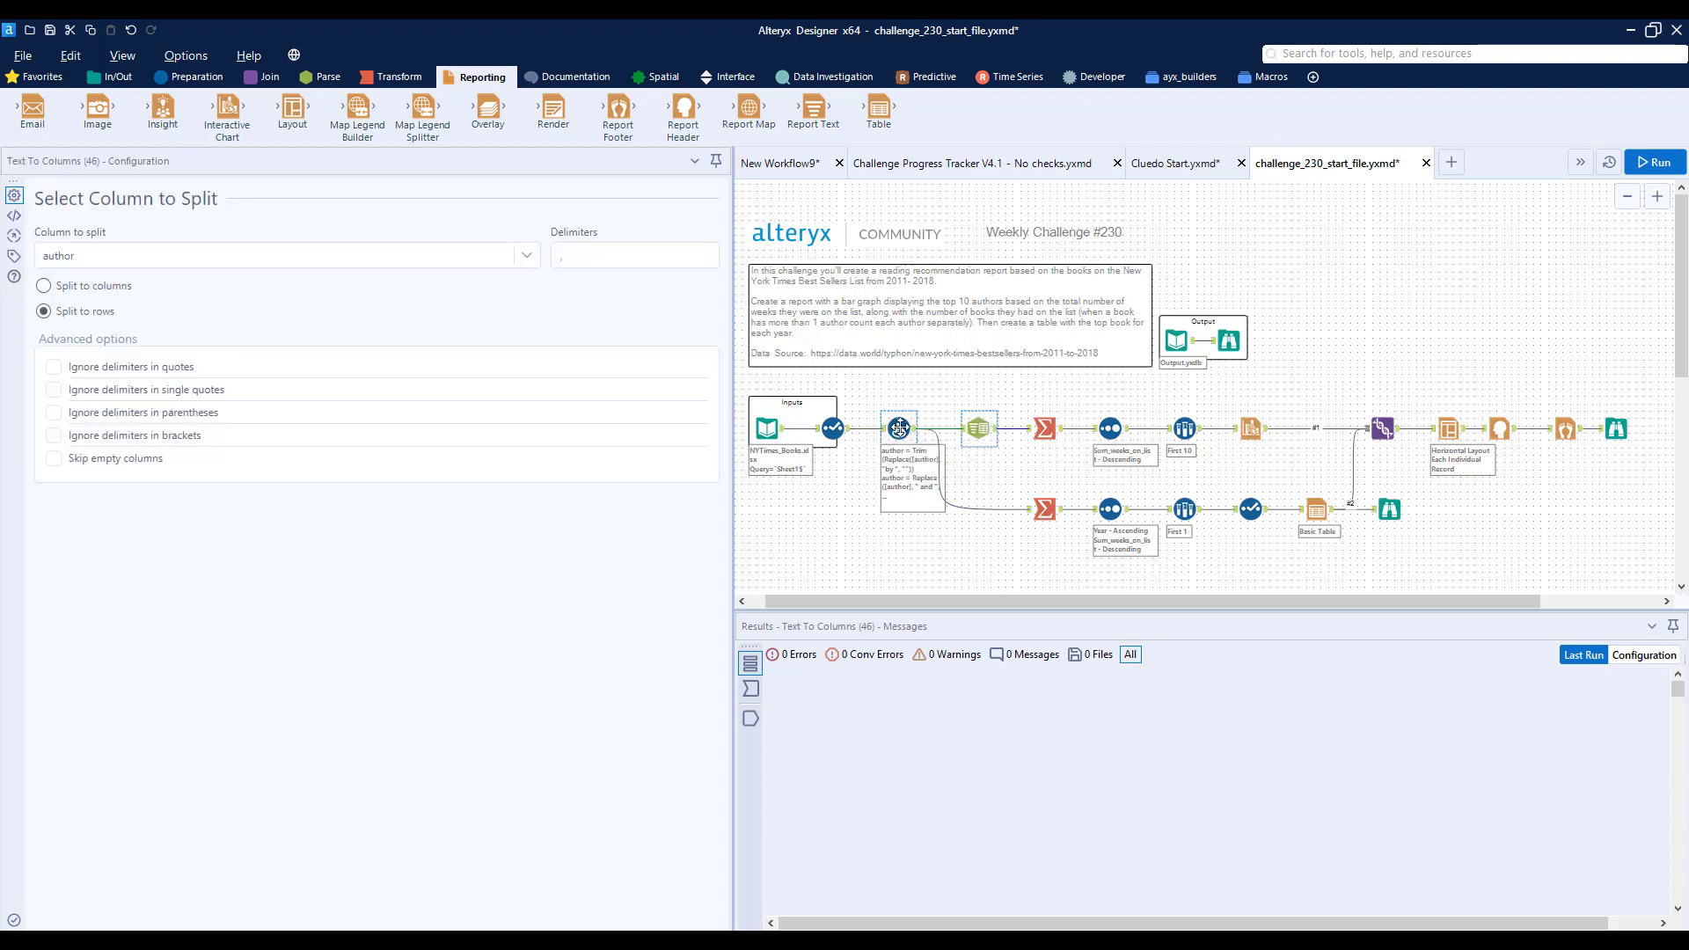